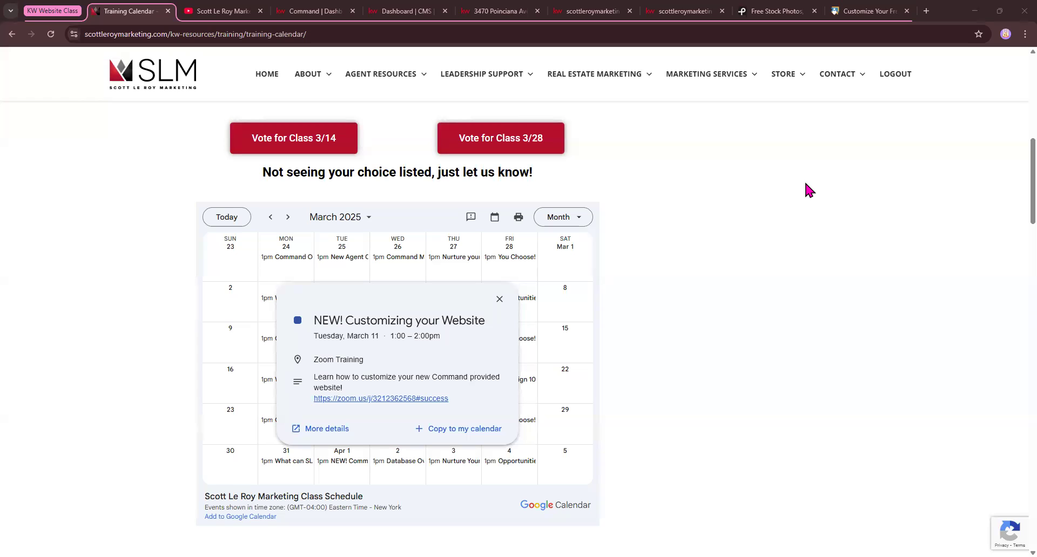
Switch to the Command dashboard and open the Marketing Profile page under the account's Connect Settings
{"action": "left_click", "coordinate": [312, 12]}
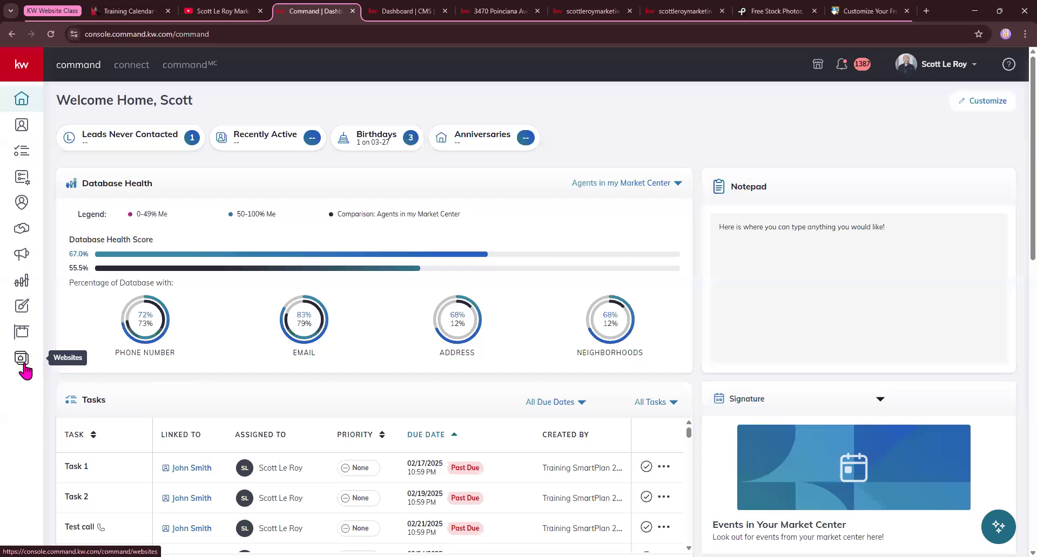
{"action": "left_click", "coordinate": [975, 67]}
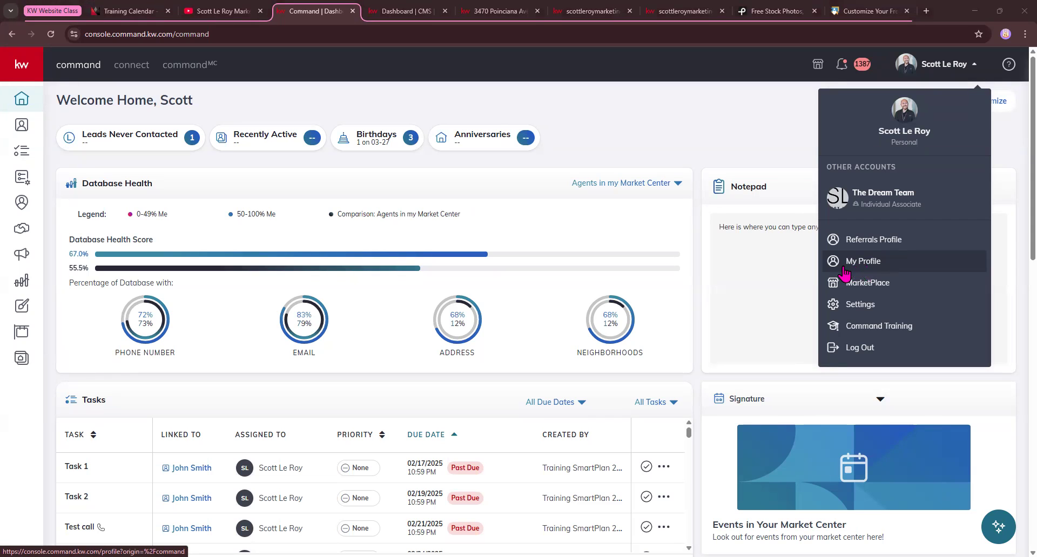
{"action": "left_click", "coordinate": [845, 304]}
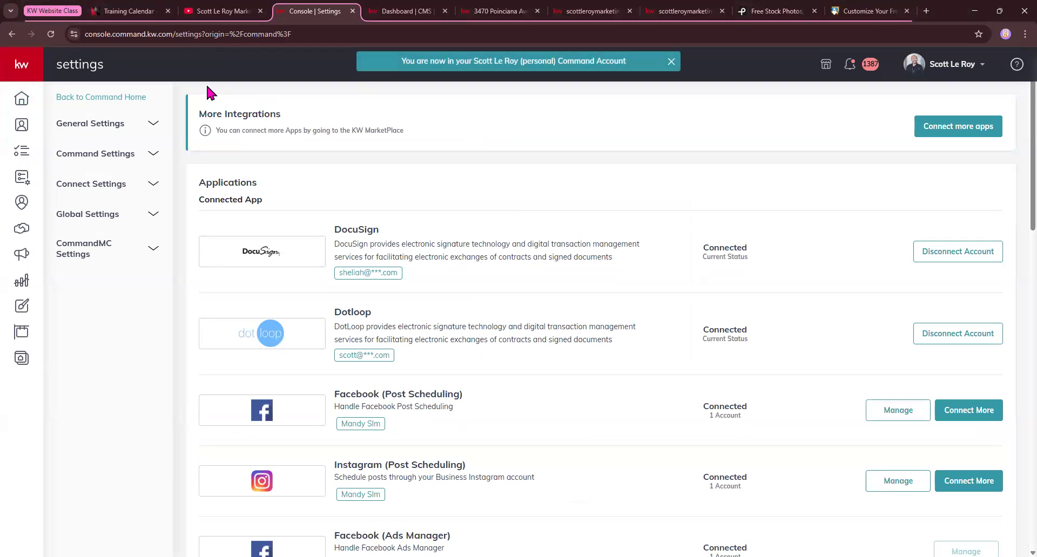
{"action": "left_click", "coordinate": [106, 186]}
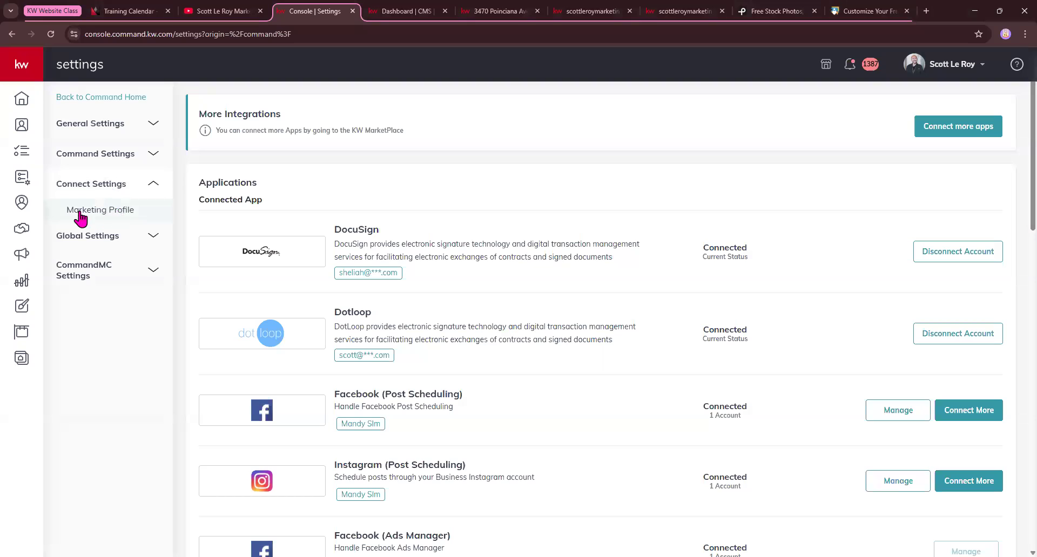
{"action": "left_click", "coordinate": [97, 211]}
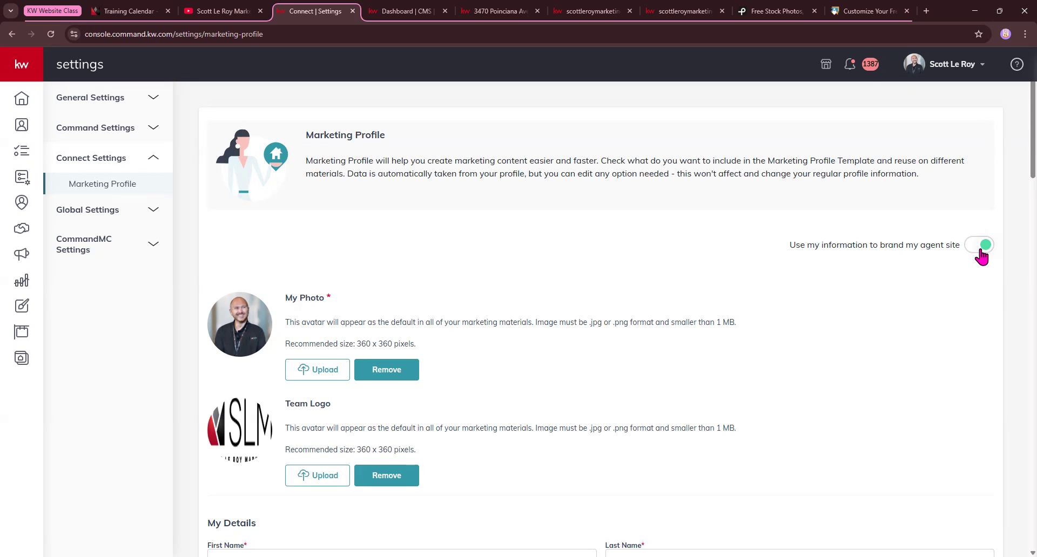
Examine the Marketing Profile's photo, team logo, agent details, bio, contact and market center fields
{"action": "double_click", "coordinate": [327, 296]}
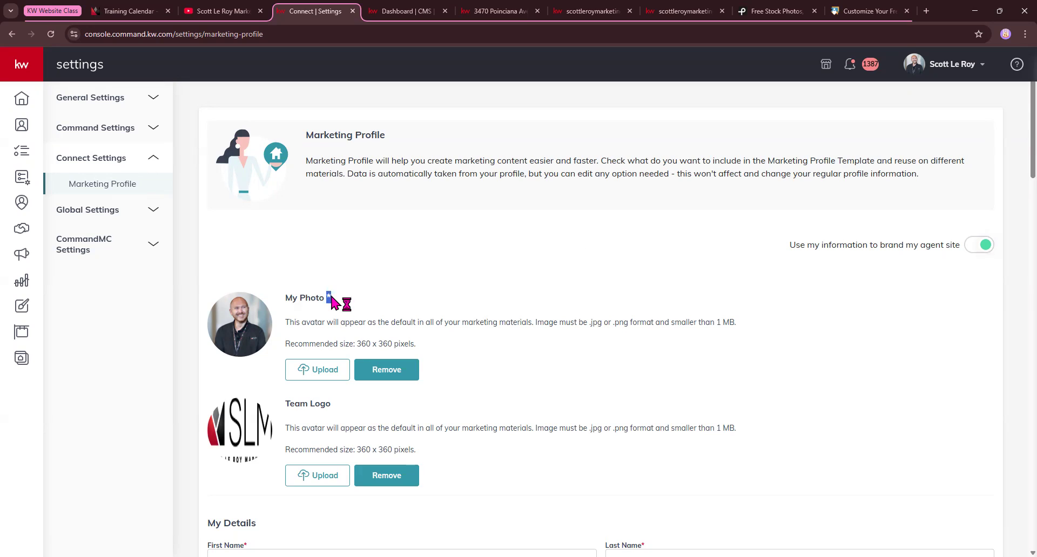
{"action": "left_click", "coordinate": [388, 292]}
{"action": "scroll", "coordinate": [391, 294], "scroll_direction": "down", "scroll_amount": 2}
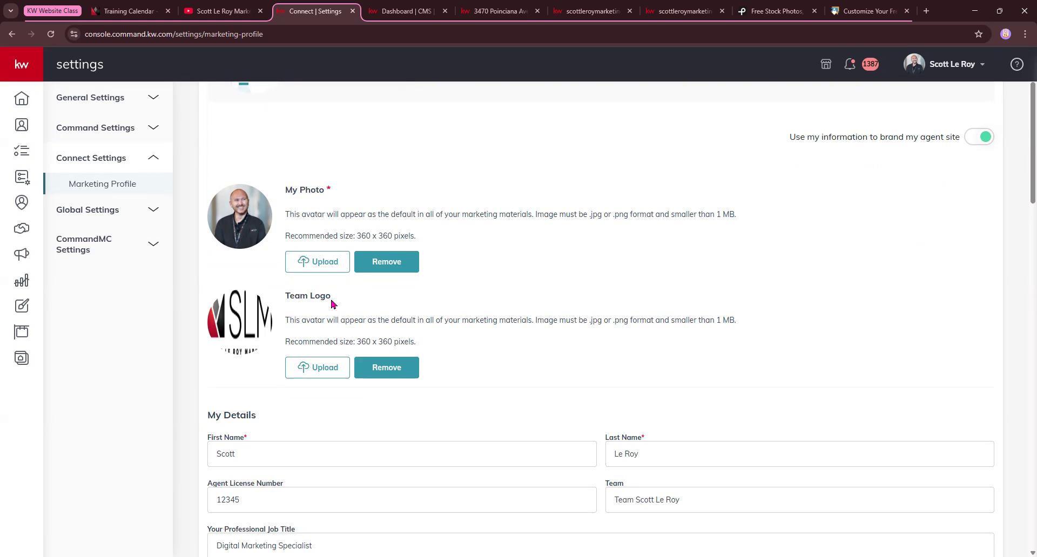
{"action": "scroll", "coordinate": [331, 303], "scroll_direction": "down", "scroll_amount": 5}
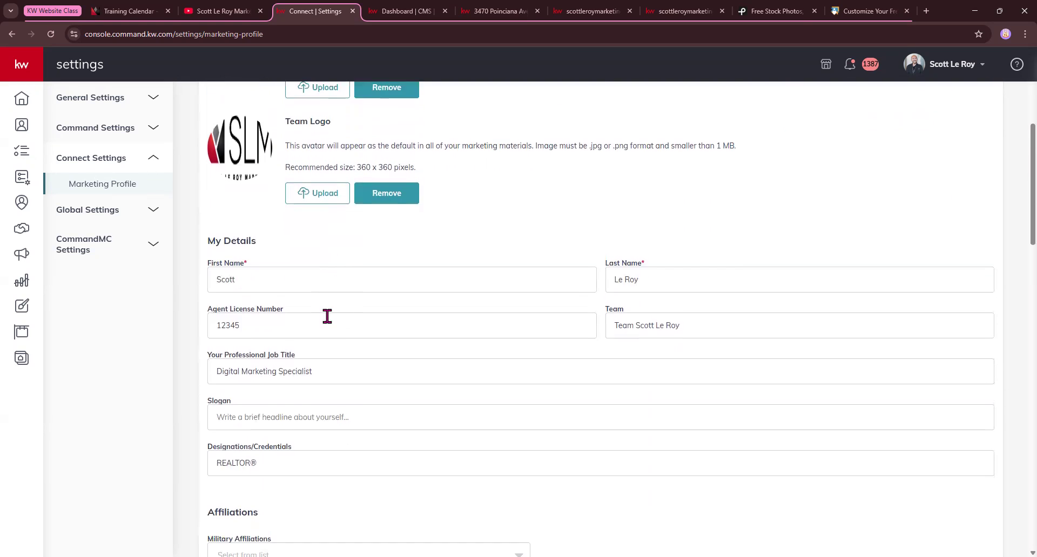
{"action": "left_click", "coordinate": [236, 231]}
{"action": "key", "text": "ctrl+a"}
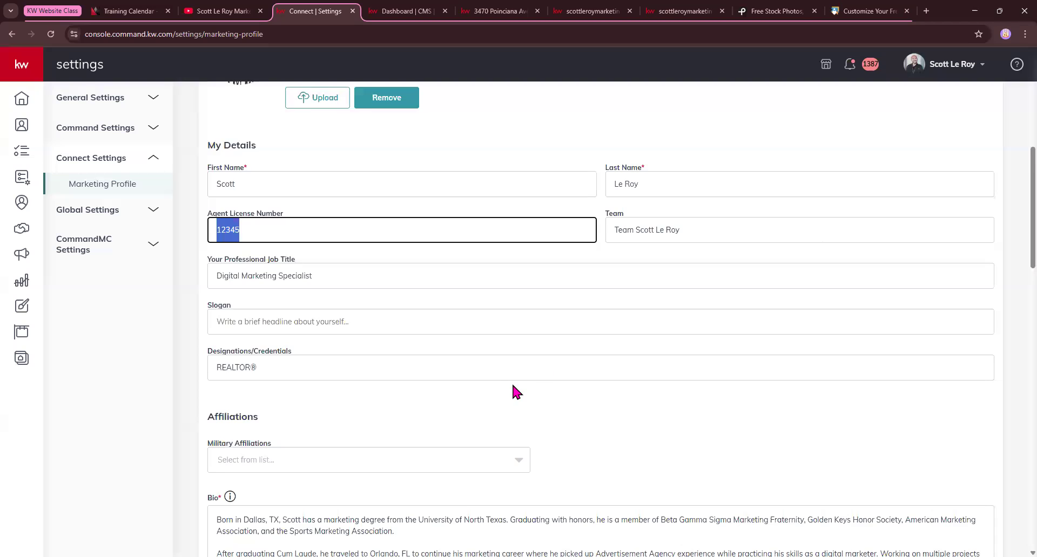
{"action": "scroll", "coordinate": [511, 381], "scroll_direction": "down", "scroll_amount": 2}
{"action": "scroll", "coordinate": [512, 386], "scroll_direction": "down", "scroll_amount": 15}
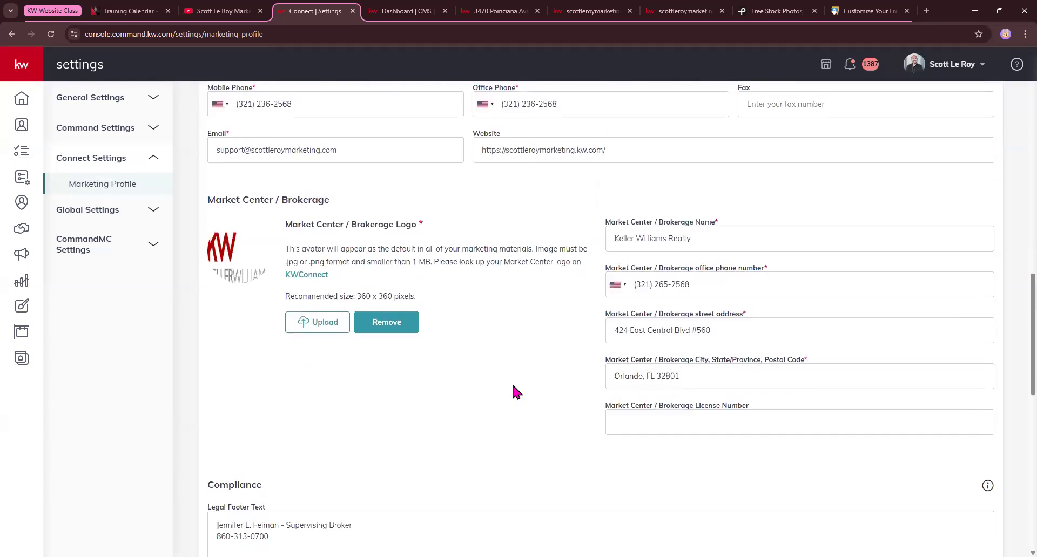
{"action": "scroll", "coordinate": [513, 389], "scroll_direction": "down", "scroll_amount": 2}
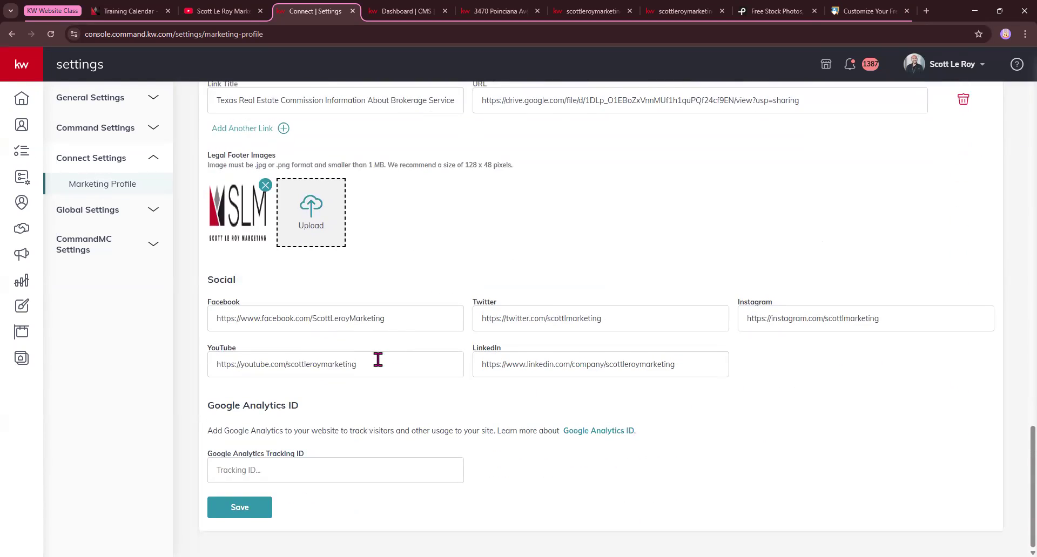
Examine the Marketing Profile's social media links, Google Analytics tracking field and legal footer text, links and images
{"action": "left_click_drag", "start_coordinate": [378, 359], "coordinate": [208, 363]}
{"action": "left_click", "coordinate": [411, 318]}
{"action": "left_click_drag", "start_coordinate": [391, 307], "coordinate": [470, 309]}
{"action": "left_click_drag", "start_coordinate": [477, 304], "coordinate": [540, 305]}
{"action": "left_click", "coordinate": [611, 290]}
{"action": "left_click", "coordinate": [283, 473]}
{"action": "scroll", "coordinate": [371, 370], "scroll_direction": "up", "scroll_amount": 2}
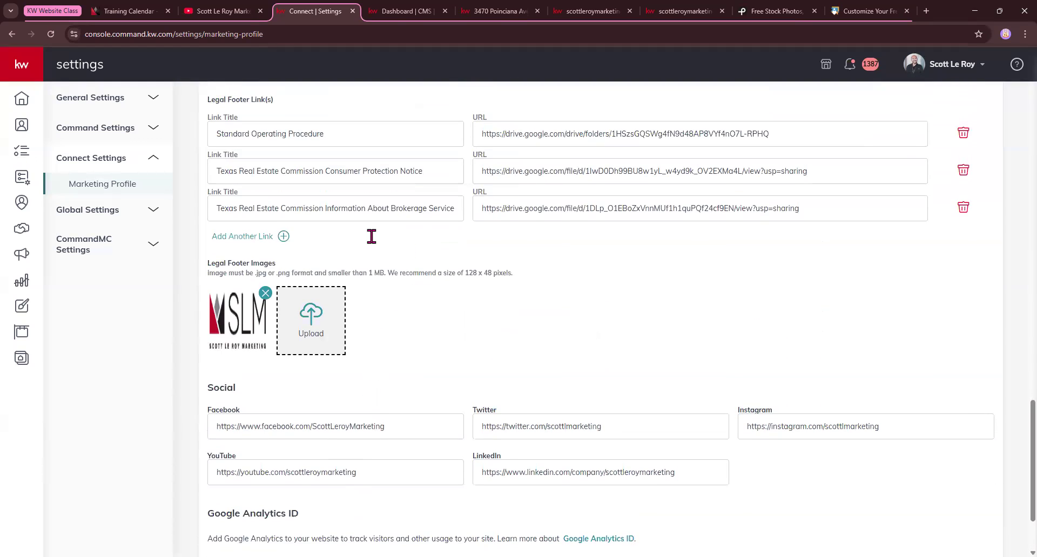
{"action": "scroll", "coordinate": [371, 234], "scroll_direction": "up", "scroll_amount": 3}
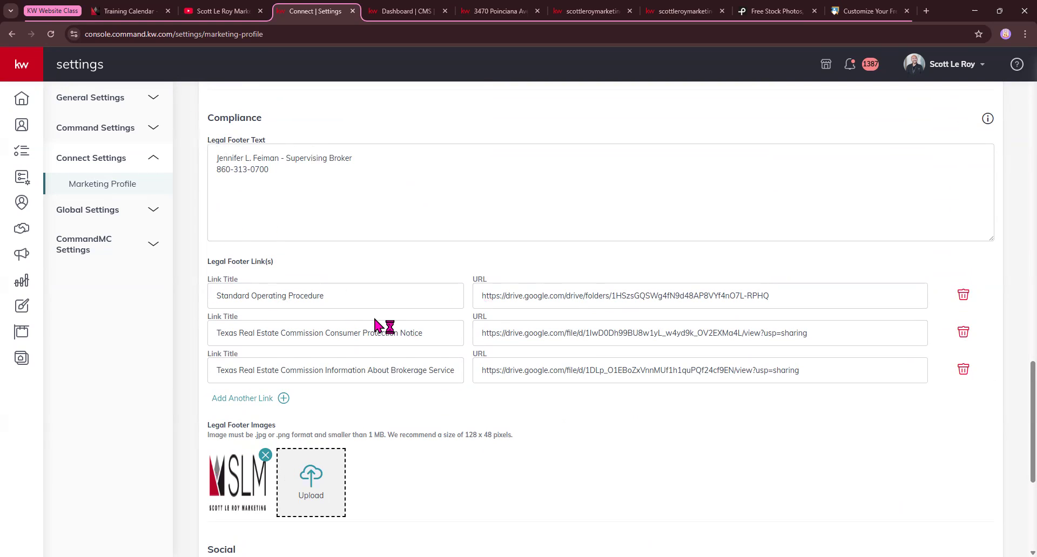
Switch to the public agent website and examine the contact details and footer on its homepage
{"action": "key", "text": "ctrl+Tab"}
{"action": "key", "text": "ctrl+Tab"}
{"action": "key", "text": "ctrl+Tab"}
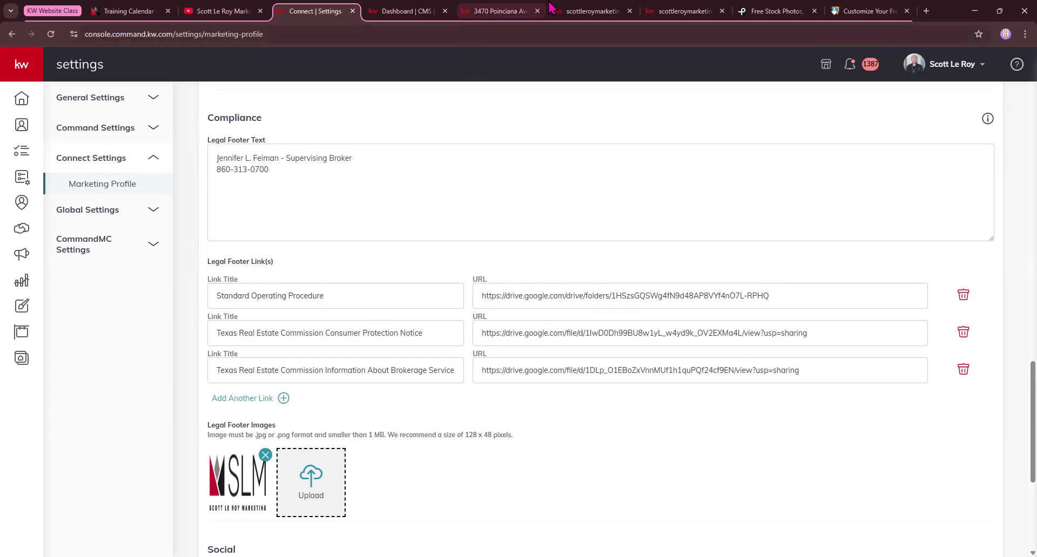
{"action": "scroll", "coordinate": [389, 378], "scroll_direction": "down", "scroll_amount": 2}
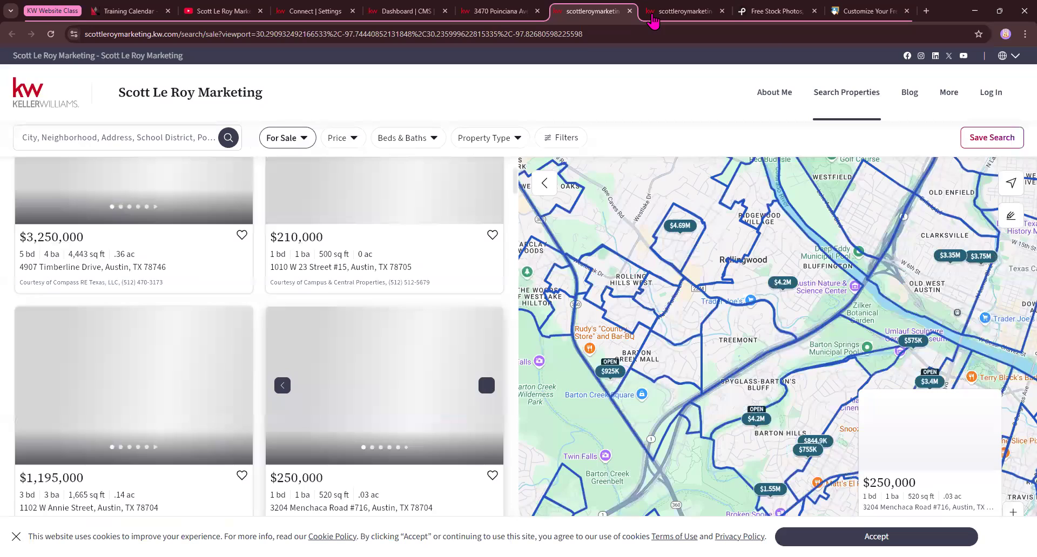
{"action": "left_click", "coordinate": [654, 15]}
{"action": "scroll", "coordinate": [356, 223], "scroll_direction": "down", "scroll_amount": 6}
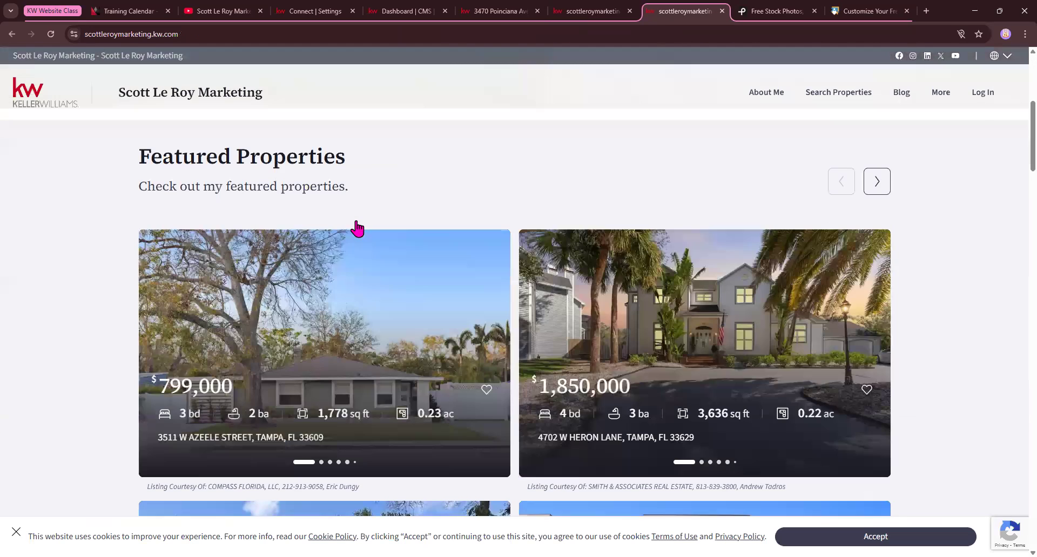
{"action": "scroll", "coordinate": [278, 308], "scroll_direction": "down", "scroll_amount": 20}
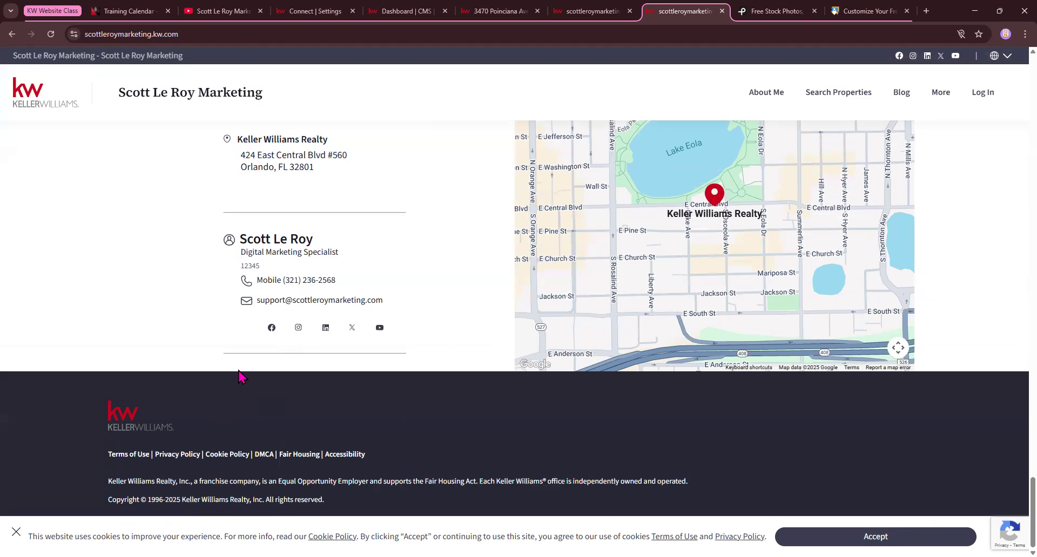
Return to the Marketing Profile settings and review the compliance, market center, bio and photo sections
{"action": "left_click", "coordinate": [299, 12]}
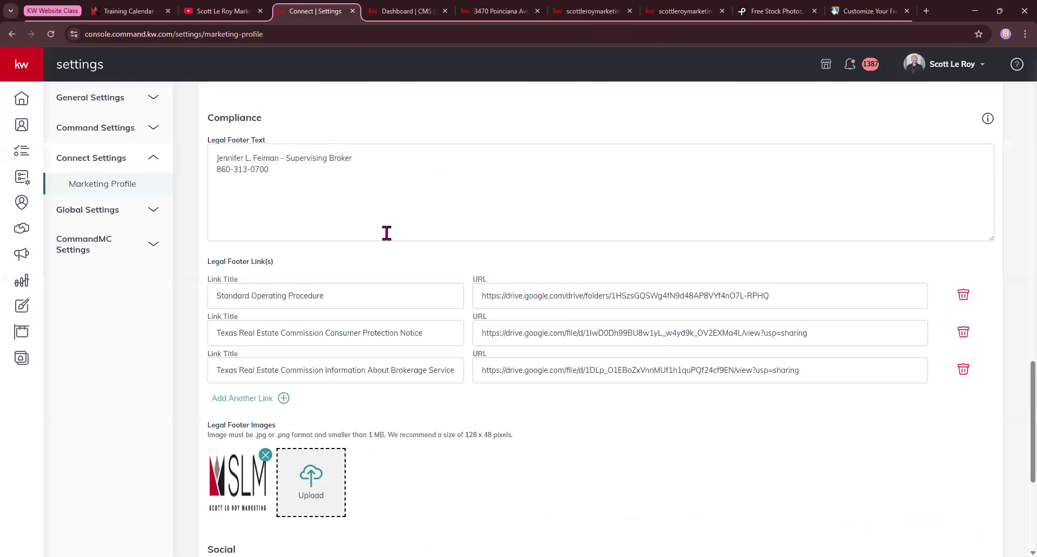
{"action": "scroll", "coordinate": [384, 231], "scroll_direction": "up", "scroll_amount": 7}
{"action": "scroll", "coordinate": [387, 234], "scroll_direction": "up", "scroll_amount": 3}
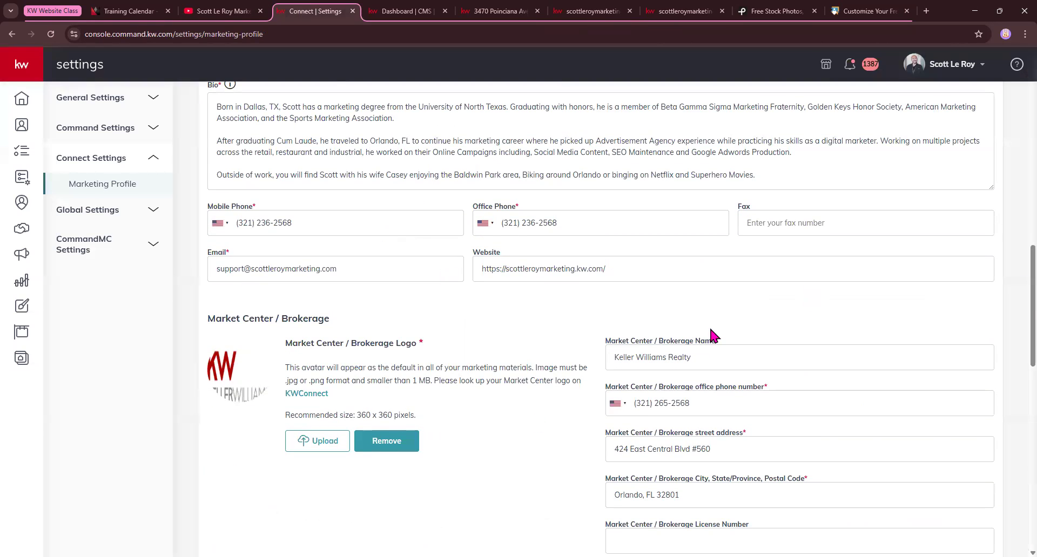
{"action": "scroll", "coordinate": [687, 303], "scroll_direction": "up", "scroll_amount": 4}
{"action": "scroll", "coordinate": [259, 366], "scroll_direction": "up", "scroll_amount": 2}
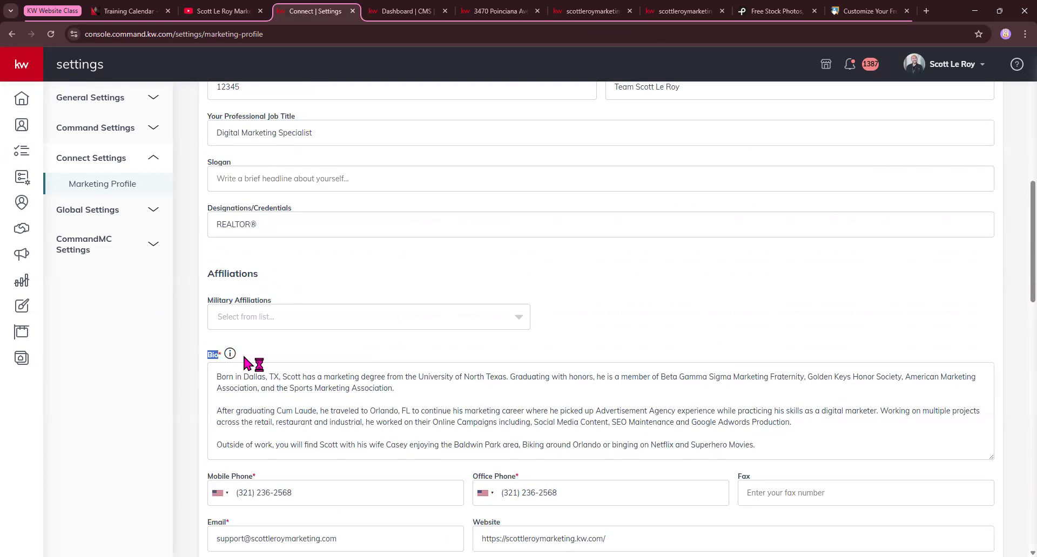
{"action": "scroll", "coordinate": [367, 300], "scroll_direction": "up", "scroll_amount": 3}
{"action": "scroll", "coordinate": [367, 300], "scroll_direction": "up", "scroll_amount": 5}
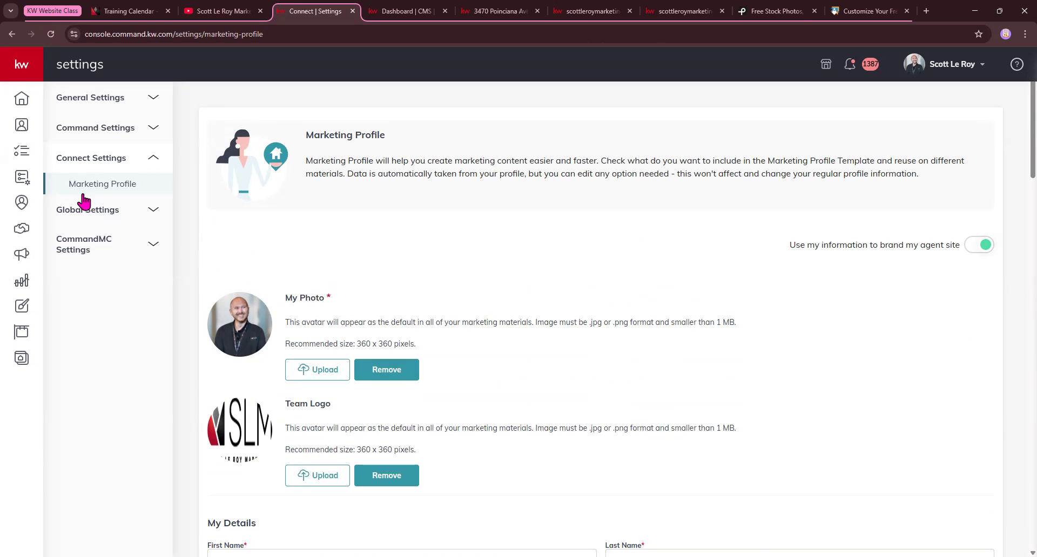
Go back to the Command home page, open Websites and highlight the agent site's web address
{"action": "left_click", "coordinate": [26, 110]}
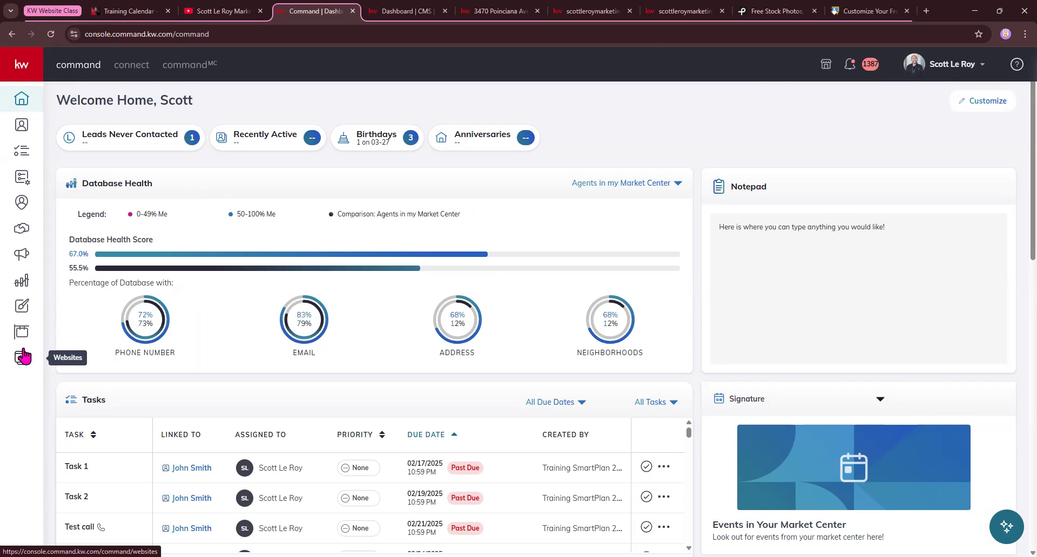
{"action": "left_click", "coordinate": [22, 66]}
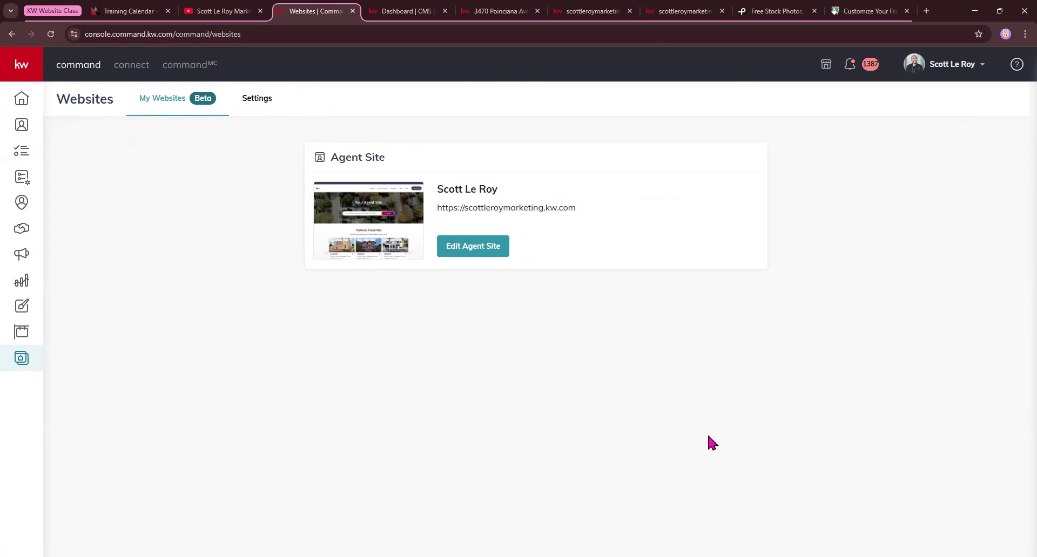
{"action": "left_click_drag", "start_coordinate": [437, 208], "coordinate": [579, 204]}
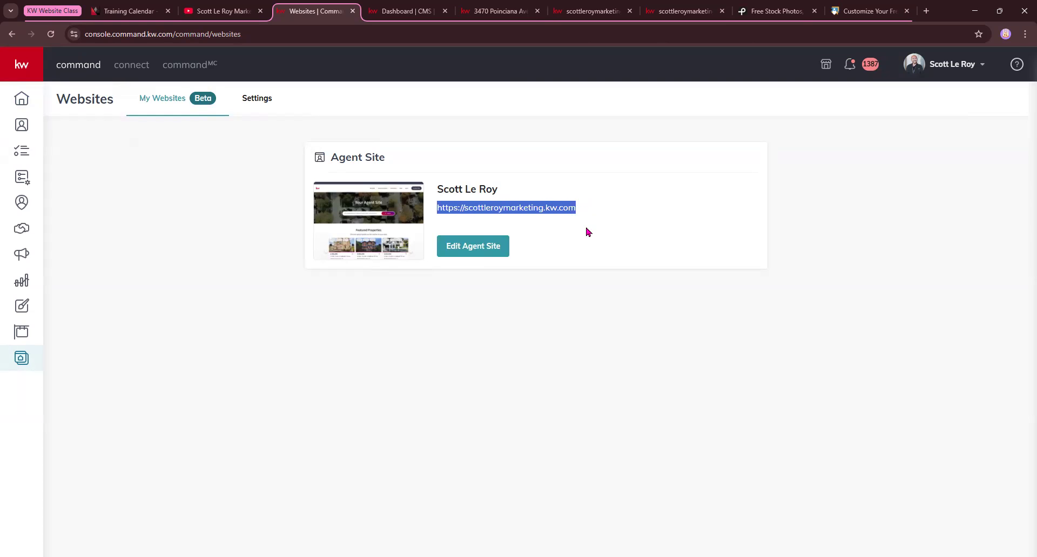
Open the agent site editor, look at the Homepage content options, and close the editor
{"action": "left_click", "coordinate": [459, 250]}
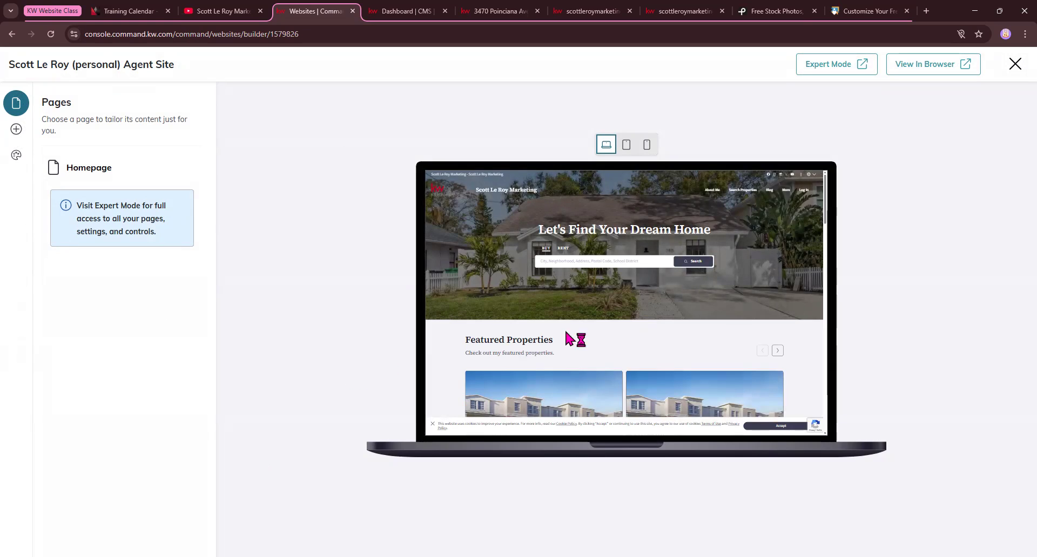
{"action": "left_click", "coordinate": [78, 168]}
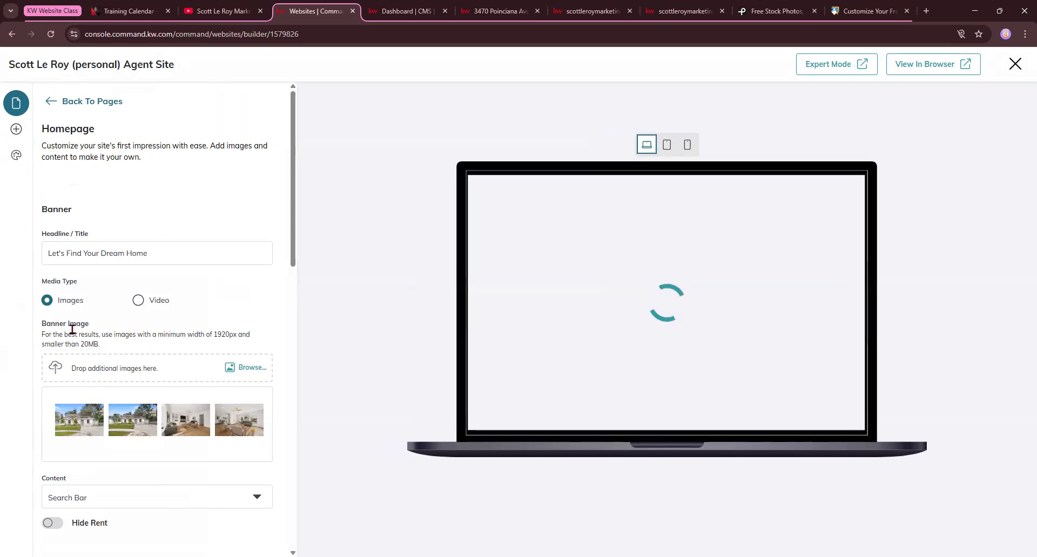
{"action": "left_click", "coordinate": [51, 101]}
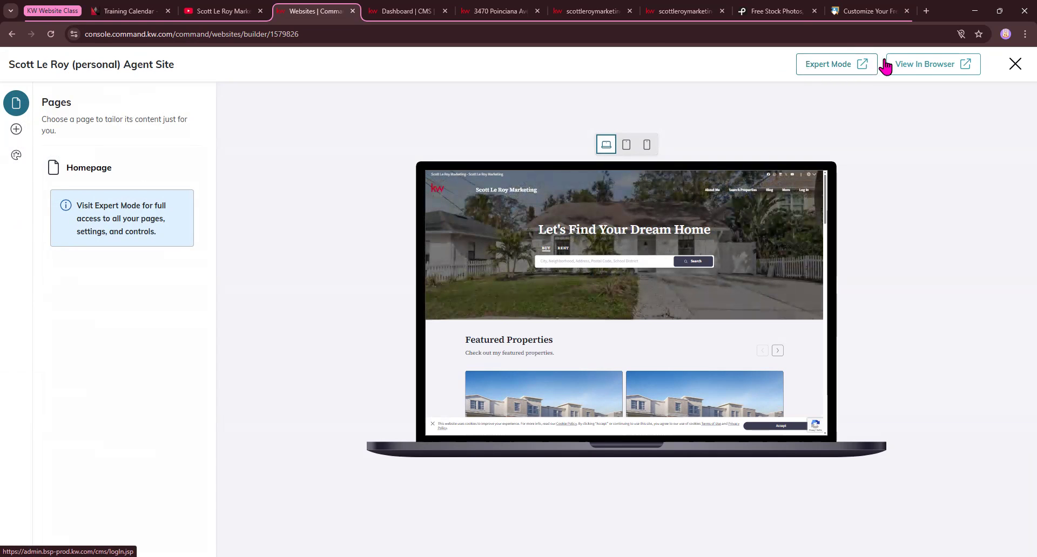
{"action": "left_click", "coordinate": [1014, 64]}
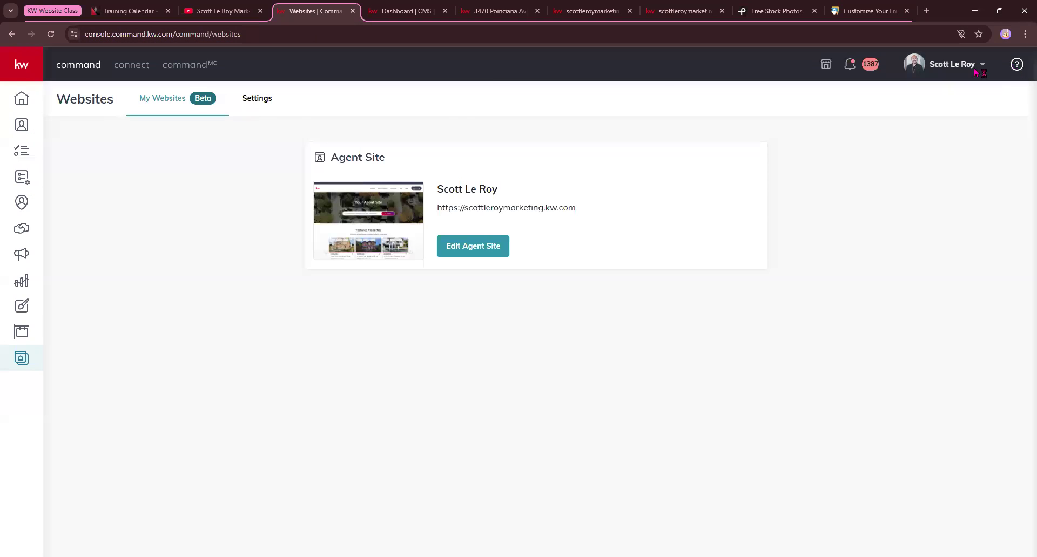
Open the website Settings and highlight the subdomain under My Website Settings
{"action": "left_click", "coordinate": [266, 106]}
{"action": "scroll", "coordinate": [410, 135], "scroll_direction": "down", "scroll_amount": 2}
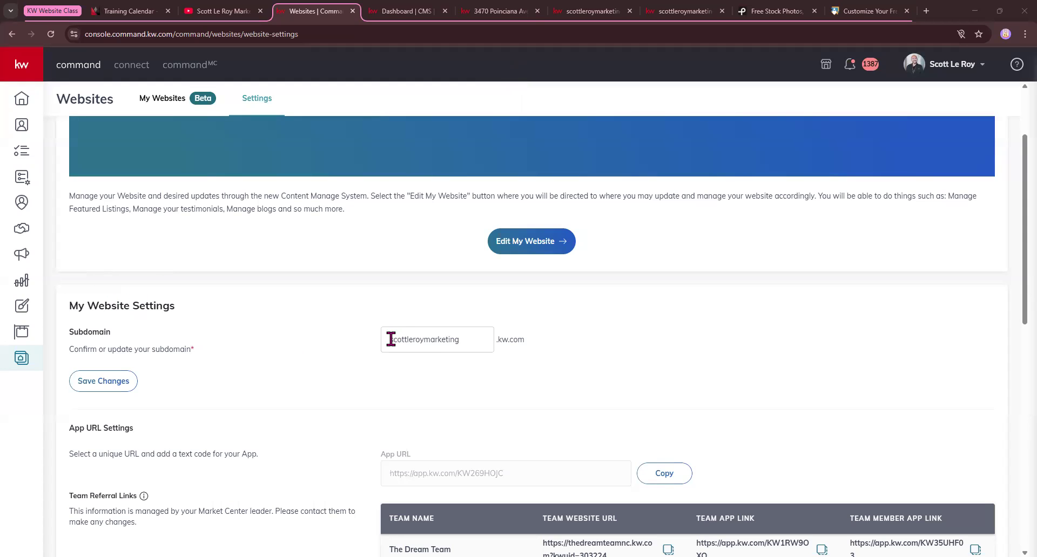
{"action": "left_click_drag", "start_coordinate": [391, 340], "coordinate": [516, 339]}
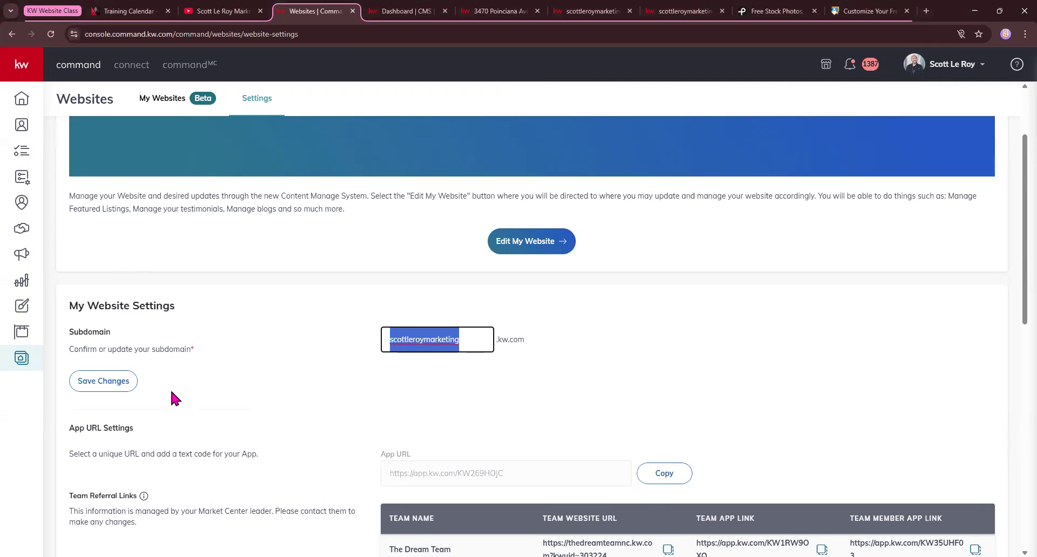
Review the App URL Settings and the Team Referral Links in the website settings
{"action": "scroll", "coordinate": [171, 392], "scroll_direction": "down", "scroll_amount": 2}
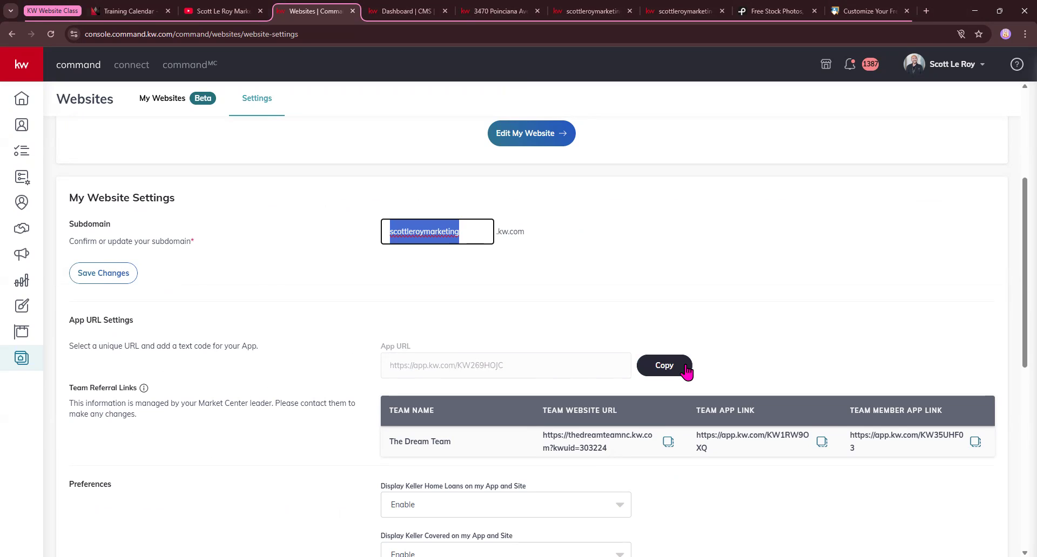
{"action": "scroll", "coordinate": [203, 402], "scroll_direction": "down", "scroll_amount": 2}
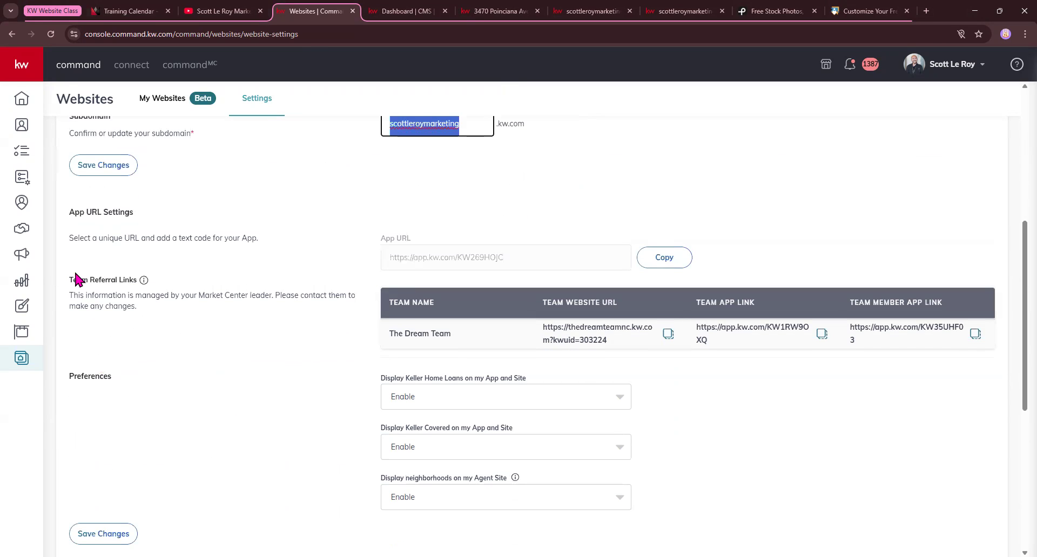
{"action": "left_click_drag", "start_coordinate": [71, 281], "coordinate": [277, 278]}
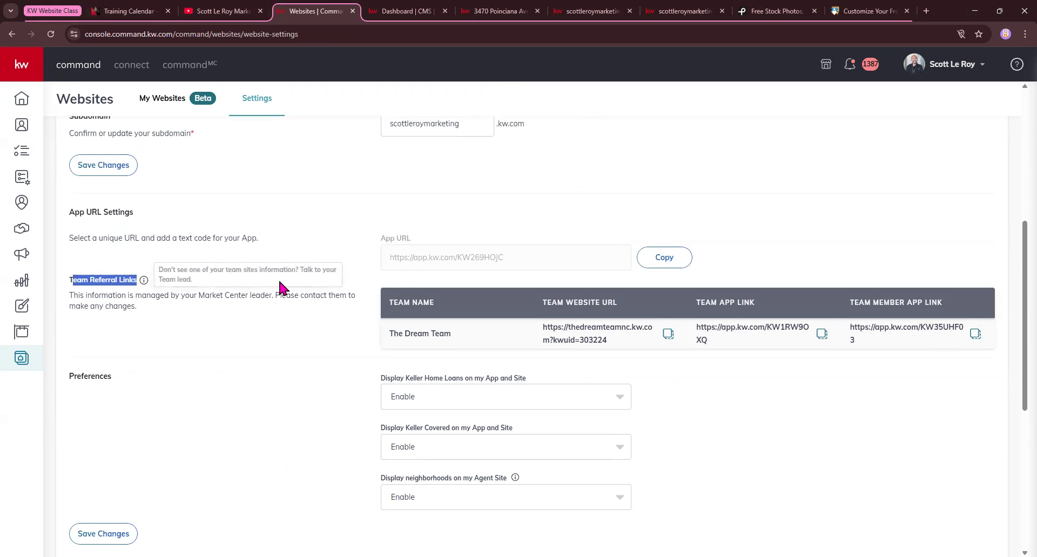
{"action": "left_click", "coordinate": [305, 349]}
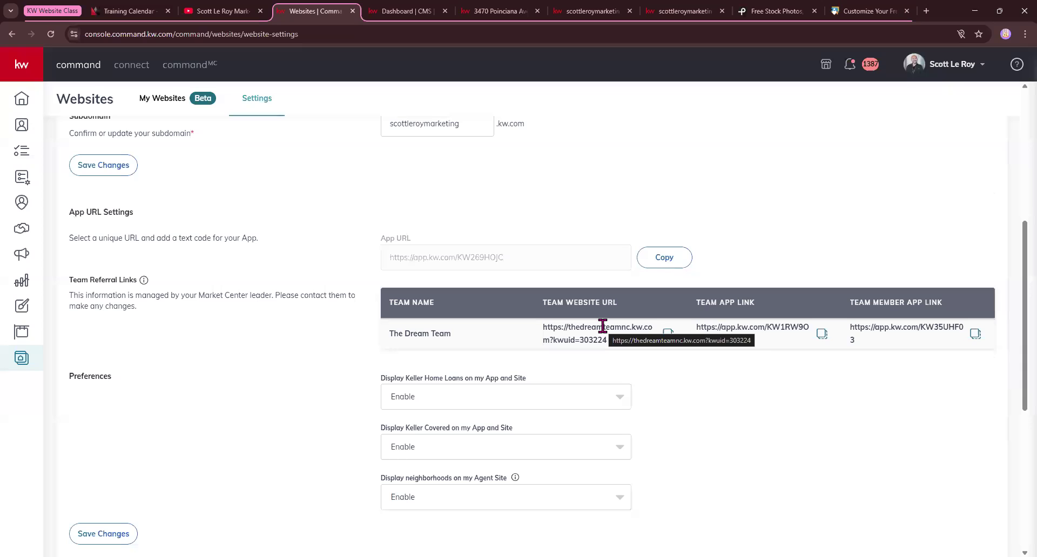
Review the website display preferences and compare them with the neighborhoods on the public site's property search map
{"action": "scroll", "coordinate": [255, 363], "scroll_direction": "down", "scroll_amount": 2}
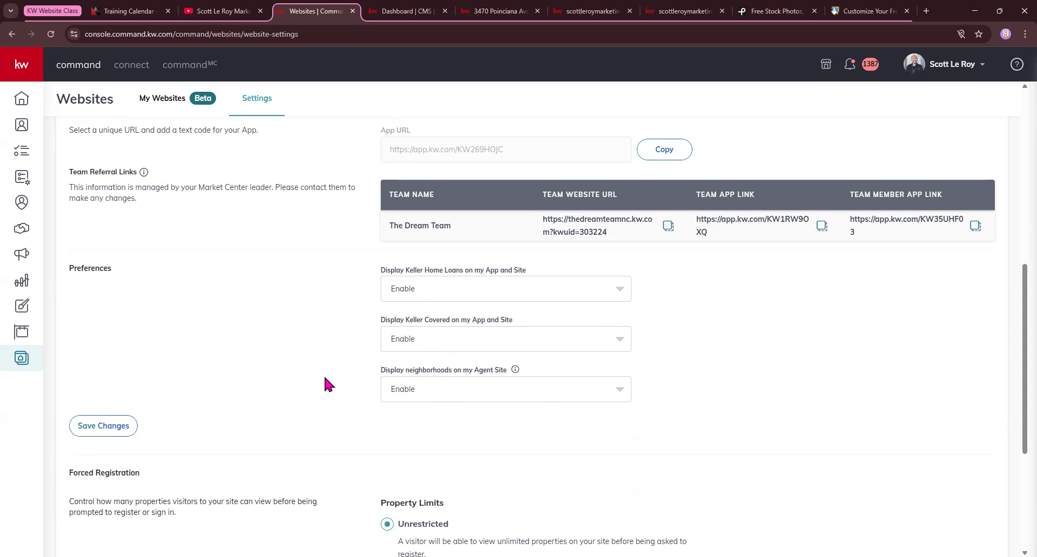
{"action": "left_click", "coordinate": [593, 10]}
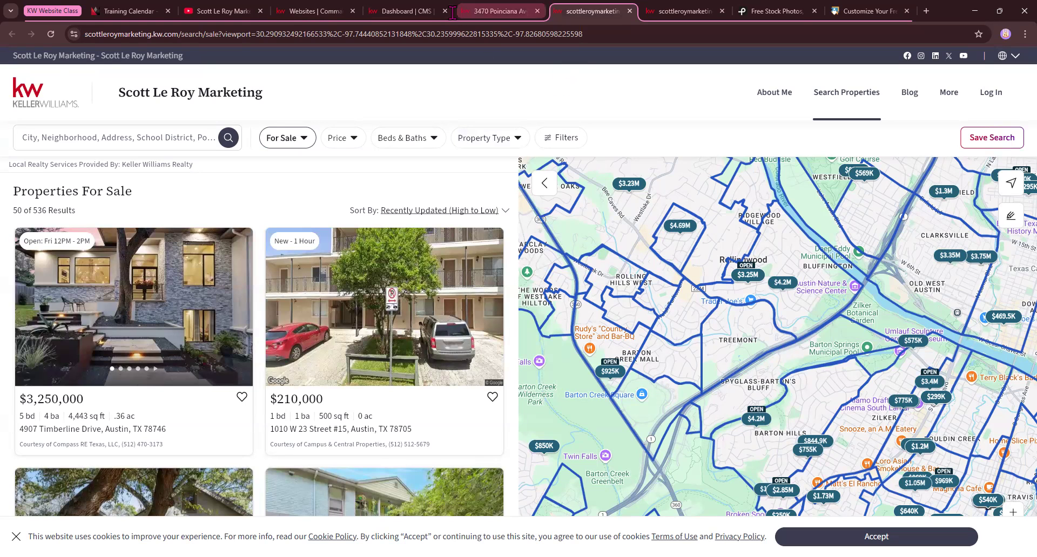
Return to the website settings and review the Forced Registration section with its Property Limits options
{"action": "left_click", "coordinate": [303, 12]}
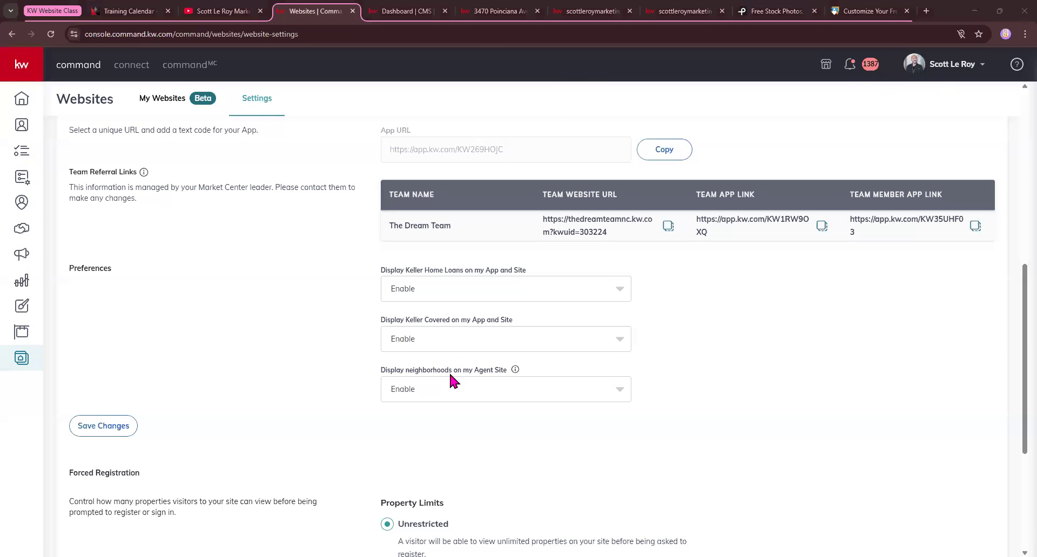
{"action": "scroll", "coordinate": [409, 392], "scroll_direction": "down", "scroll_amount": 3}
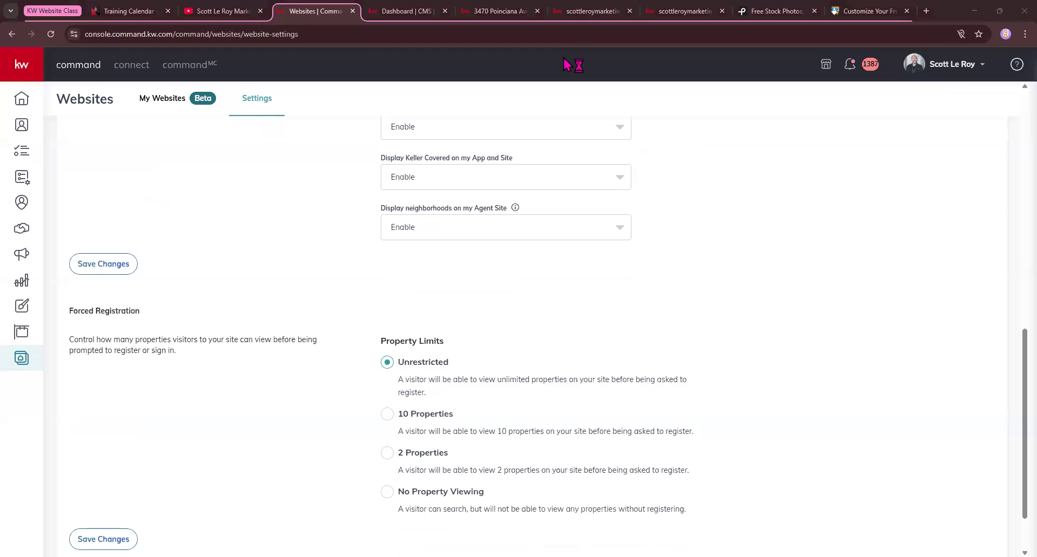
{"action": "scroll", "coordinate": [87, 291], "scroll_direction": "down", "scroll_amount": 1}
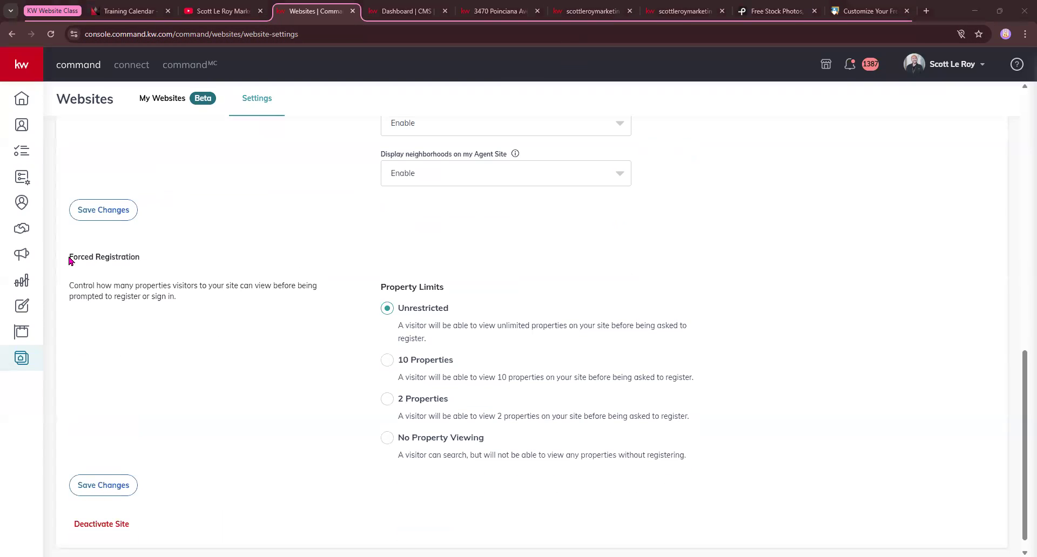
{"action": "left_click_drag", "start_coordinate": [70, 258], "coordinate": [129, 258]}
{"action": "left_click", "coordinate": [291, 260]}
{"action": "scroll", "coordinate": [602, 386], "scroll_direction": "down", "scroll_amount": 1}
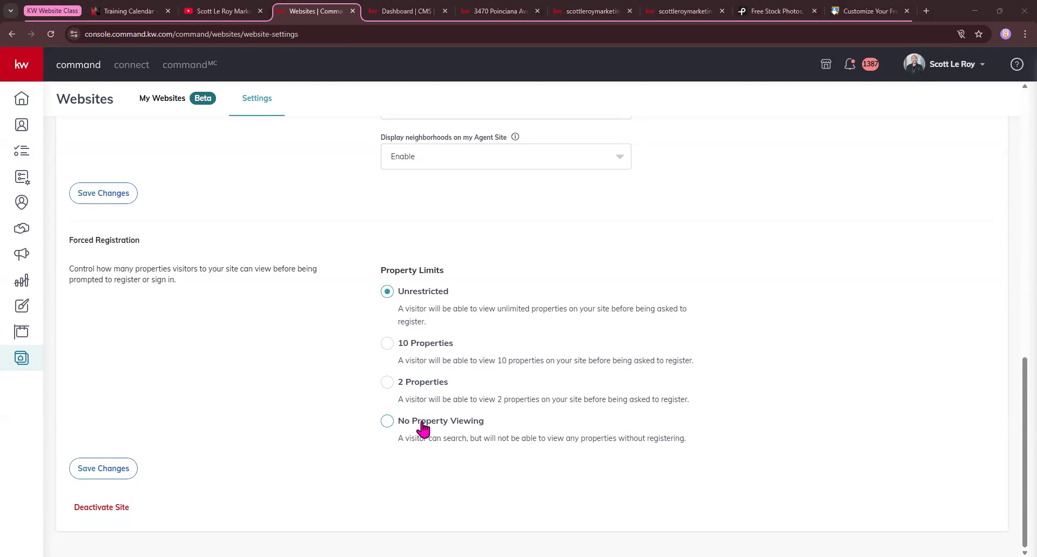
Look over the public site's homepage and its Properties For Sale search page as examples of where registration limits apply
{"action": "left_click", "coordinate": [685, 11]}
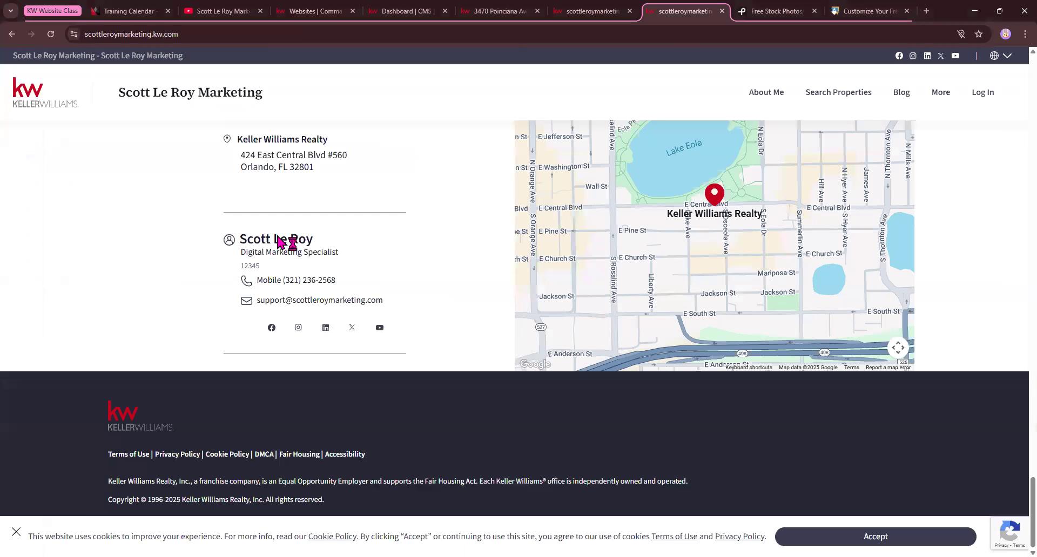
{"action": "scroll", "coordinate": [283, 231], "scroll_direction": "up", "scroll_amount": 20}
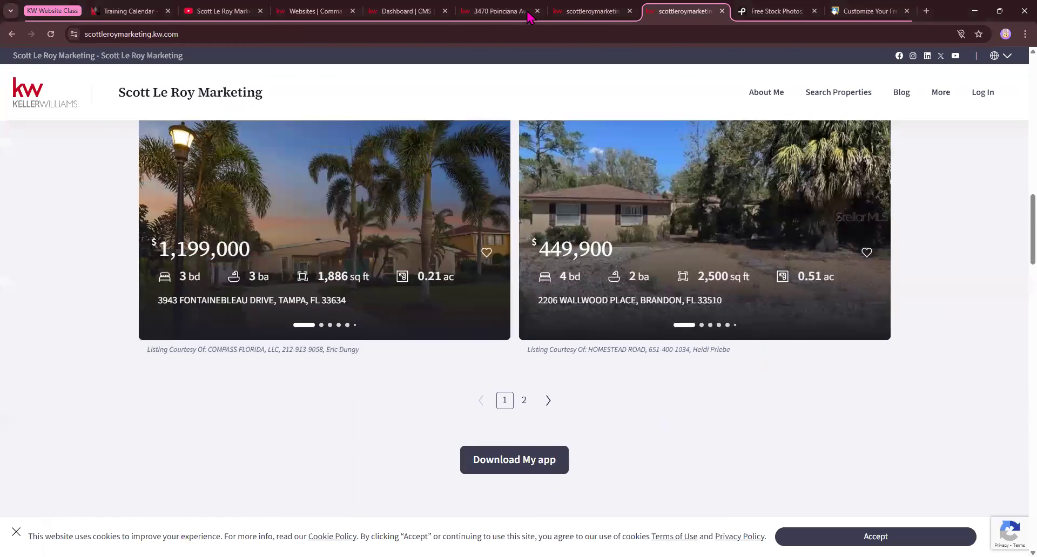
{"action": "left_click", "coordinate": [591, 11]}
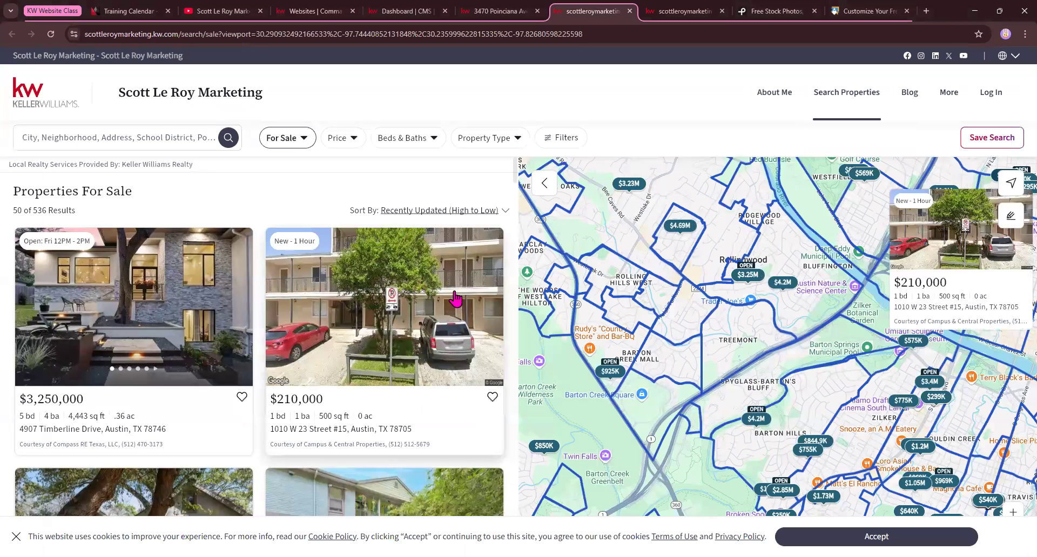
{"action": "left_click", "coordinate": [228, 11]}
Open the website content editor from Manage My Website and close the duplicate dashboard
{"action": "left_click", "coordinate": [295, 9]}
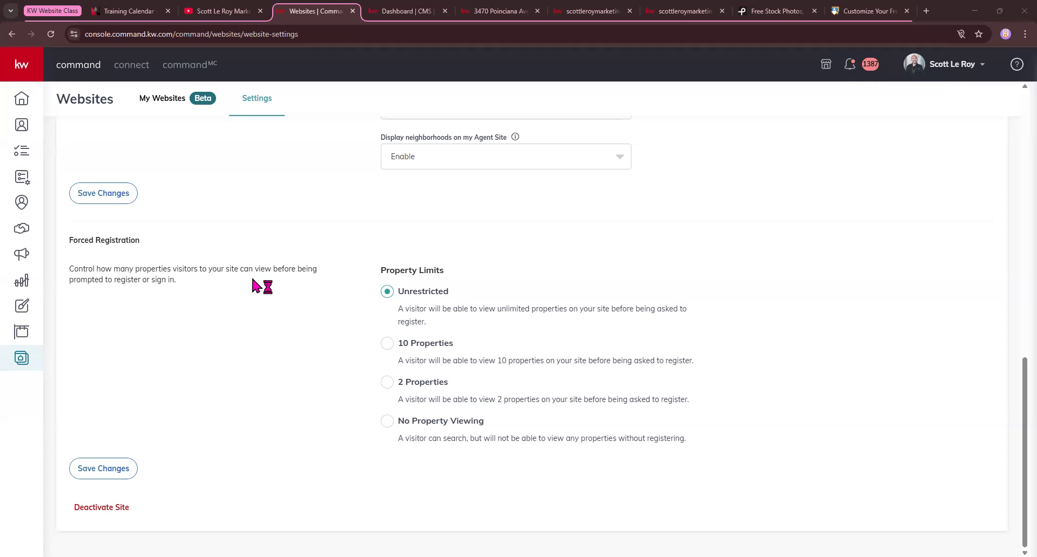
{"action": "scroll", "coordinate": [253, 281], "scroll_direction": "up", "scroll_amount": 8}
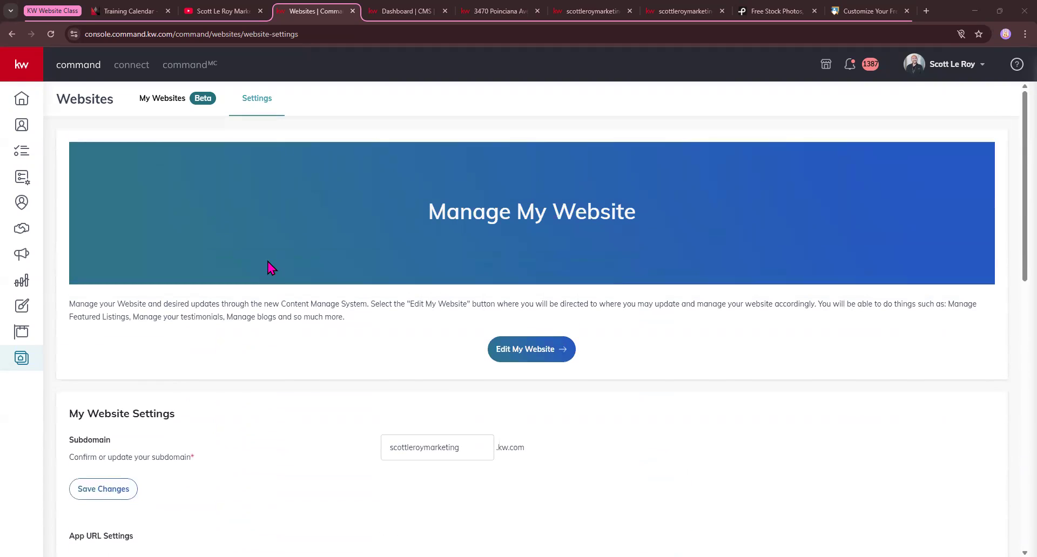
{"action": "left_click", "coordinate": [528, 350]}
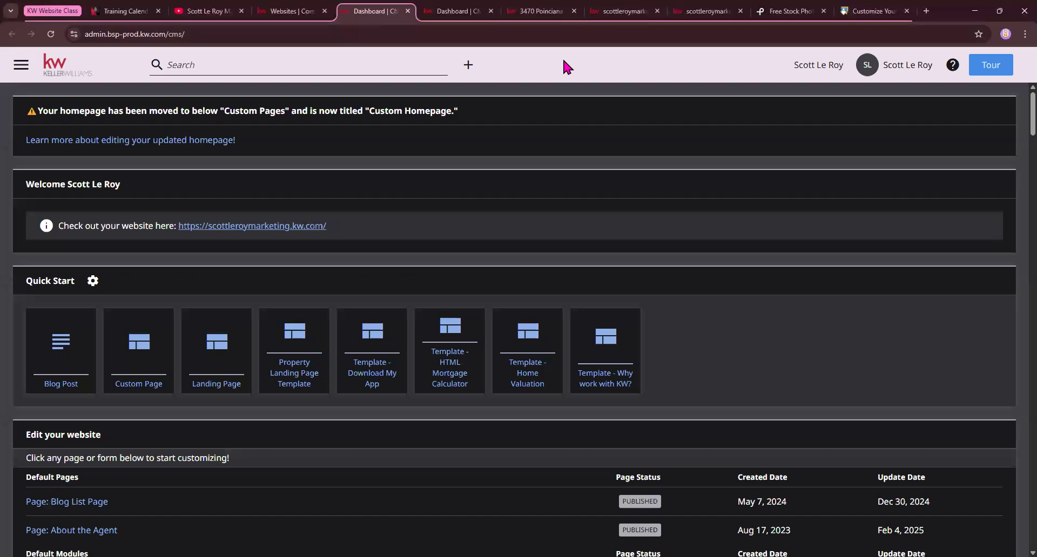
{"action": "left_click", "coordinate": [469, 11]}
{"action": "left_click", "coordinate": [491, 11]}
{"action": "left_click", "coordinate": [395, 7]}
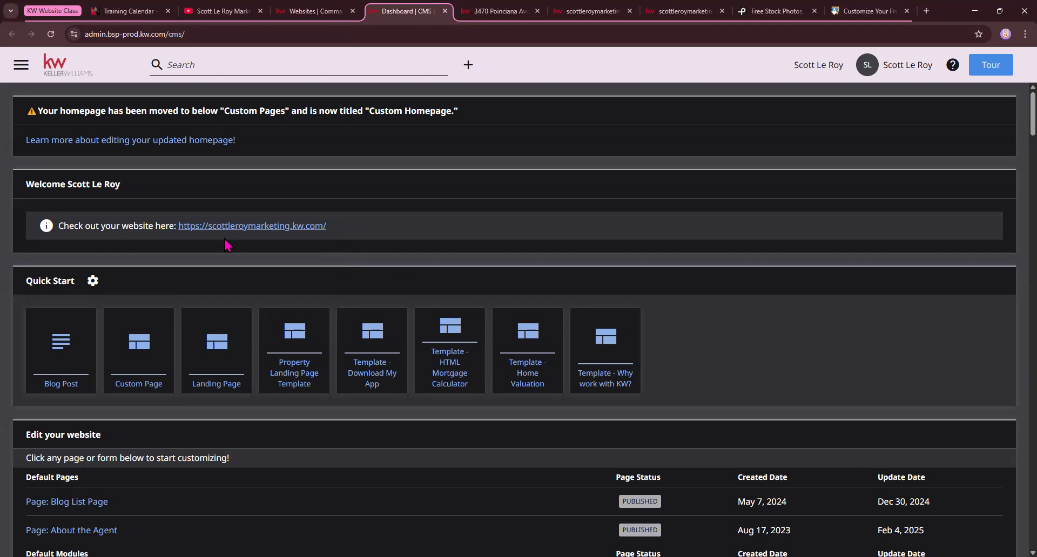
Review the dashboard's website link and highlight the Quick Start heading above the page templates
{"action": "left_click_drag", "start_coordinate": [177, 223], "coordinate": [338, 231]}
{"action": "scroll", "coordinate": [338, 235], "scroll_direction": "down", "scroll_amount": 1}
{"action": "left_click_drag", "start_coordinate": [20, 239], "coordinate": [91, 227]}
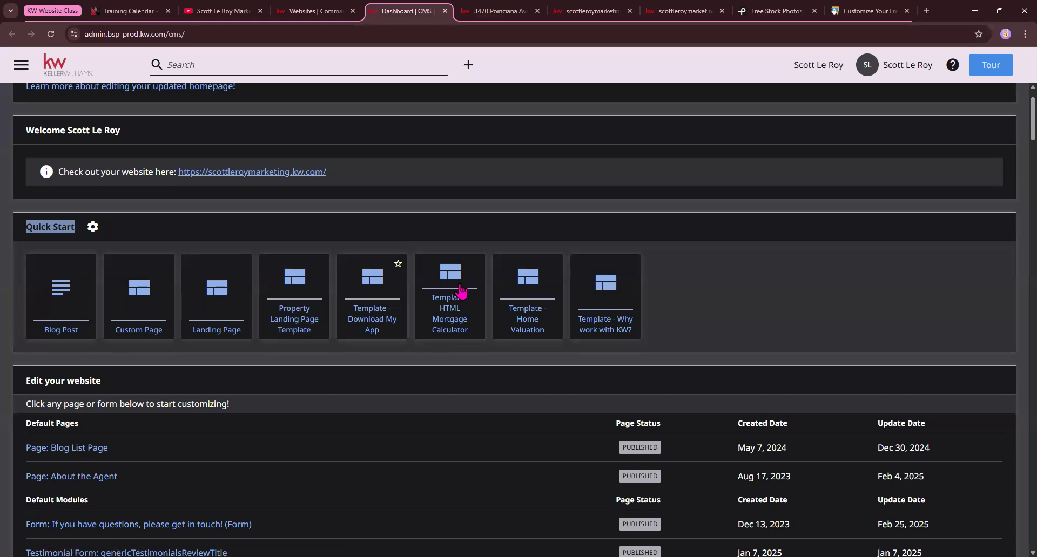
{"action": "scroll", "coordinate": [372, 306], "scroll_direction": "down", "scroll_amount": 2}
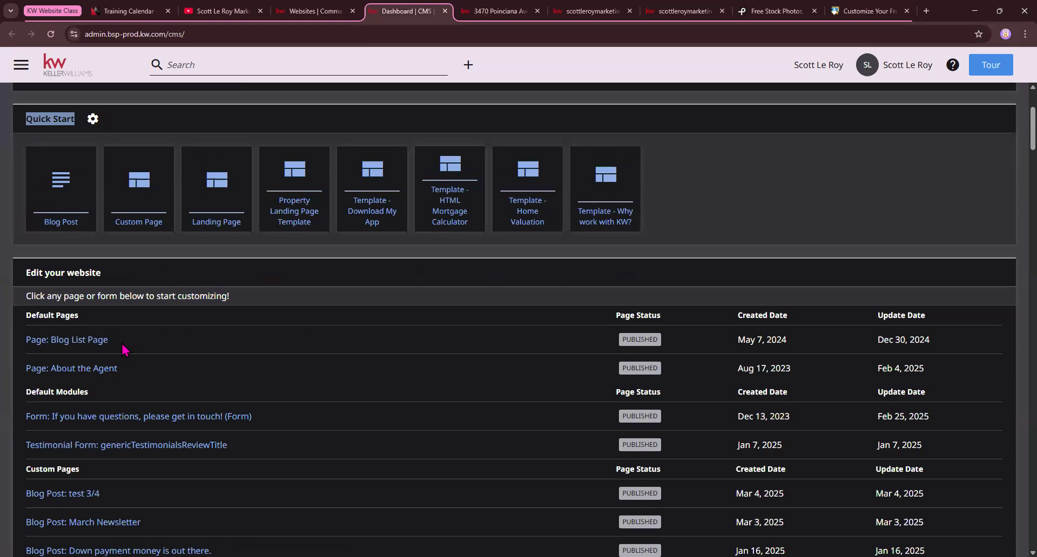
Highlight Default Pages under Edit your website and review the default pages and default modules
{"action": "left_click_drag", "start_coordinate": [25, 318], "coordinate": [92, 321]}
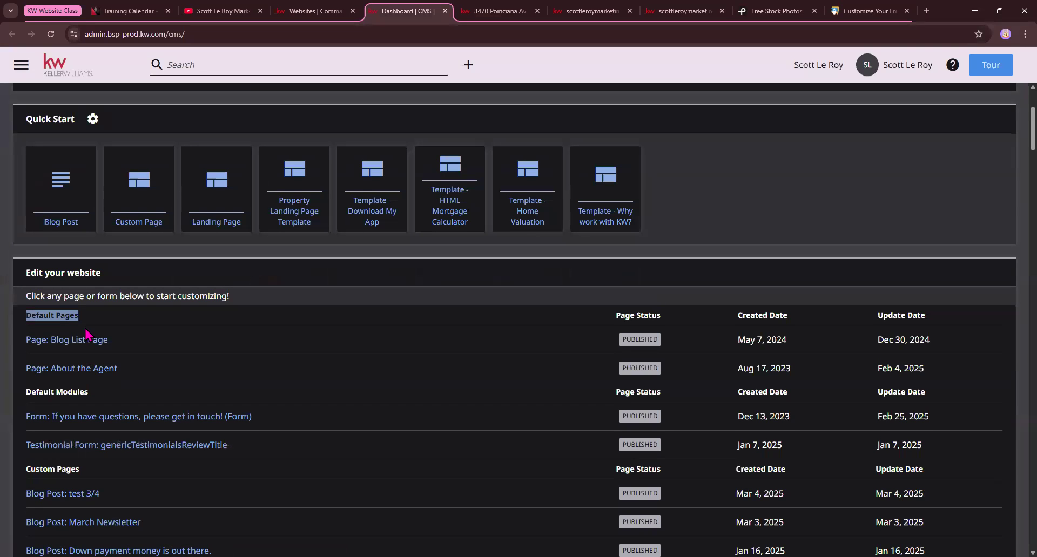
{"action": "scroll", "coordinate": [87, 335], "scroll_direction": "down", "scroll_amount": 1}
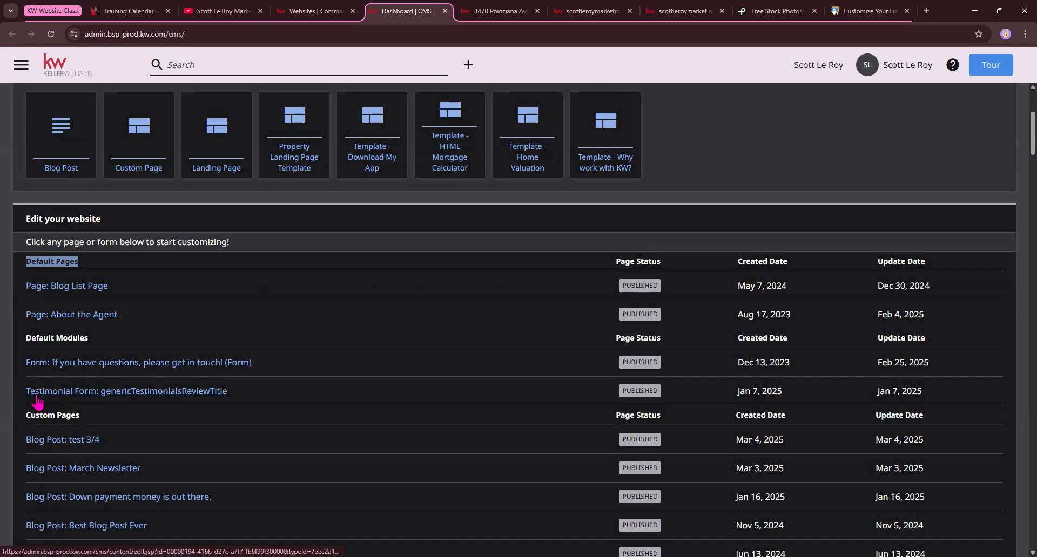
{"action": "left_click", "coordinate": [136, 392]}
{"action": "scroll", "coordinate": [135, 401], "scroll_direction": "down", "scroll_amount": 1}
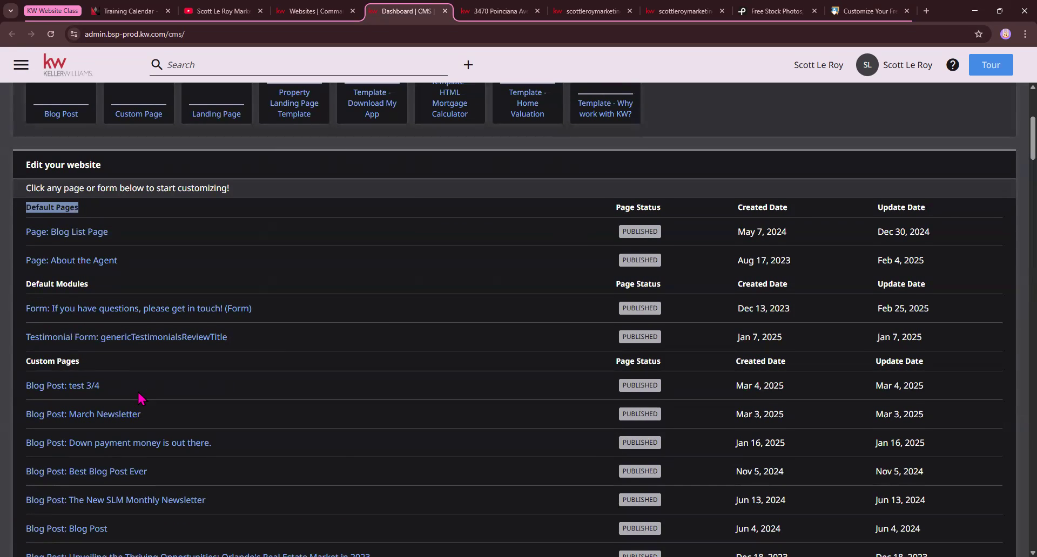
{"action": "left_click", "coordinate": [63, 392]}
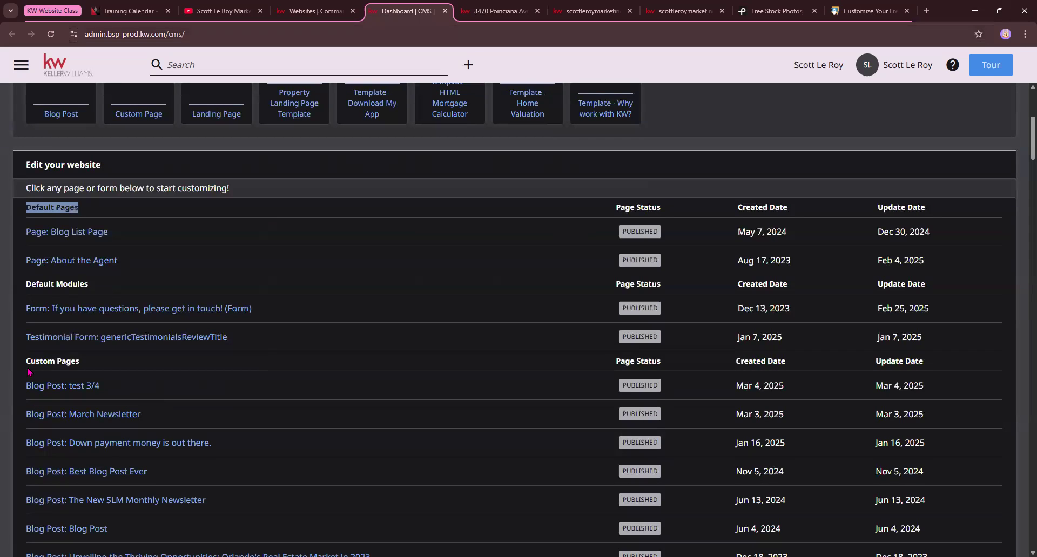
Highlight the Custom Pages heading and look through the blog posts, custom homepage, pages and property landing pages listed there
{"action": "left_click_drag", "start_coordinate": [26, 361], "coordinate": [91, 372]}
{"action": "scroll", "coordinate": [89, 369], "scroll_direction": "down", "scroll_amount": 1}
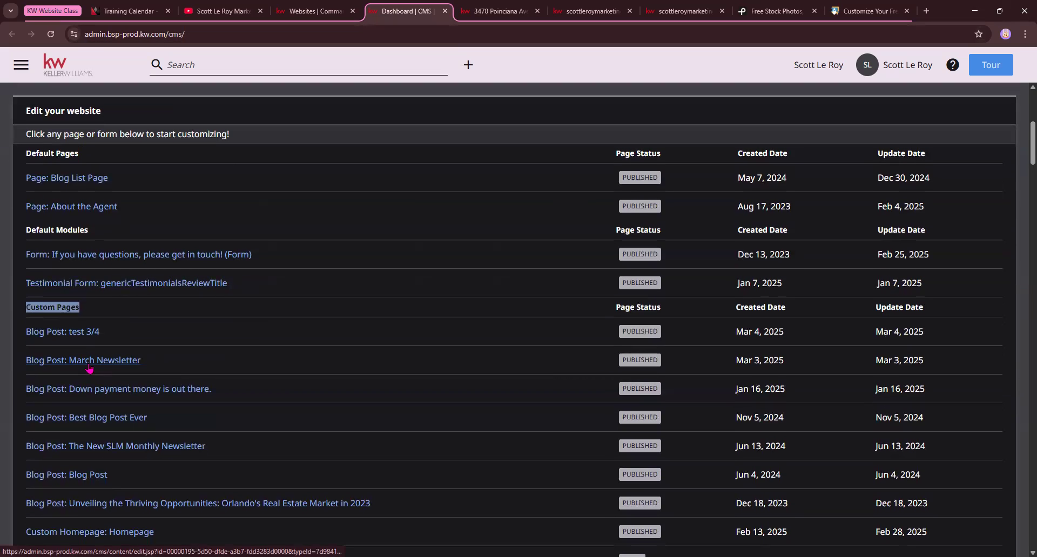
{"action": "scroll", "coordinate": [89, 369], "scroll_direction": "down", "scroll_amount": 1}
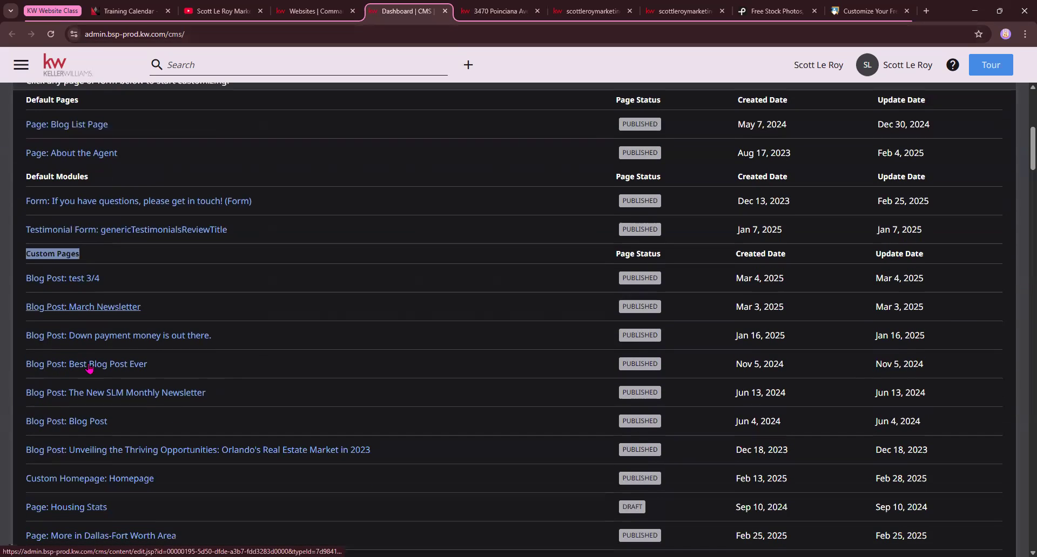
{"action": "scroll", "coordinate": [89, 367], "scroll_direction": "down", "scroll_amount": 12}
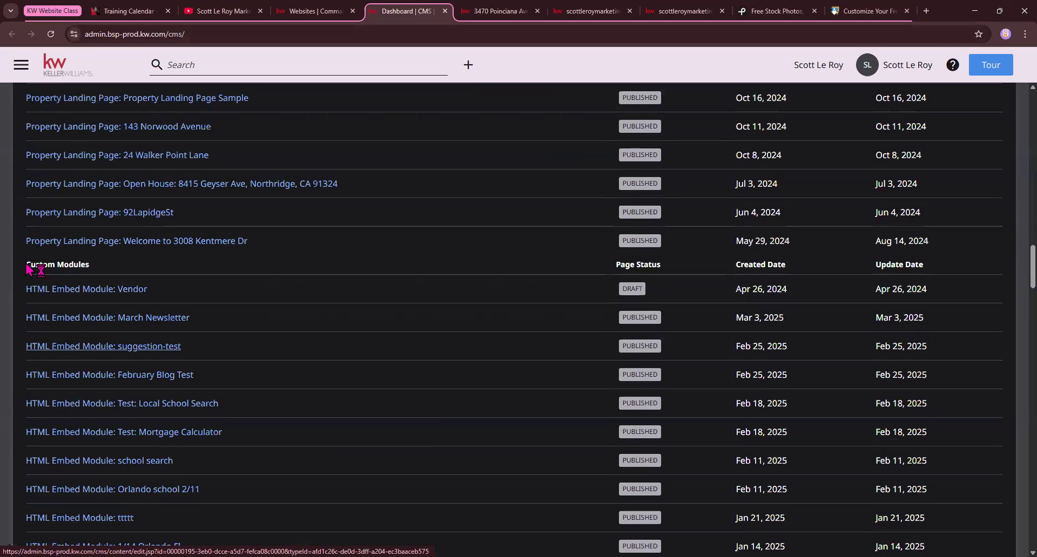
Highlight the Custom Modules heading and look through the HTML and Iframe Embed Modules
{"action": "left_click_drag", "start_coordinate": [28, 264], "coordinate": [103, 273]}
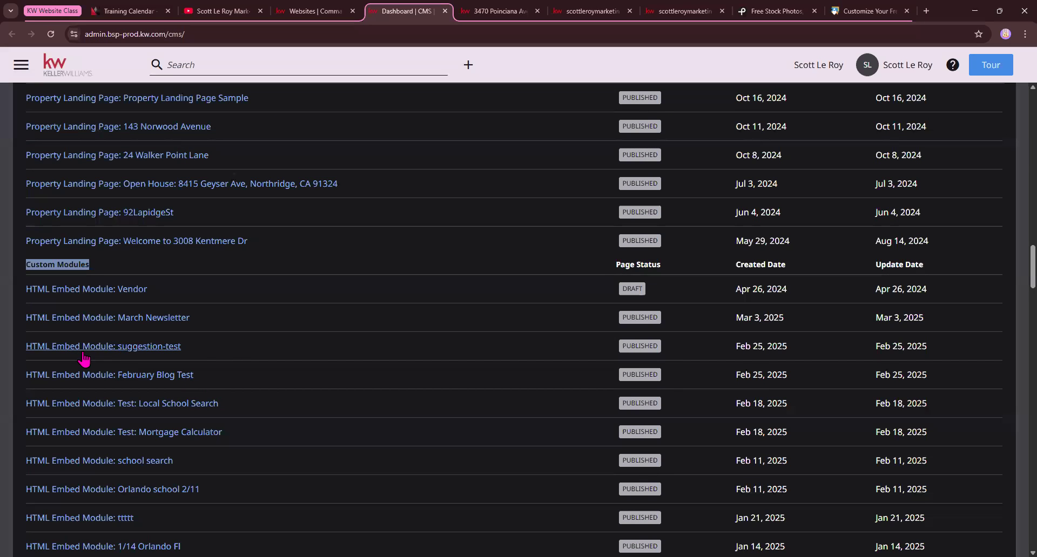
{"action": "scroll", "coordinate": [213, 324], "scroll_direction": "down", "scroll_amount": 6}
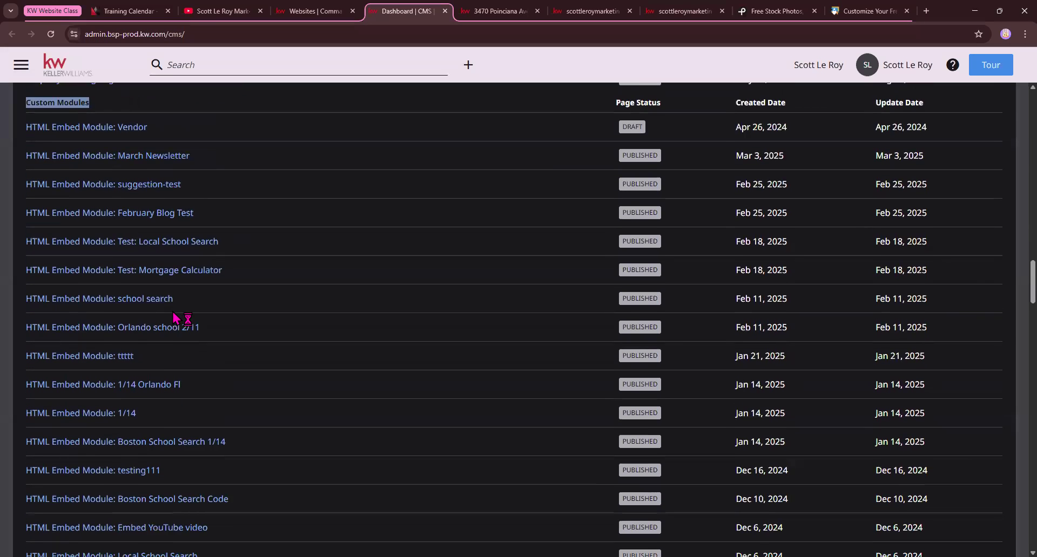
{"action": "scroll", "coordinate": [195, 327], "scroll_direction": "up", "scroll_amount": 4}
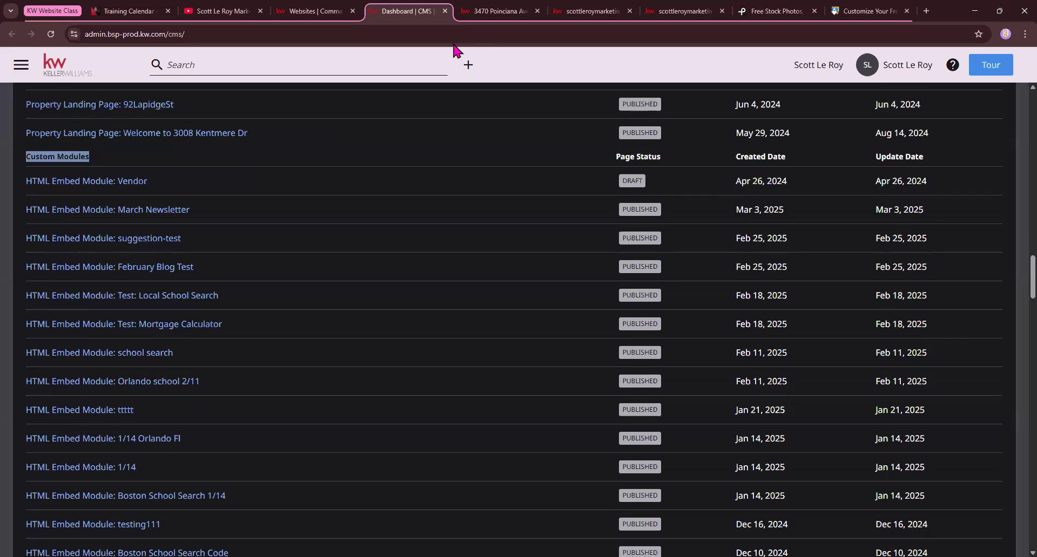
{"action": "scroll", "coordinate": [136, 329], "scroll_direction": "down", "scroll_amount": 7}
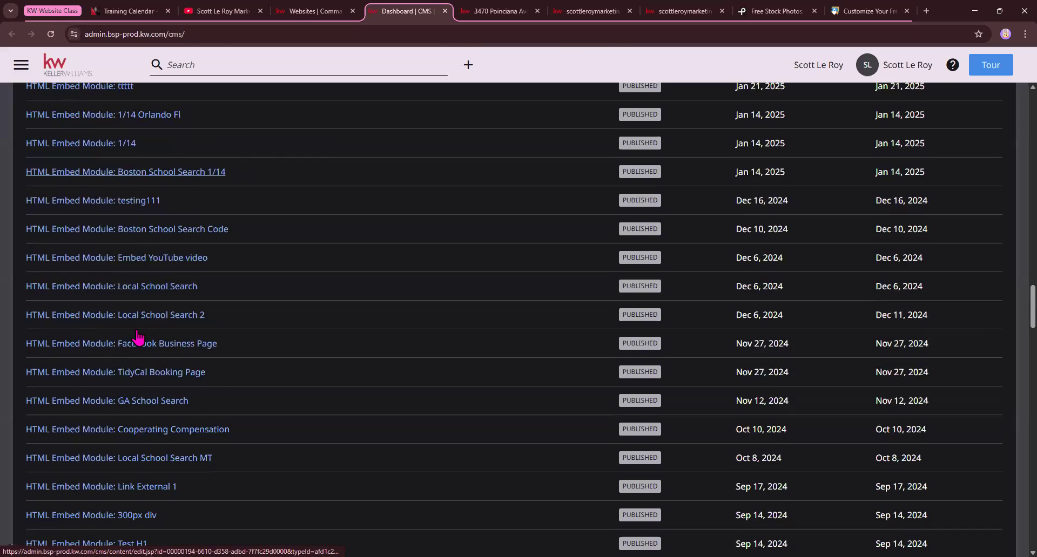
{"action": "scroll", "coordinate": [114, 317], "scroll_direction": "down", "scroll_amount": 3}
{"action": "scroll", "coordinate": [82, 328], "scroll_direction": "down", "scroll_amount": 14}
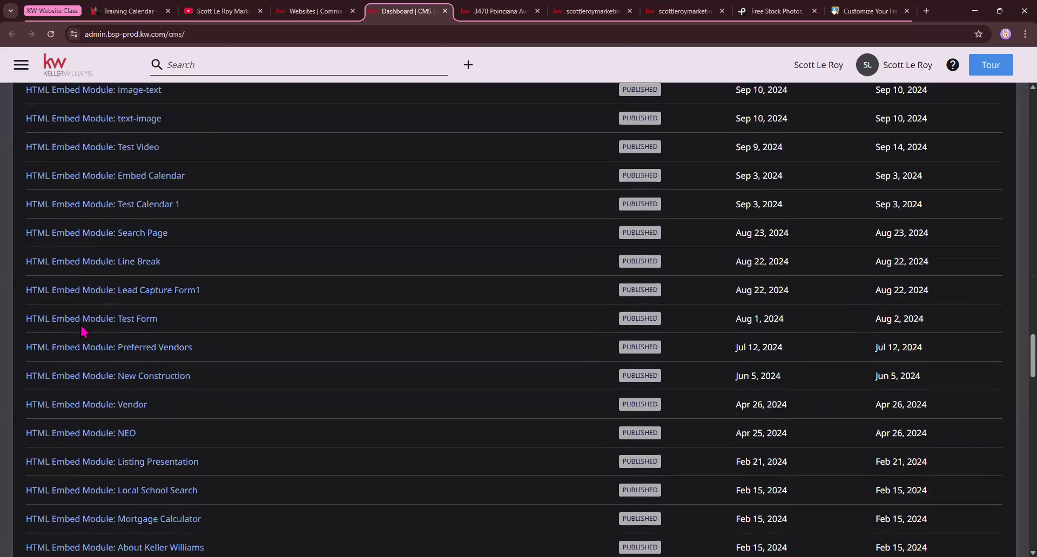
{"action": "scroll", "coordinate": [82, 331], "scroll_direction": "down", "scroll_amount": 20}
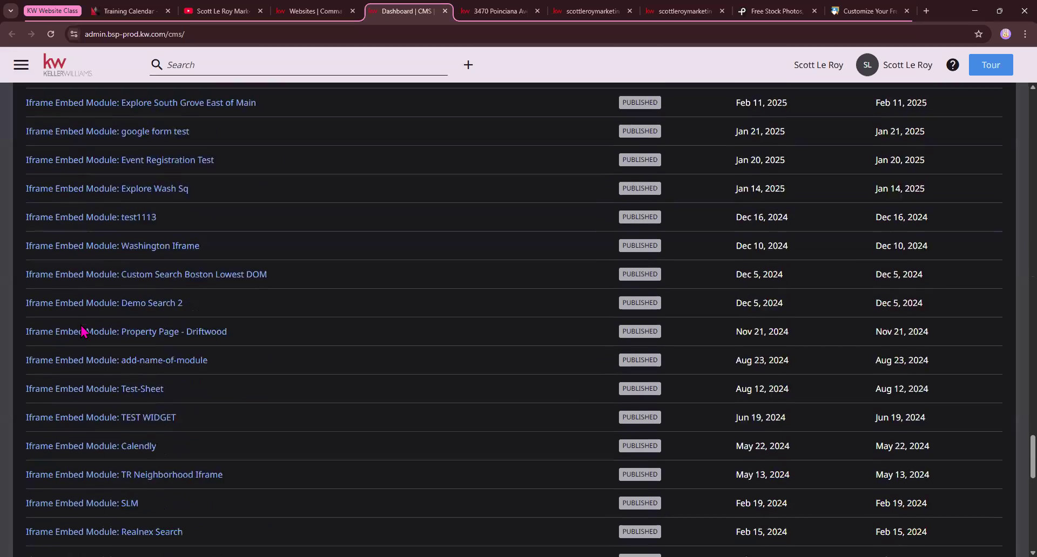
Find the Custom Landing Pages section of the dashboard, highlight its heading and review the listed landing pages
{"action": "scroll", "coordinate": [82, 328], "scroll_direction": "down", "scroll_amount": 4}
{"action": "scroll", "coordinate": [86, 326], "scroll_direction": "up", "scroll_amount": 2}
{"action": "left_click_drag", "start_coordinate": [16, 319], "coordinate": [118, 319]}
{"action": "left_click", "coordinate": [137, 319]}
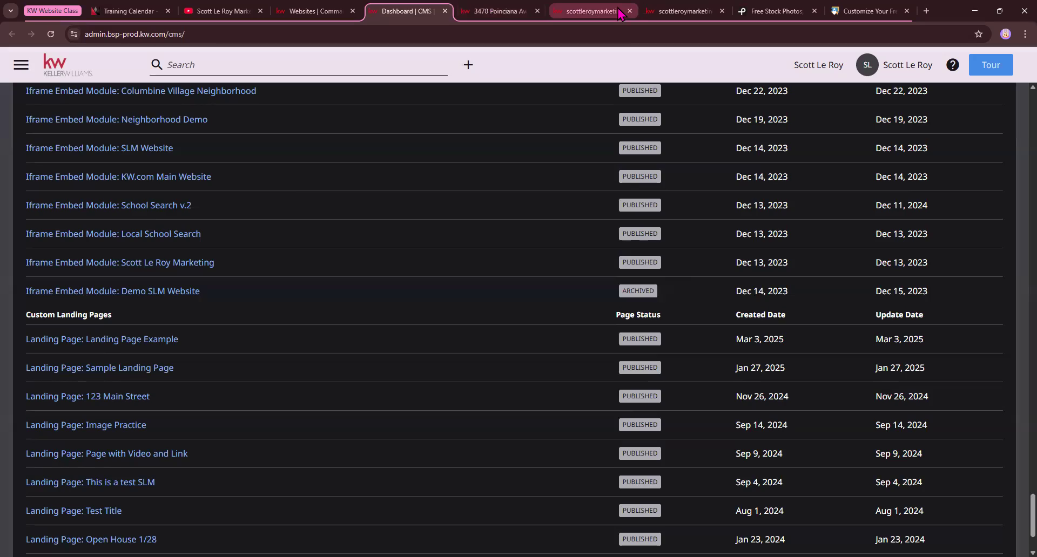
View the top of the public site's homepage, then revisit the website settings and the dashboard's landing page and module lists
{"action": "left_click", "coordinate": [591, 11]}
{"action": "left_click", "coordinate": [685, 11]}
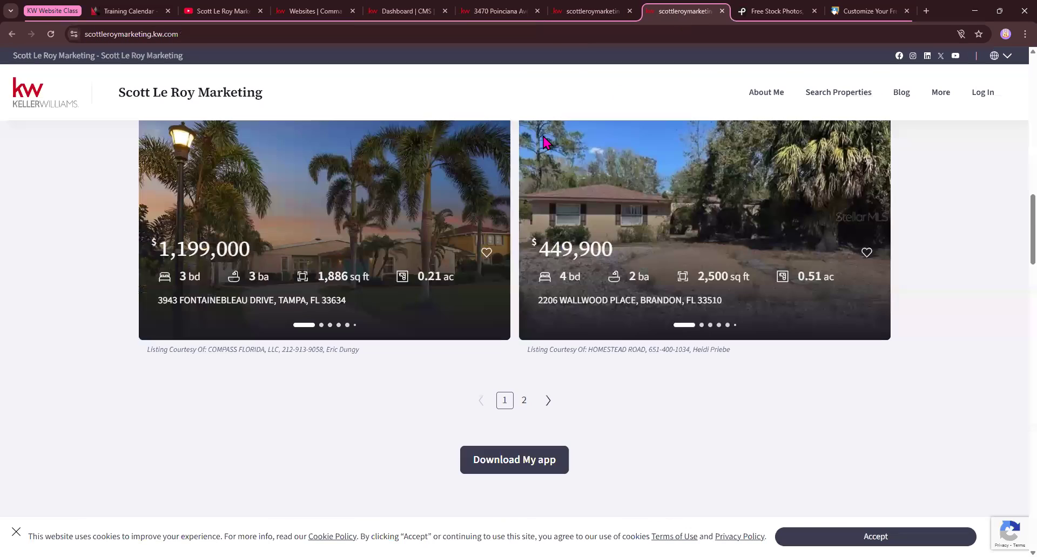
{"action": "scroll", "coordinate": [987, 283], "scroll_direction": "up", "scroll_amount": 18}
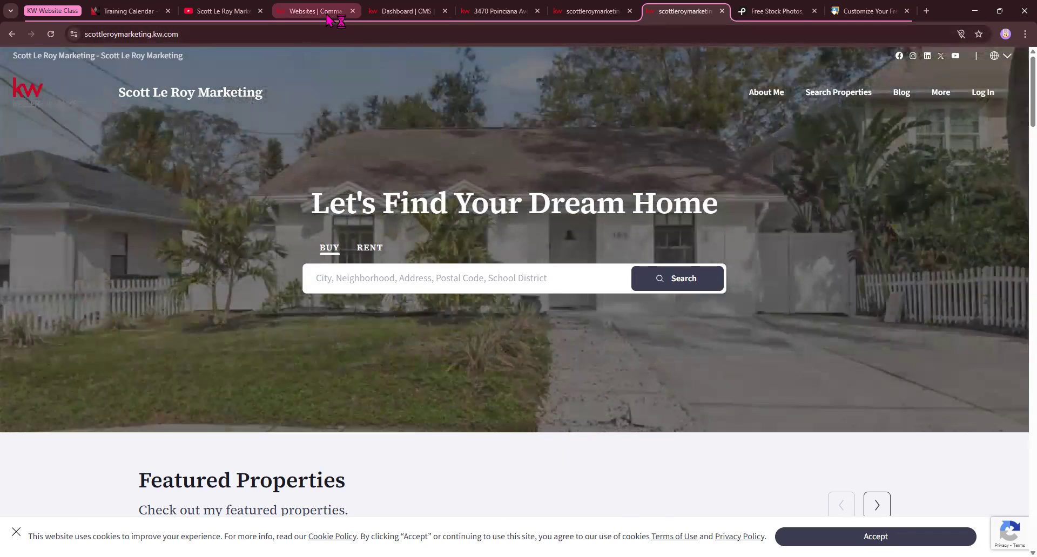
{"action": "left_click", "coordinate": [314, 11]}
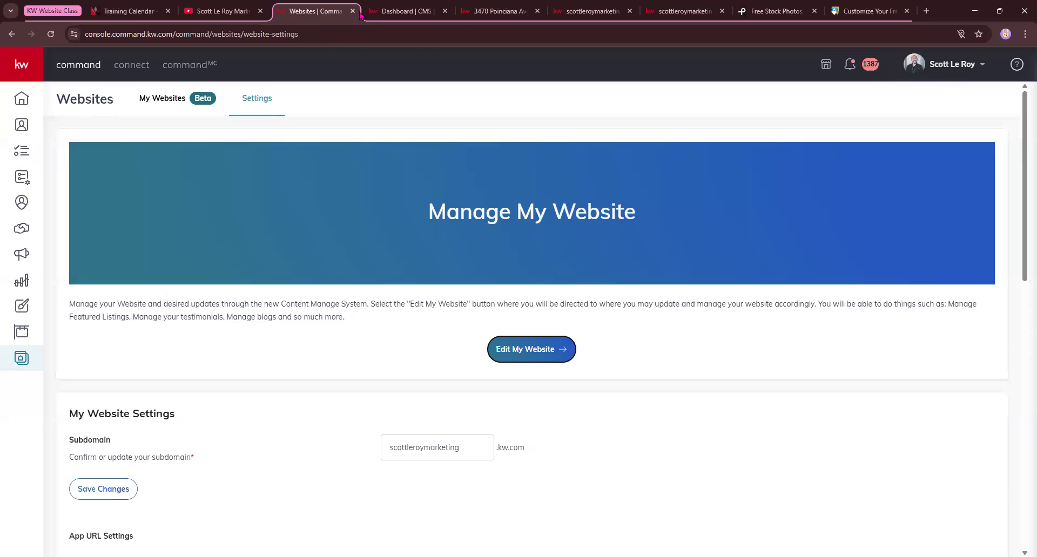
{"action": "left_click", "coordinate": [406, 11]}
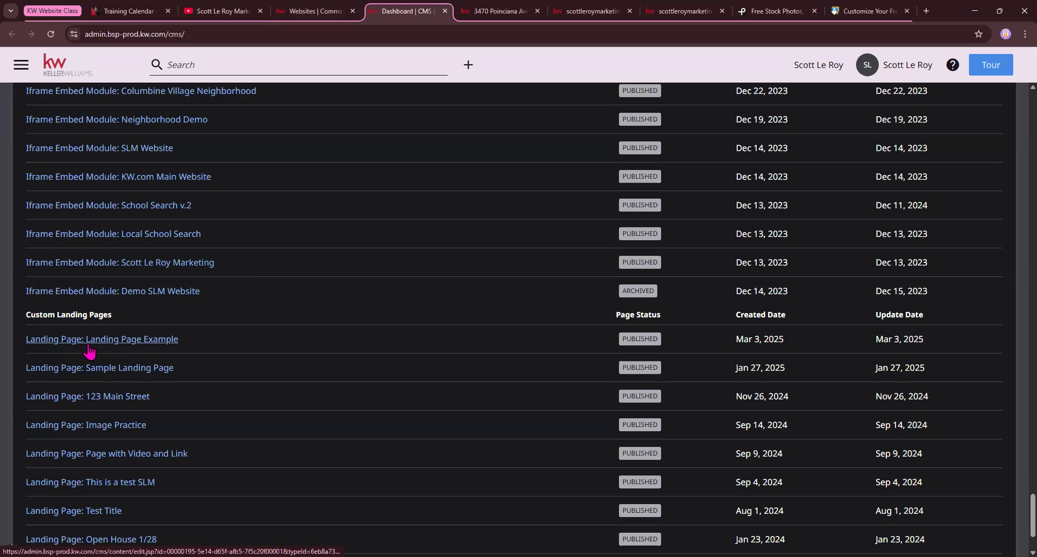
{"action": "scroll", "coordinate": [392, 254], "scroll_direction": "up", "scroll_amount": 3}
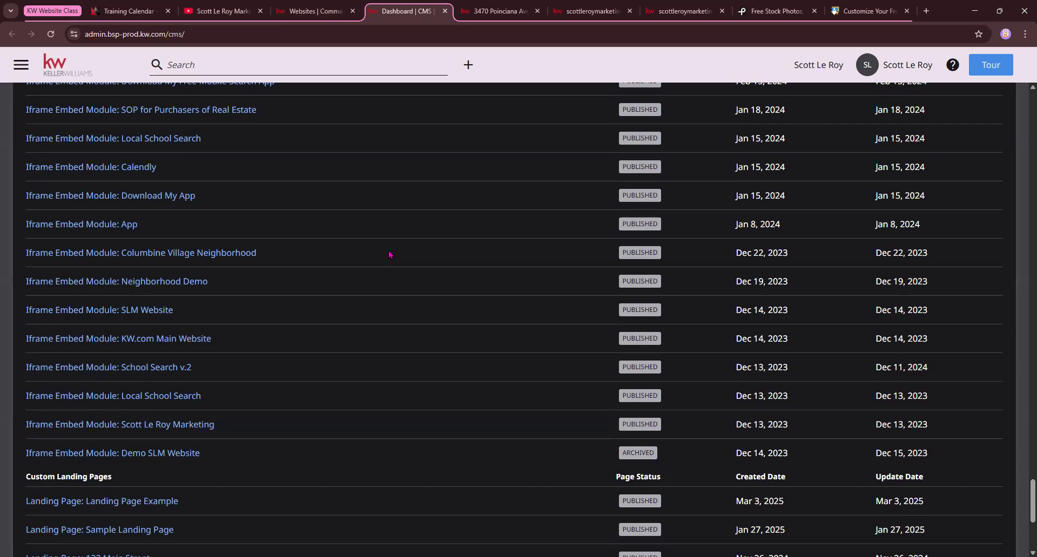
Expand the More navigation on the public homepage and look through the custom pages it lists
{"action": "left_click", "coordinate": [683, 11]}
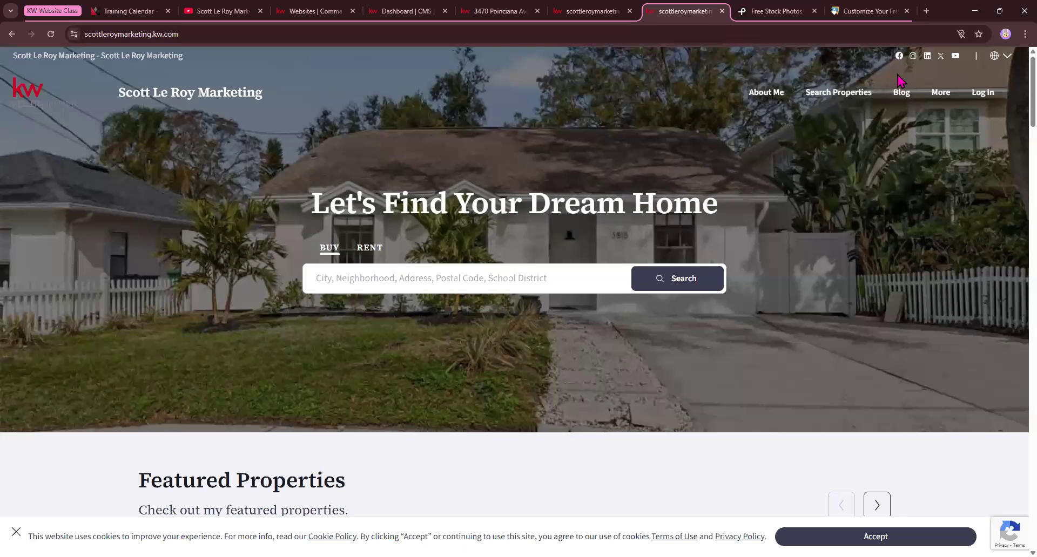
{"action": "left_click", "coordinate": [942, 98]}
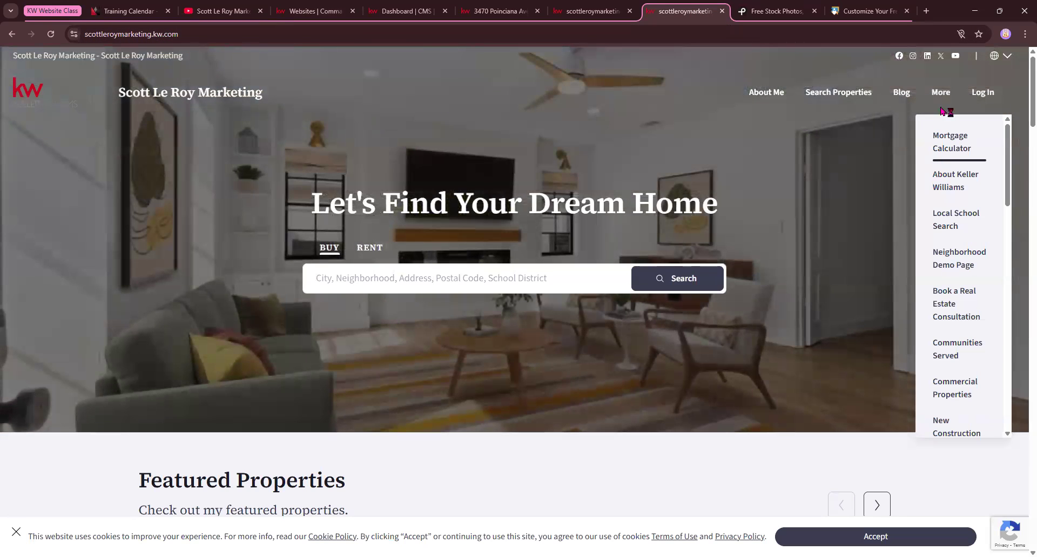
{"action": "scroll", "coordinate": [941, 227], "scroll_direction": "down", "scroll_amount": 8}
{"action": "scroll", "coordinate": [941, 229], "scroll_direction": "down", "scroll_amount": 5}
{"action": "scroll", "coordinate": [941, 231], "scroll_direction": "up", "scroll_amount": 12}
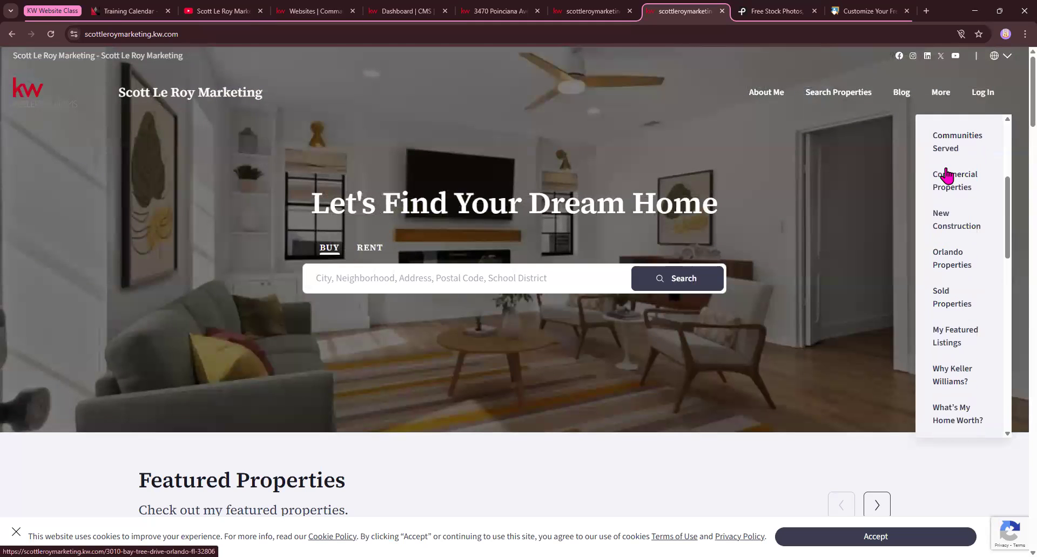
Return to the content dashboard and start a new custom page from the Quick Start template "Why work with KW?"
{"action": "scroll", "coordinate": [945, 176], "scroll_direction": "up", "scroll_amount": 3}
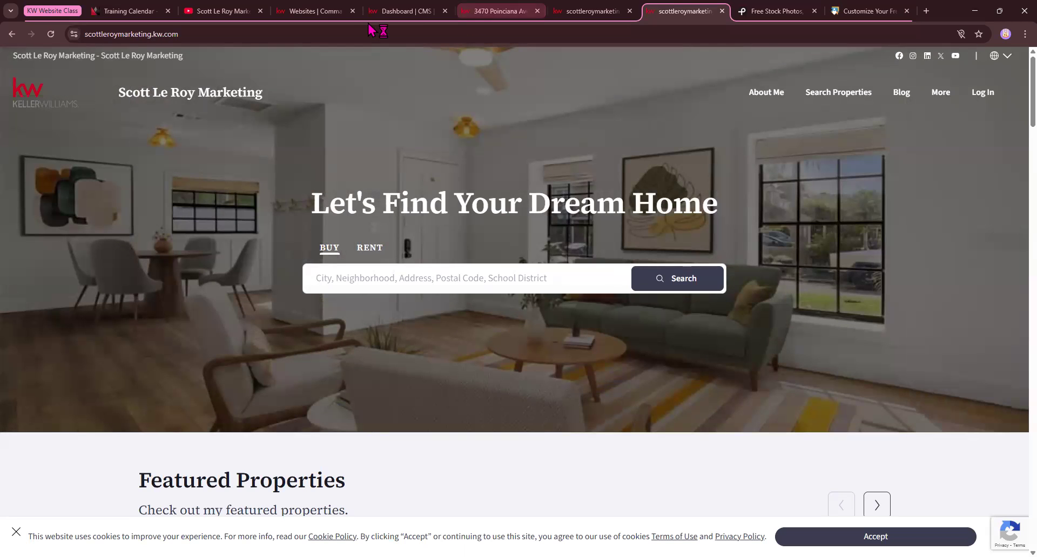
{"action": "left_click", "coordinate": [315, 11]}
{"action": "left_click", "coordinate": [390, 11]}
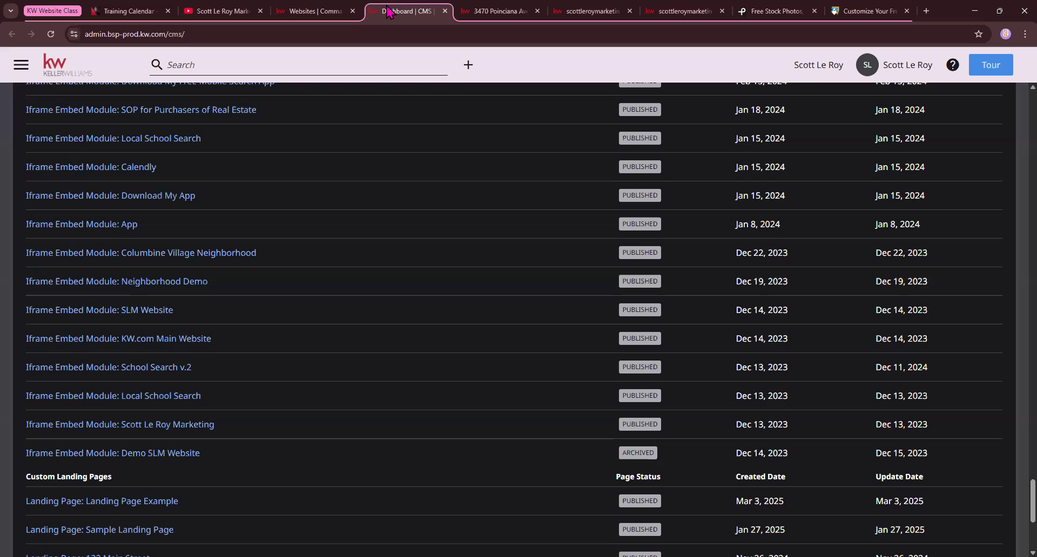
{"action": "scroll", "coordinate": [515, 212], "scroll_direction": "up", "scroll_amount": 20}
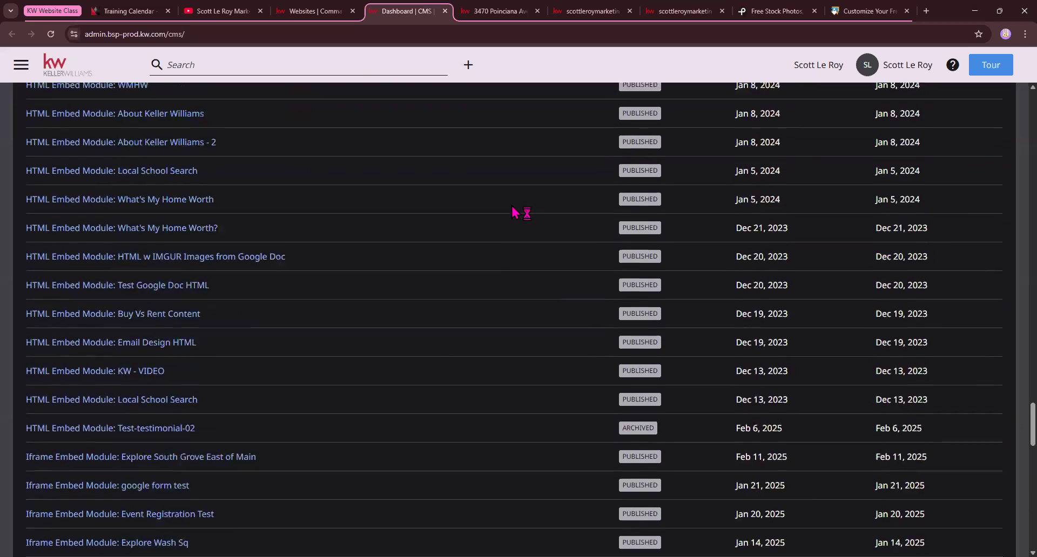
{"action": "scroll", "coordinate": [515, 212], "scroll_direction": "up", "scroll_amount": 20}
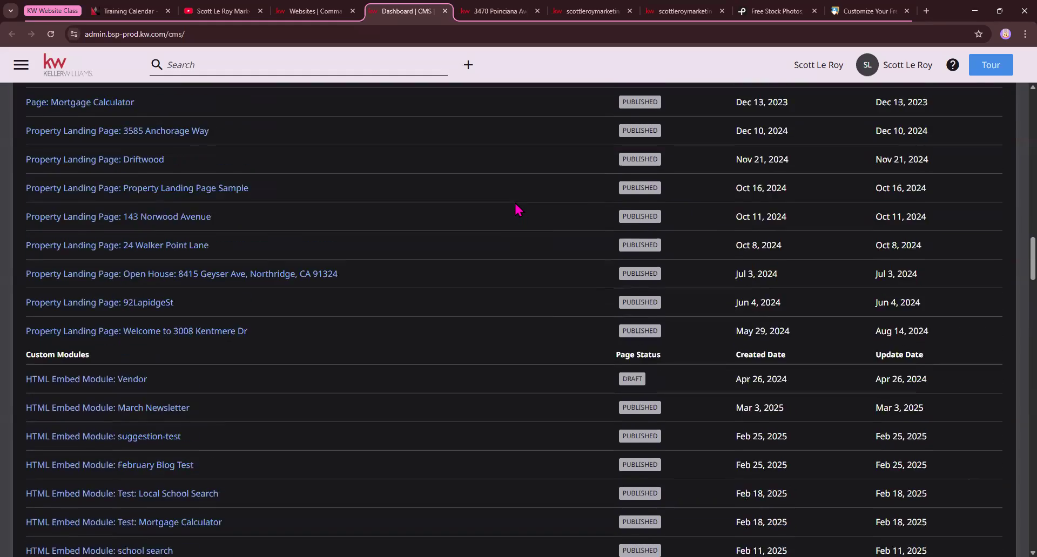
{"action": "scroll", "coordinate": [515, 211], "scroll_direction": "up", "scroll_amount": 20}
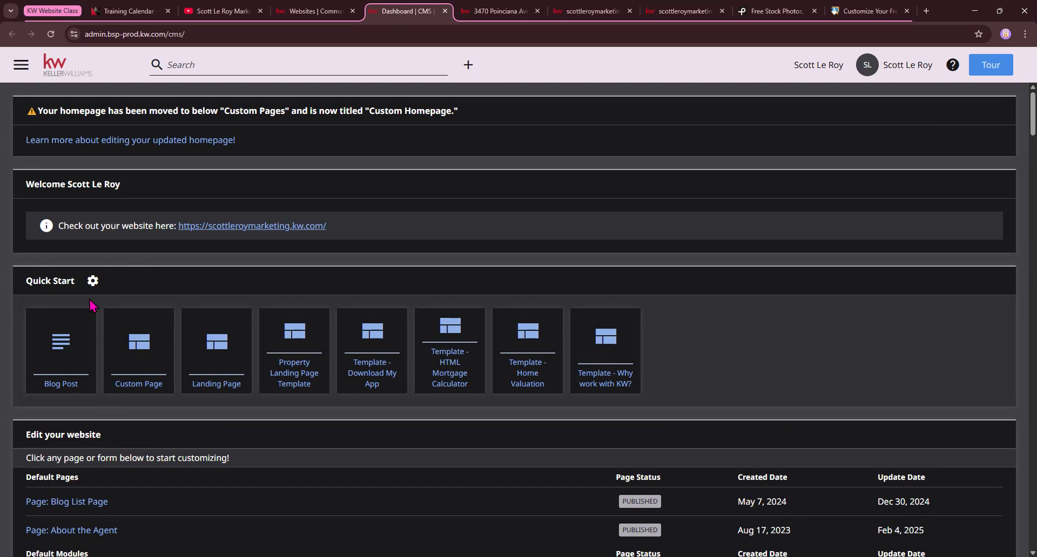
{"action": "left_click_drag", "start_coordinate": [25, 281], "coordinate": [76, 285]}
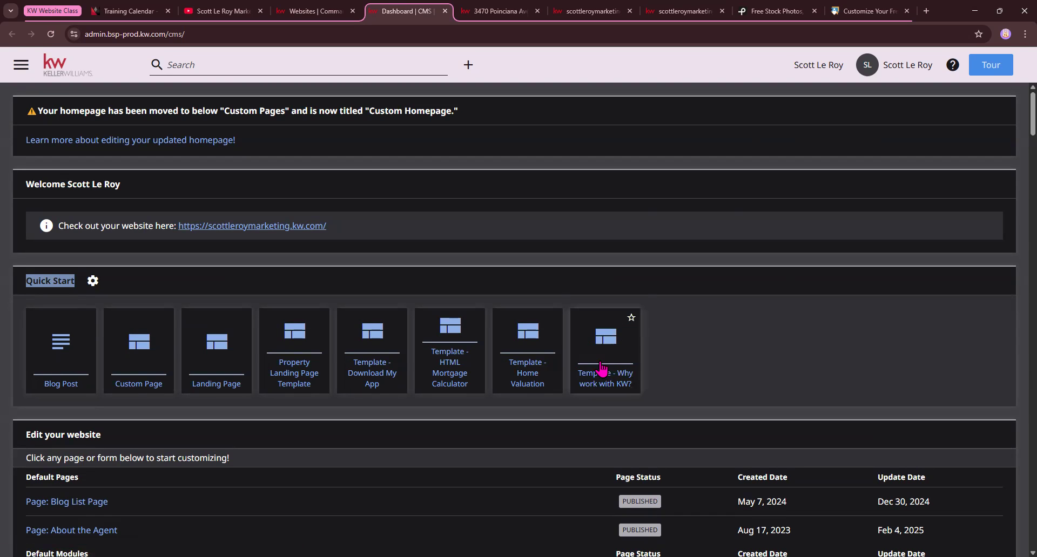
{"action": "left_click", "coordinate": [604, 379]}
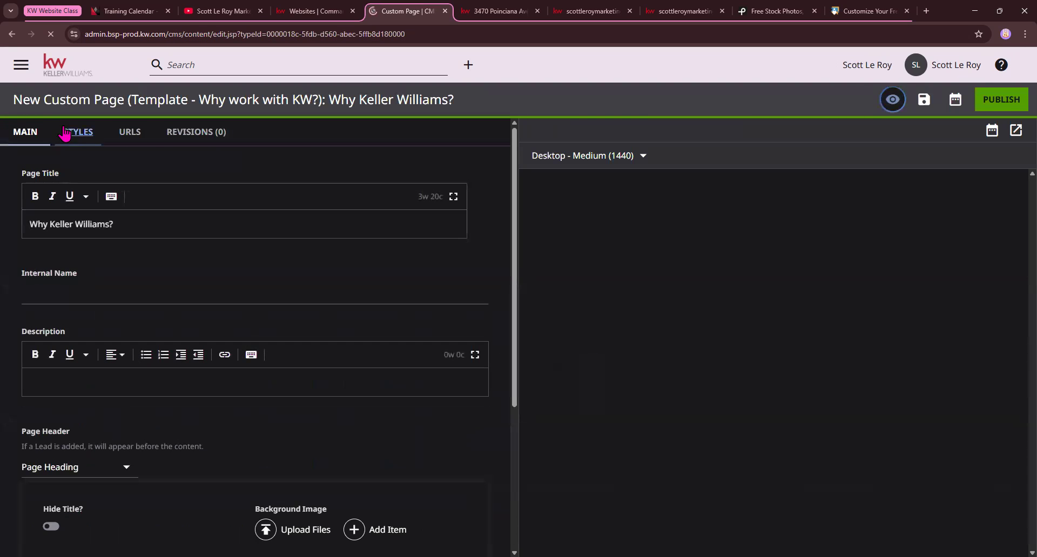
Highlight the new page's template name, Page Title and Internal Name, and the matching heading in the preview
{"action": "left_click_drag", "start_coordinate": [14, 99], "coordinate": [186, 100]}
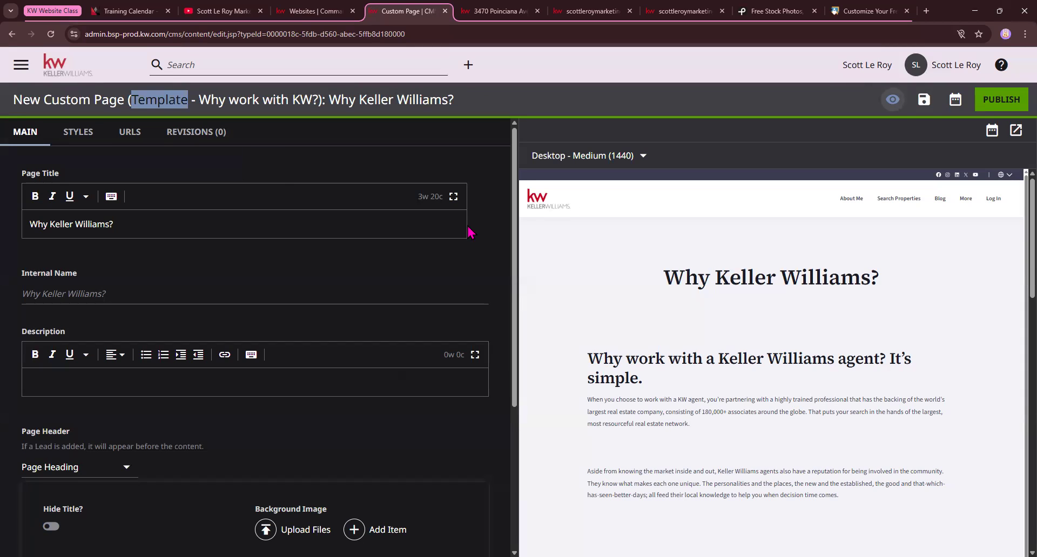
{"action": "left_click_drag", "start_coordinate": [199, 99], "coordinate": [316, 95]}
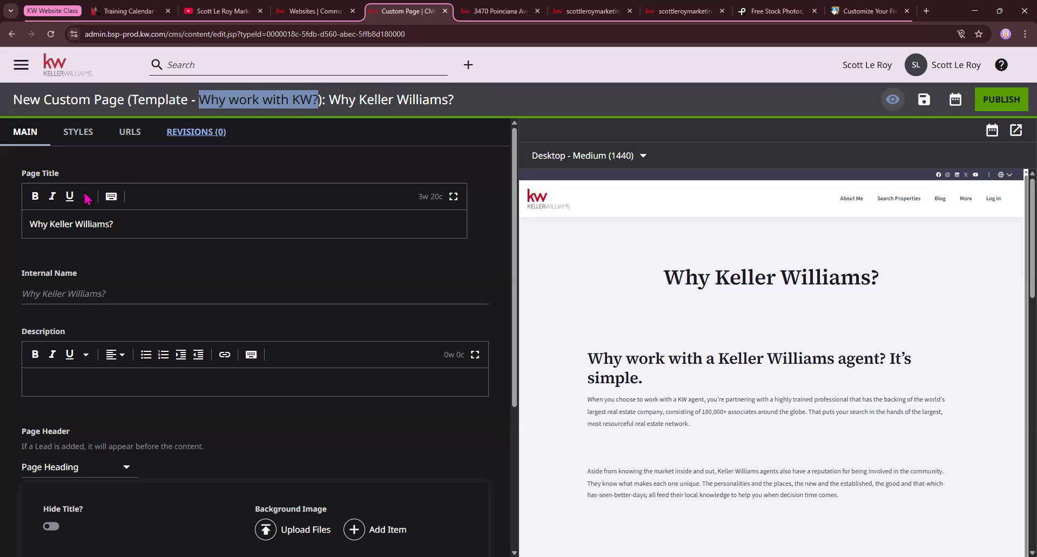
{"action": "scroll", "coordinate": [21, 186], "scroll_direction": "down", "scroll_amount": 1}
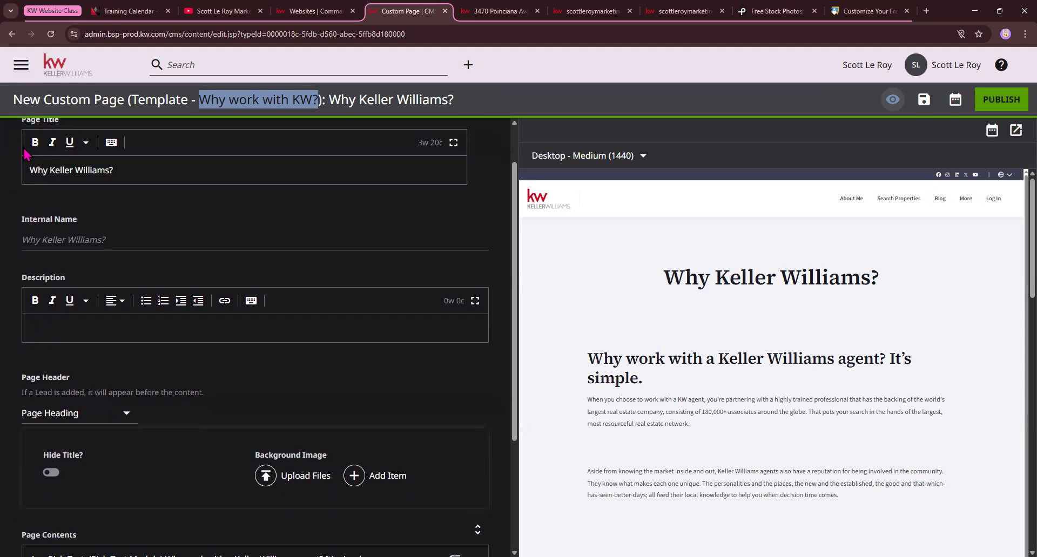
{"action": "scroll", "coordinate": [22, 187], "scroll_direction": "up", "scroll_amount": 1}
{"action": "left_click_drag", "start_coordinate": [22, 173], "coordinate": [60, 174]}
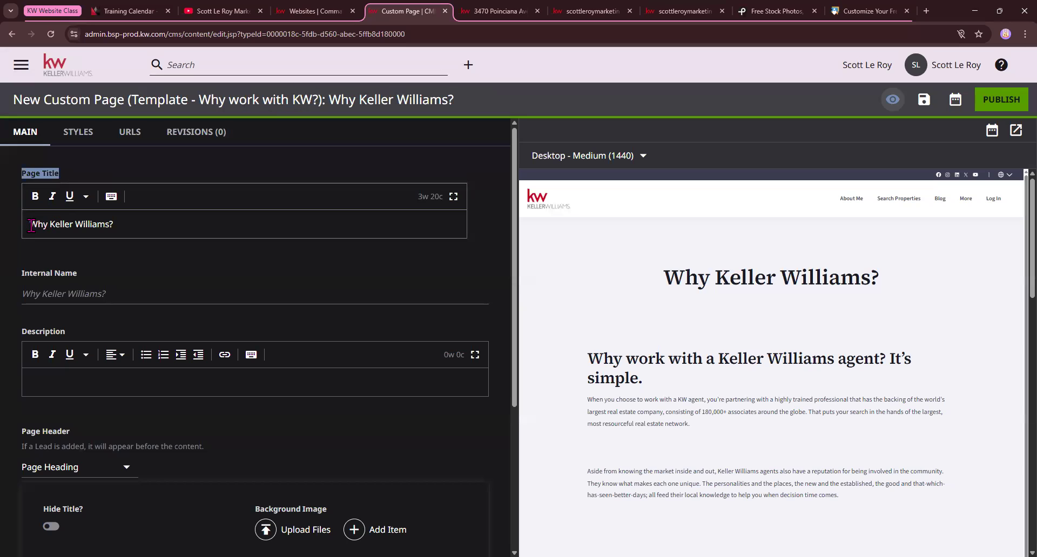
{"action": "left_click_drag", "start_coordinate": [30, 224], "coordinate": [136, 230]}
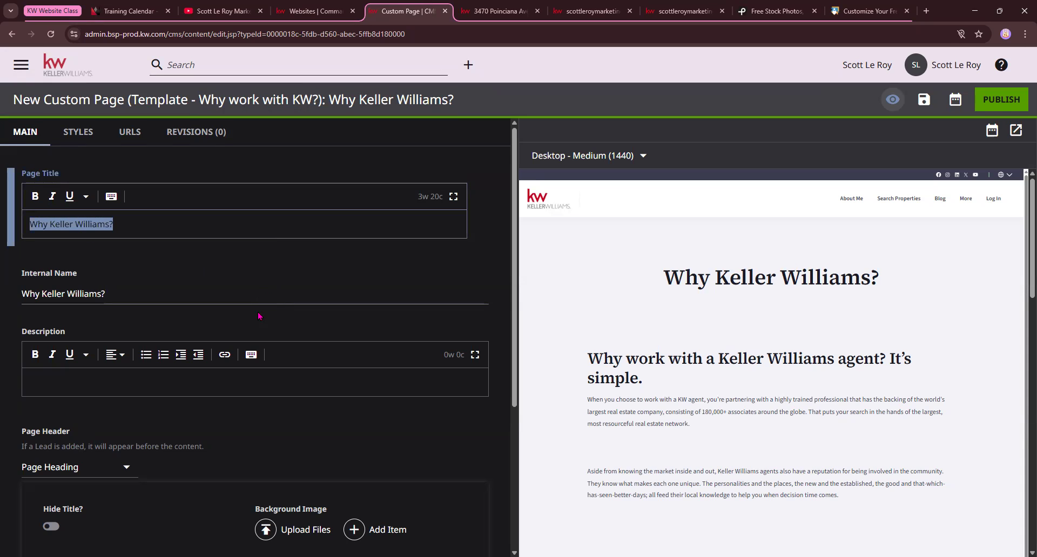
{"action": "left_click", "coordinate": [29, 294]}
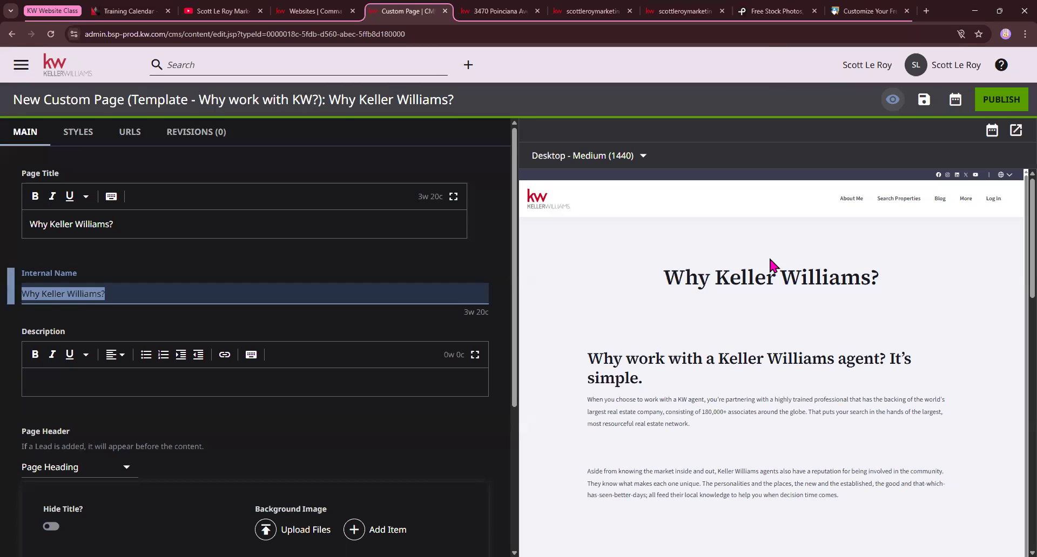
{"action": "left_click_drag", "start_coordinate": [663, 280], "coordinate": [880, 282]}
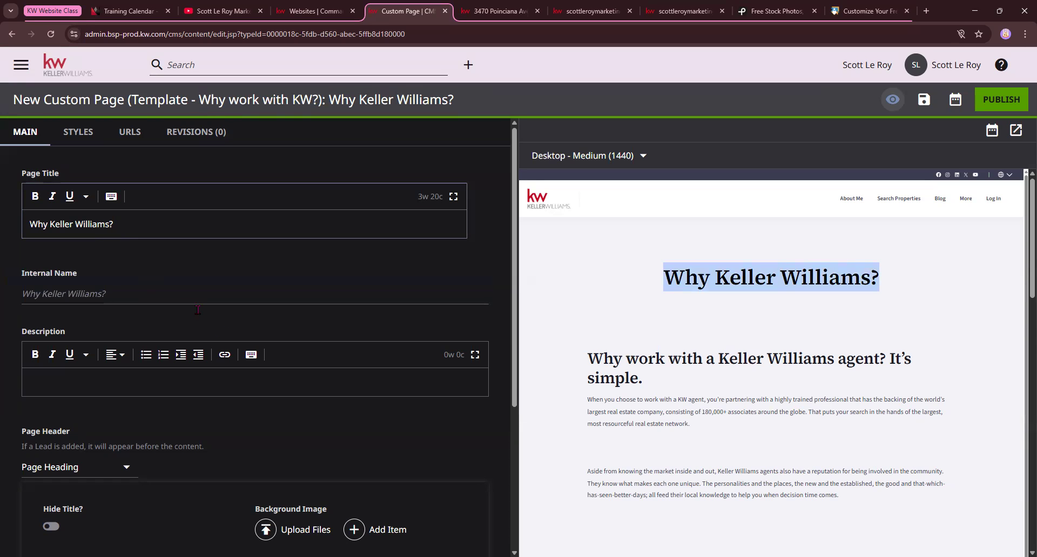
Try out the page's Description field with the sample text "test"
{"action": "scroll", "coordinate": [226, 327], "scroll_direction": "down", "scroll_amount": 1}
{"action": "scroll", "coordinate": [226, 325], "scroll_direction": "up", "scroll_amount": 1}
{"action": "scroll", "coordinate": [255, 288], "scroll_direction": "down", "scroll_amount": 1}
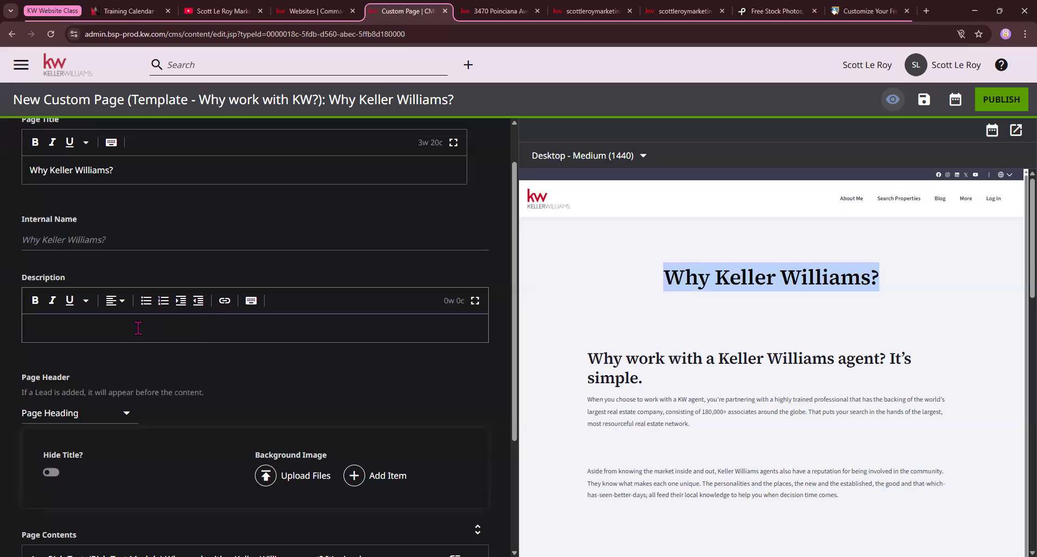
{"action": "scroll", "coordinate": [87, 303], "scroll_direction": "down", "scroll_amount": 1}
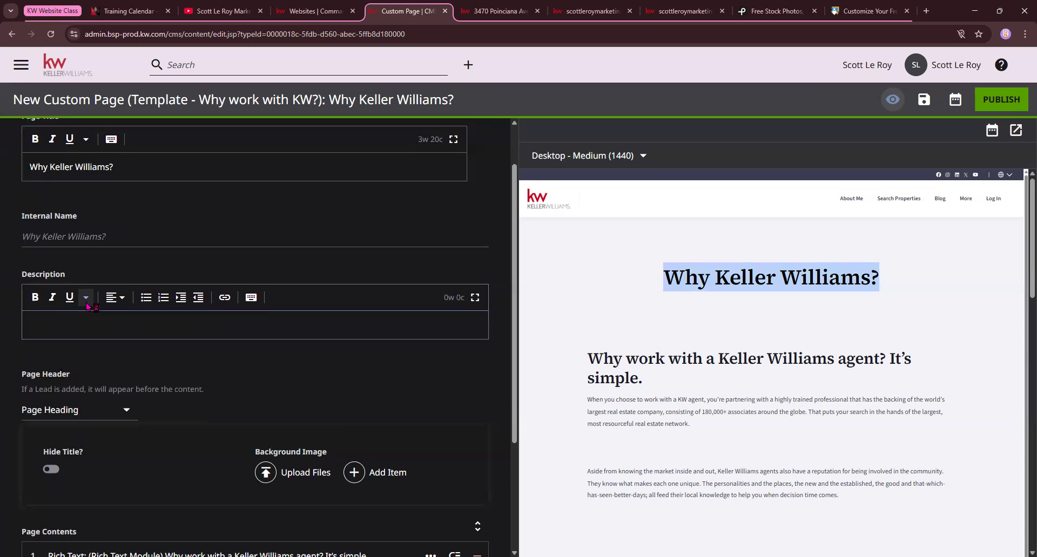
{"action": "left_click", "coordinate": [96, 268]}
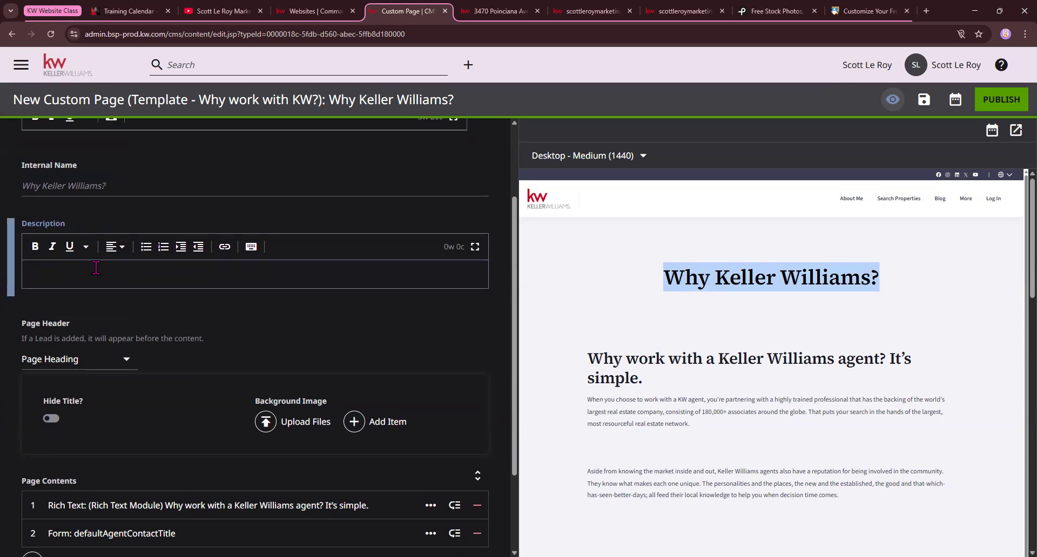
{"action": "type", "text": "test"}
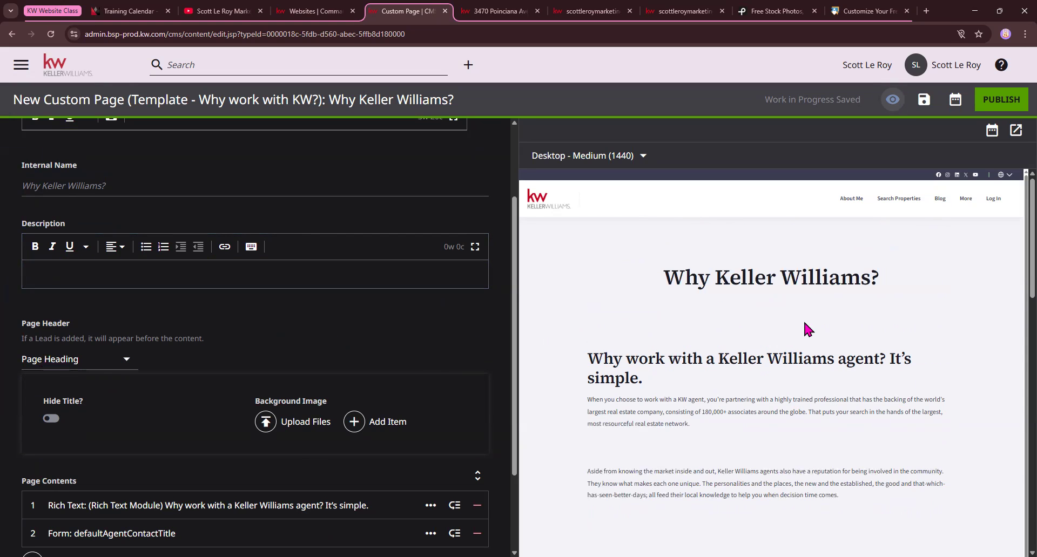
Upload the Keller-Williams-Command-CRM image from Downloads as the Page Header's background image
{"action": "scroll", "coordinate": [71, 330], "scroll_direction": "down", "scroll_amount": 1}
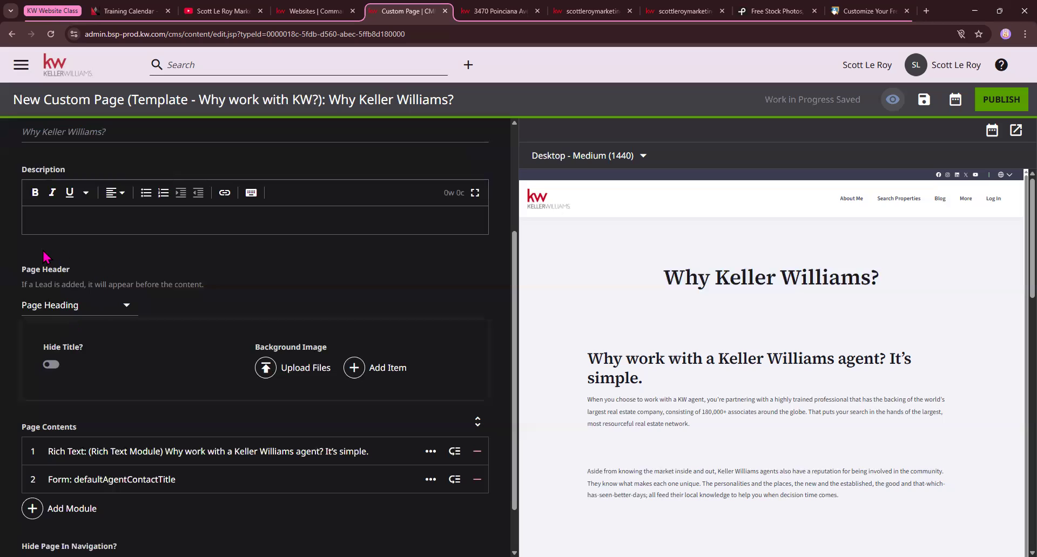
{"action": "left_click_drag", "start_coordinate": [660, 279], "coordinate": [953, 270]}
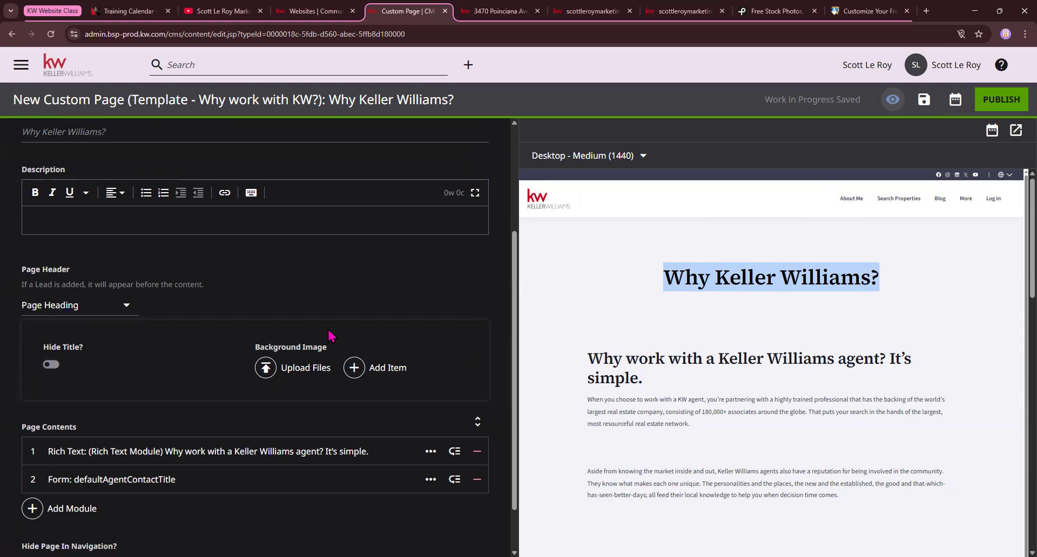
{"action": "left_click", "coordinate": [282, 374]}
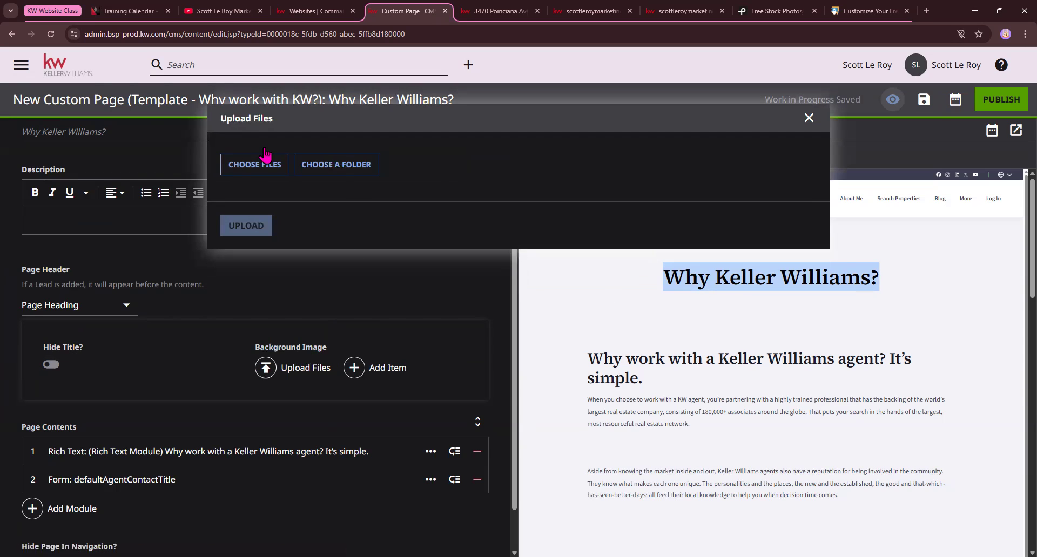
{"action": "left_click", "coordinate": [239, 166]}
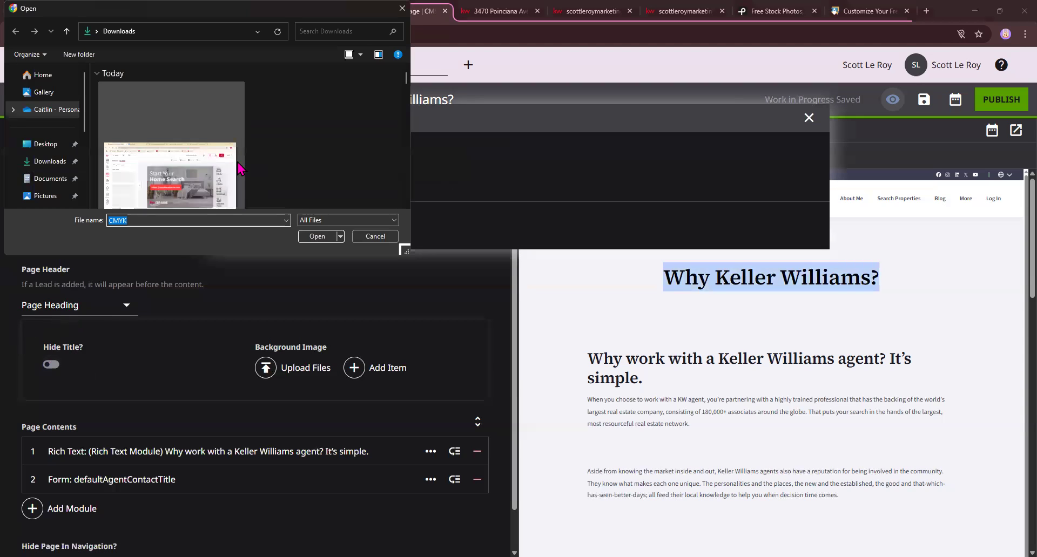
{"action": "scroll", "coordinate": [243, 168], "scroll_direction": "down", "scroll_amount": 3}
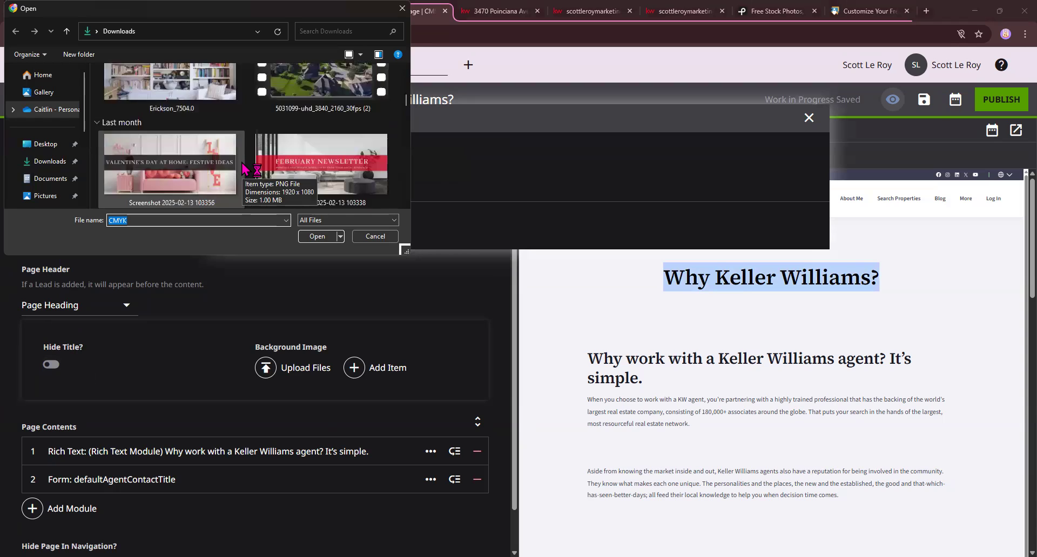
{"action": "left_click", "coordinate": [173, 168]}
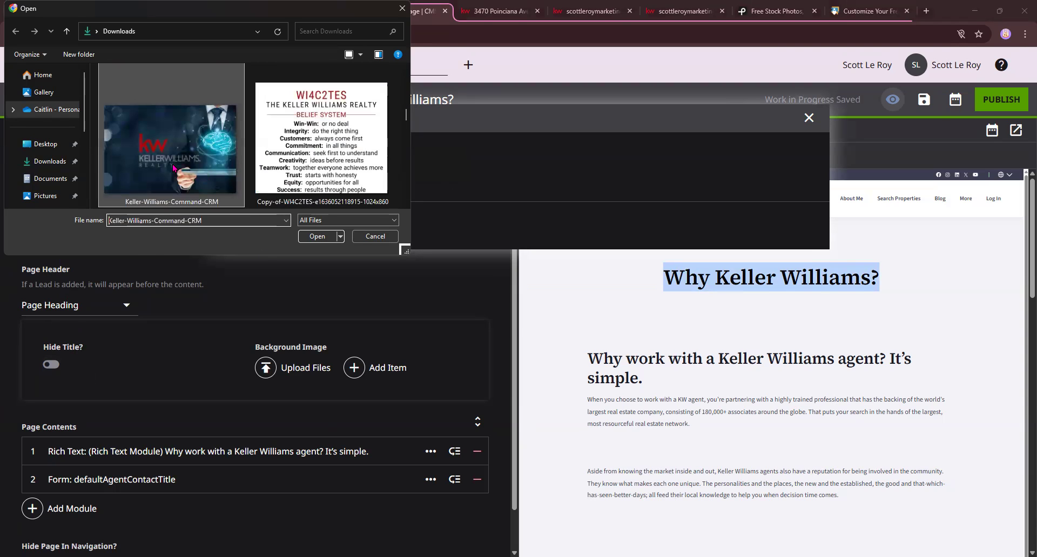
{"action": "double_click", "coordinate": [173, 168]}
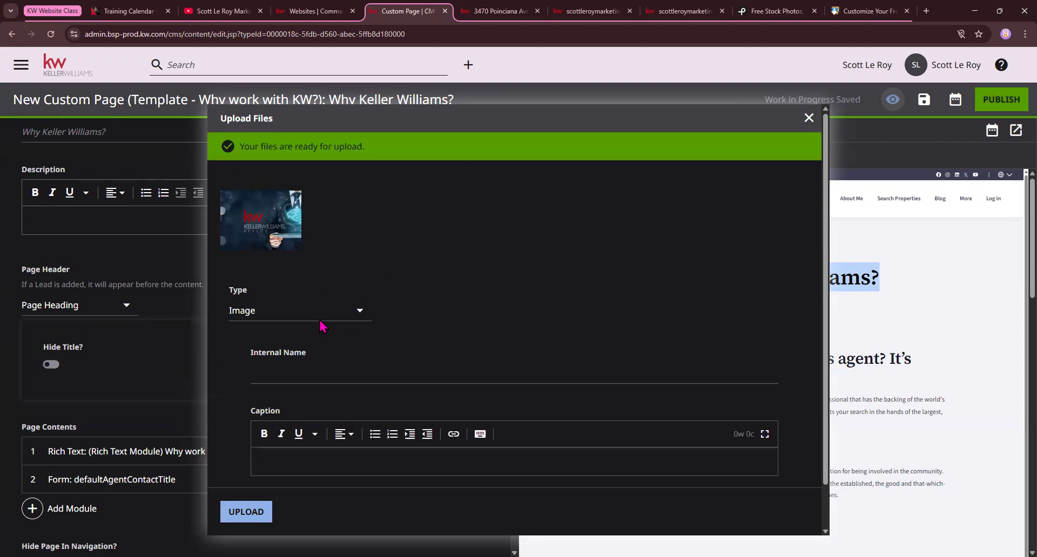
{"action": "left_click", "coordinate": [246, 512]}
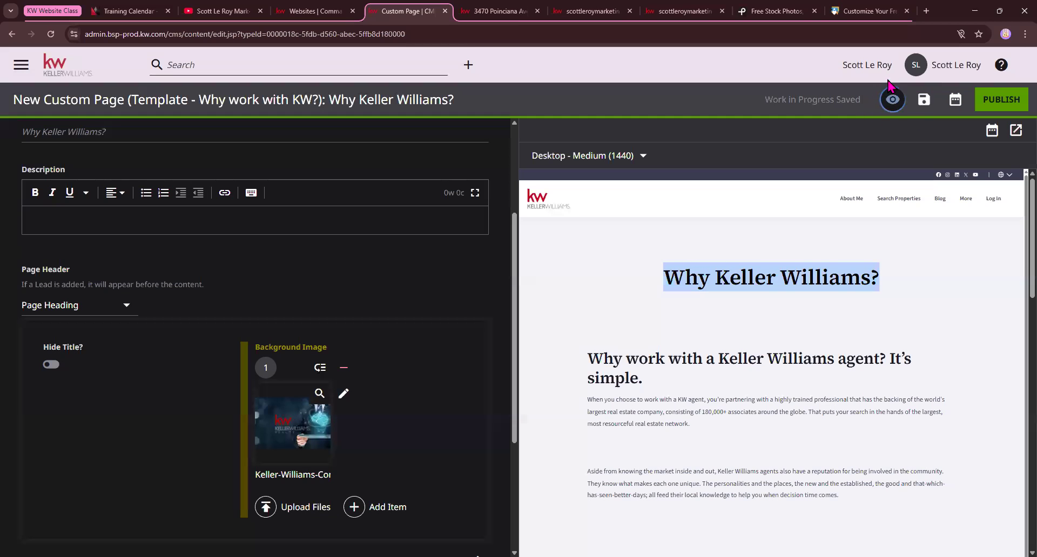
Expand the Rich Text module in Page Contents, highlight its title and the matching preview heading, and review its body text
{"action": "scroll", "coordinate": [427, 317], "scroll_direction": "down", "scroll_amount": 2}
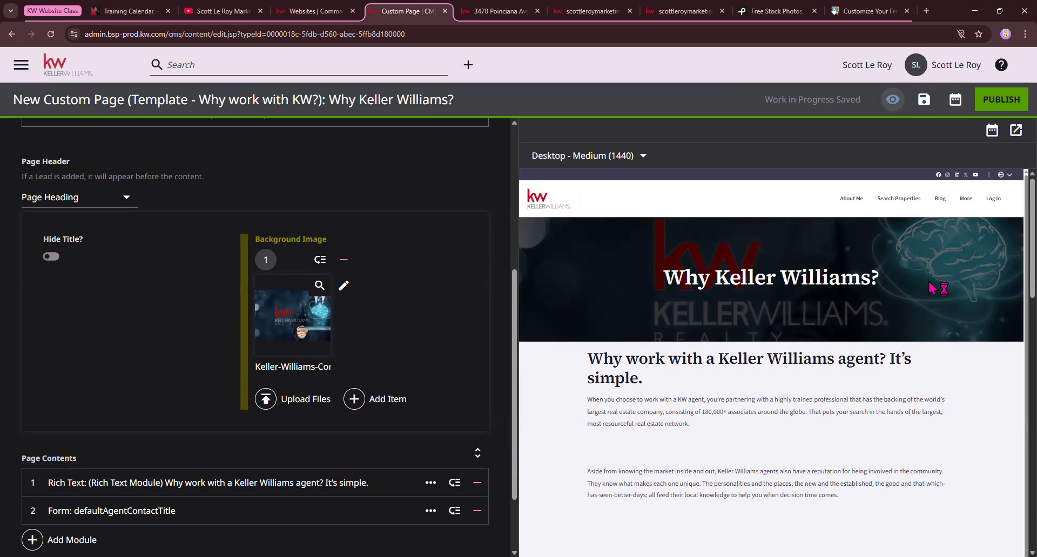
{"action": "scroll", "coordinate": [342, 340], "scroll_direction": "down", "scroll_amount": 2}
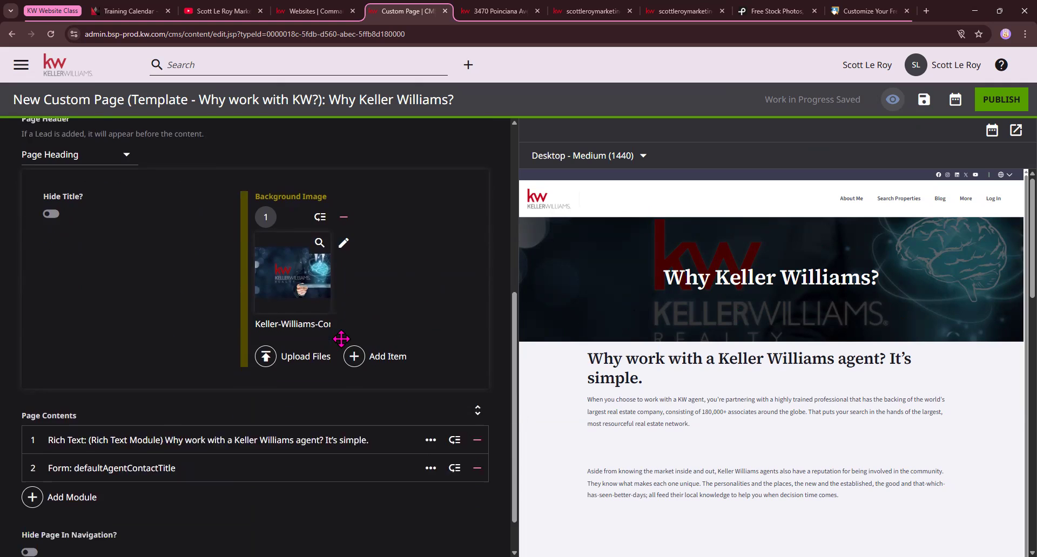
{"action": "scroll", "coordinate": [104, 331], "scroll_direction": "up", "scroll_amount": 3}
{"action": "scroll", "coordinate": [104, 332], "scroll_direction": "down", "scroll_amount": 3}
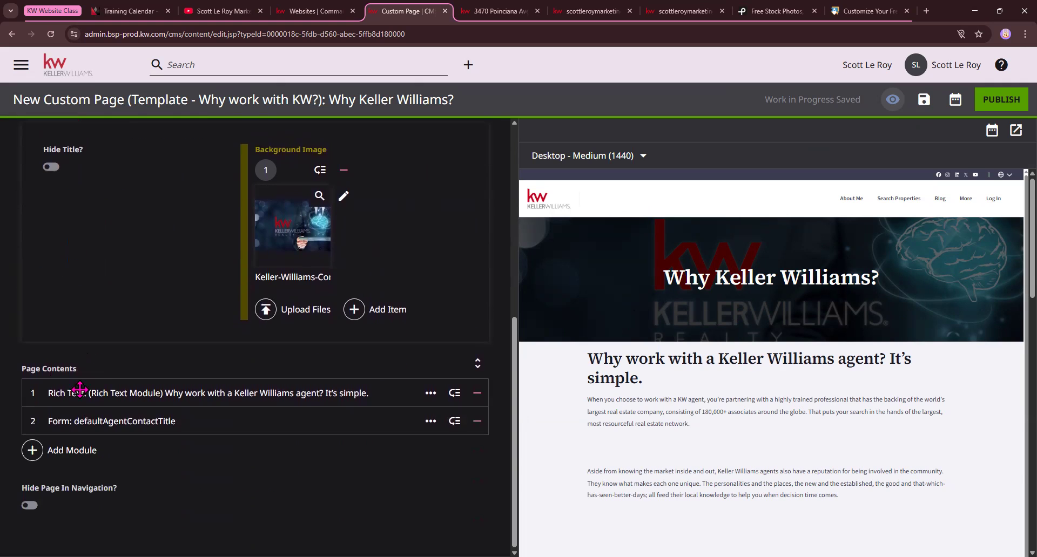
{"action": "left_click", "coordinate": [37, 392]}
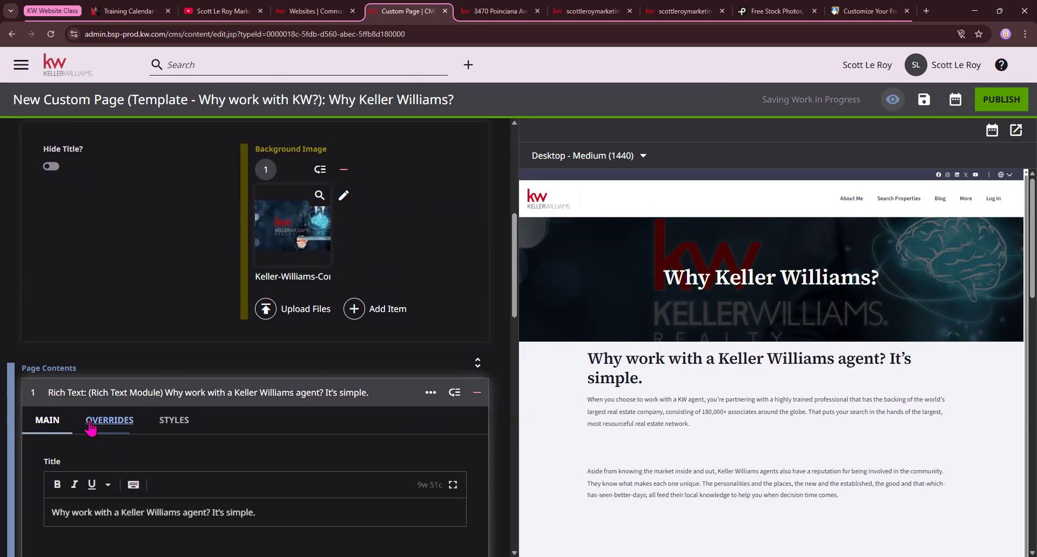
{"action": "scroll", "coordinate": [51, 397], "scroll_direction": "down", "scroll_amount": 3}
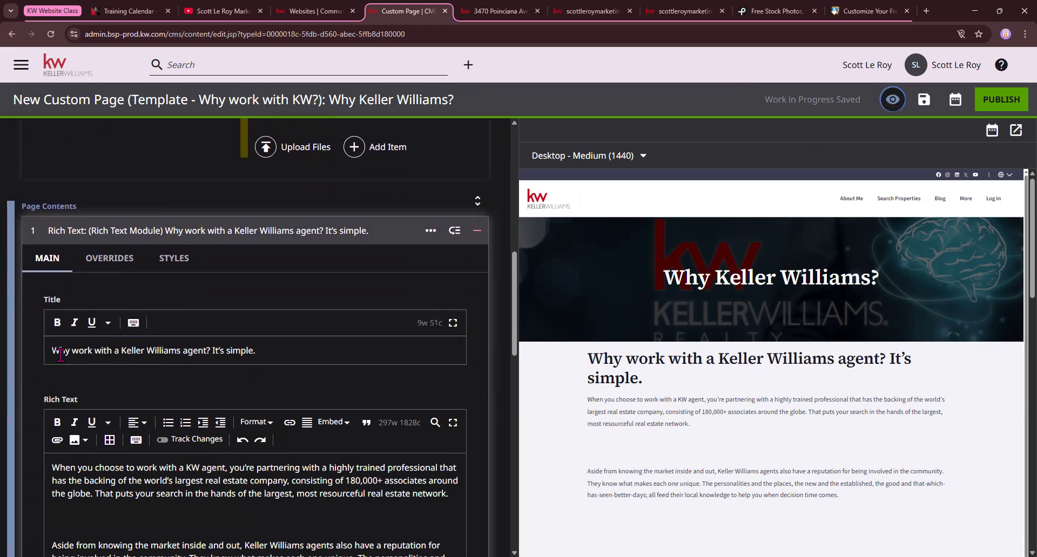
{"action": "left_click_drag", "start_coordinate": [59, 351], "coordinate": [225, 351]}
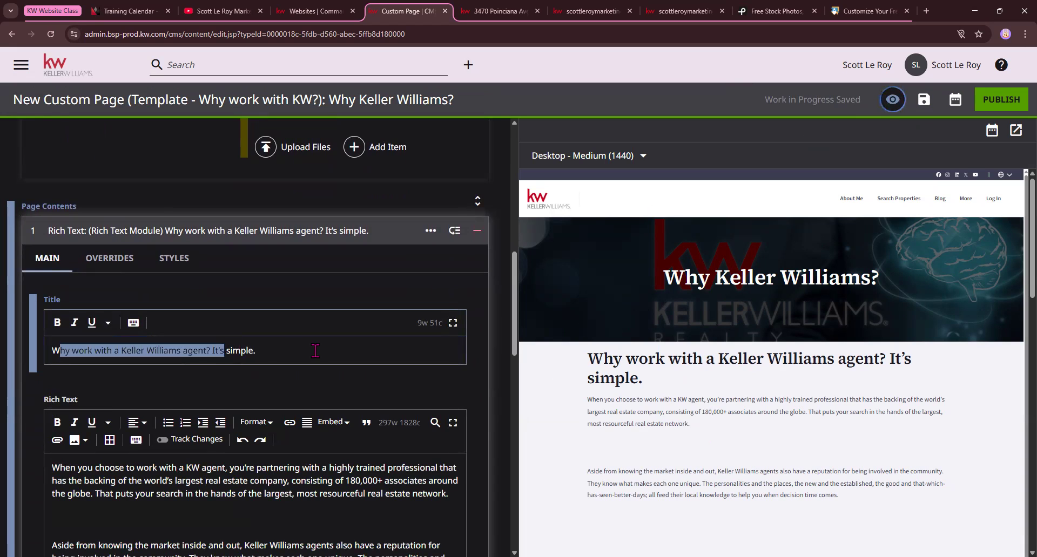
{"action": "left_click_drag", "start_coordinate": [588, 359], "coordinate": [867, 381]}
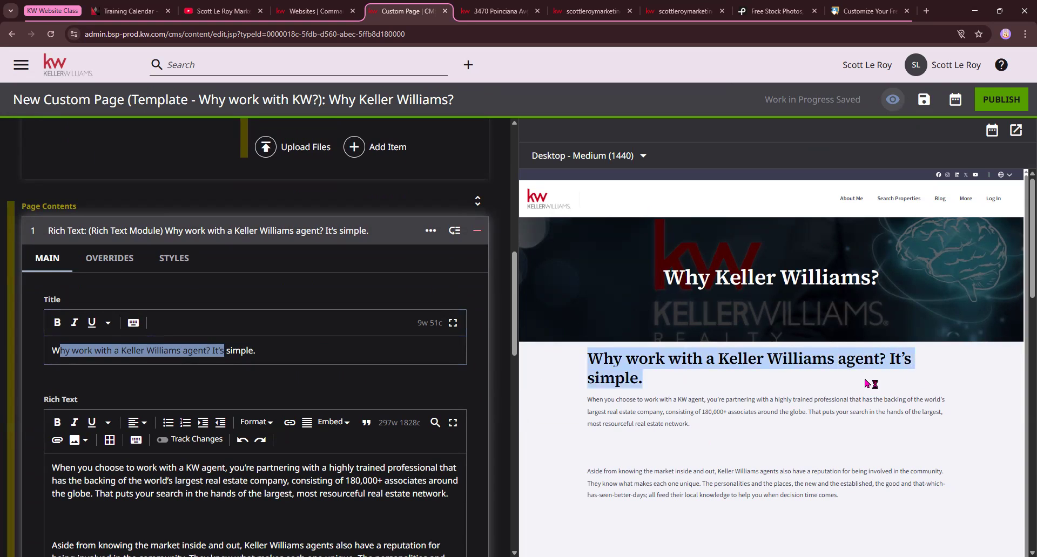
{"action": "left_click", "coordinate": [273, 351]}
{"action": "scroll", "coordinate": [264, 401], "scroll_direction": "down", "scroll_amount": 2}
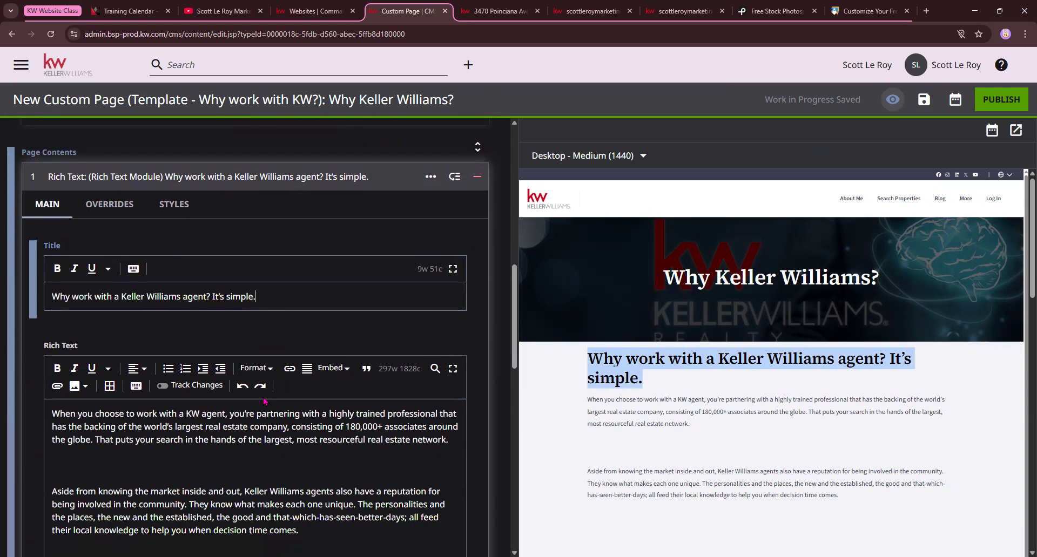
{"action": "scroll", "coordinate": [212, 311], "scroll_direction": "down", "scroll_amount": 2}
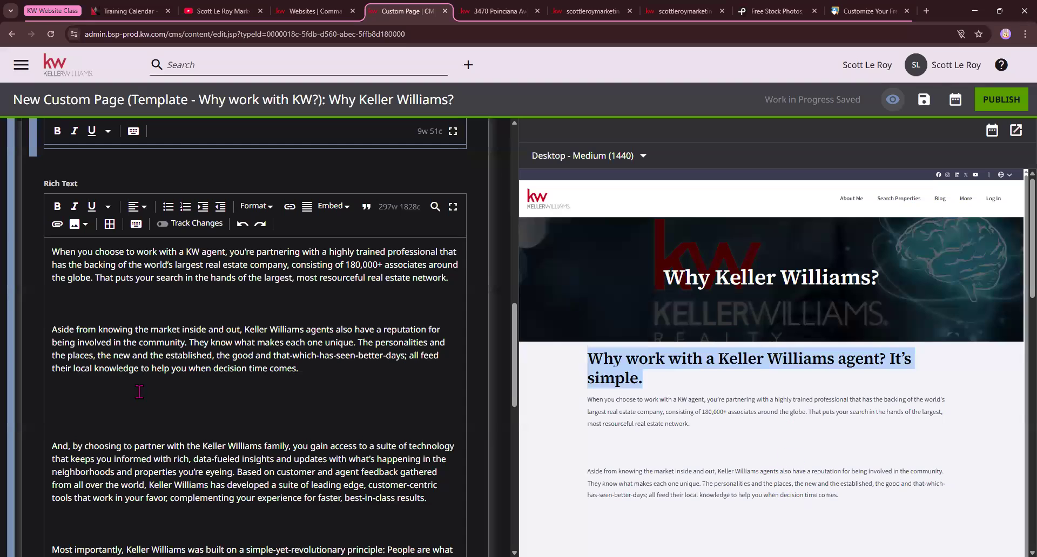
Remove the extra blank lines between the Rich Text body's four opening paragraphs, leaving single spacing gaps
{"action": "left_click", "coordinate": [76, 313]}
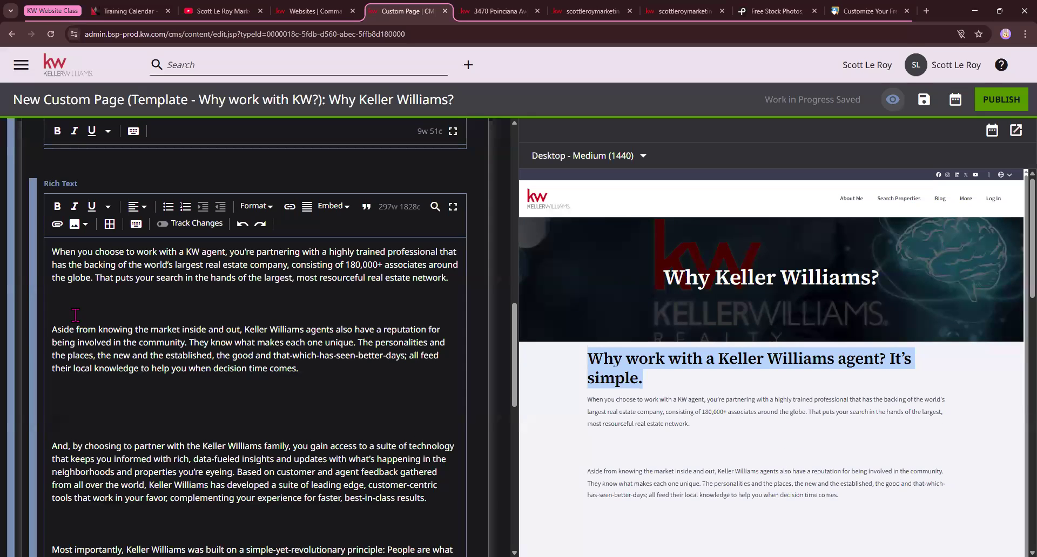
{"action": "key", "text": "BackSpace"}
{"action": "key", "text": "BackSpace"}
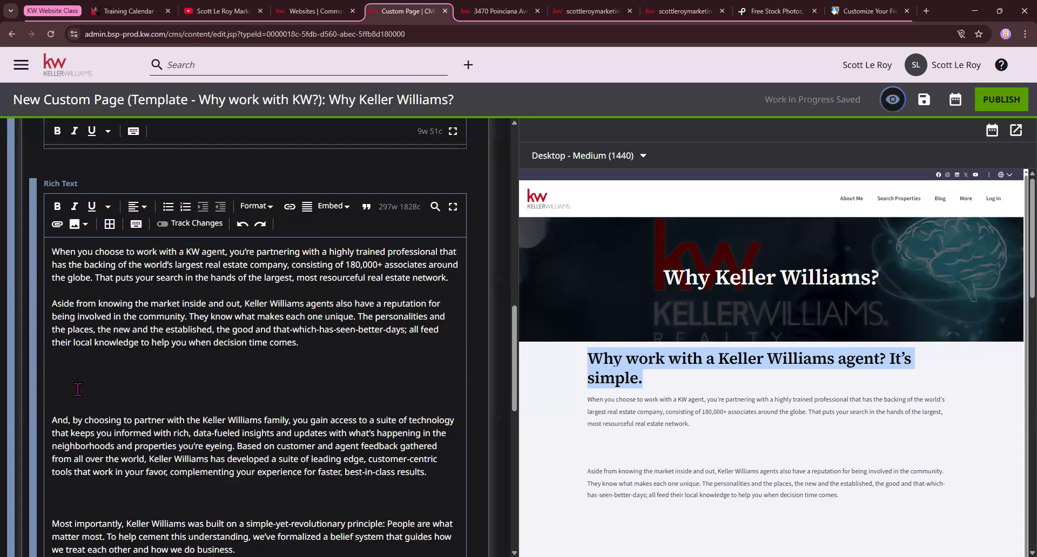
{"action": "key", "text": "BackSpace"}
{"action": "key", "text": "BackSpace"}
{"action": "key", "text": "BackSpace"}
{"action": "key", "text": "BackSpace"}
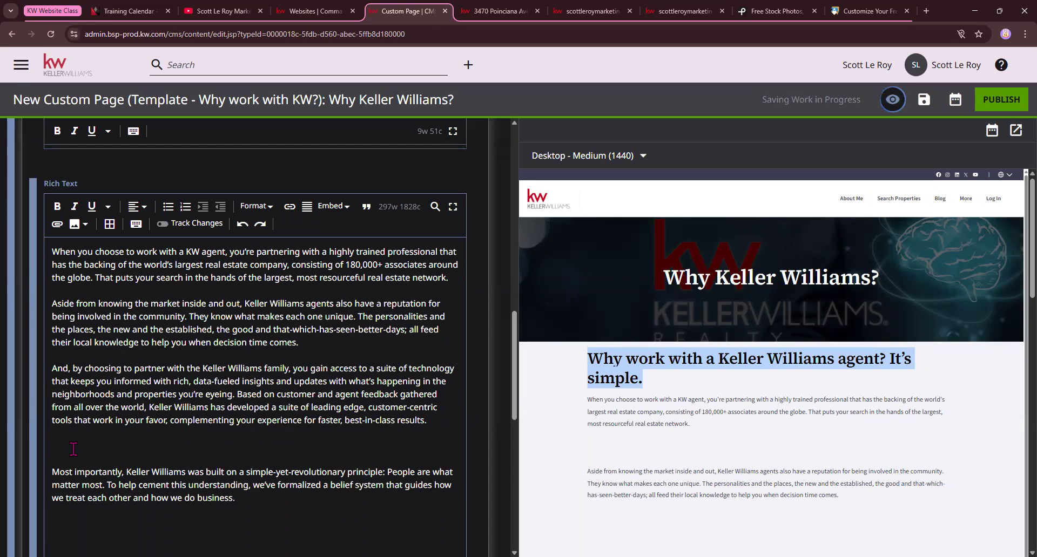
{"action": "key", "text": "BackSpace"}
{"action": "key", "text": "BackSpace"}
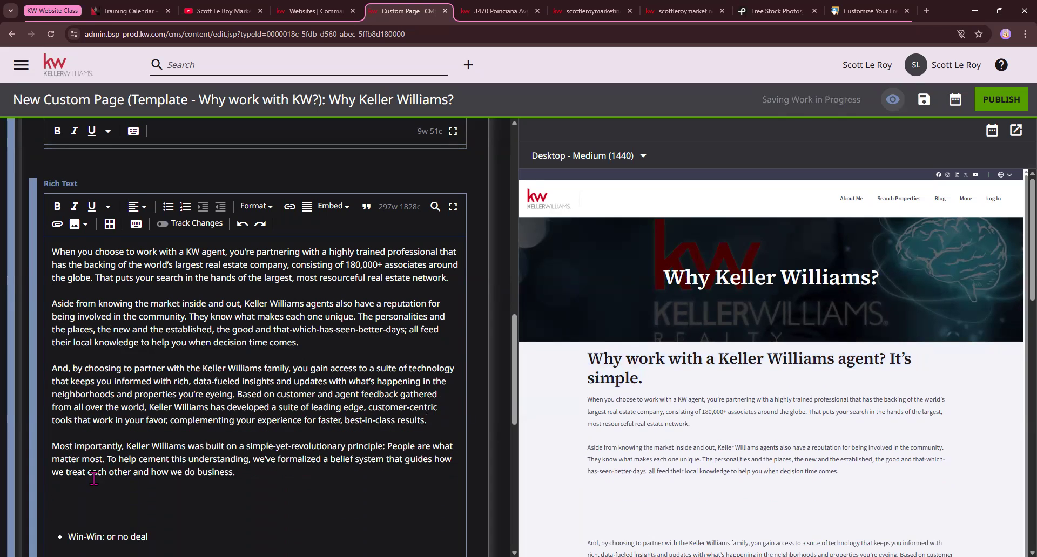
Insert the Copy-of-WI4C2TES image from Downloads into the Rich Text body, above the bulleted belief list
{"action": "scroll", "coordinate": [93, 479], "scroll_direction": "down", "scroll_amount": 1}
{"action": "scroll", "coordinate": [93, 479], "scroll_direction": "down", "scroll_amount": 6}
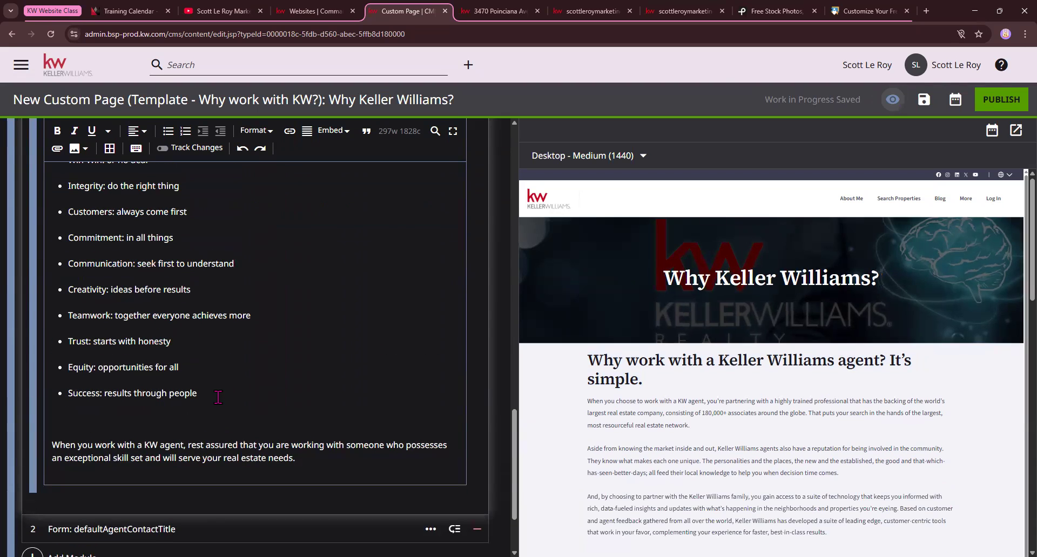
{"action": "scroll", "coordinate": [195, 385], "scroll_direction": "up", "scroll_amount": 1}
{"action": "scroll", "coordinate": [194, 385], "scroll_direction": "up", "scroll_amount": 3}
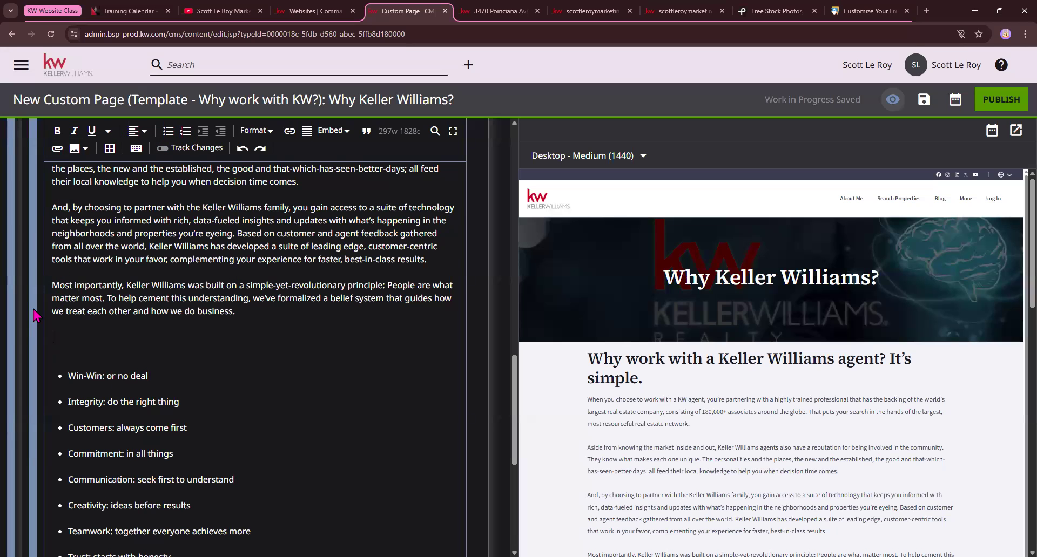
{"action": "scroll", "coordinate": [36, 315], "scroll_direction": "up", "scroll_amount": 1}
{"action": "left_click", "coordinate": [81, 148]}
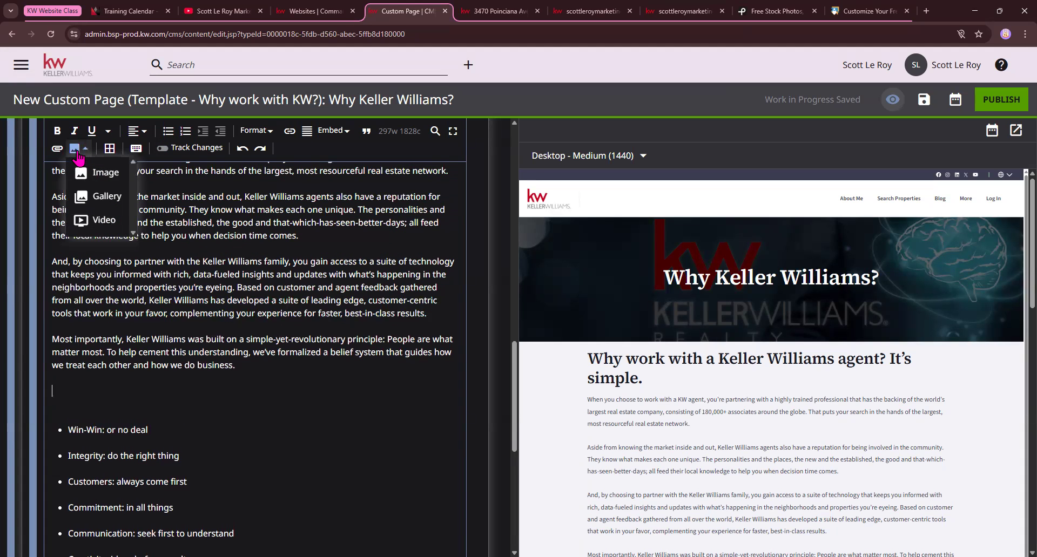
{"action": "left_click", "coordinate": [95, 173]}
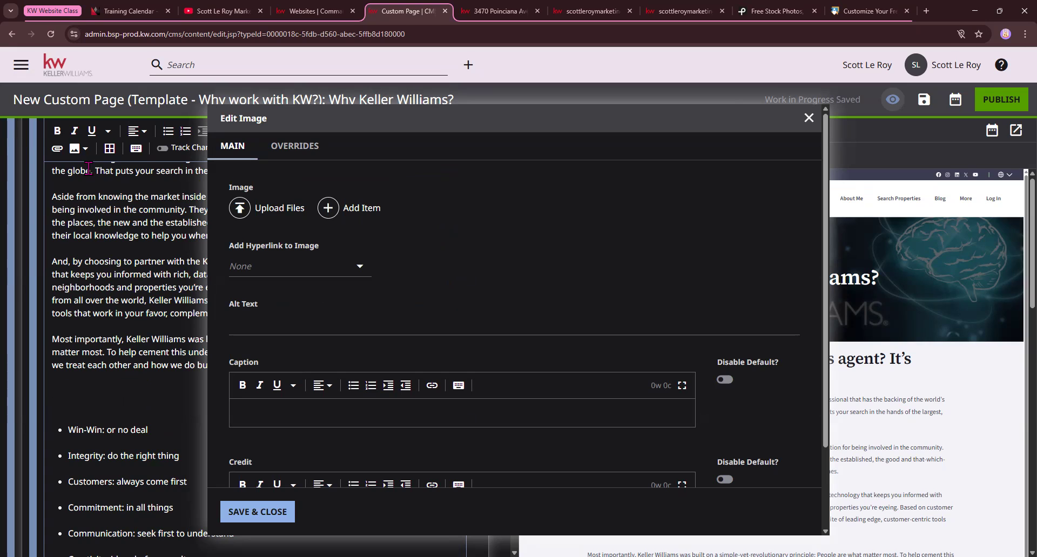
{"action": "left_click", "coordinate": [296, 211]}
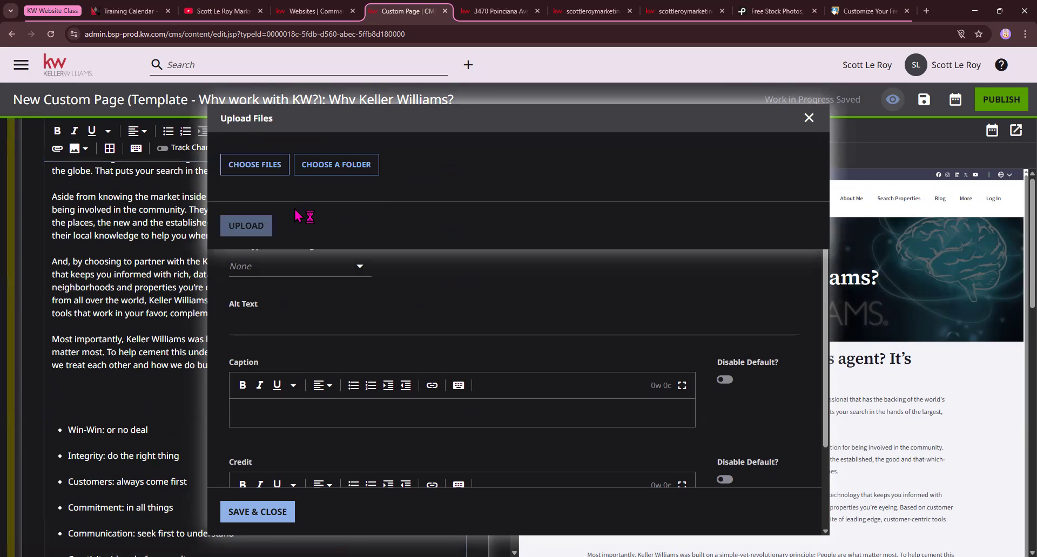
{"action": "left_click", "coordinate": [277, 173]}
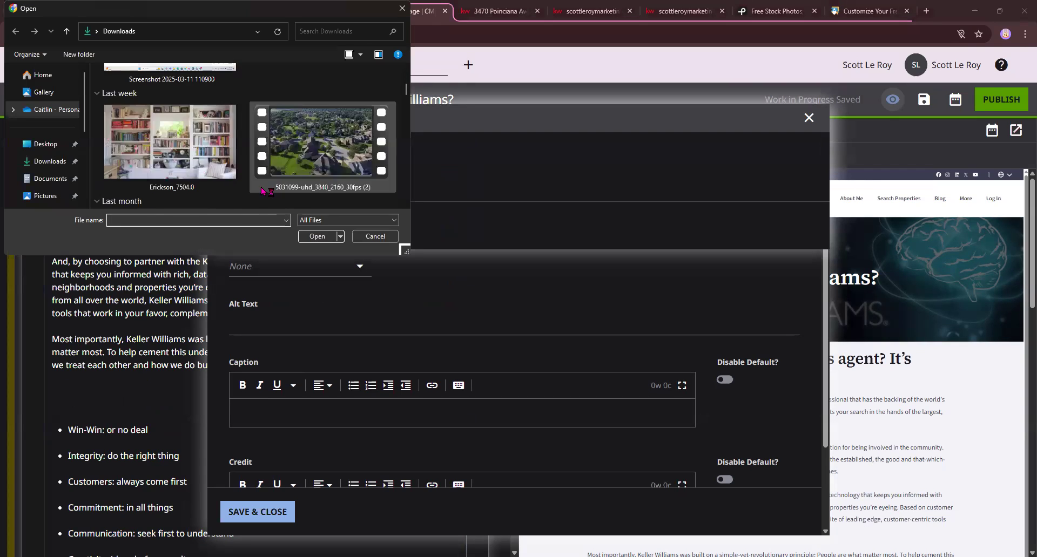
{"action": "left_click", "coordinate": [308, 151]}
{"action": "left_click", "coordinate": [323, 237]}
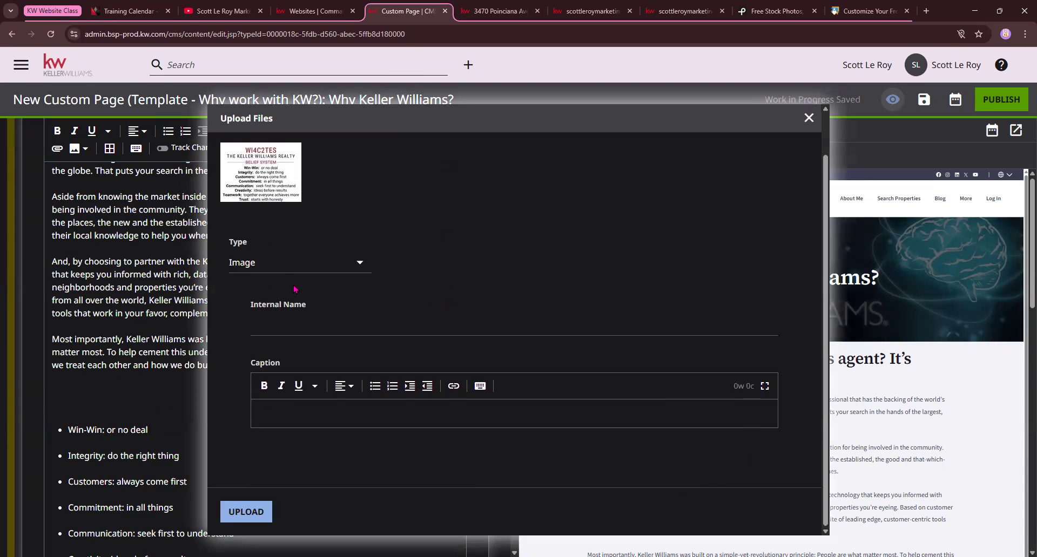
{"action": "left_click", "coordinate": [257, 517]}
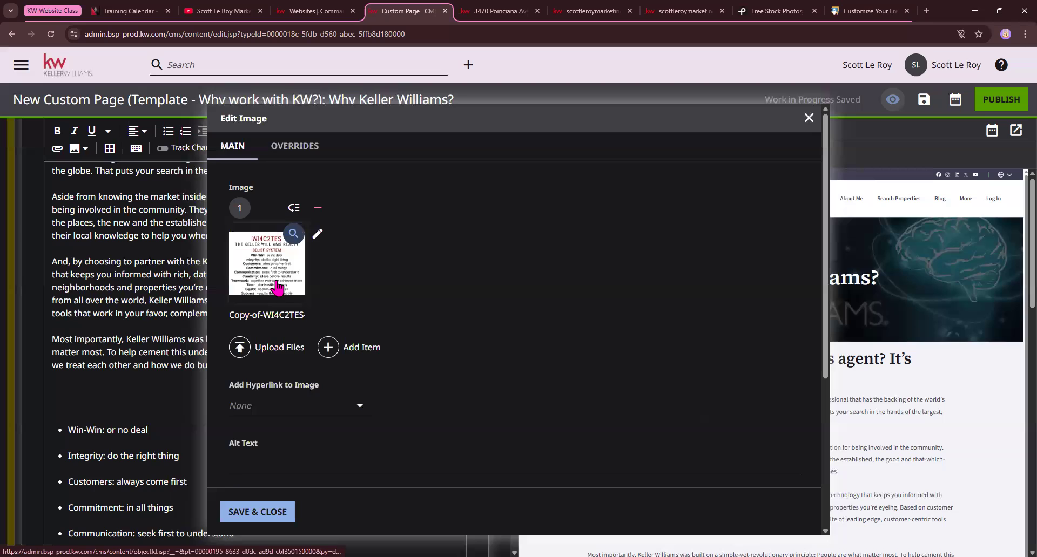
Set the image's enhancement alignment to Portrait Image - Center Alignment and save the image settings
{"action": "scroll", "coordinate": [311, 273], "scroll_direction": "down", "scroll_amount": 5}
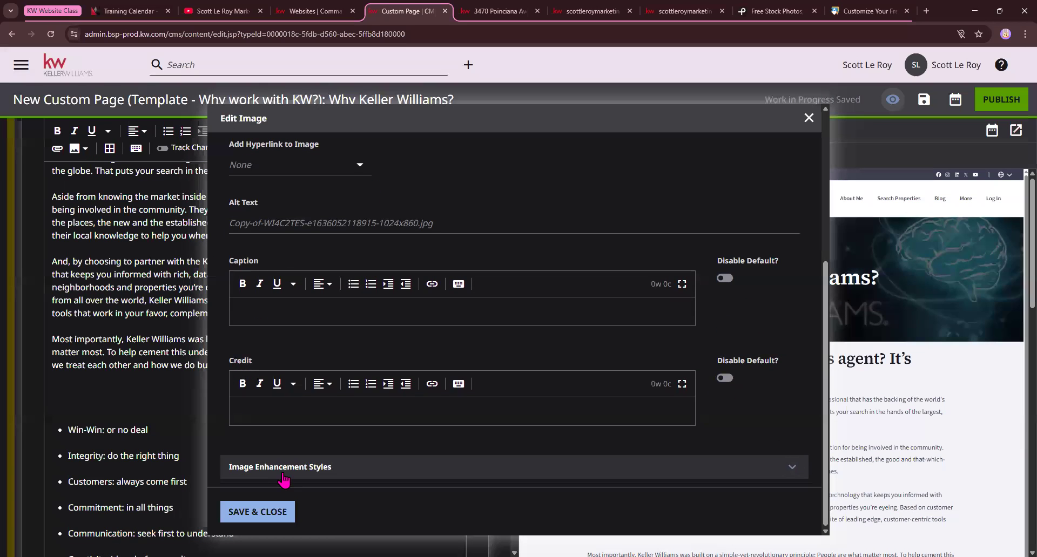
{"action": "left_click", "coordinate": [792, 467]}
{"action": "scroll", "coordinate": [196, 400], "scroll_direction": "down", "scroll_amount": 1}
{"action": "scroll", "coordinate": [231, 438], "scroll_direction": "down", "scroll_amount": 3}
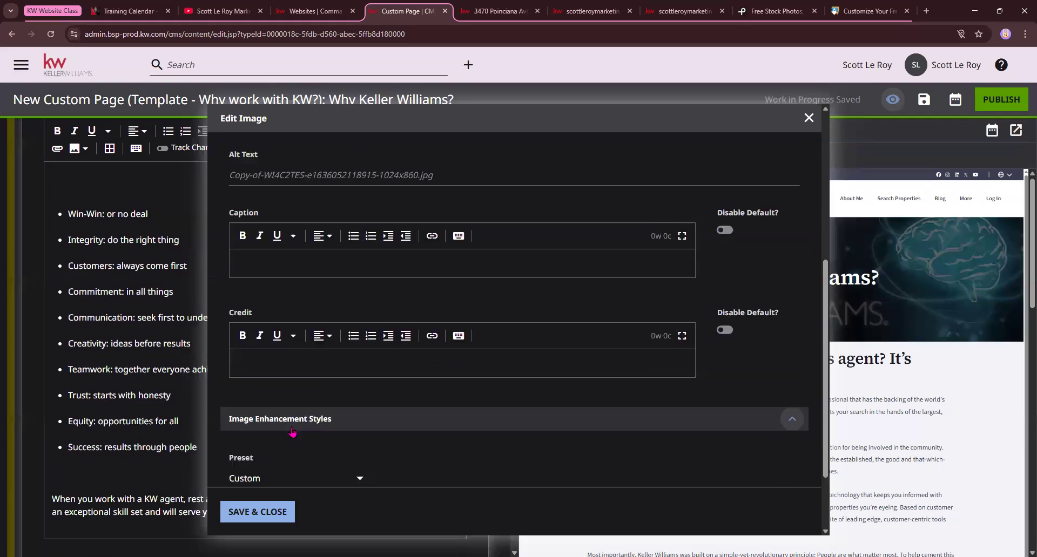
{"action": "left_click", "coordinate": [343, 437]}
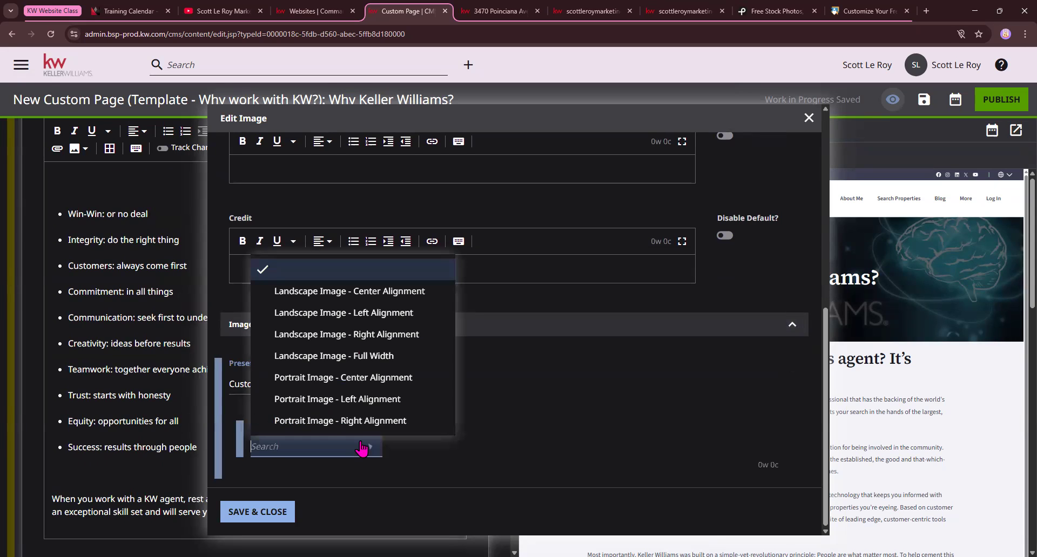
{"action": "left_click", "coordinate": [380, 380]}
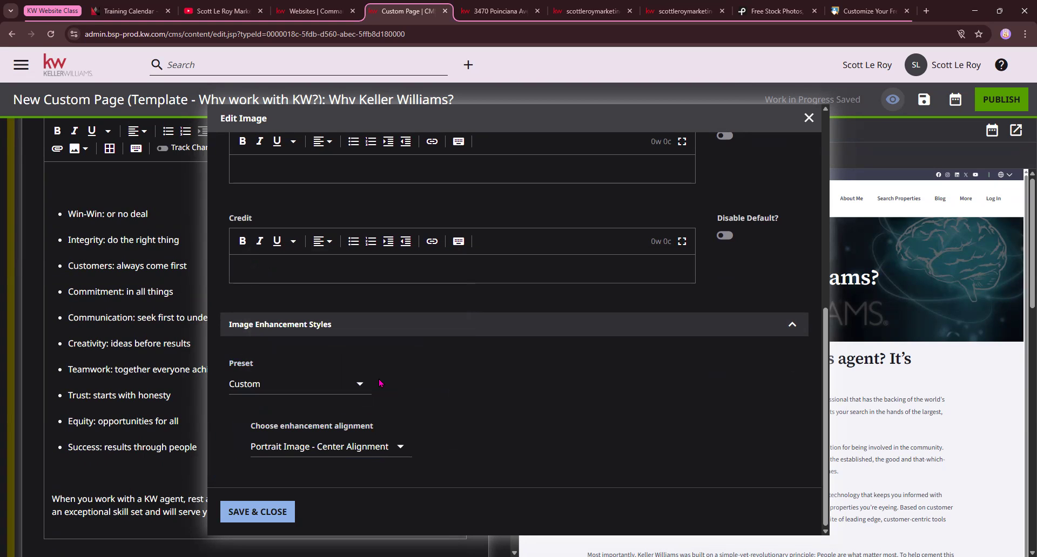
{"action": "scroll", "coordinate": [238, 528], "scroll_direction": "down", "scroll_amount": 1}
{"action": "left_click", "coordinate": [259, 513]}
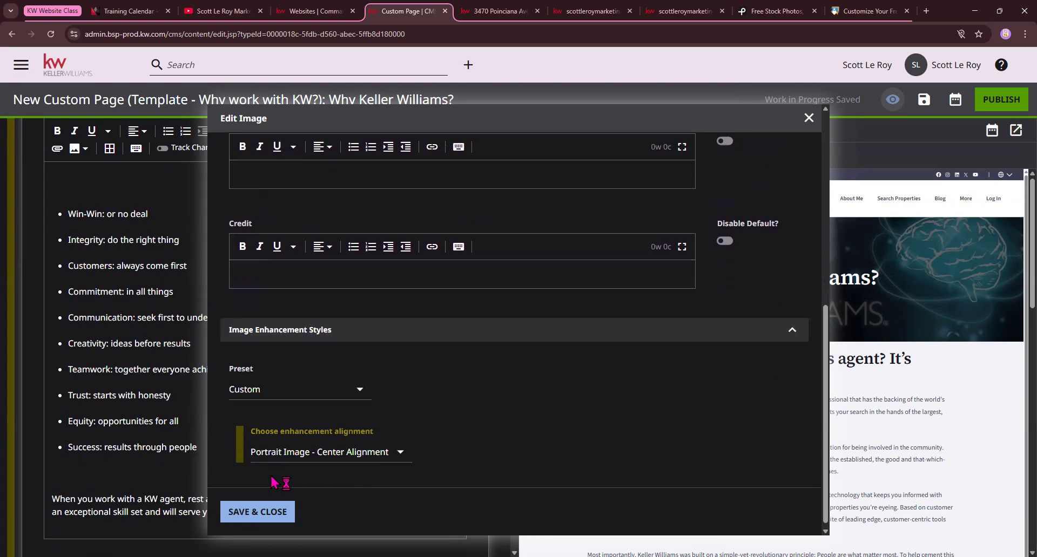
{"action": "left_click", "coordinate": [267, 513]}
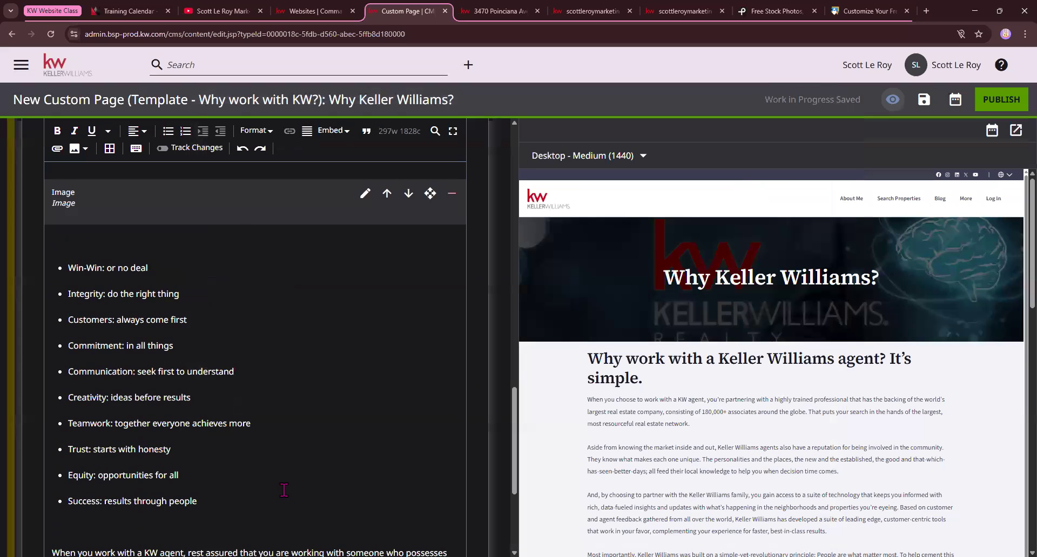
Delete the bulleted list from "Win-Win" to "Success" below the belief system image, along with the surplus blank lines
{"action": "scroll", "coordinate": [814, 370], "scroll_direction": "down", "scroll_amount": 1}
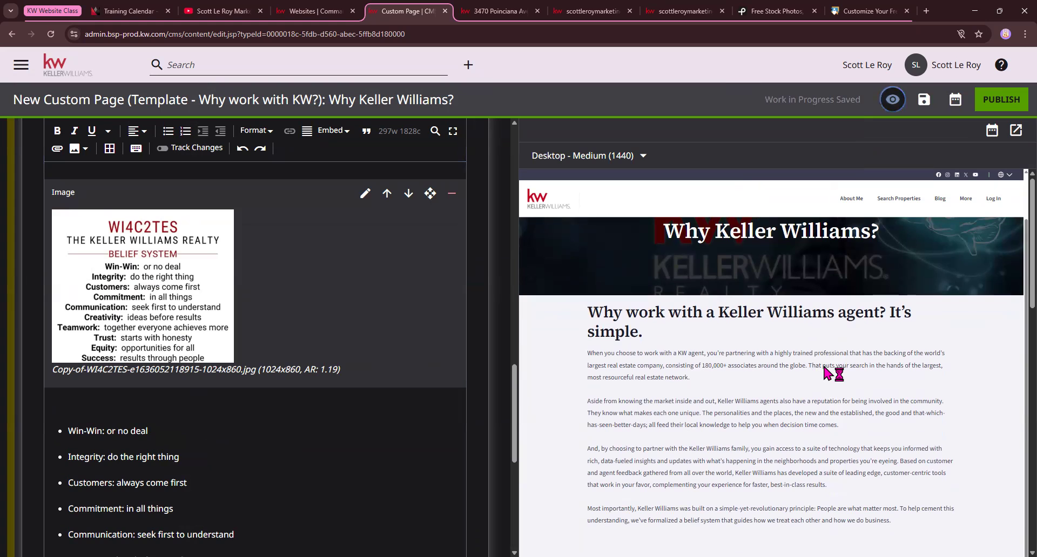
{"action": "scroll", "coordinate": [825, 373], "scroll_direction": "down", "scroll_amount": 5}
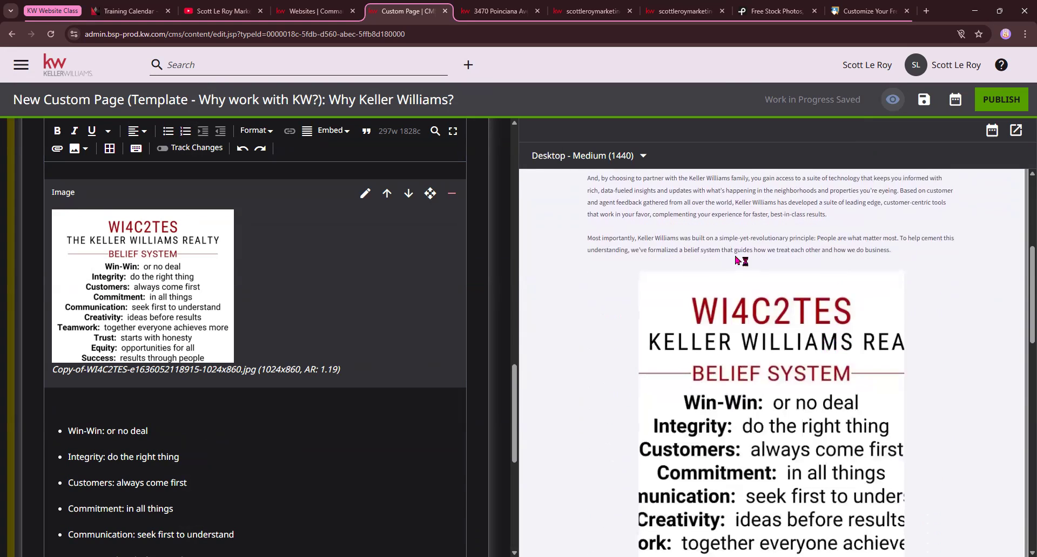
{"action": "scroll", "coordinate": [835, 306], "scroll_direction": "down", "scroll_amount": 5}
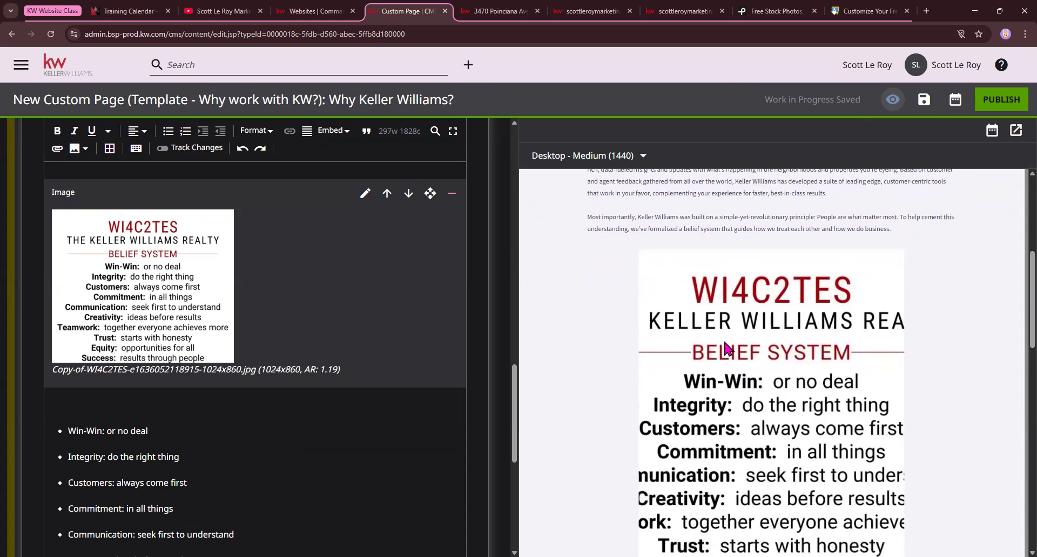
{"action": "scroll", "coordinate": [76, 491], "scroll_direction": "down", "scroll_amount": 3}
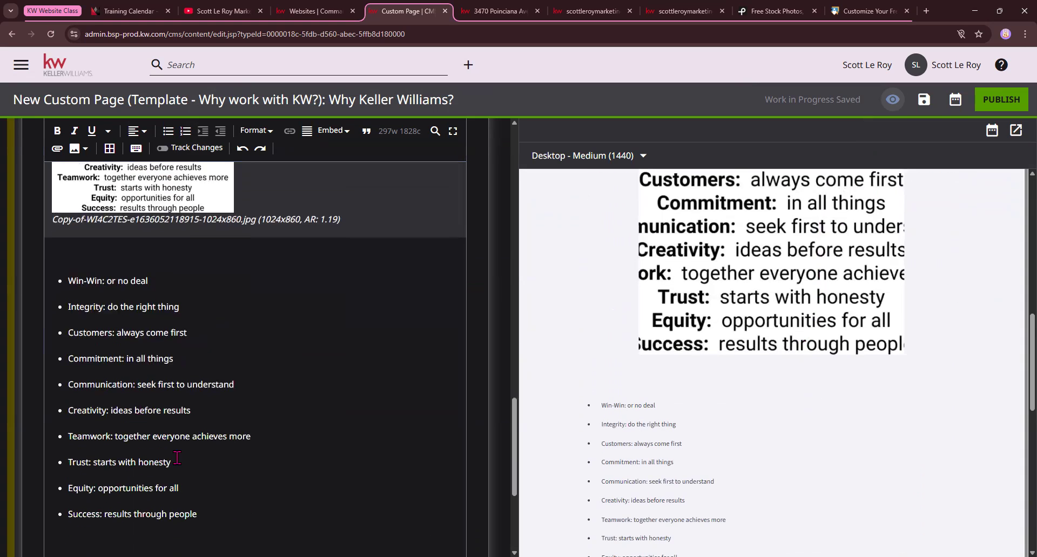
{"action": "left_click_drag", "start_coordinate": [205, 505], "coordinate": [50, 268]}
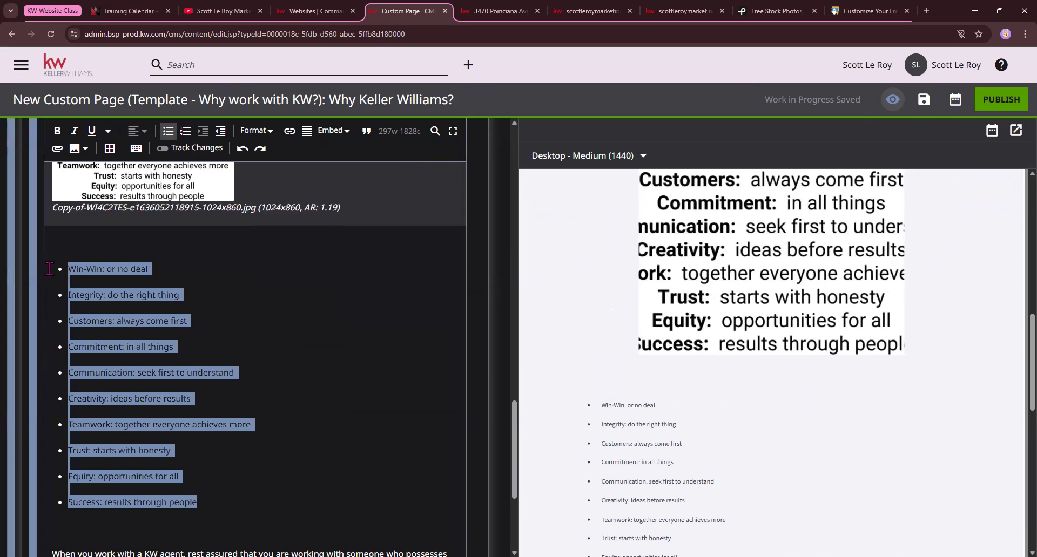
{"action": "key", "text": "BackSpace"}
{"action": "key", "text": "BackSpace"}
{"action": "scroll", "coordinate": [81, 297], "scroll_direction": "up", "scroll_amount": 2}
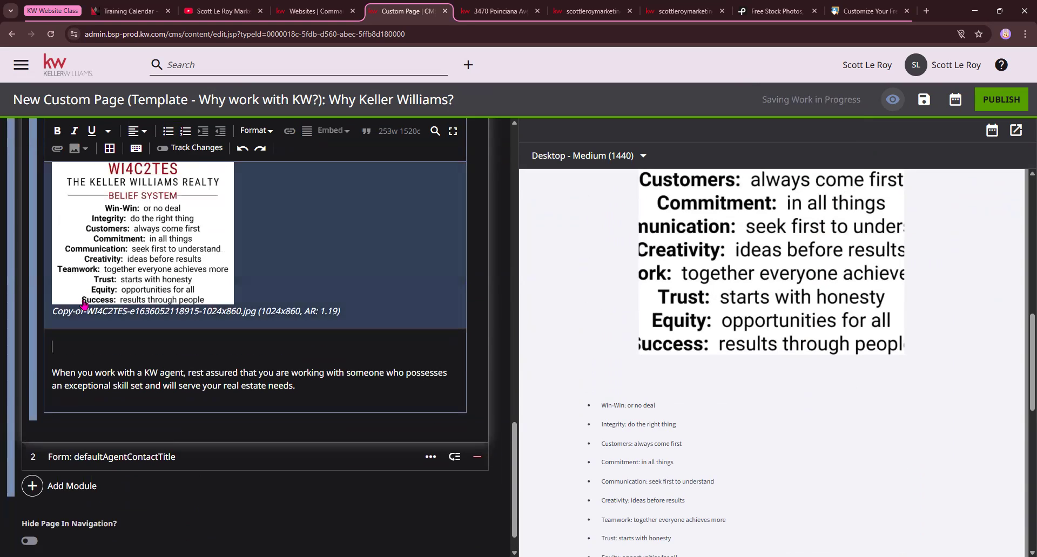
{"action": "left_click", "coordinate": [65, 361]}
{"action": "key", "text": "BackSpace"}
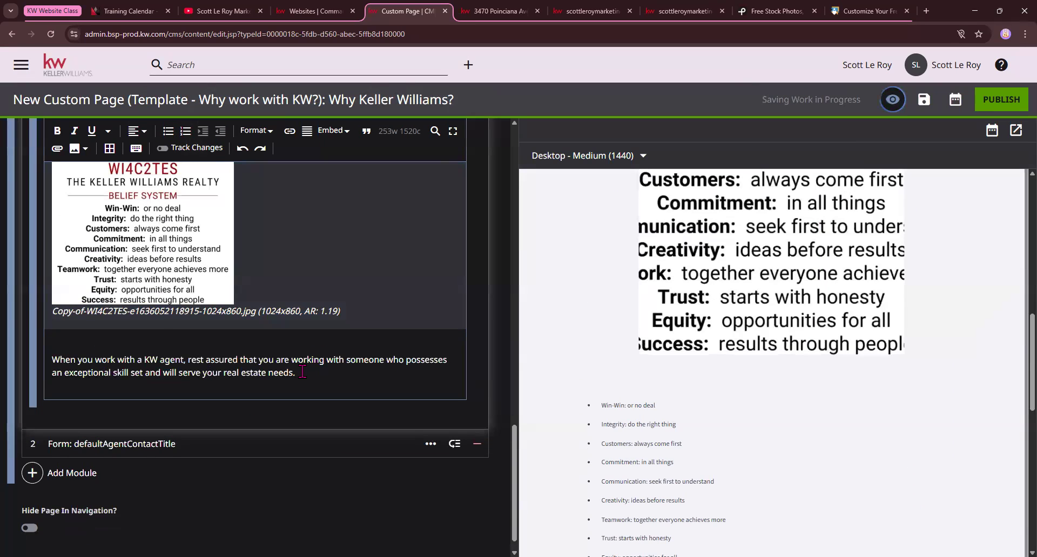
Review the preview from the page header through the belief system image to the closing paragraph
{"action": "scroll", "coordinate": [842, 419], "scroll_direction": "down", "scroll_amount": 4}
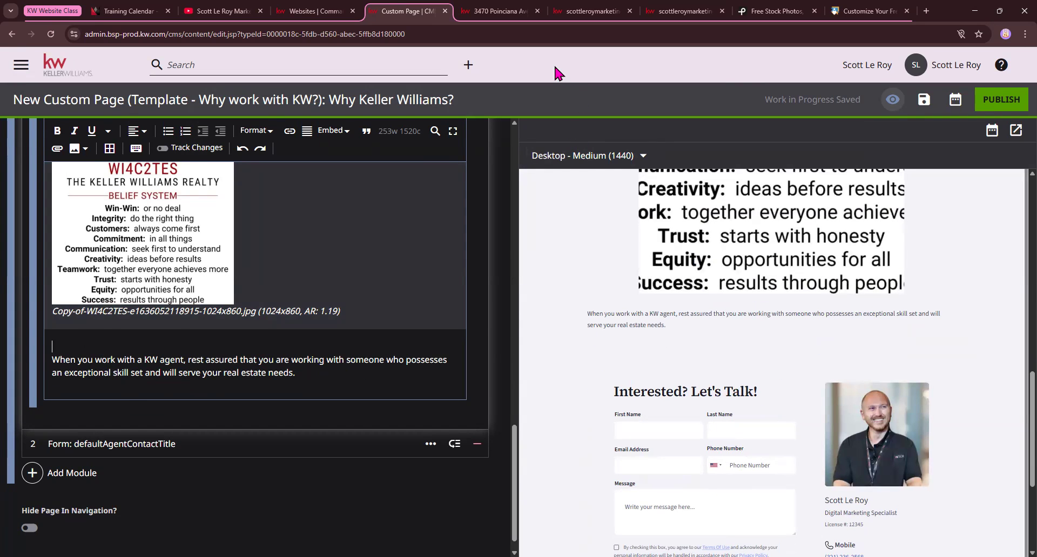
{"action": "scroll", "coordinate": [594, 386], "scroll_direction": "up", "scroll_amount": 4}
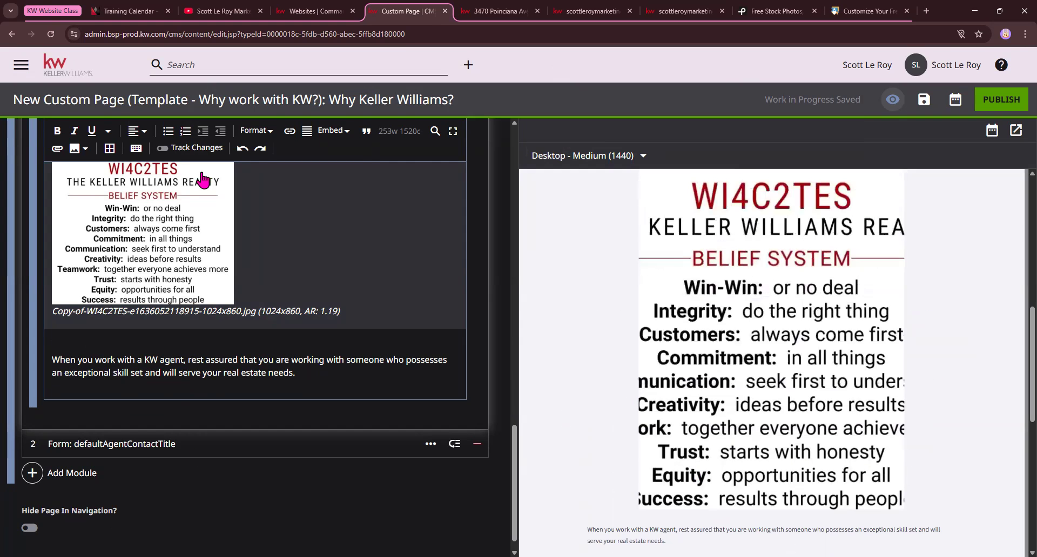
{"action": "scroll", "coordinate": [203, 180], "scroll_direction": "up", "scroll_amount": 1}
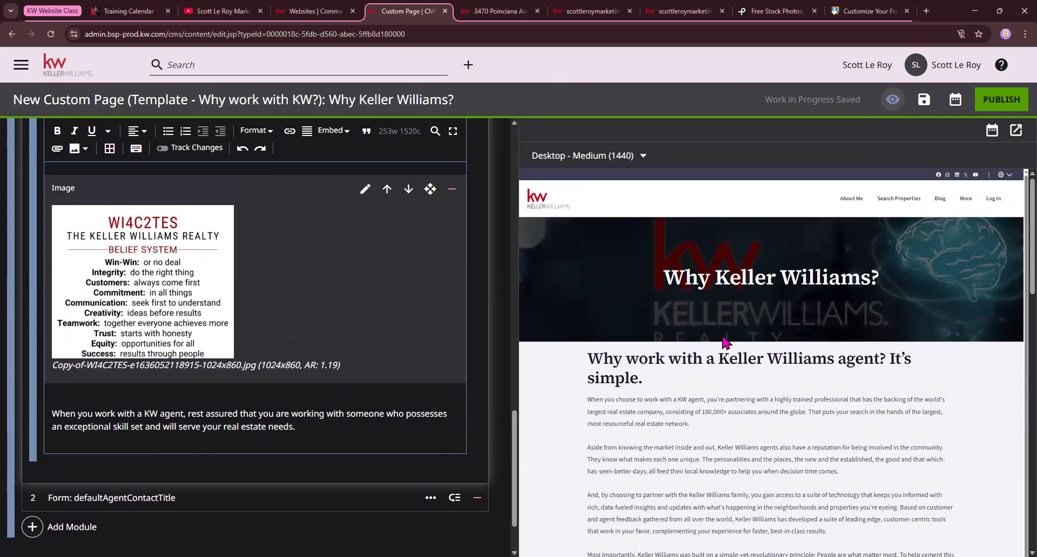
{"action": "scroll", "coordinate": [709, 364], "scroll_direction": "down", "scroll_amount": 4}
{"action": "scroll", "coordinate": [697, 403], "scroll_direction": "down", "scroll_amount": 3}
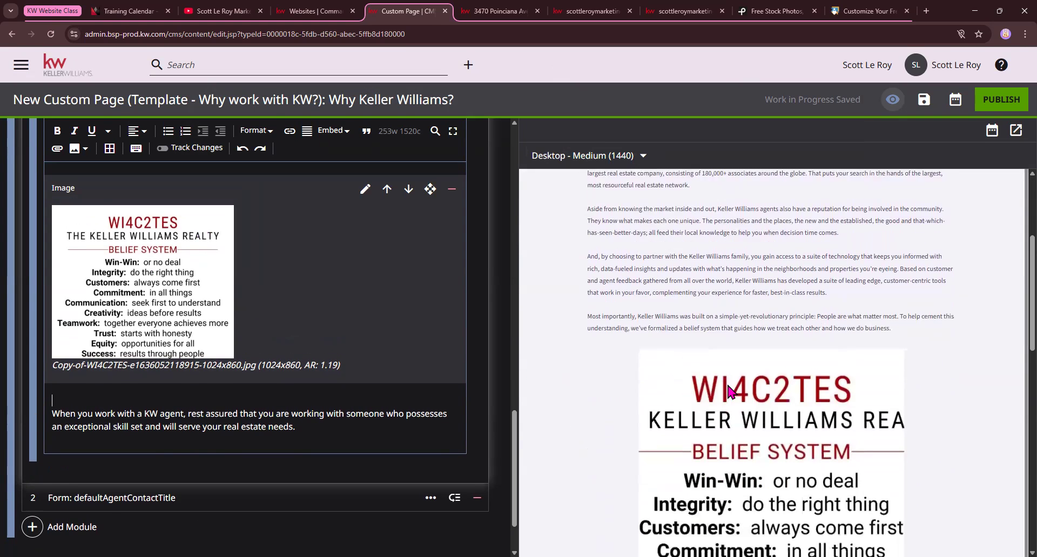
{"action": "scroll", "coordinate": [725, 392], "scroll_direction": "down", "scroll_amount": 2}
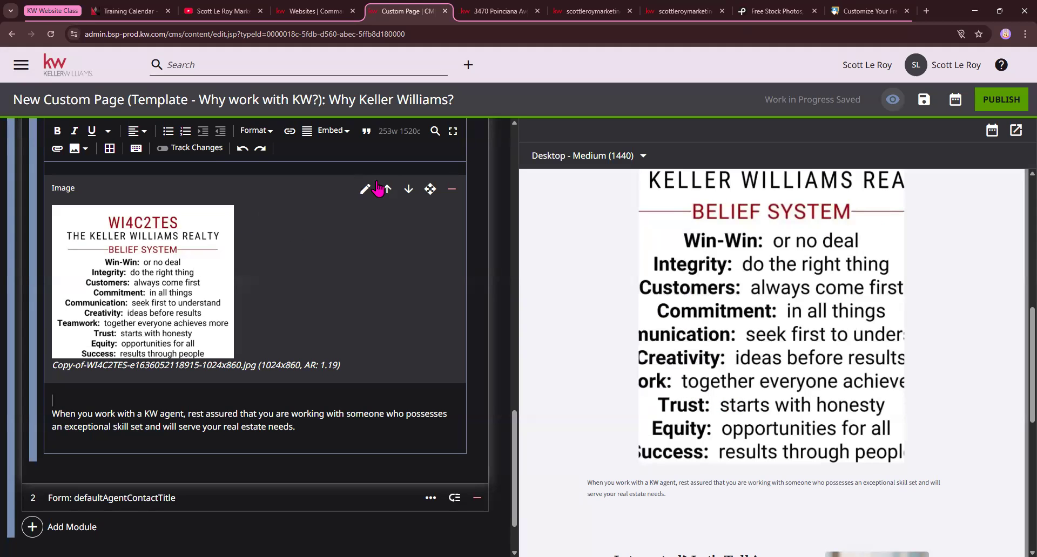
Expand the defaultAgentContactTitle form module, open its Shared form choices, and examine the matching contact form in the preview
{"action": "scroll", "coordinate": [44, 421], "scroll_direction": "down", "scroll_amount": 2}
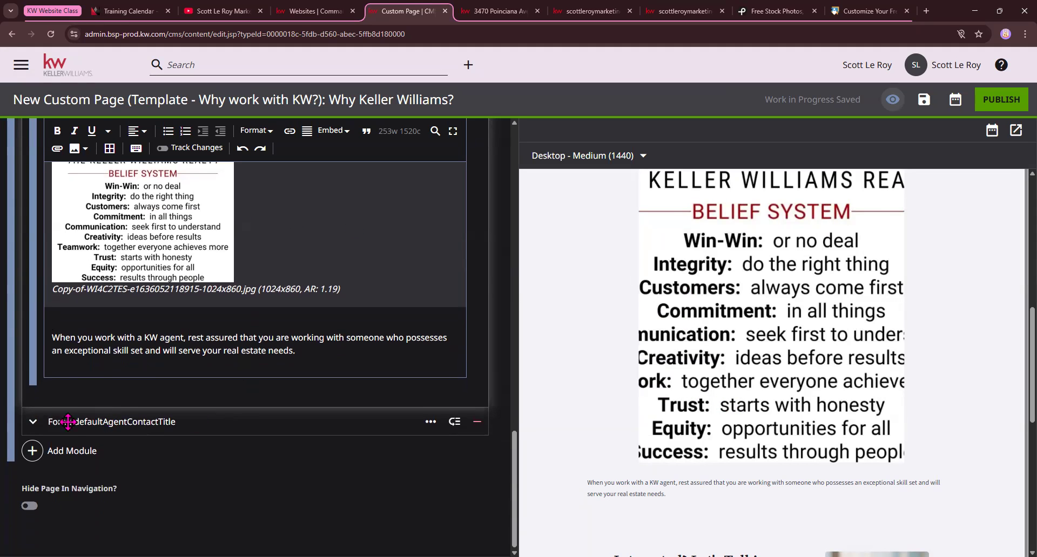
{"action": "left_click", "coordinate": [33, 421]}
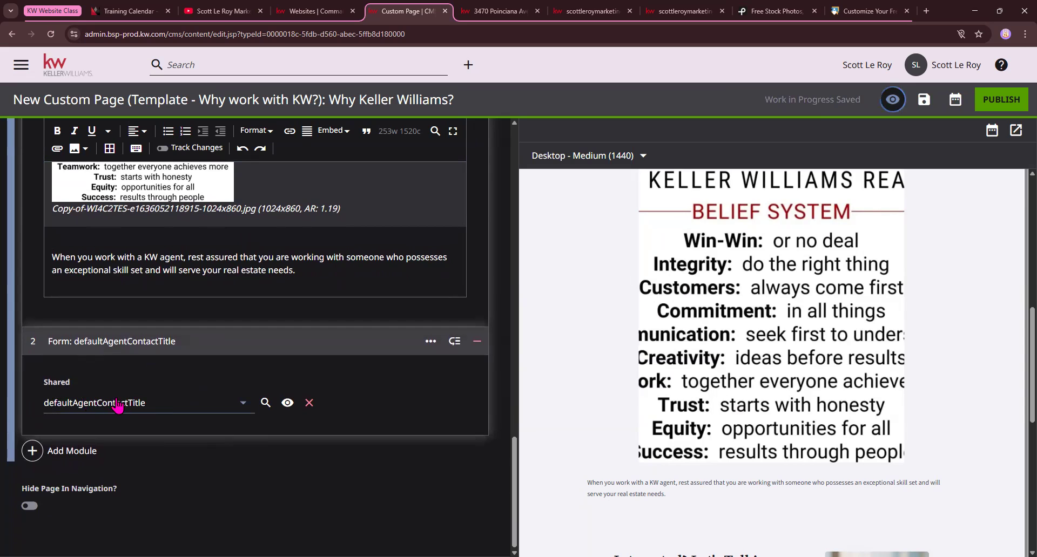
{"action": "left_click", "coordinate": [135, 403]}
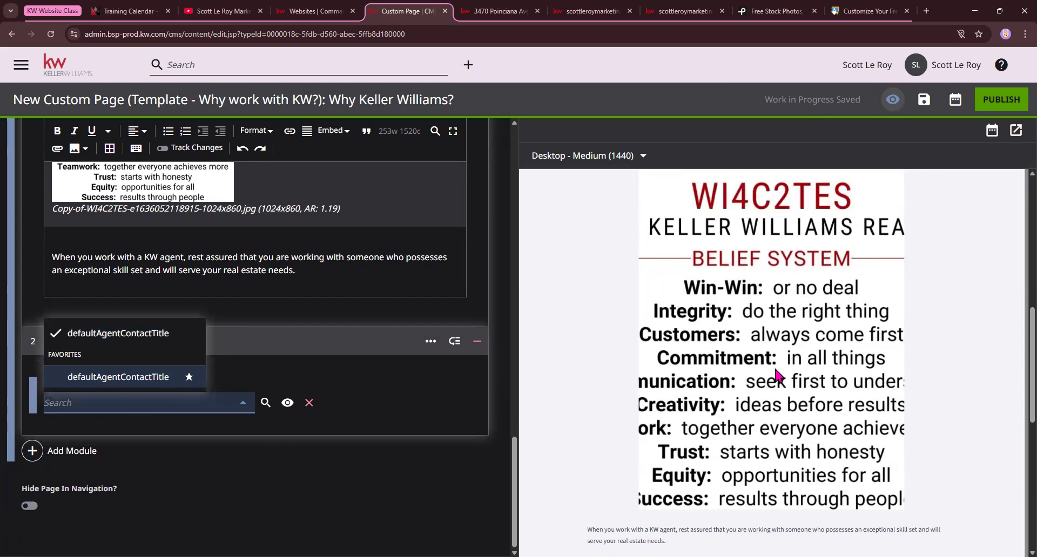
{"action": "scroll", "coordinate": [776, 374], "scroll_direction": "down", "scroll_amount": 5}
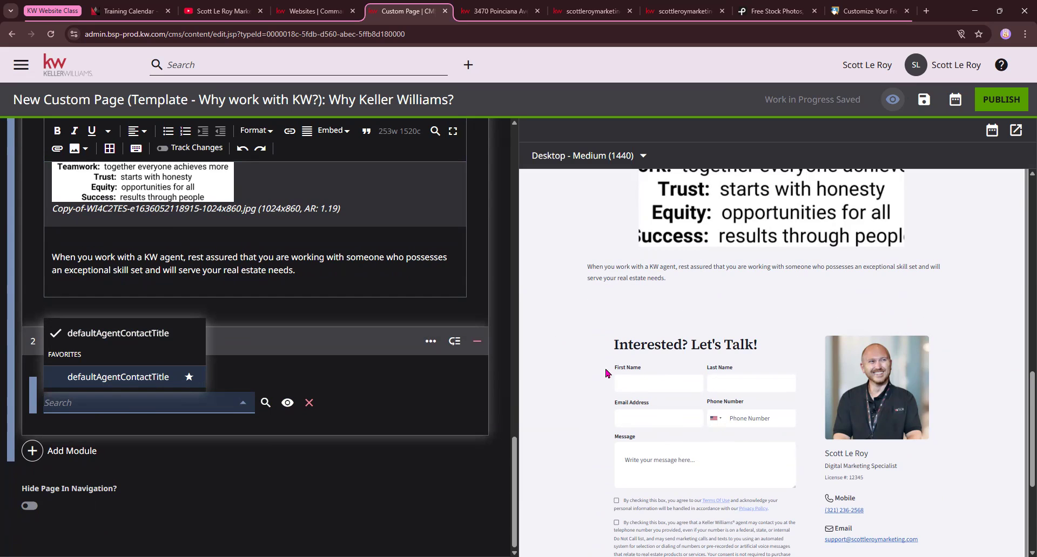
{"action": "scroll", "coordinate": [748, 444], "scroll_direction": "down", "scroll_amount": 2}
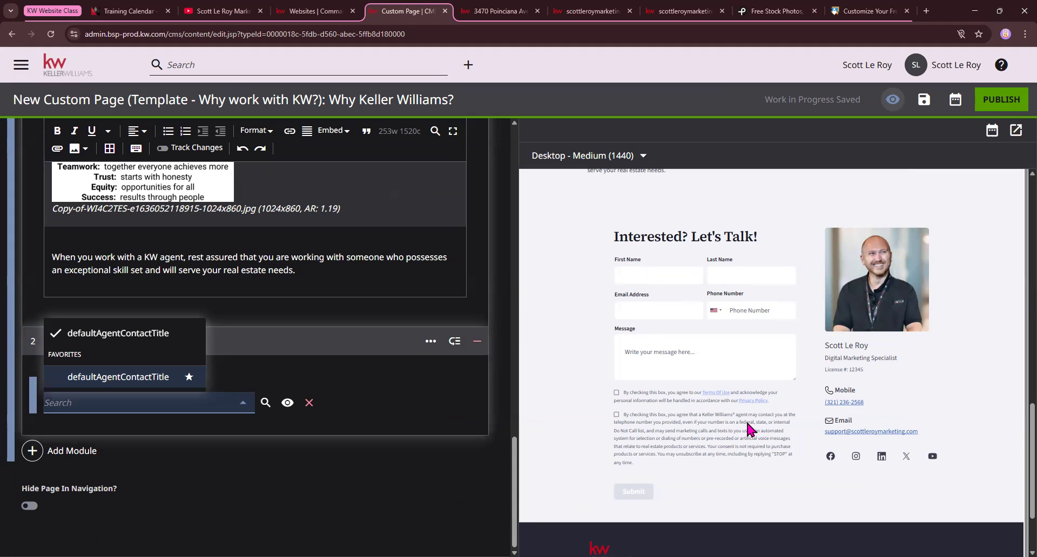
Close the Shared form choices, check the Websites settings page in Command, and return to the custom page editor
{"action": "left_click", "coordinate": [390, 413]}
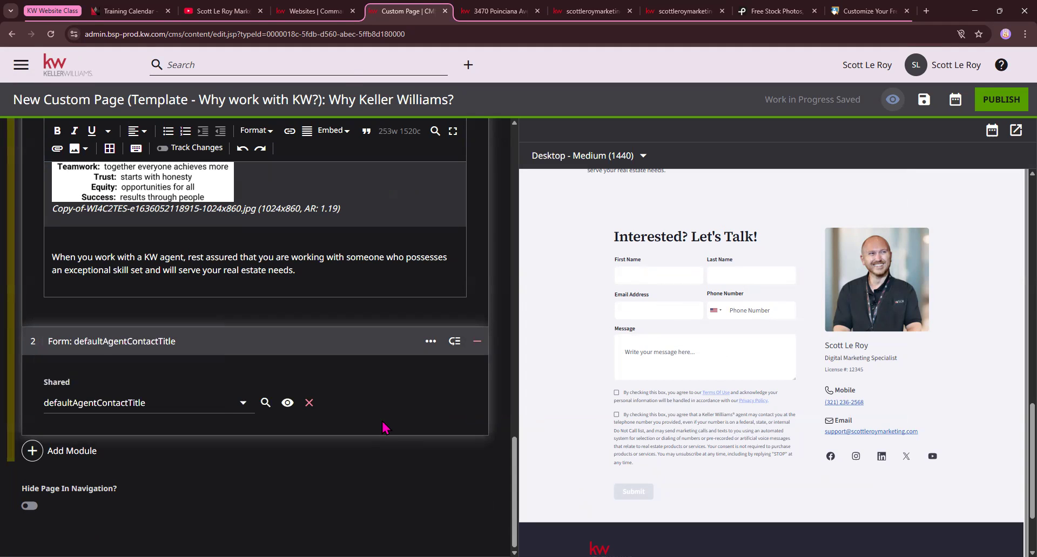
{"action": "left_click", "coordinate": [324, 15]}
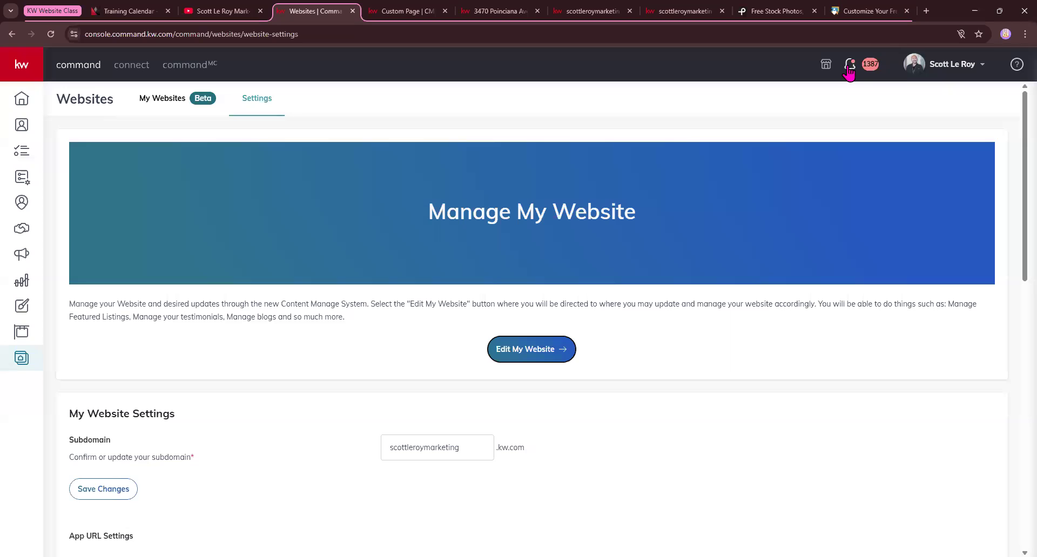
{"action": "left_click", "coordinate": [414, 12]}
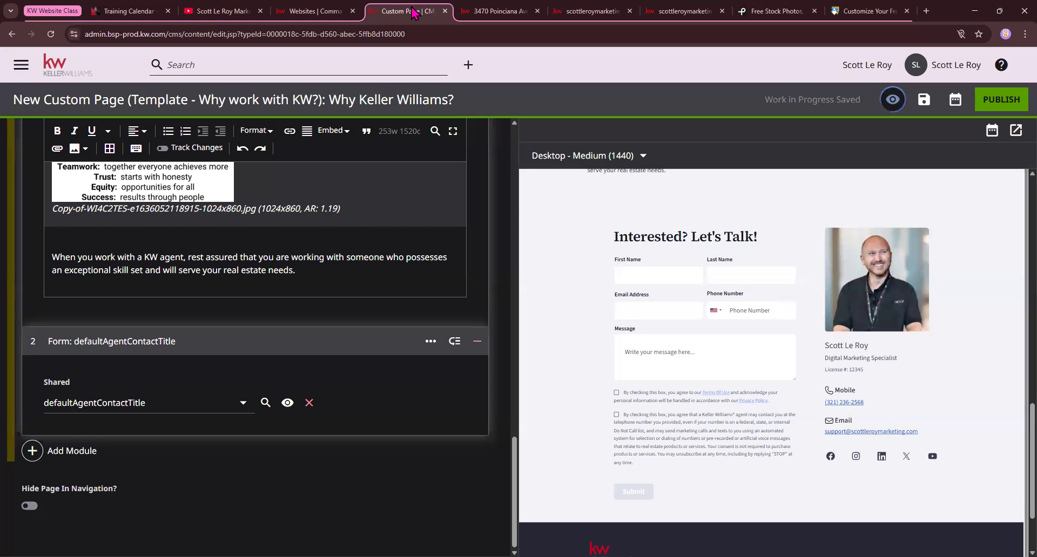
Review the Why Keller Williams? page preview from the header banner through the belief system image to the contact form
{"action": "scroll", "coordinate": [632, 258], "scroll_direction": "up", "scroll_amount": 1}
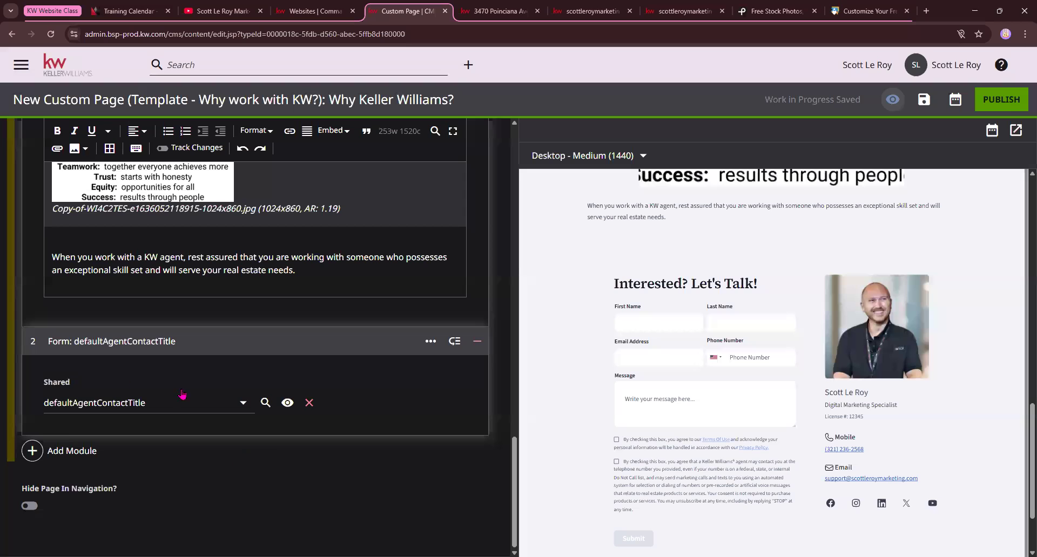
{"action": "scroll", "coordinate": [478, 337], "scroll_direction": "up", "scroll_amount": 20}
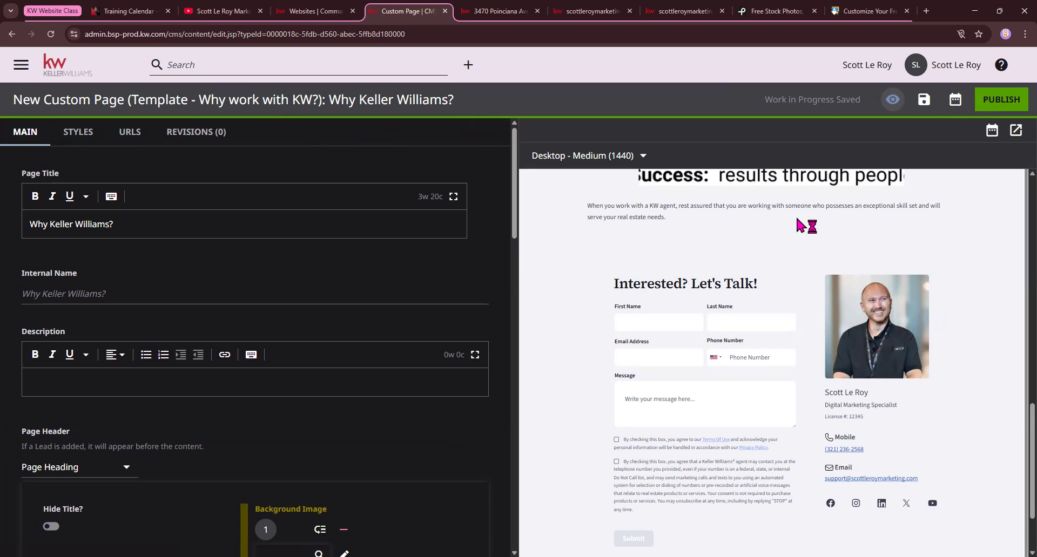
{"action": "scroll", "coordinate": [803, 227], "scroll_direction": "up", "scroll_amount": 10}
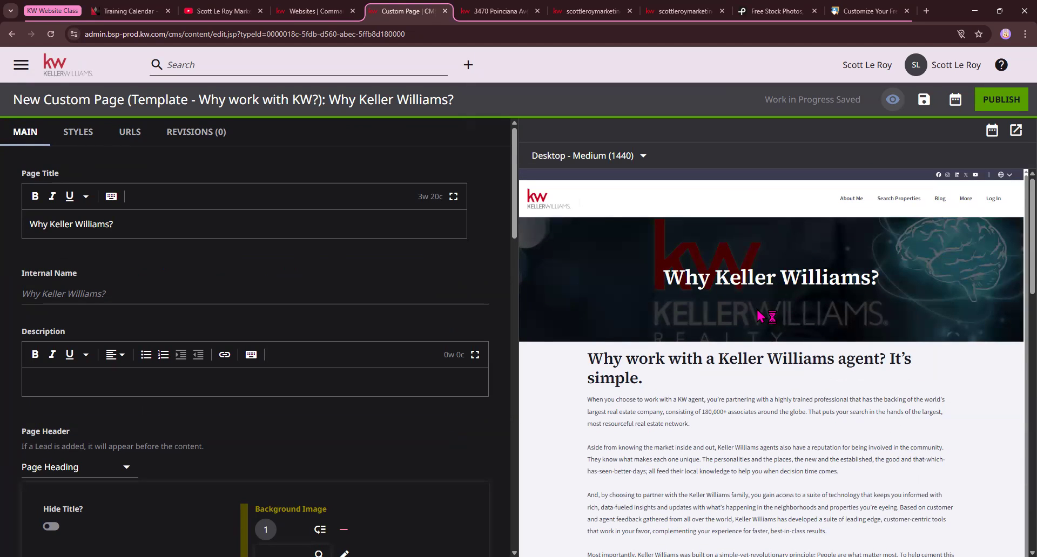
{"action": "scroll", "coordinate": [760, 316], "scroll_direction": "down", "scroll_amount": 1}
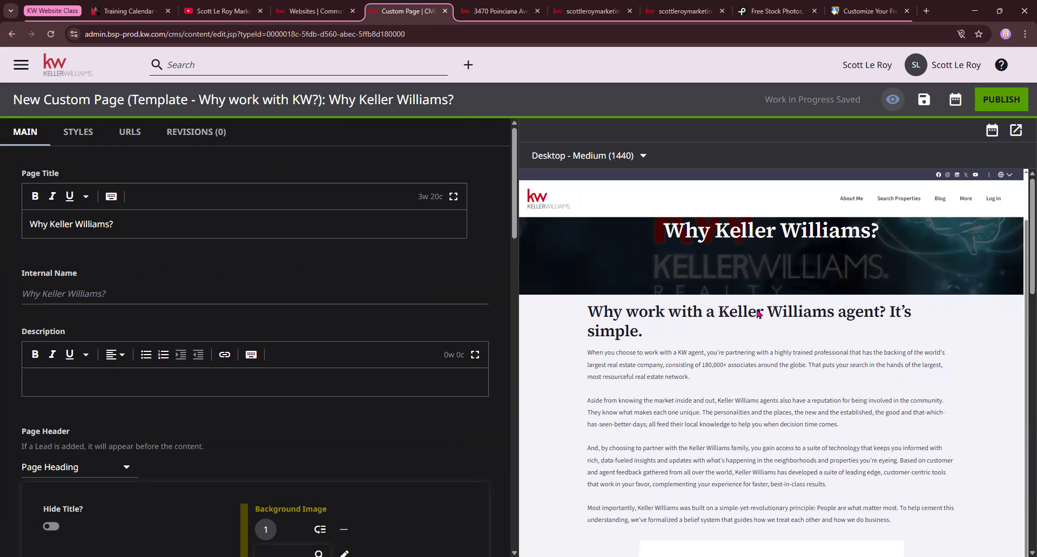
{"action": "scroll", "coordinate": [758, 314], "scroll_direction": "up", "scroll_amount": 1}
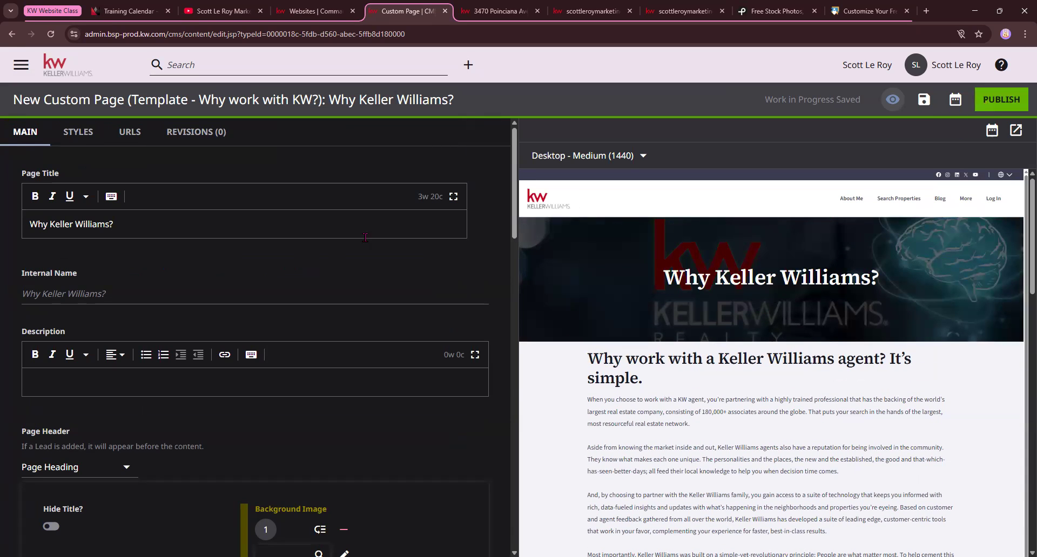
{"action": "scroll", "coordinate": [788, 397], "scroll_direction": "down", "scroll_amount": 1}
{"action": "scroll", "coordinate": [789, 397], "scroll_direction": "down", "scroll_amount": 12}
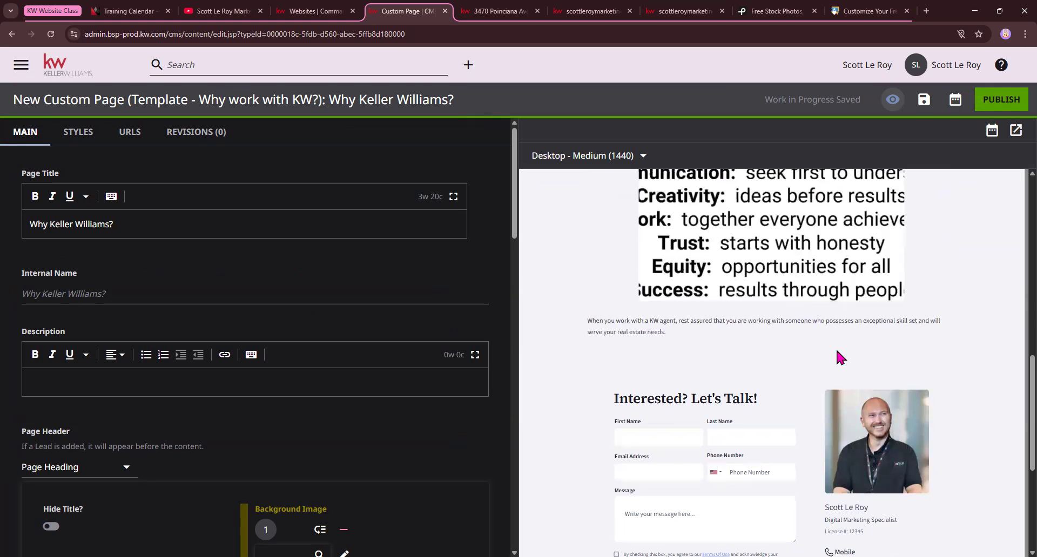
{"action": "scroll", "coordinate": [843, 357], "scroll_direction": "up", "scroll_amount": 1}
{"action": "scroll", "coordinate": [844, 326], "scroll_direction": "up", "scroll_amount": 1}
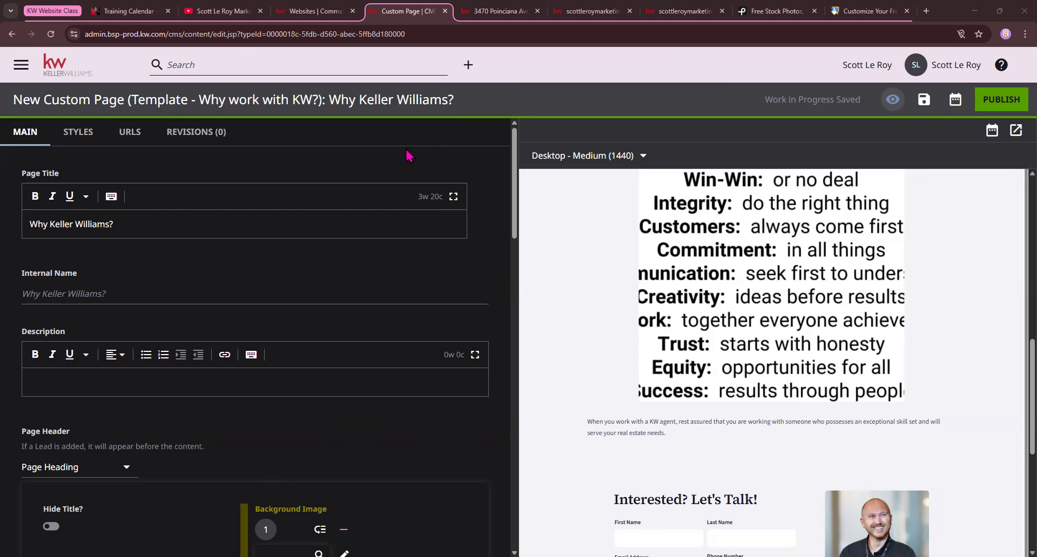
Leave the Why Keller Williams? page without publishing and open a new custom page from the HTML Mortgage Calculator template
{"action": "left_click", "coordinate": [66, 74]}
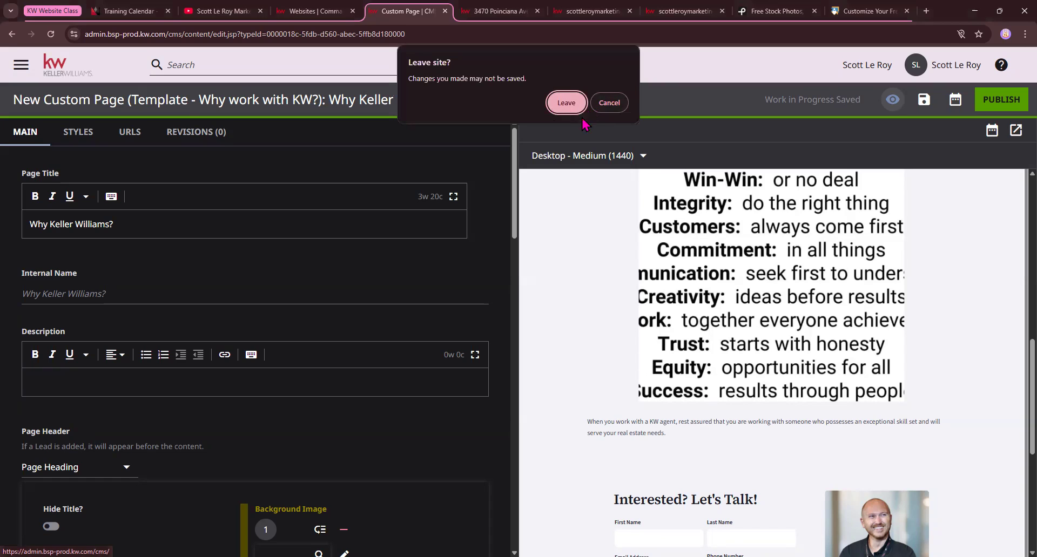
{"action": "left_click", "coordinate": [562, 106]}
{"action": "left_click", "coordinate": [567, 104]}
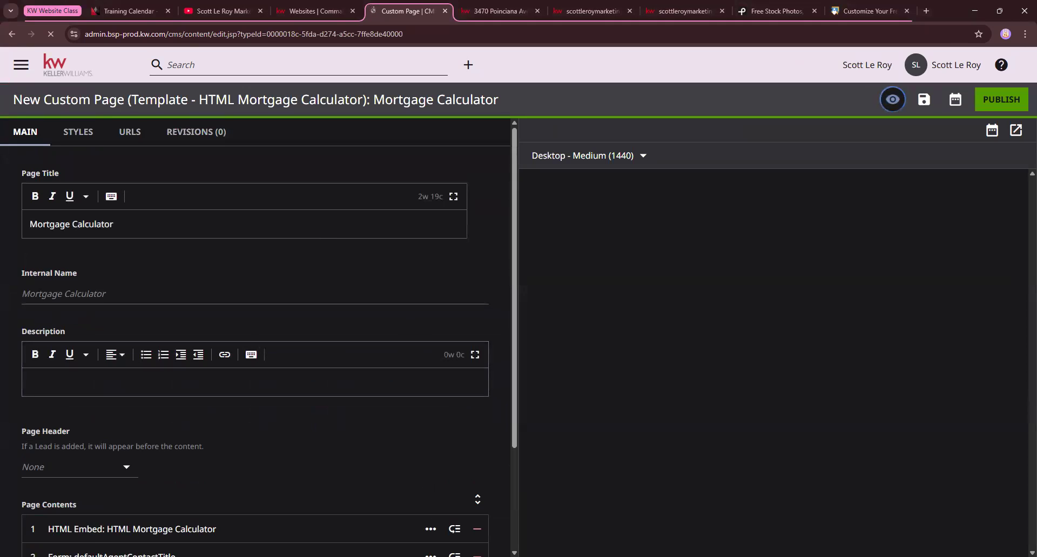
Examine the Mortgage Calculator template's name and page title, and review the calculator in the preview
{"action": "left_click_drag", "start_coordinate": [13, 103], "coordinate": [546, 107]}
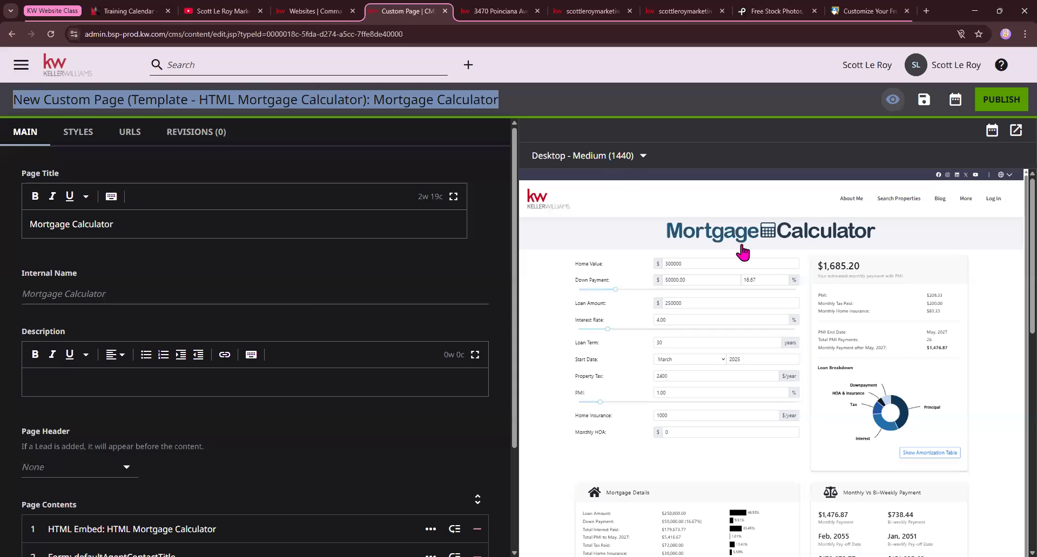
{"action": "scroll", "coordinate": [816, 253], "scroll_direction": "down", "scroll_amount": 1}
{"action": "scroll", "coordinate": [756, 389], "scroll_direction": "down", "scroll_amount": 4}
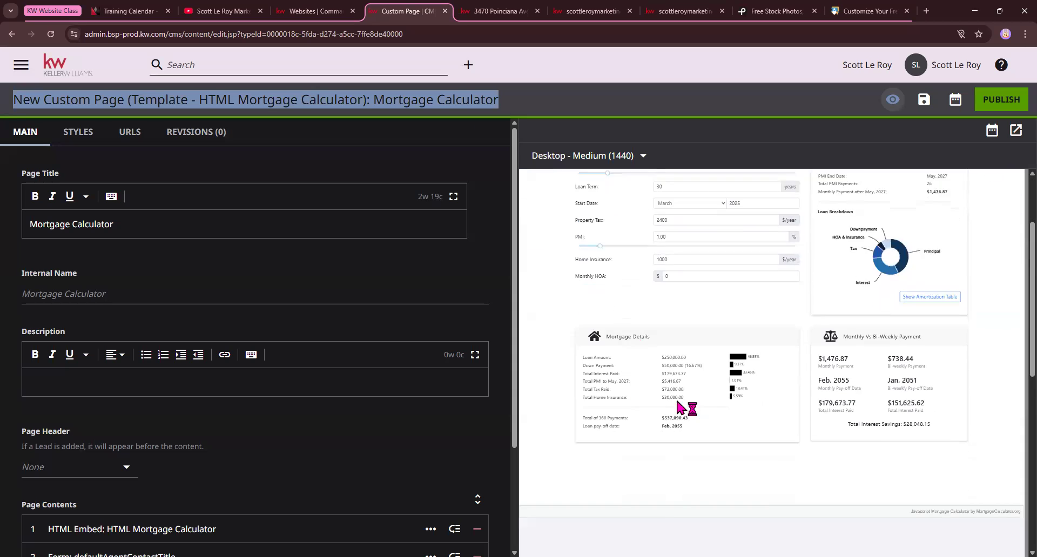
{"action": "scroll", "coordinate": [766, 323], "scroll_direction": "up", "scroll_amount": 1}
{"action": "scroll", "coordinate": [767, 319], "scroll_direction": "up", "scroll_amount": 4}
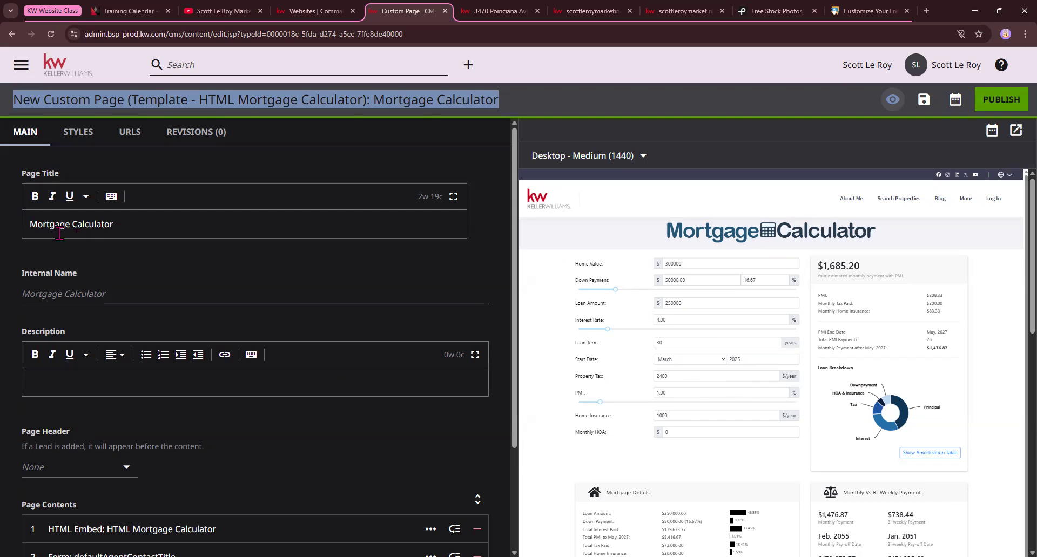
{"action": "left_click_drag", "start_coordinate": [28, 224], "coordinate": [142, 223]}
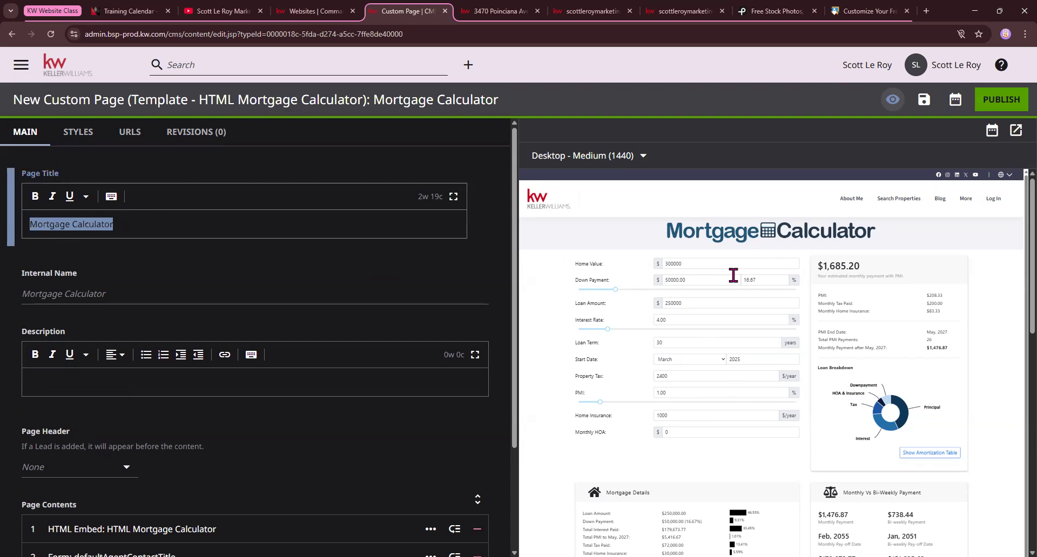
Try the Page Heading option as the Mortgage Calculator page's header and revert it to None
{"action": "scroll", "coordinate": [138, 324], "scroll_direction": "down", "scroll_amount": 2}
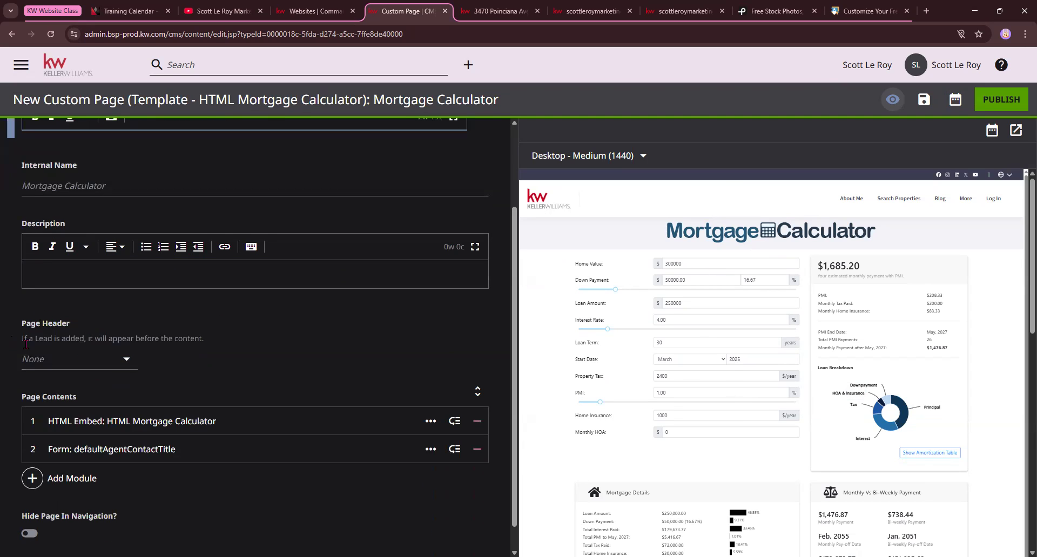
{"action": "left_click", "coordinate": [61, 366]}
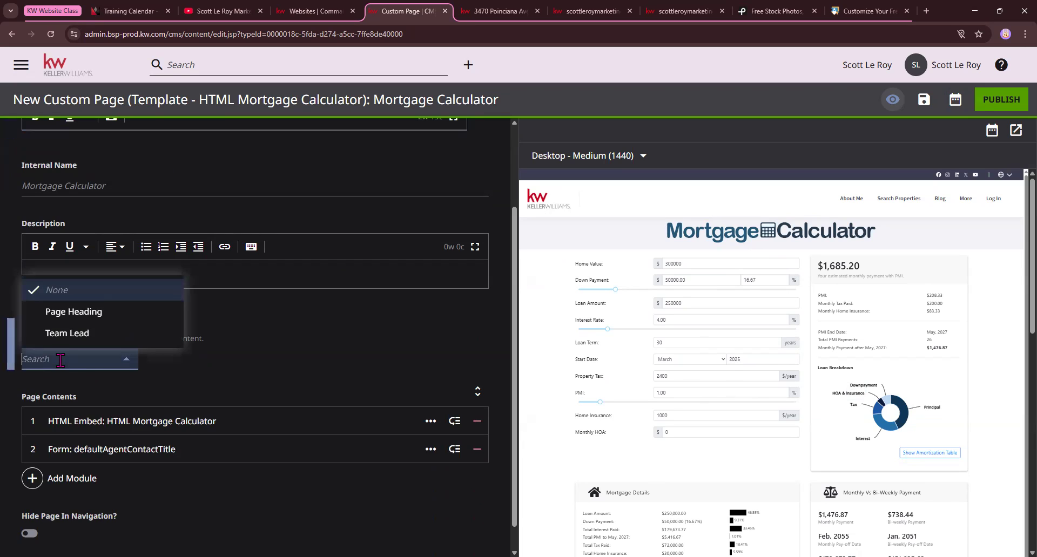
{"action": "left_click", "coordinate": [68, 311]}
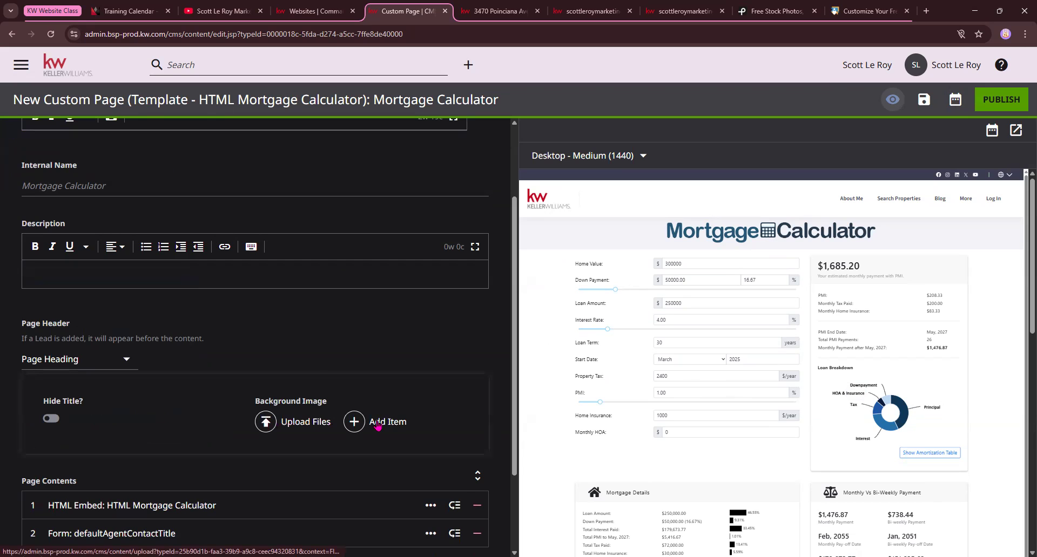
{"action": "left_click", "coordinate": [117, 359]}
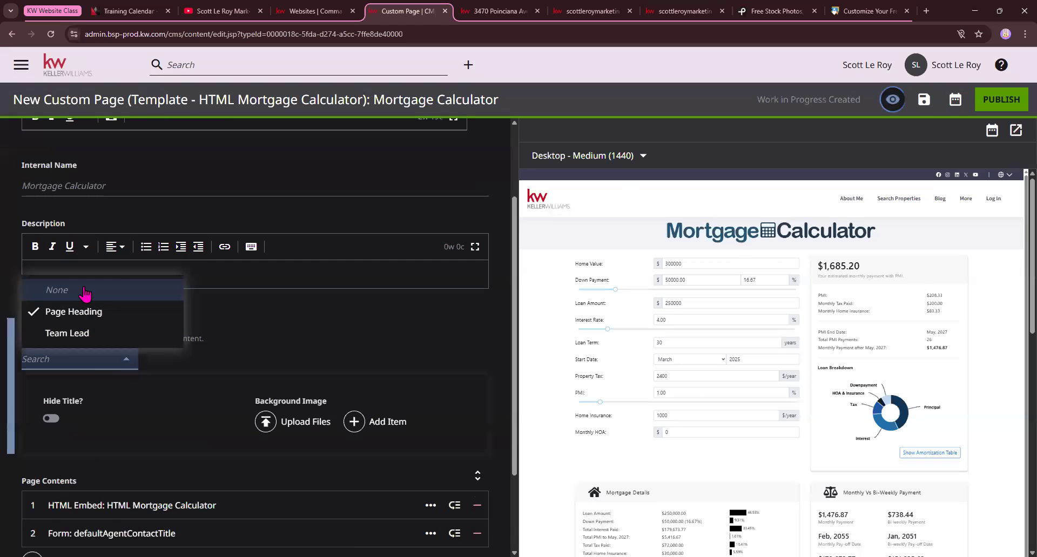
{"action": "left_click", "coordinate": [65, 287]}
Expand the HTML Mortgage Calculator embed and defaultAgentContactTitle form modules, and compare them with the calculator and contact form in the preview
{"action": "scroll", "coordinate": [47, 402], "scroll_direction": "down", "scroll_amount": 1}
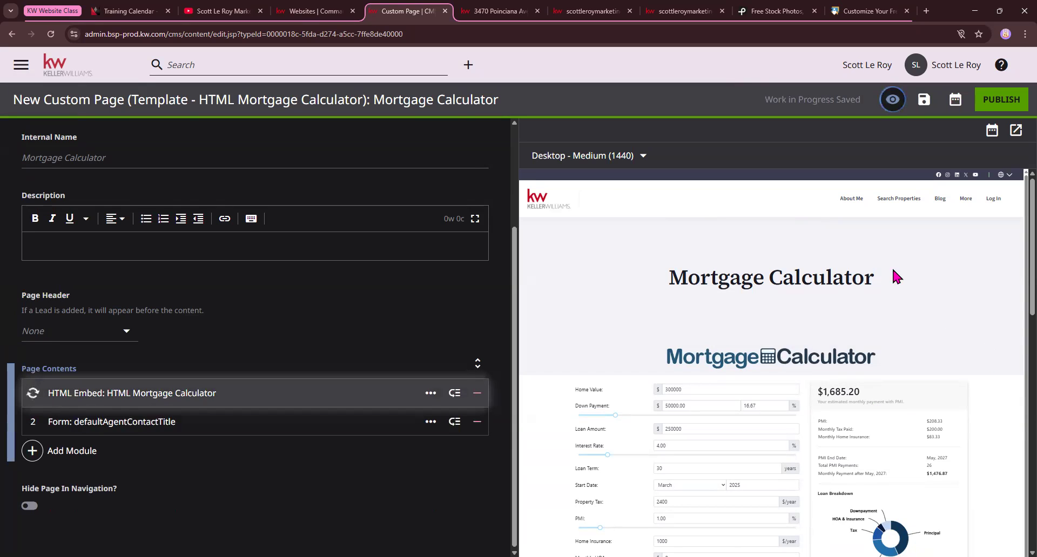
{"action": "scroll", "coordinate": [766, 286], "scroll_direction": "down", "scroll_amount": 3}
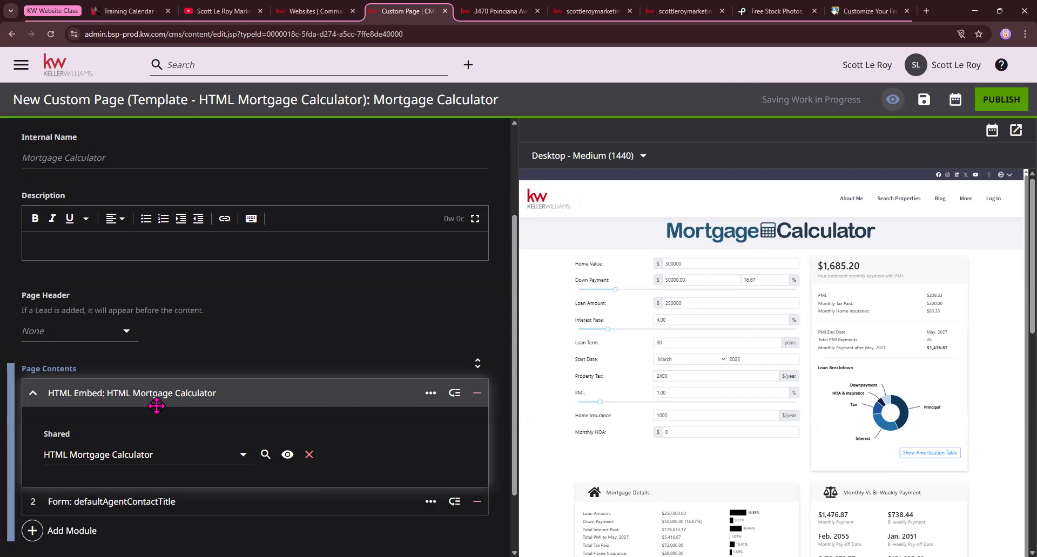
{"action": "scroll", "coordinate": [209, 356], "scroll_direction": "down", "scroll_amount": 1}
{"action": "scroll", "coordinate": [209, 357], "scroll_direction": "down", "scroll_amount": 2}
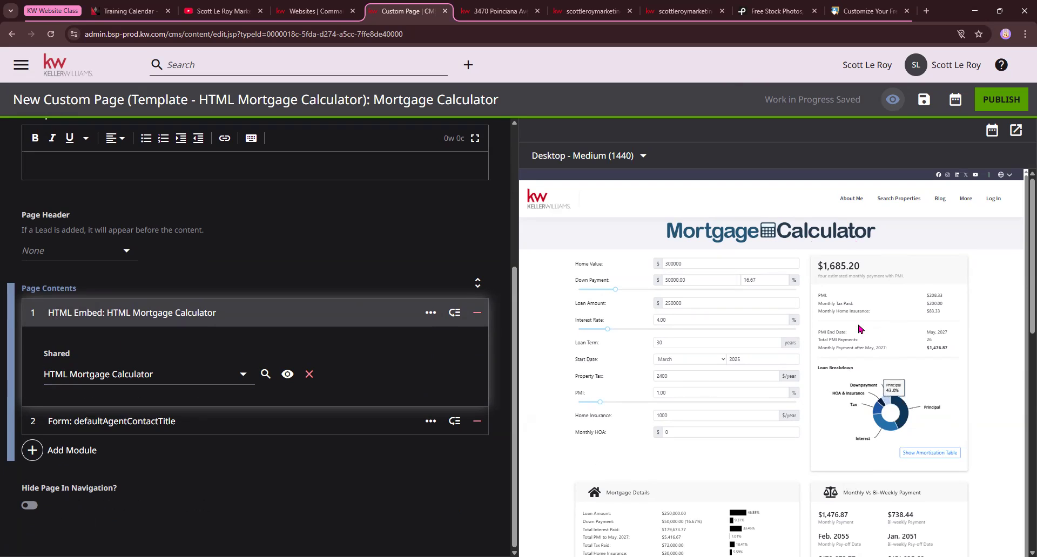
{"action": "left_click", "coordinate": [33, 422]}
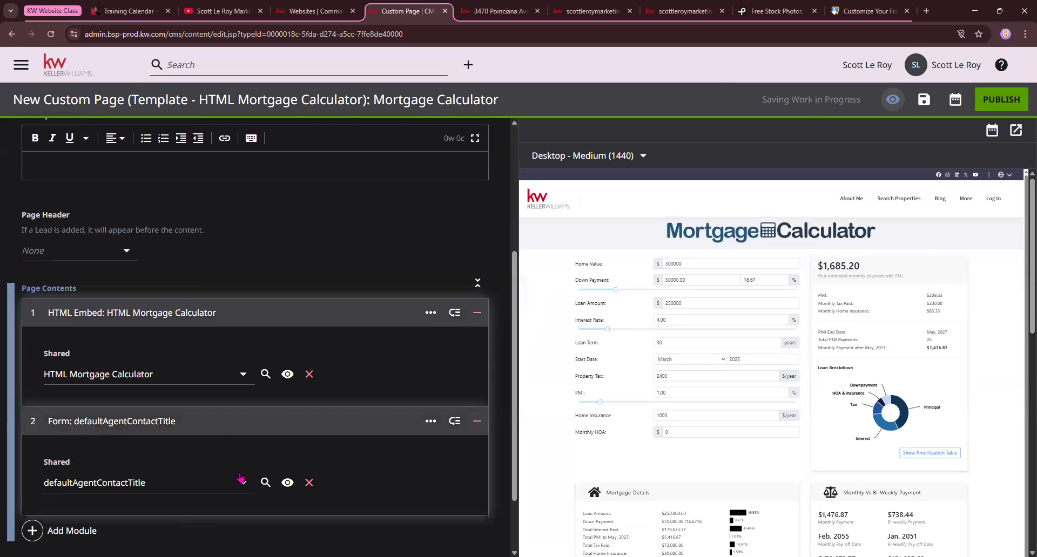
{"action": "scroll", "coordinate": [785, 382], "scroll_direction": "down", "scroll_amount": 8}
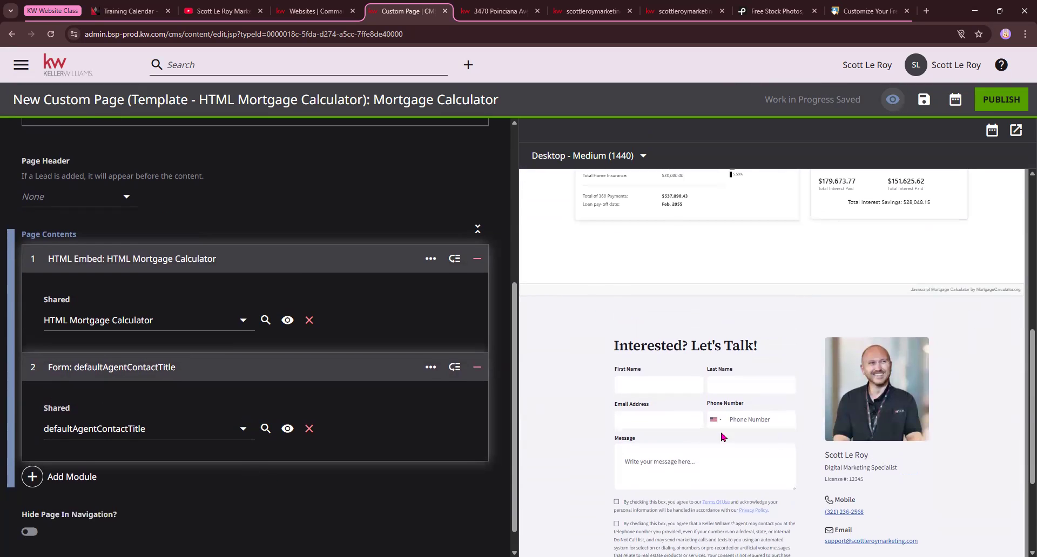
{"action": "scroll", "coordinate": [708, 294], "scroll_direction": "up", "scroll_amount": 3}
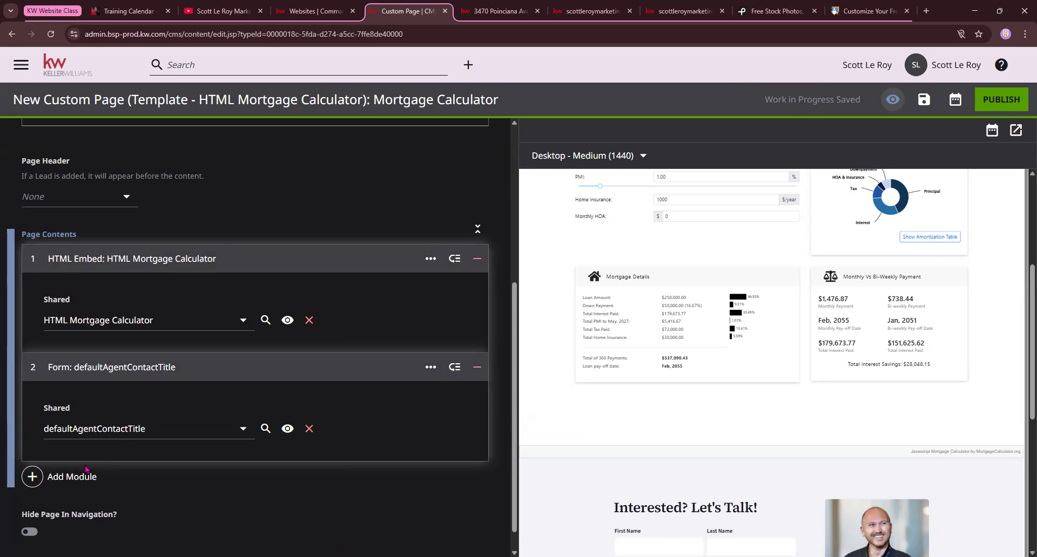
{"action": "scroll", "coordinate": [287, 457], "scroll_direction": "up", "scroll_amount": 5}
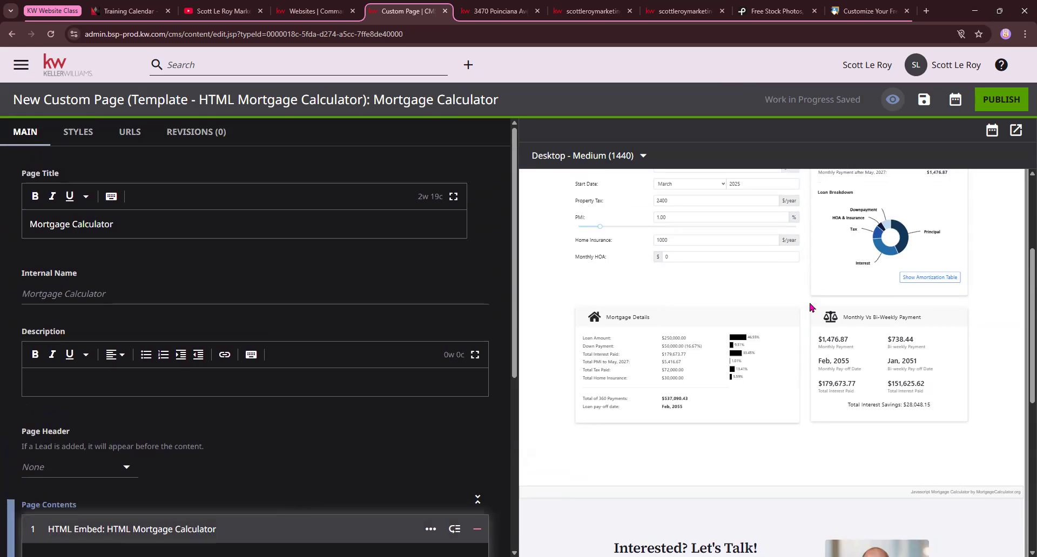
{"action": "scroll", "coordinate": [475, 365], "scroll_direction": "down", "scroll_amount": 3}
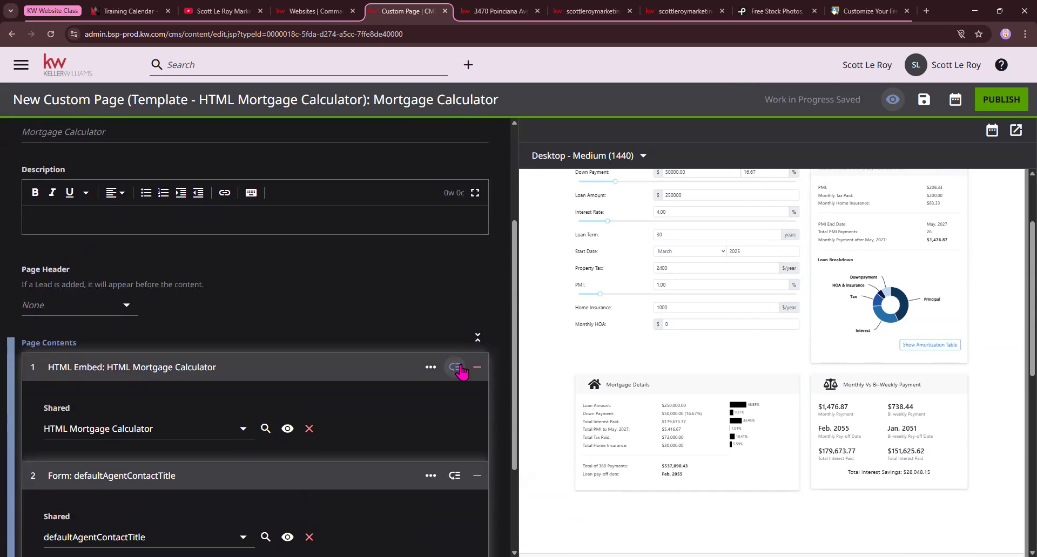
{"action": "scroll", "coordinate": [871, 362], "scroll_direction": "down", "scroll_amount": 2}
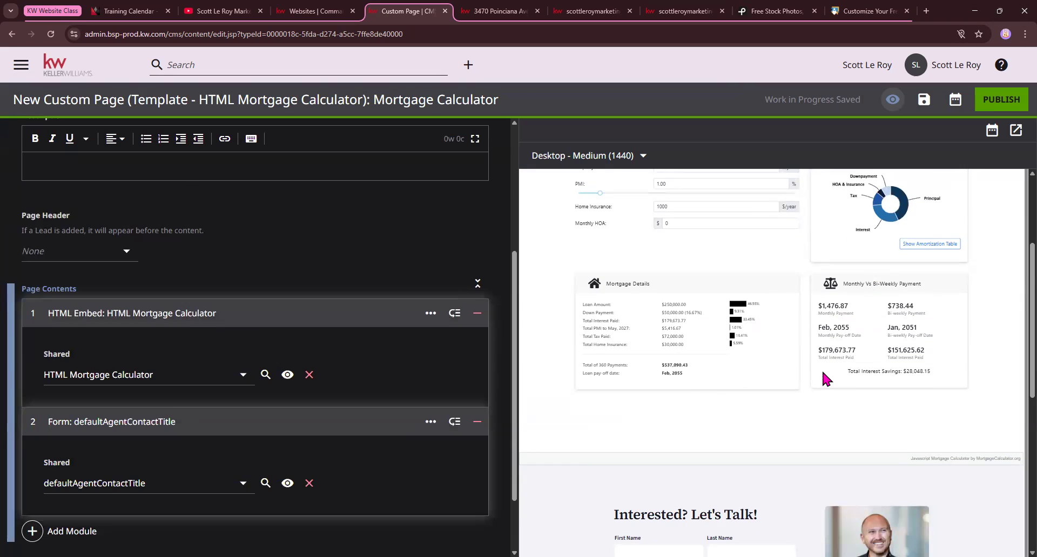
{"action": "scroll", "coordinate": [365, 388], "scroll_direction": "up", "scroll_amount": 4}
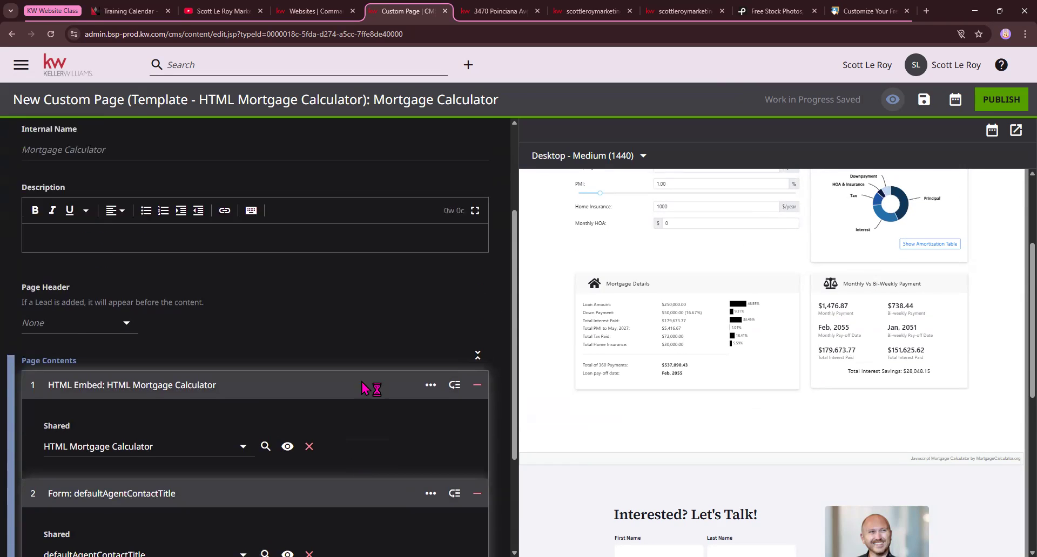
Remove the defaultAgentContactTitle form module from the page contents, check the preview without it, and restore the module
{"action": "scroll", "coordinate": [378, 372], "scroll_direction": "down", "scroll_amount": 6}
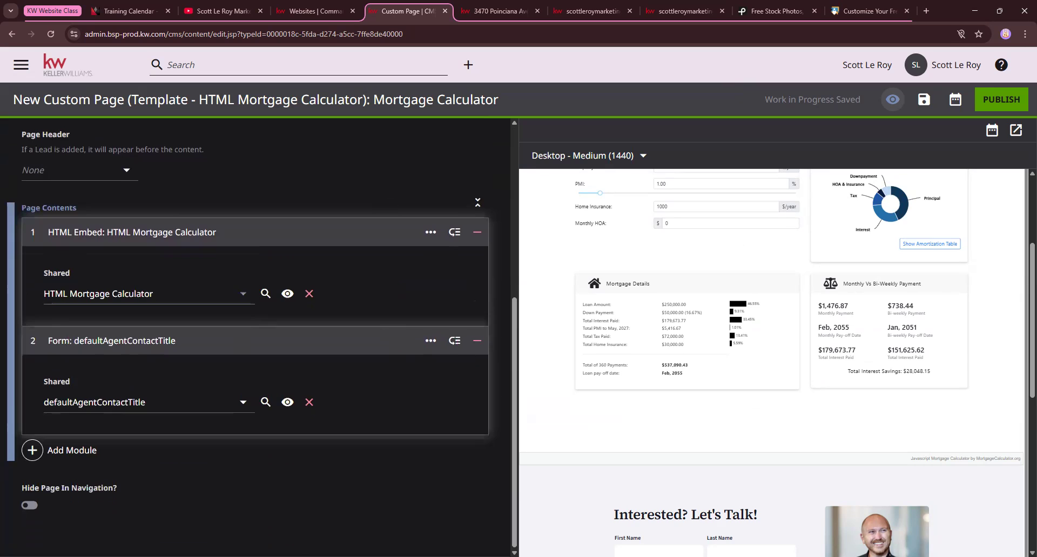
{"action": "left_click", "coordinate": [477, 348]}
{"action": "scroll", "coordinate": [760, 362], "scroll_direction": "down", "scroll_amount": 1}
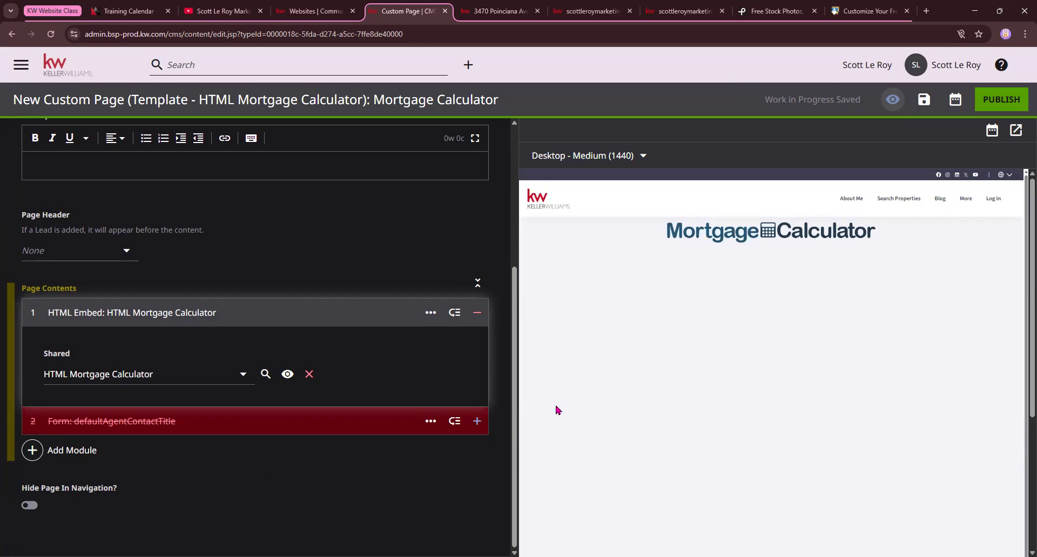
{"action": "left_click", "coordinate": [477, 421]}
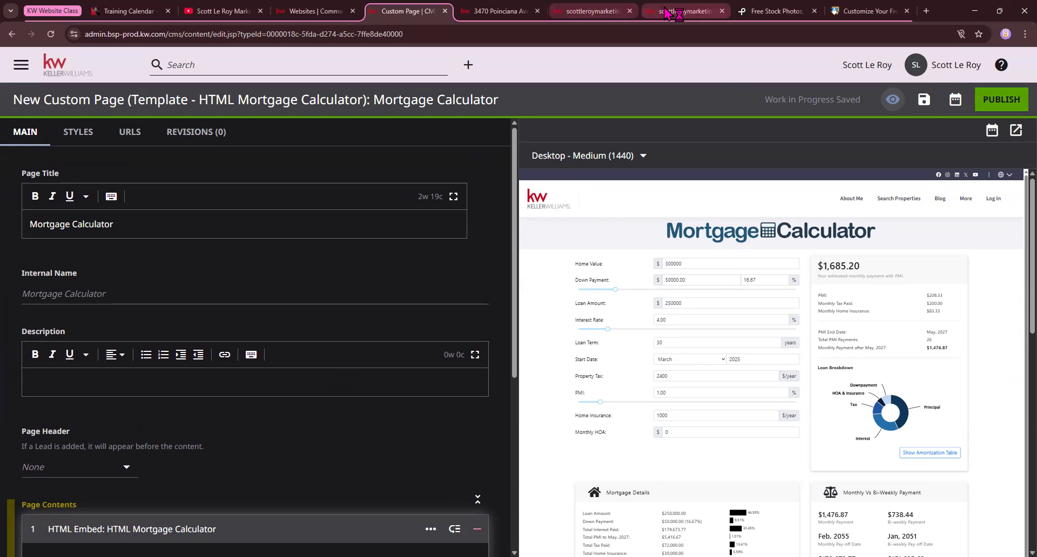
Switch to the live agent website and expand its More navigation to view the listed custom pages
{"action": "left_click", "coordinate": [681, 11]}
{"action": "left_click", "coordinate": [940, 102]}
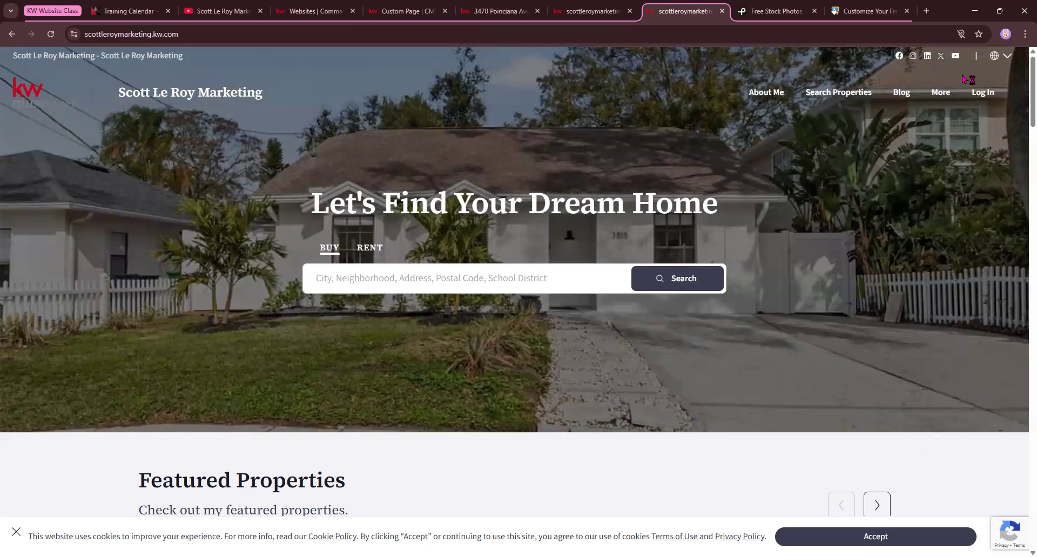
{"action": "mouse_move", "coordinate": [940, 98]}
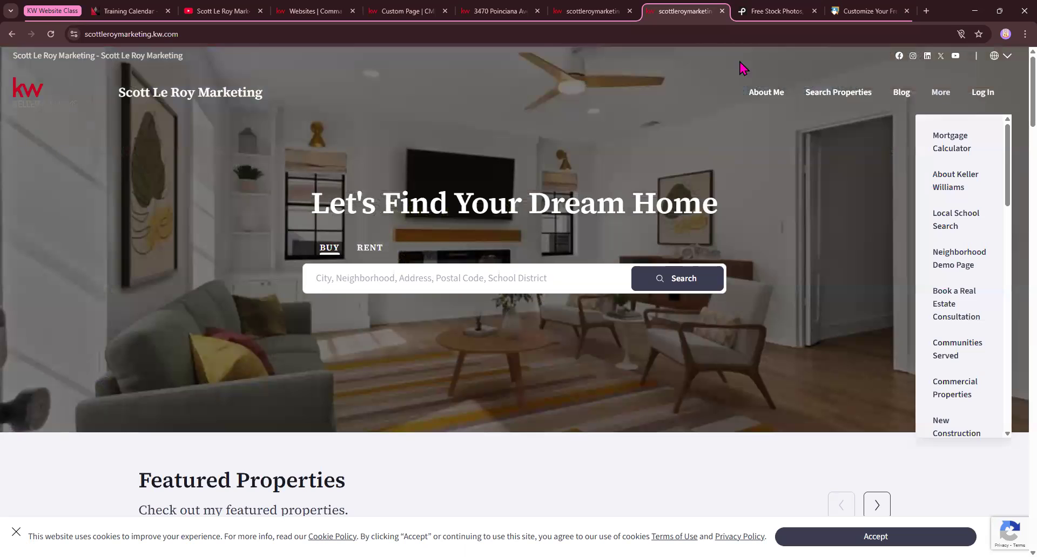
Return to the CMS editor, leave the unsaved Mortgage Calculator page, and start a new page from Template - Download My App
{"action": "left_click", "coordinate": [402, 11]}
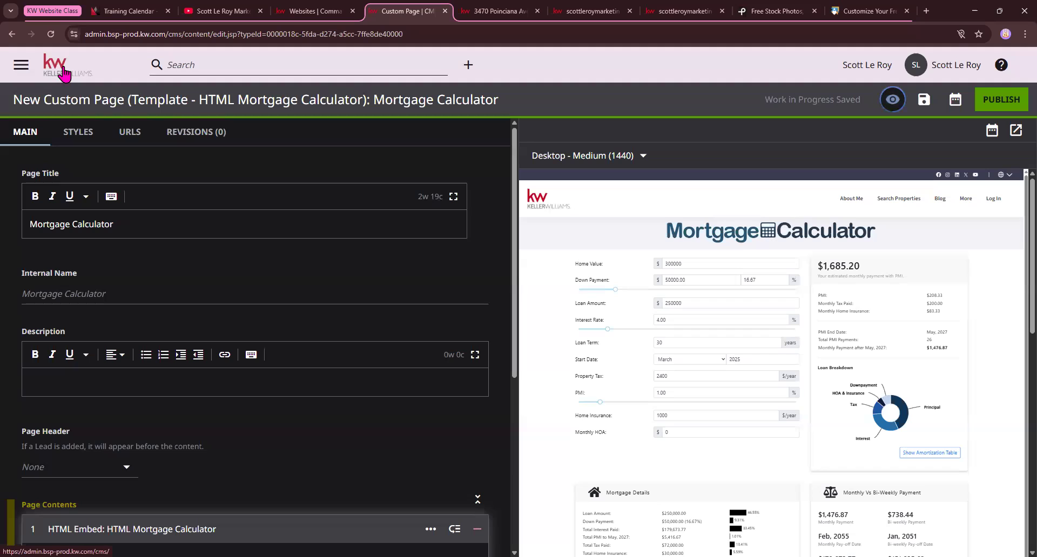
{"action": "left_click", "coordinate": [63, 73]}
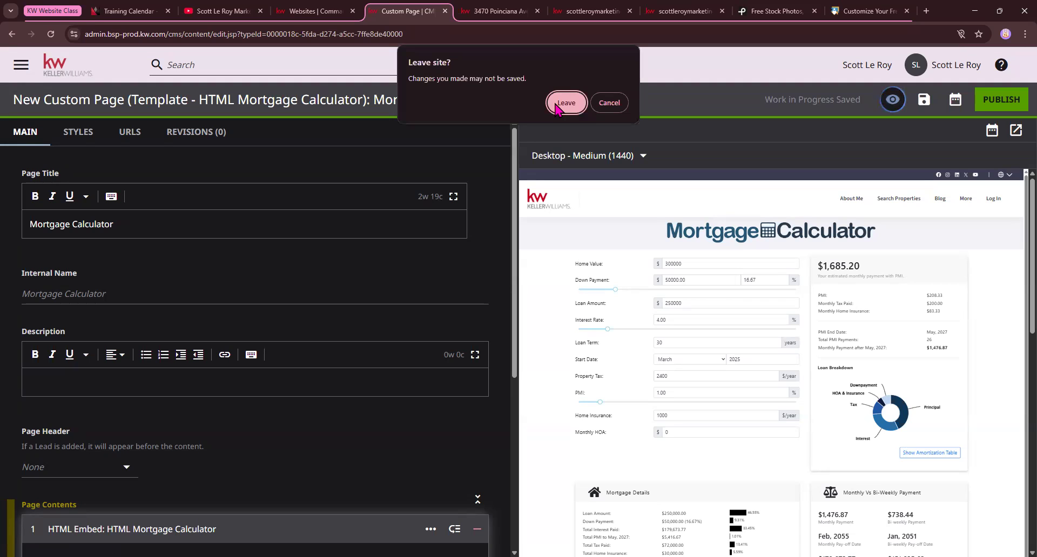
{"action": "left_click", "coordinate": [565, 102]}
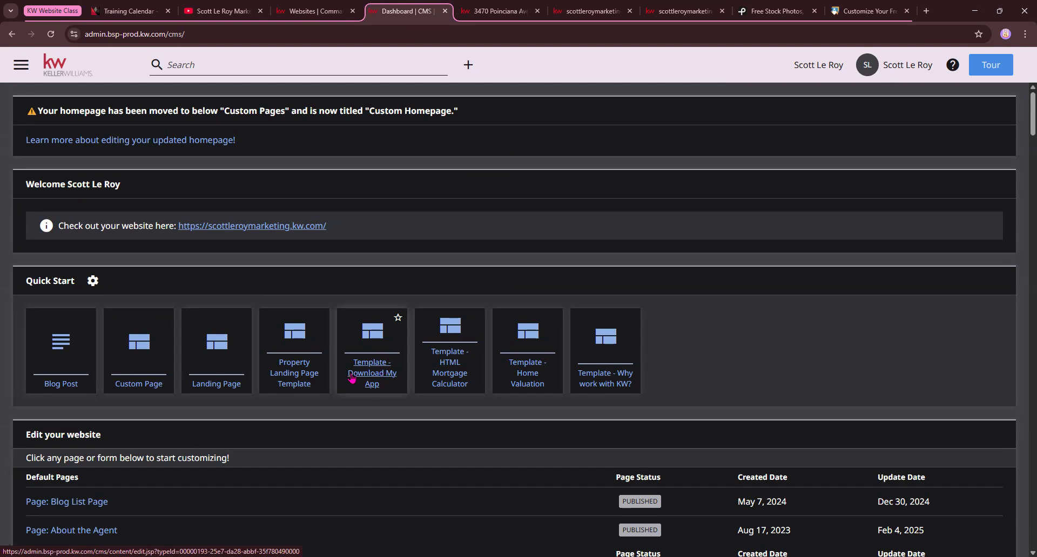
{"action": "left_click", "coordinate": [369, 374]}
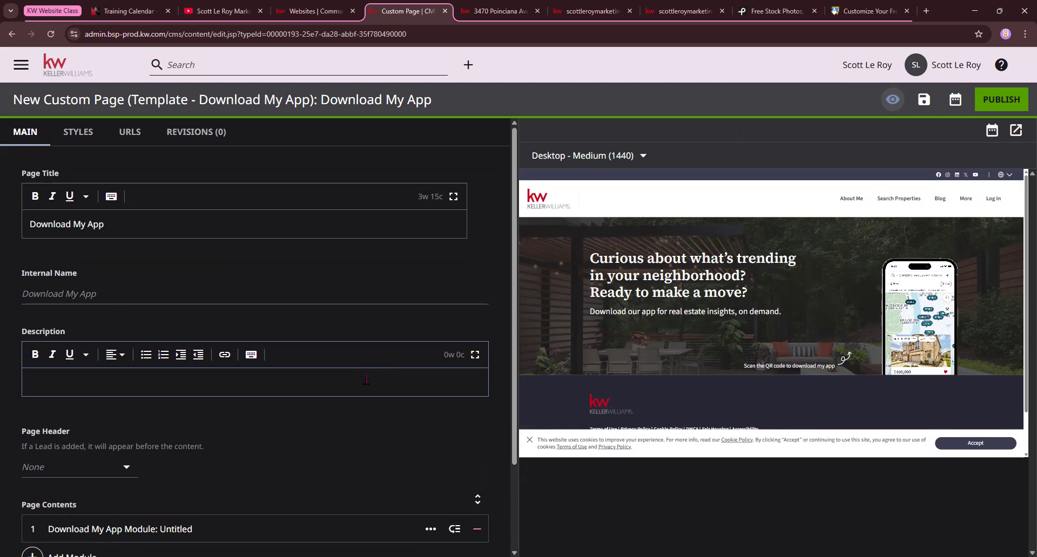
{"action": "scroll", "coordinate": [338, 371], "scroll_direction": "down", "scroll_amount": 1}
{"action": "scroll", "coordinate": [337, 371], "scroll_direction": "up", "scroll_amount": 1}
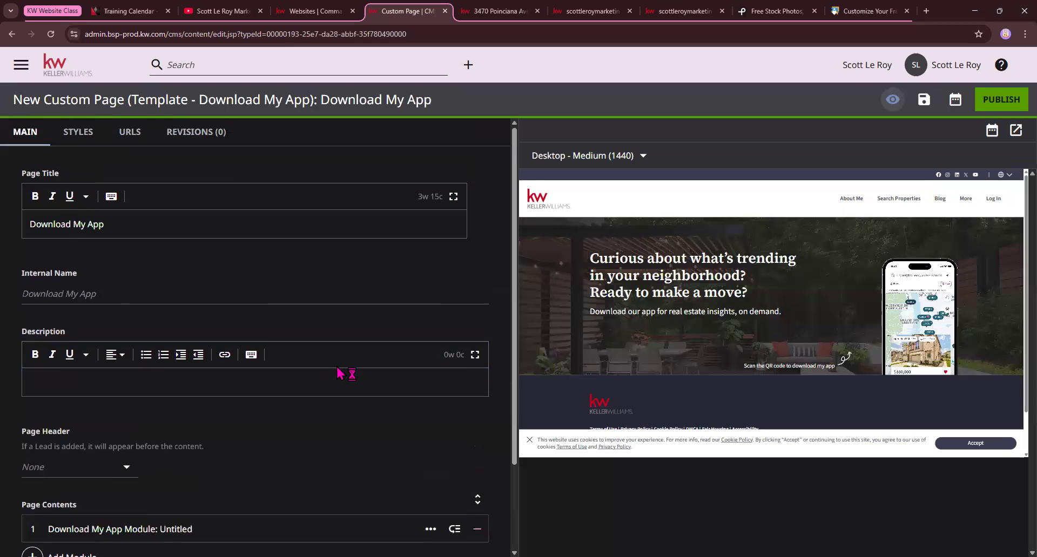
Set the Download My App page's header to Page Heading
{"action": "left_click_drag", "start_coordinate": [26, 174], "coordinate": [60, 174]}
{"action": "left_click_drag", "start_coordinate": [24, 236], "coordinate": [114, 226]}
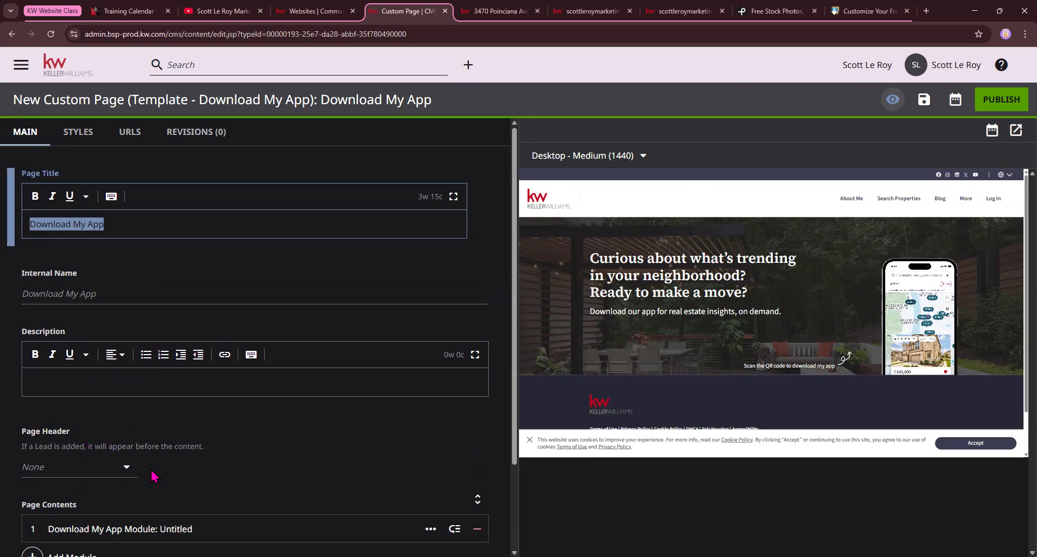
{"action": "left_click", "coordinate": [111, 469]}
{"action": "left_click", "coordinate": [81, 419]}
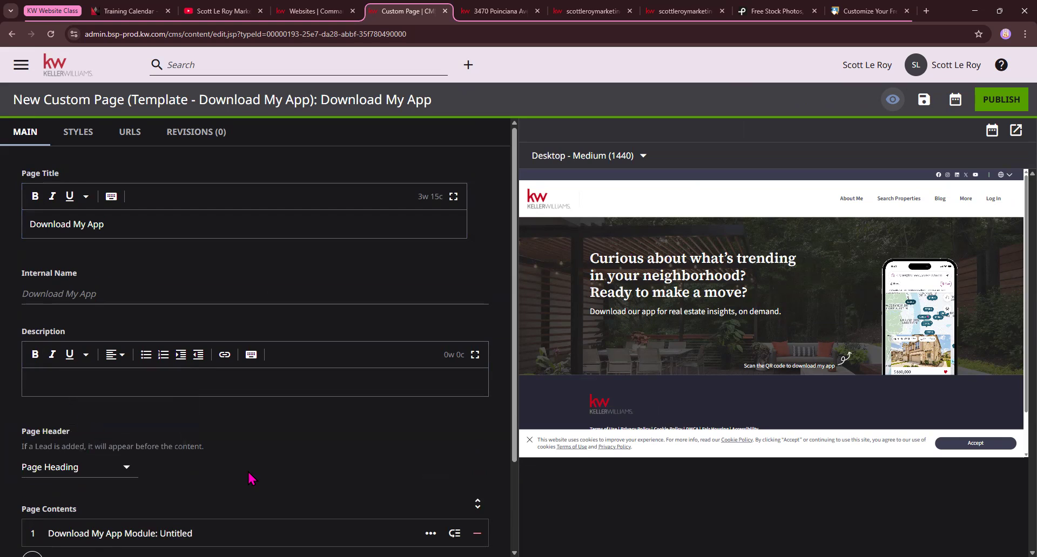
{"action": "scroll", "coordinate": [294, 474], "scroll_direction": "down", "scroll_amount": 1}
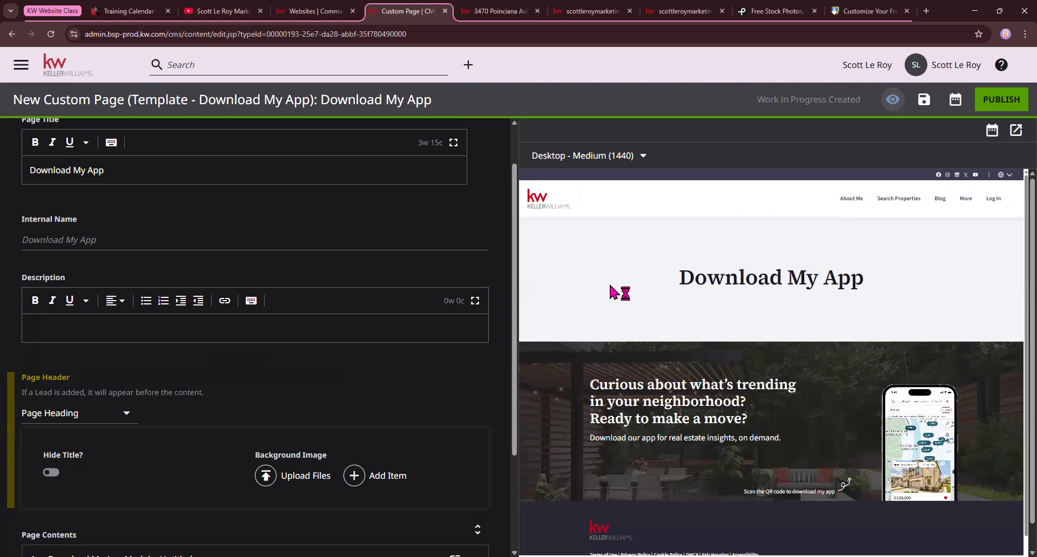
{"action": "scroll", "coordinate": [207, 437], "scroll_direction": "down", "scroll_amount": 1}
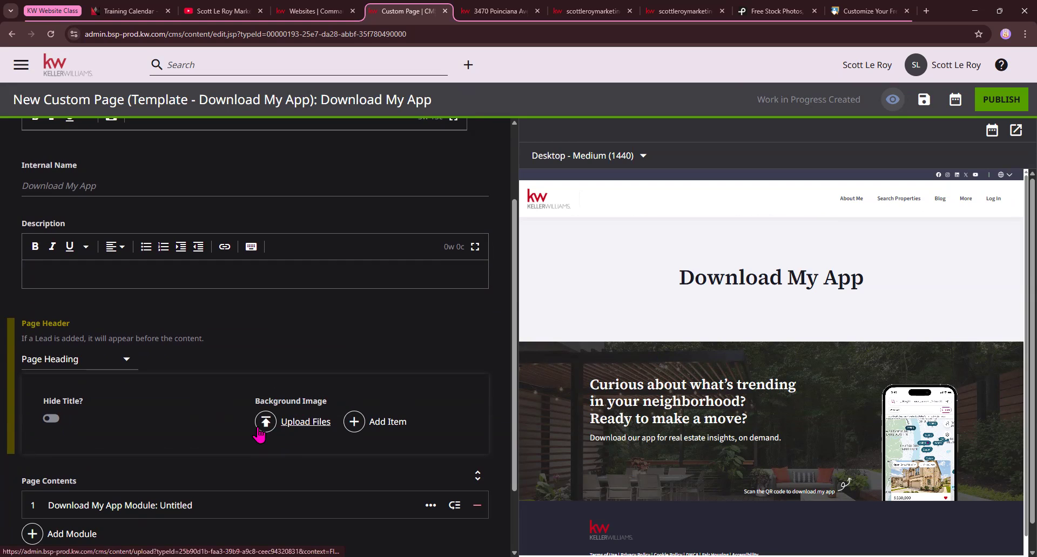
Expand the Download My App Module in the page contents and examine its section in the preview
{"action": "scroll", "coordinate": [260, 434], "scroll_direction": "down", "scroll_amount": 2}
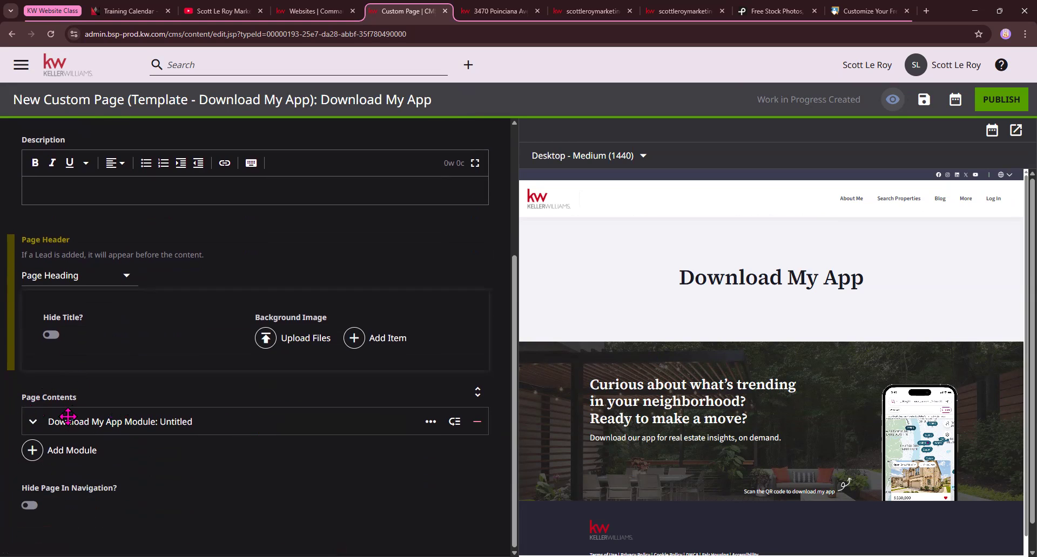
{"action": "left_click_drag", "start_coordinate": [35, 421], "coordinate": [290, 417]}
{"action": "scroll", "coordinate": [291, 417], "scroll_direction": "down", "scroll_amount": 1}
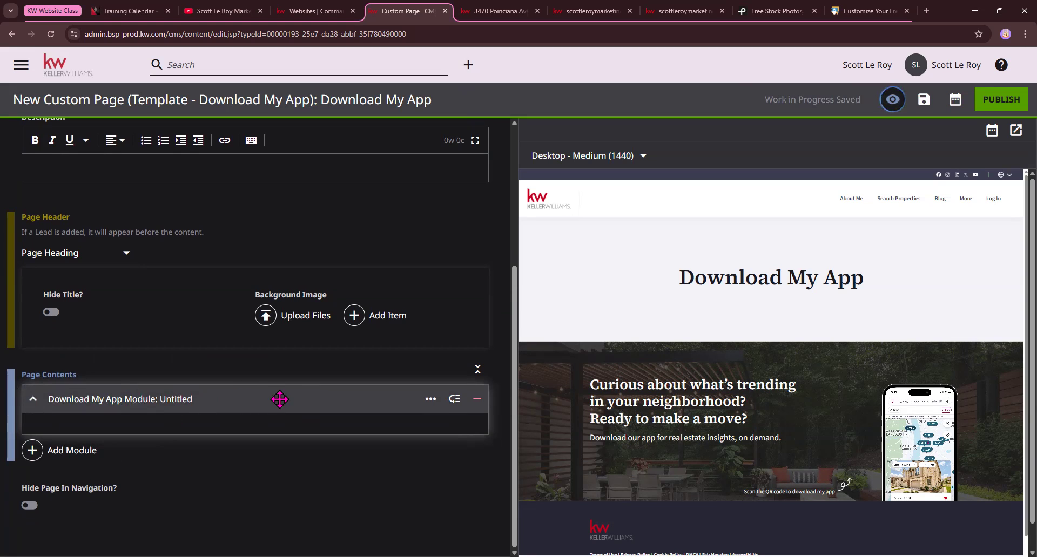
{"action": "scroll", "coordinate": [900, 312], "scroll_direction": "down", "scroll_amount": 1}
{"action": "scroll", "coordinate": [795, 354], "scroll_direction": "down", "scroll_amount": 1}
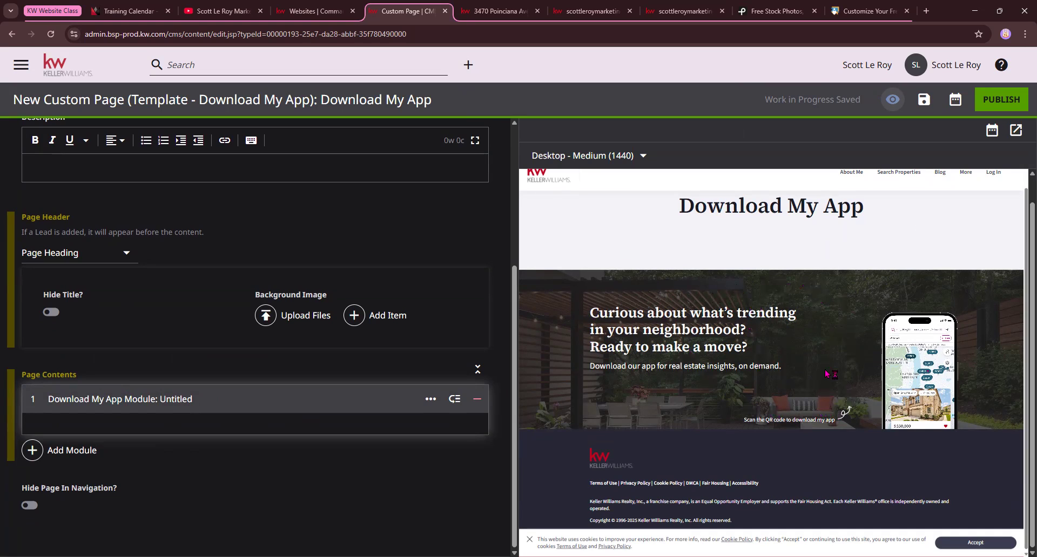
Open the page's shared preview in a separate tab, review it down to the footer, and return to the editor
{"action": "left_click", "coordinate": [1016, 131]}
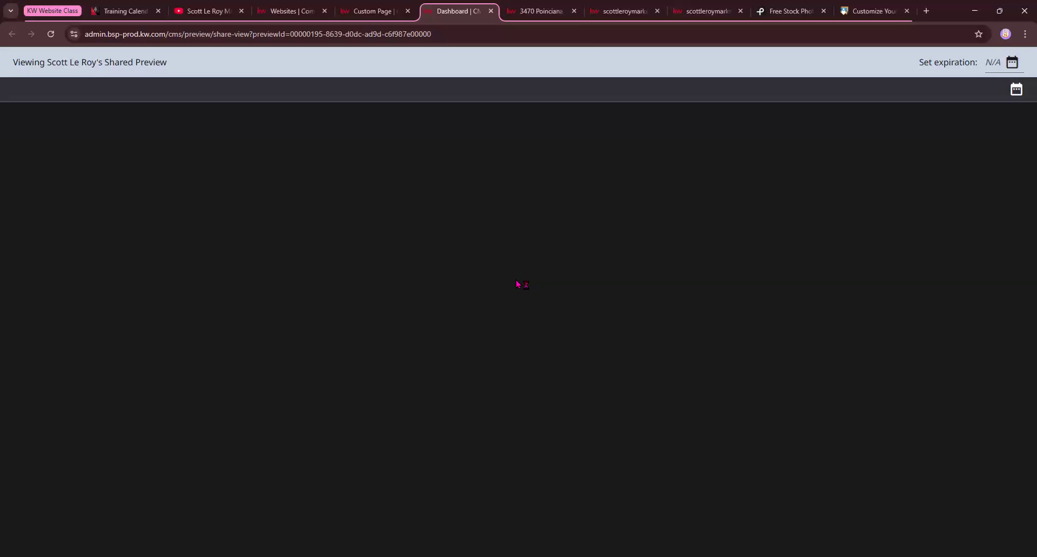
{"action": "scroll", "coordinate": [524, 286], "scroll_direction": "down", "scroll_amount": 5}
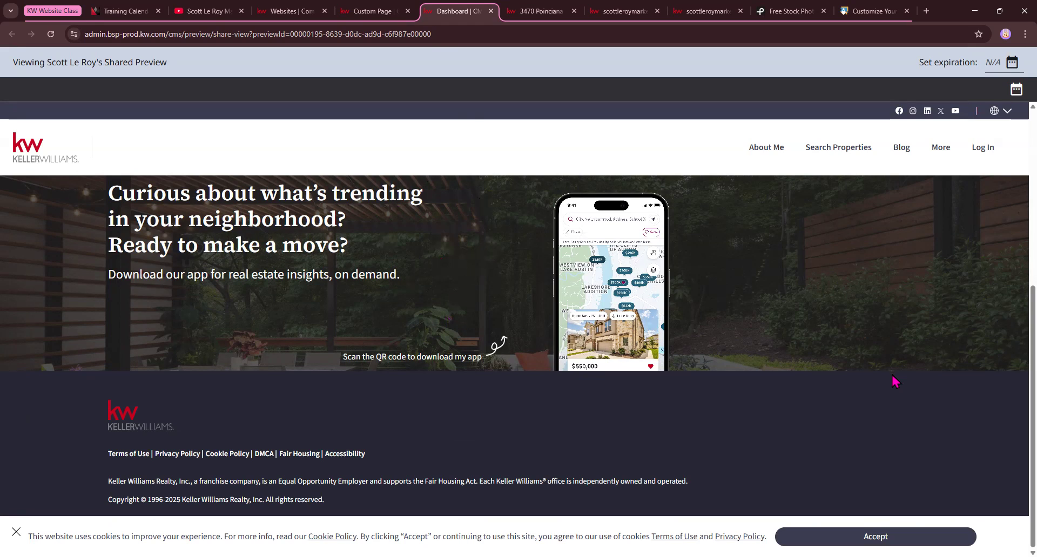
{"action": "left_click", "coordinate": [369, 12]}
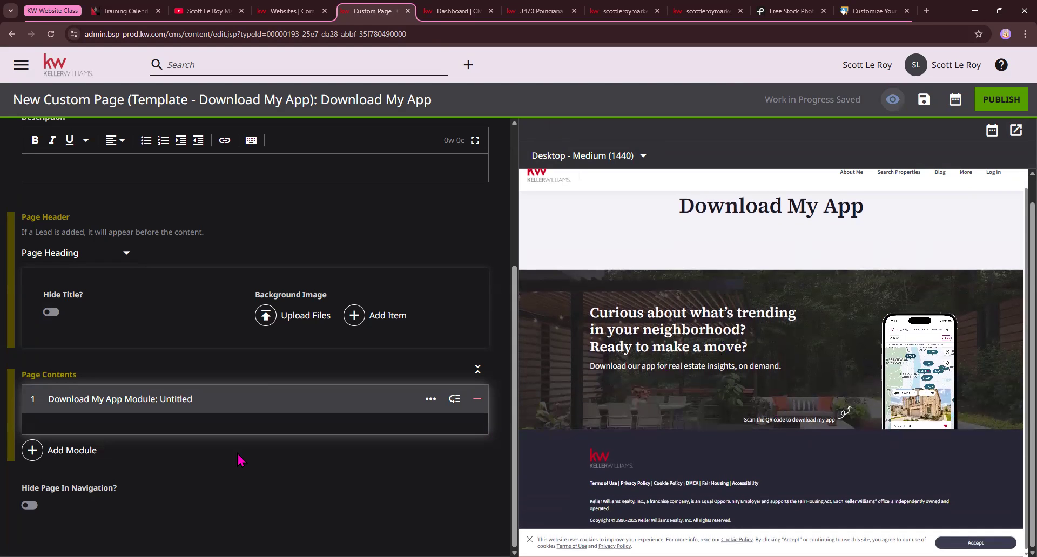
Collapse the Download My App Module and add a Form module below it in the page contents
{"action": "left_click", "coordinate": [33, 397]}
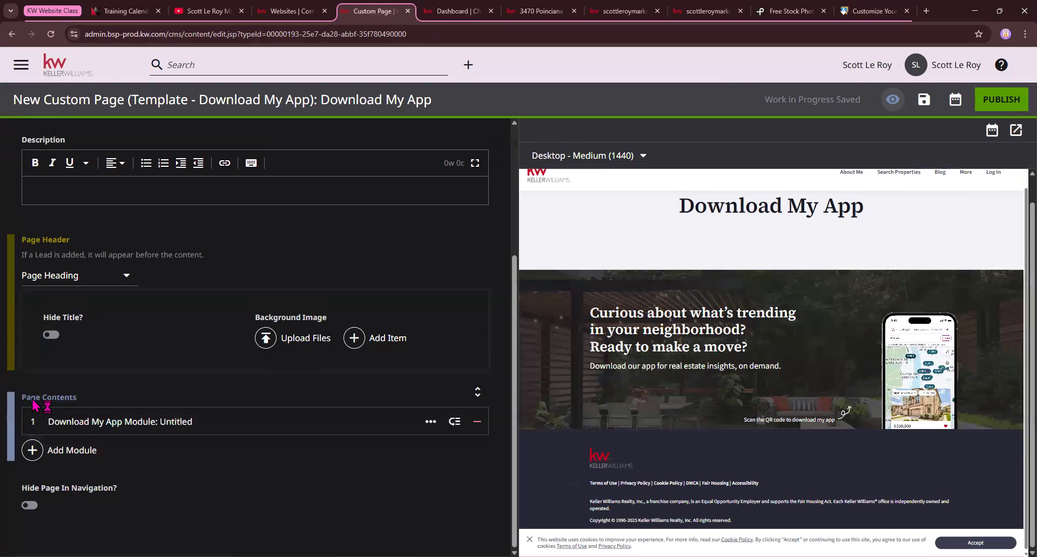
{"action": "left_click", "coordinate": [39, 457]}
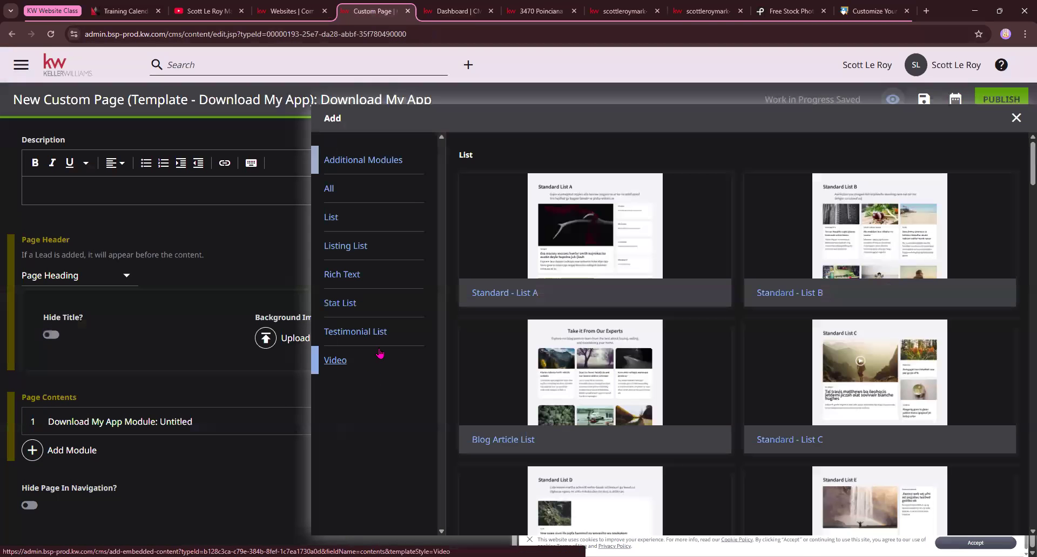
{"action": "scroll", "coordinate": [528, 236], "scroll_direction": "down", "scroll_amount": 14}
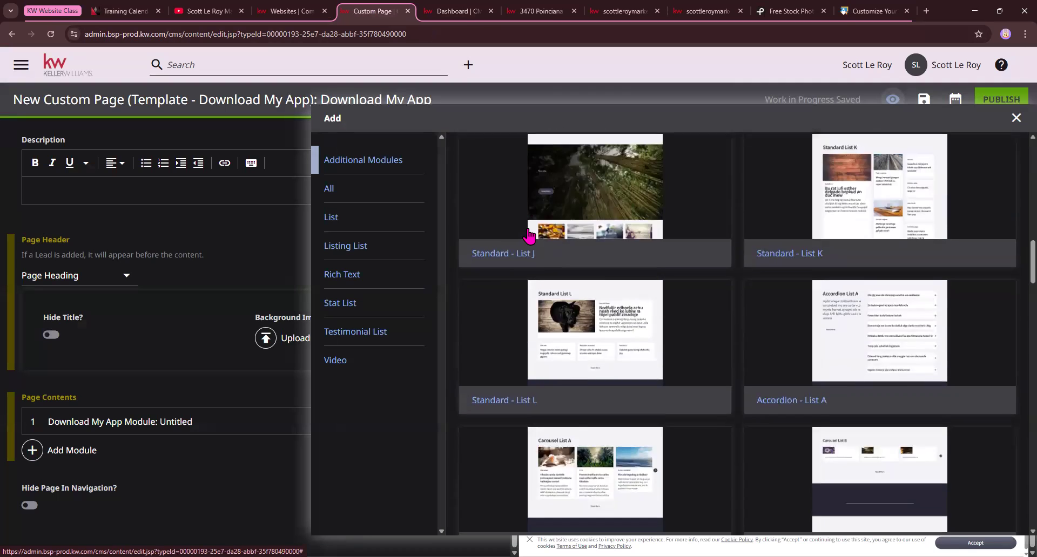
{"action": "scroll", "coordinate": [723, 301], "scroll_direction": "down", "scroll_amount": 20}
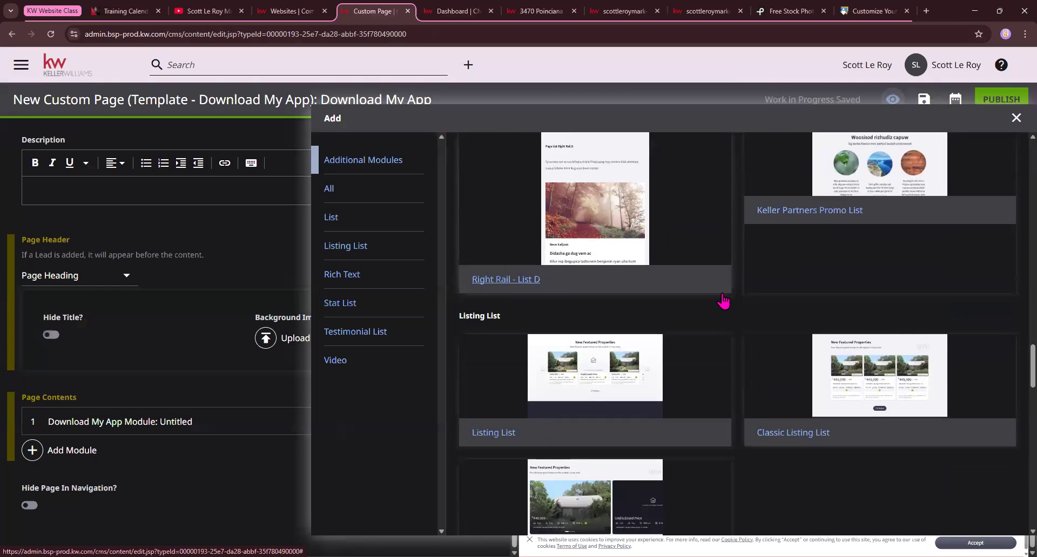
{"action": "scroll", "coordinate": [724, 301], "scroll_direction": "down", "scroll_amount": 20}
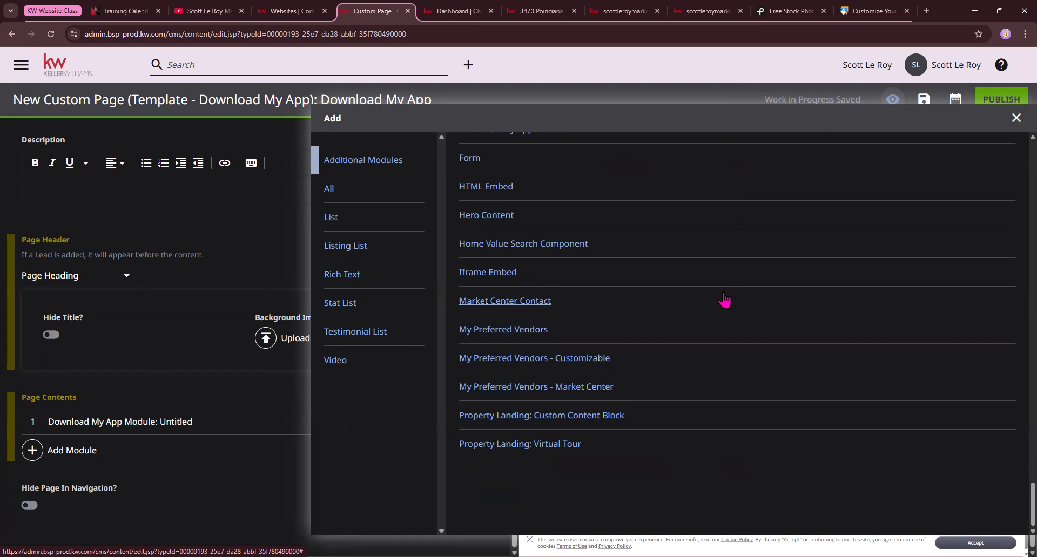
{"action": "scroll", "coordinate": [474, 168], "scroll_direction": "up", "scroll_amount": 1}
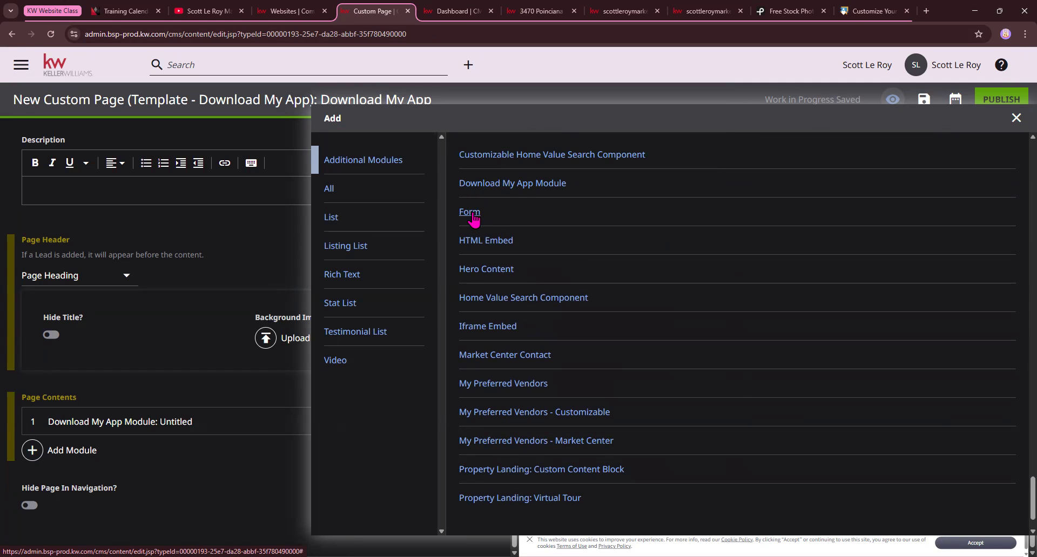
{"action": "left_click", "coordinate": [470, 212]}
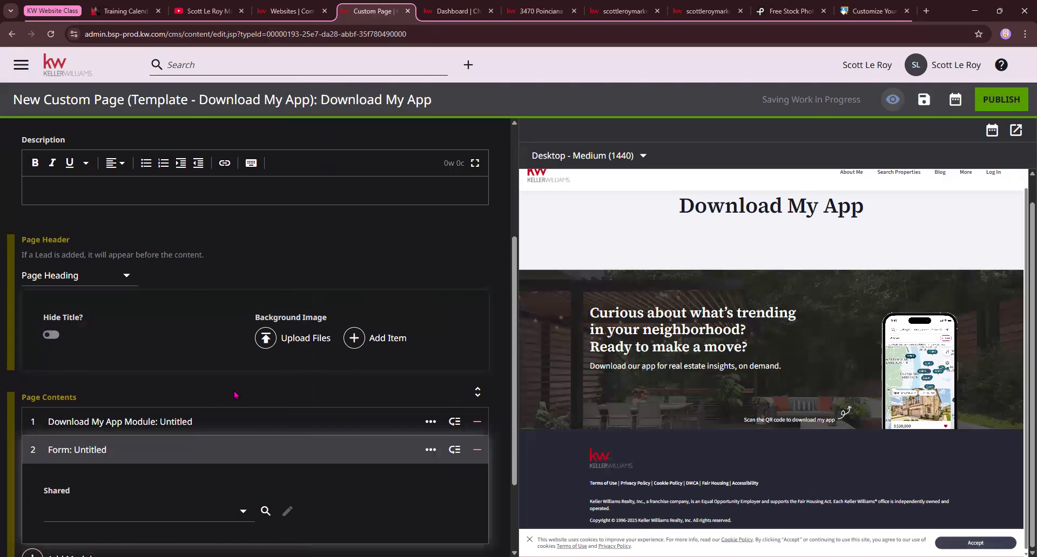
Assign the favorite defaultAgentContactTitle as the new Form module's shared form
{"action": "scroll", "coordinate": [235, 395], "scroll_direction": "down", "scroll_amount": 2}
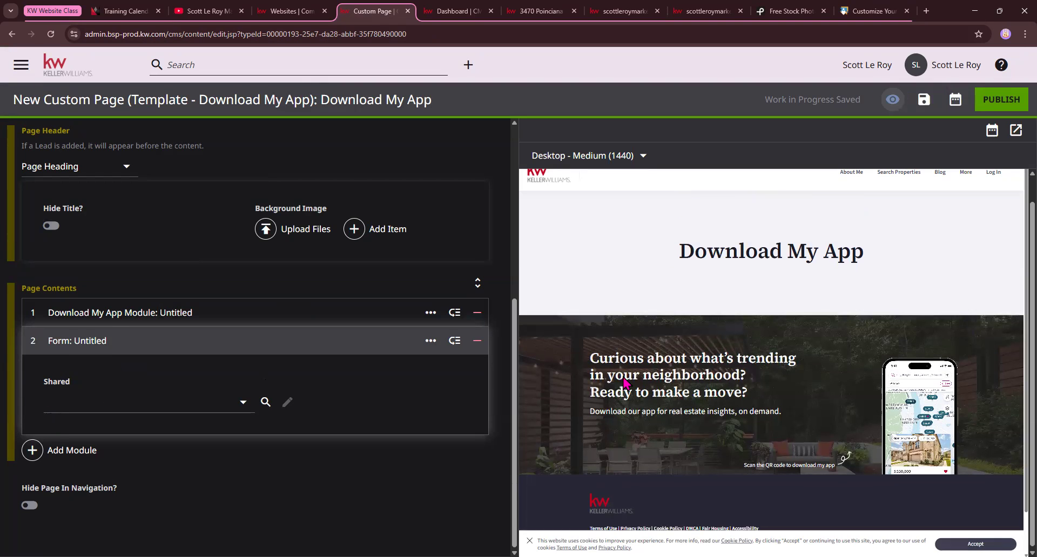
{"action": "scroll", "coordinate": [624, 385], "scroll_direction": "down", "scroll_amount": 2}
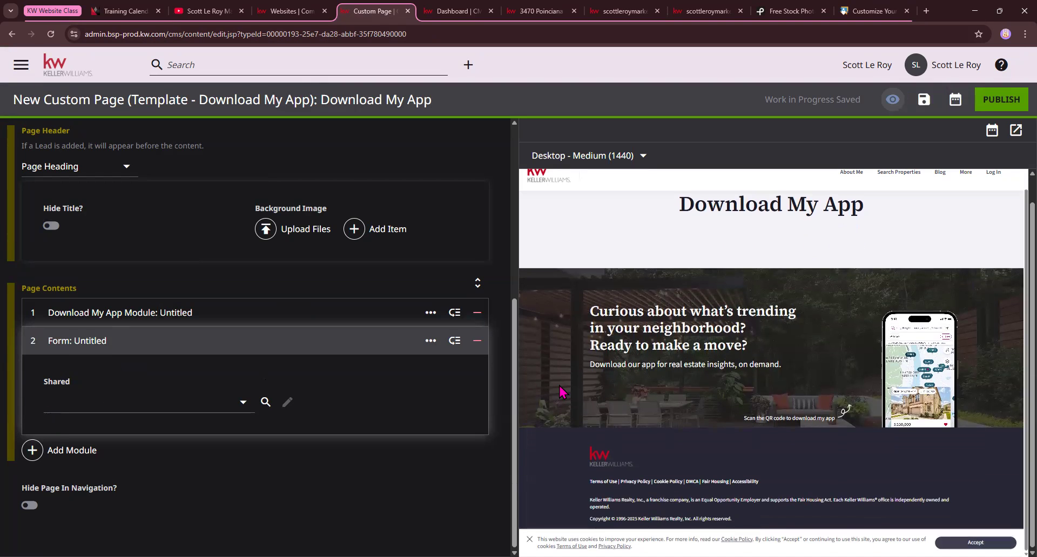
{"action": "left_click", "coordinate": [242, 404]}
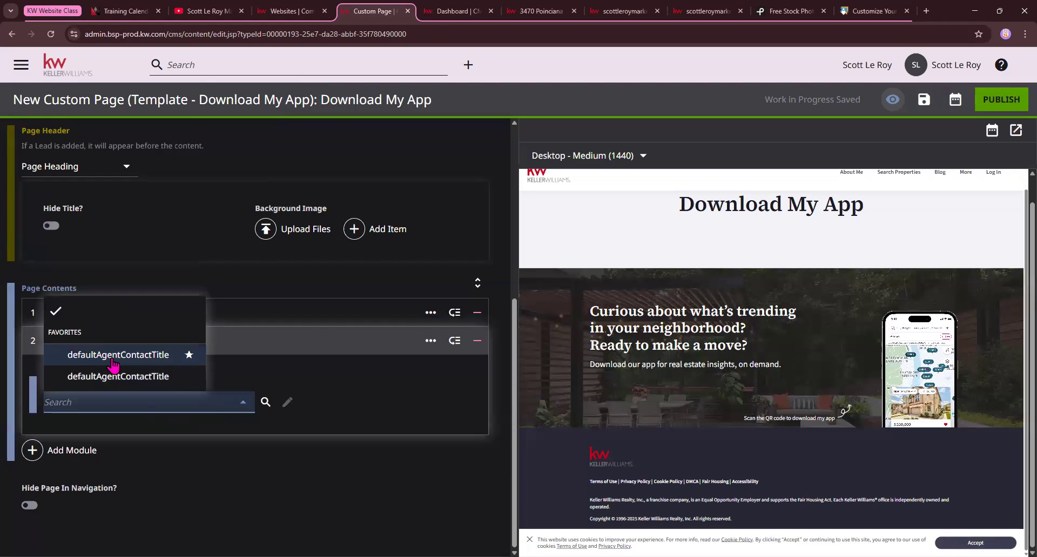
{"action": "left_click", "coordinate": [145, 356]}
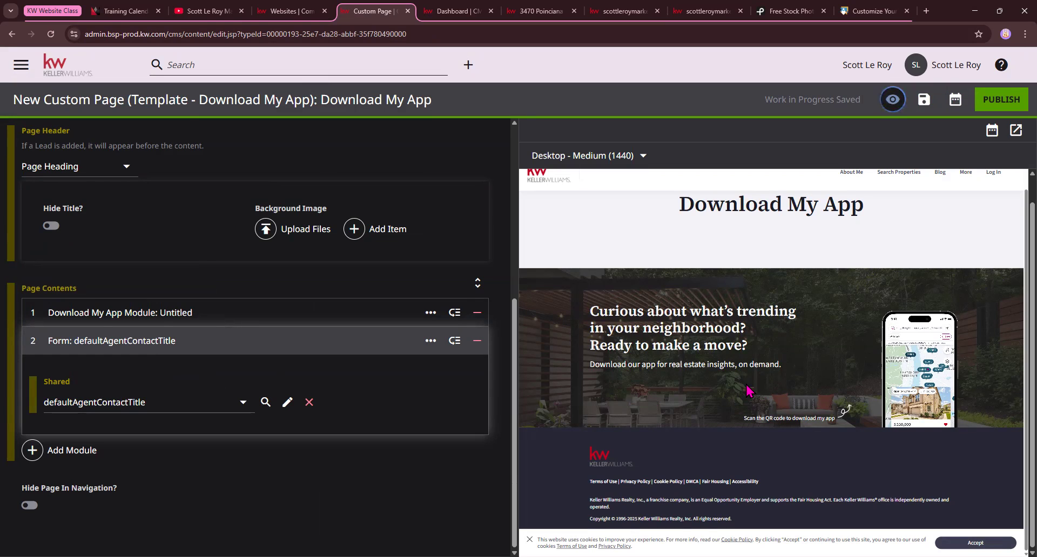
Examine the contact form and agent contact details below the app section in the Download My App page preview
{"action": "scroll", "coordinate": [747, 386], "scroll_direction": "down", "scroll_amount": 1}
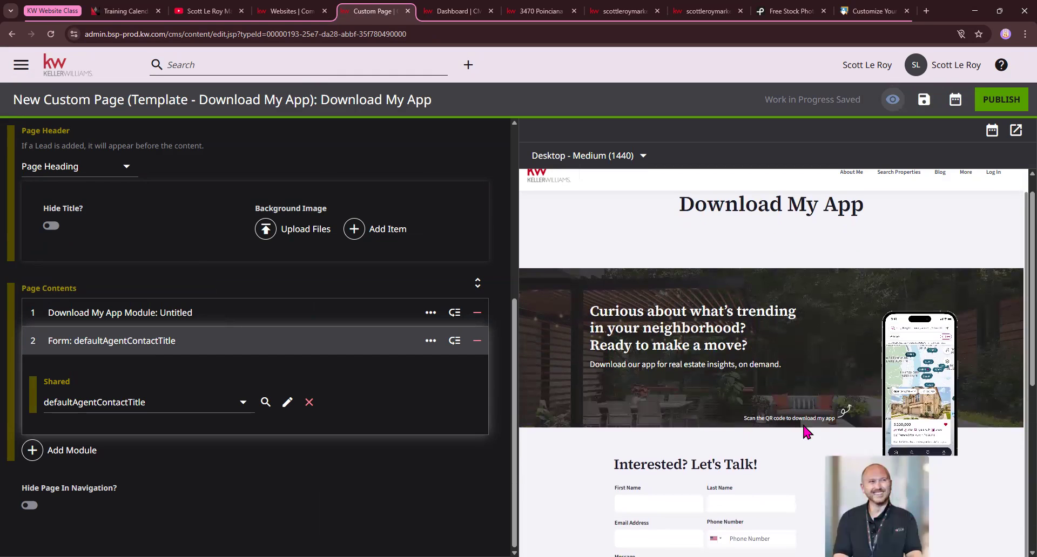
{"action": "scroll", "coordinate": [864, 432], "scroll_direction": "down", "scroll_amount": 4}
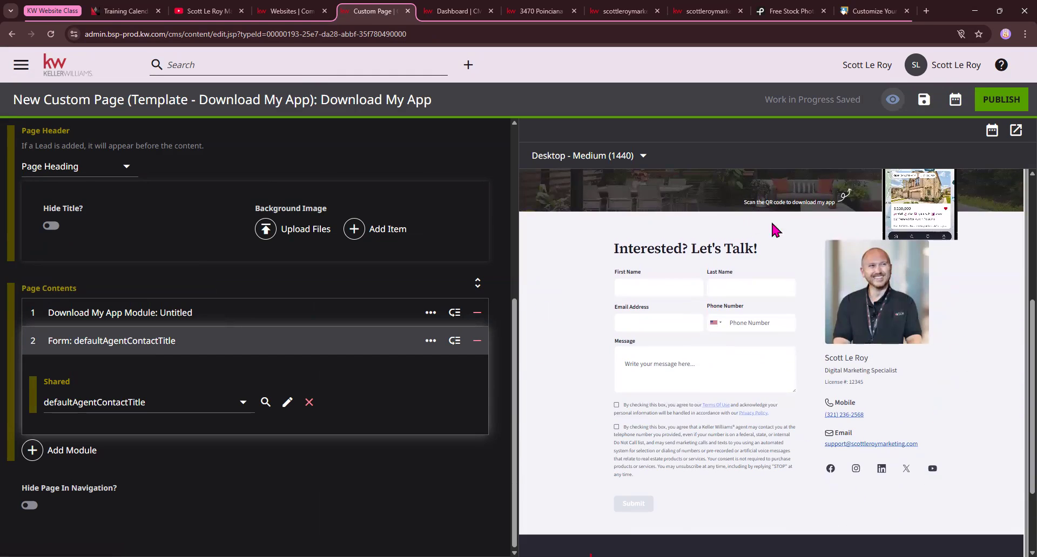
{"action": "scroll", "coordinate": [803, 457], "scroll_direction": "up", "scroll_amount": 5}
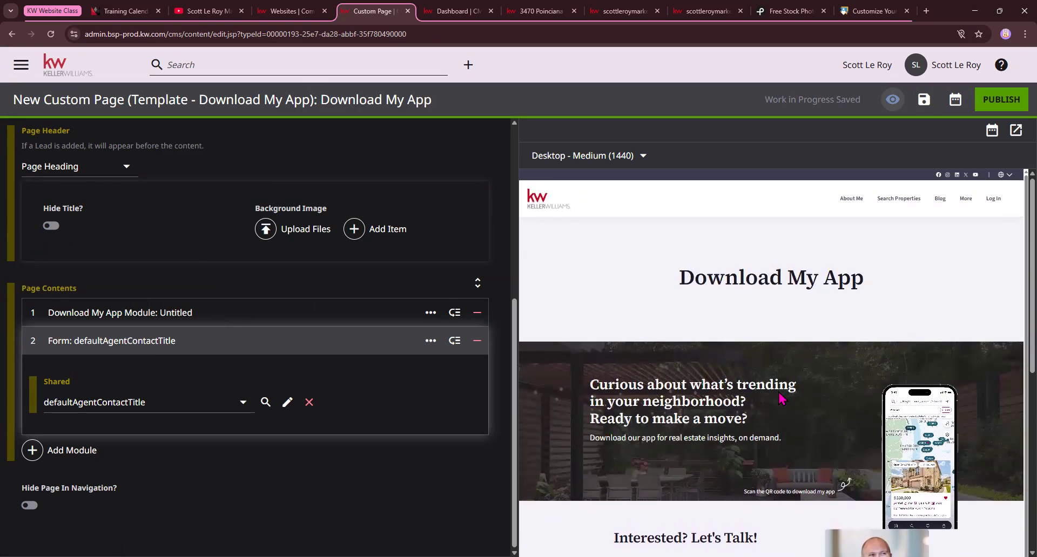
{"action": "scroll", "coordinate": [751, 404], "scroll_direction": "down", "scroll_amount": 1}
{"action": "scroll", "coordinate": [750, 402], "scroll_direction": "down", "scroll_amount": 3}
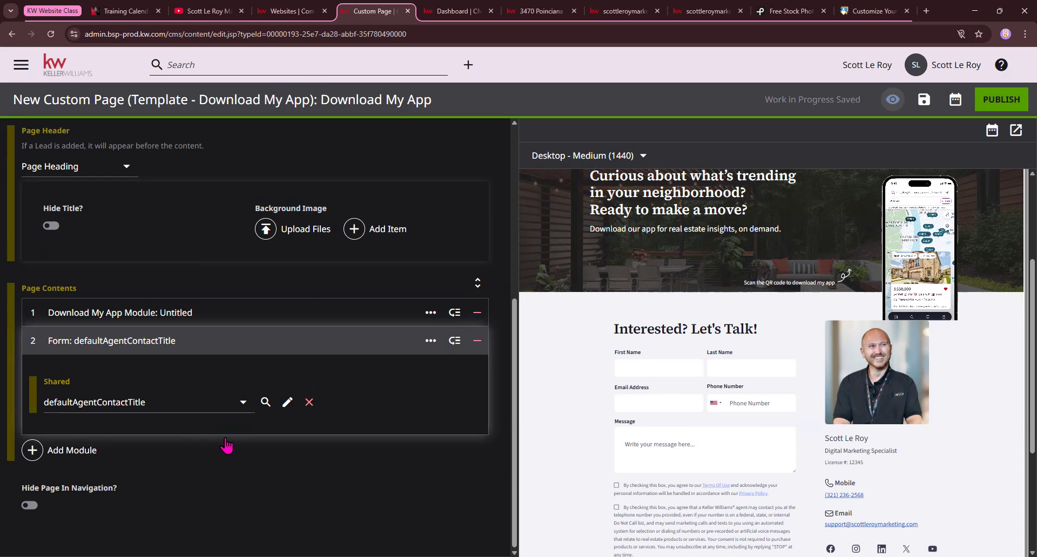
{"action": "scroll", "coordinate": [826, 432], "scroll_direction": "down", "scroll_amount": 1}
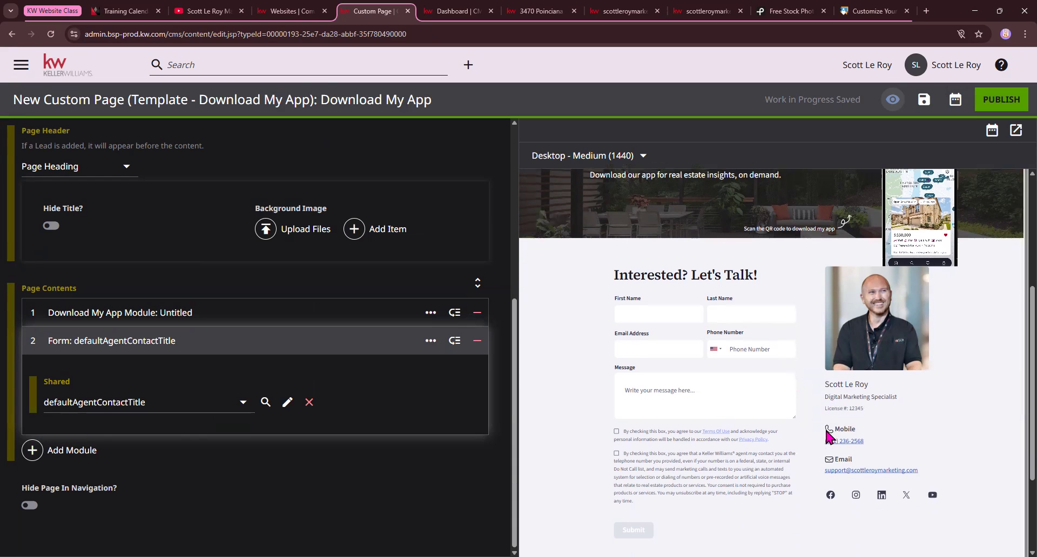
{"action": "left_click_drag", "start_coordinate": [813, 285], "coordinate": [952, 401]}
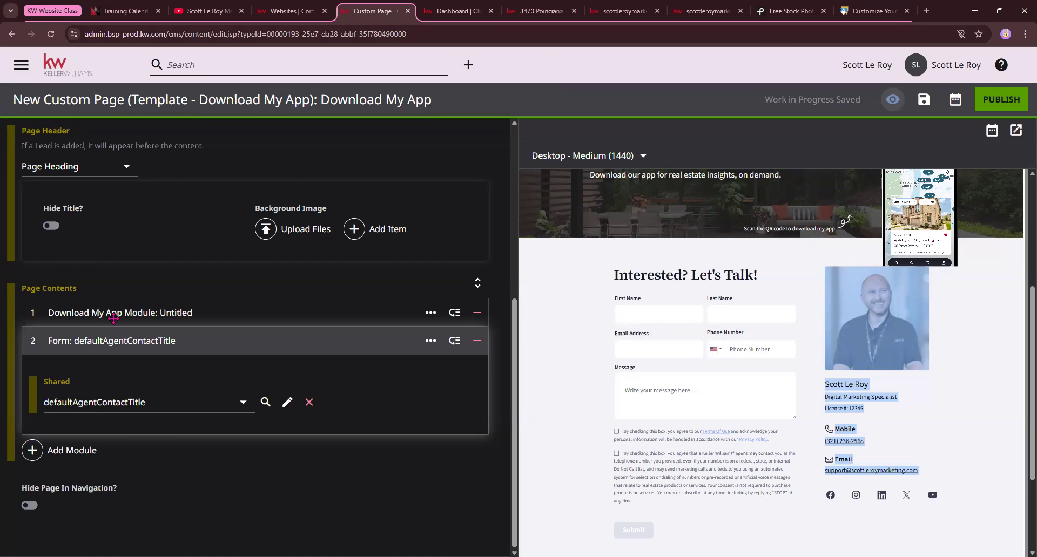
{"action": "scroll", "coordinate": [594, 336], "scroll_direction": "up", "scroll_amount": 5}
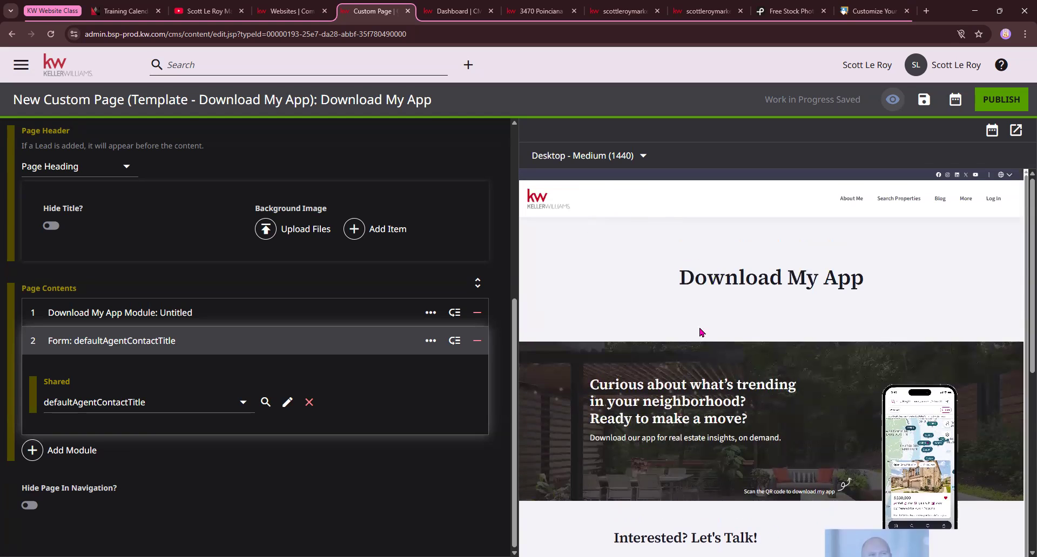
{"action": "scroll", "coordinate": [751, 438], "scroll_direction": "down", "scroll_amount": 3}
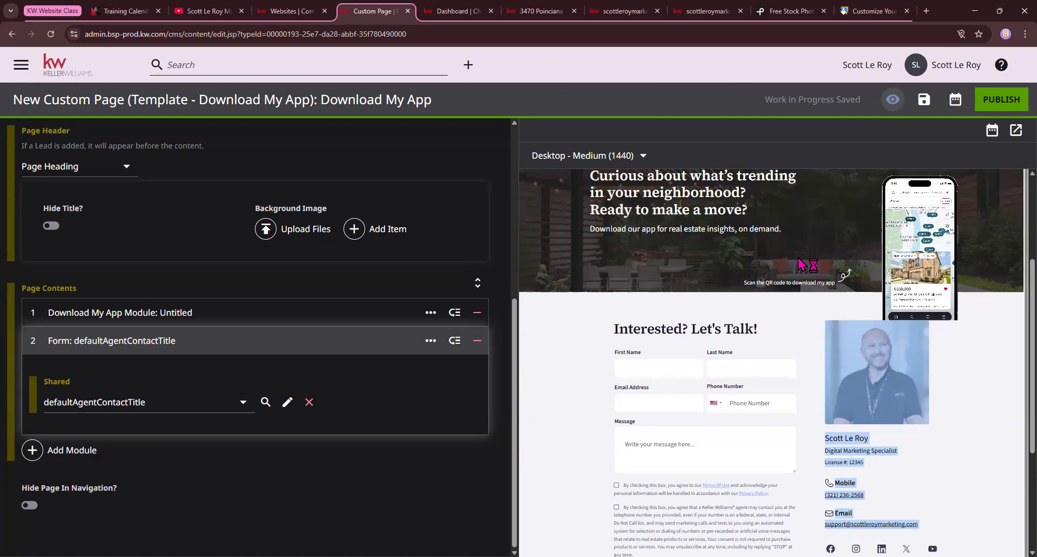
{"action": "left_click", "coordinate": [998, 102]}
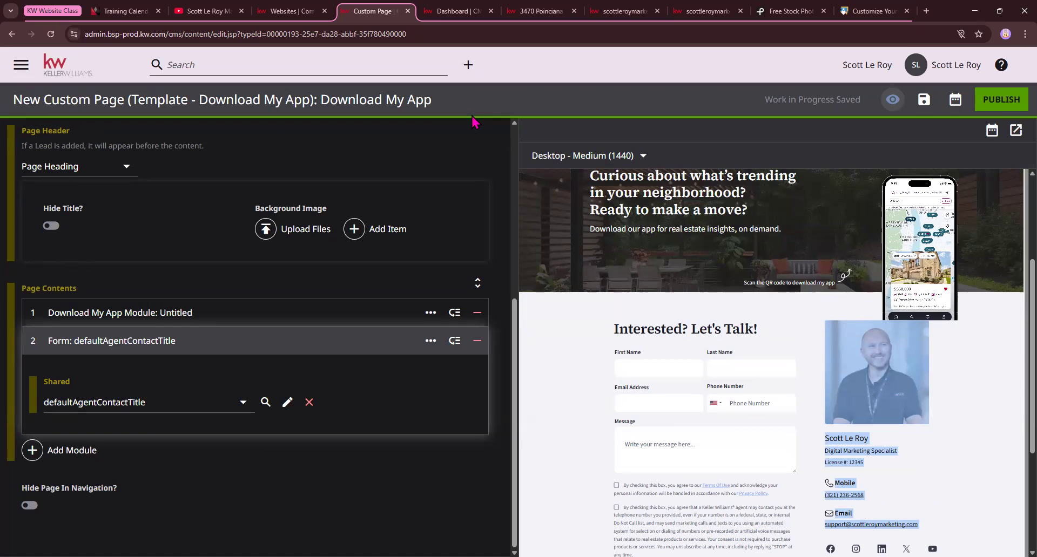
Start a new custom page from the Home Valuation template and examine its title, page contents and home value search preview
{"action": "left_click", "coordinate": [53, 69]}
{"action": "left_click", "coordinate": [566, 104]}
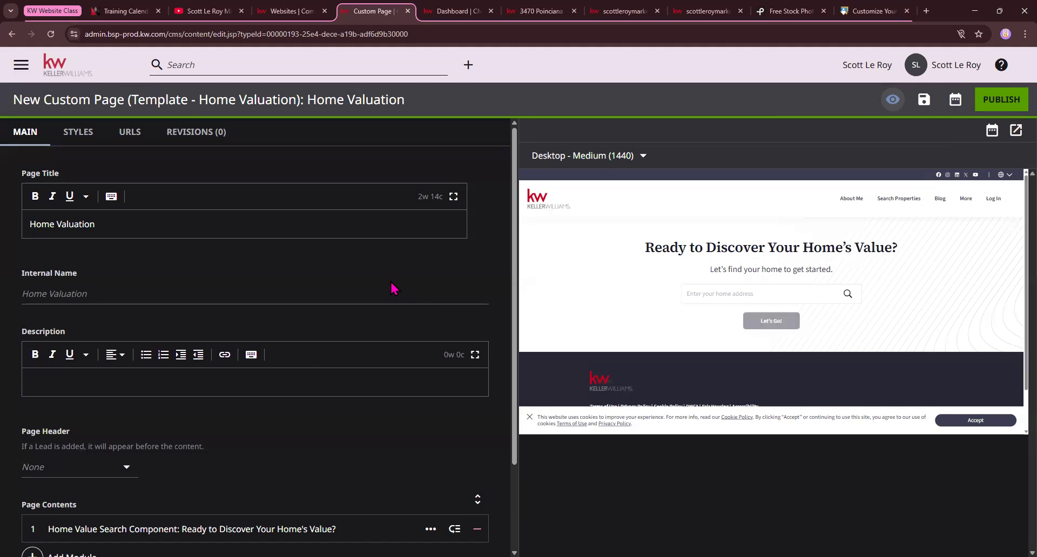
{"action": "triple_click", "coordinate": [43, 223]}
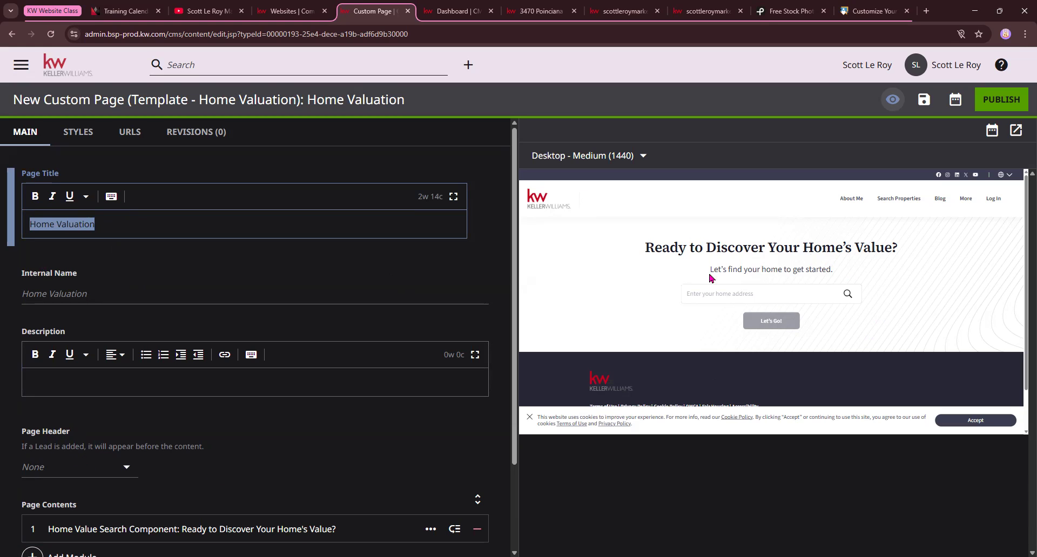
{"action": "scroll", "coordinate": [756, 265], "scroll_direction": "down", "scroll_amount": 1}
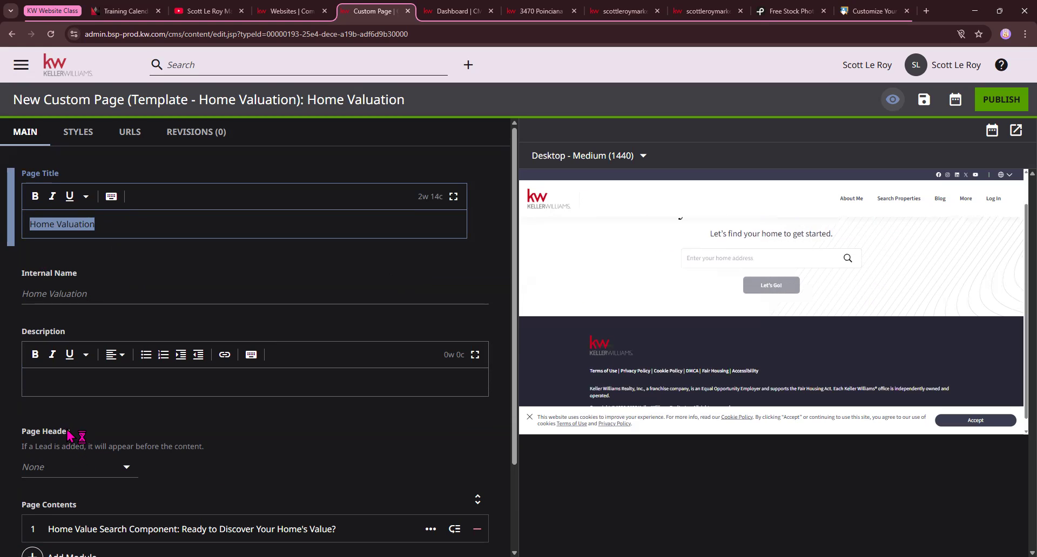
{"action": "scroll", "coordinate": [69, 435], "scroll_direction": "down", "scroll_amount": 2}
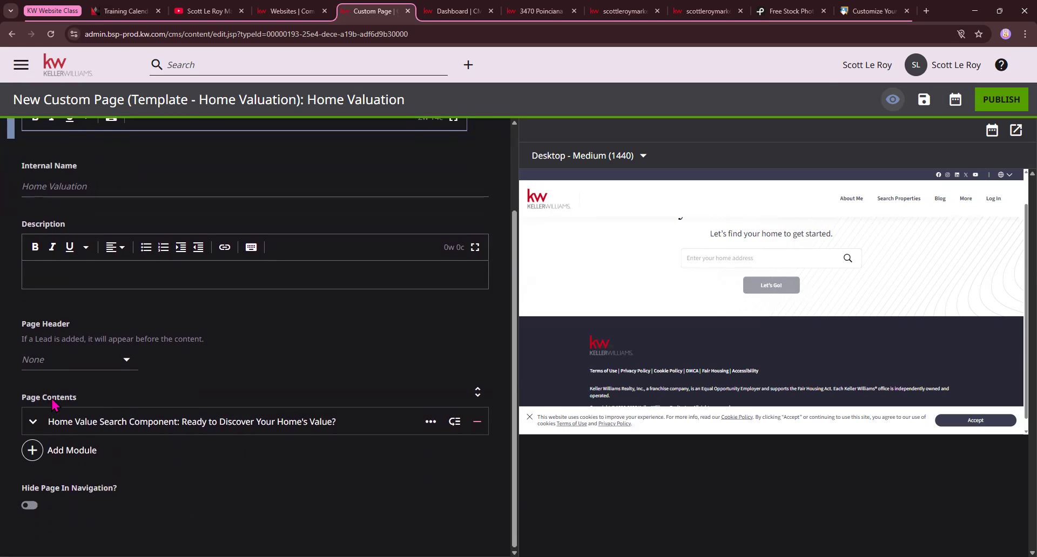
{"action": "scroll", "coordinate": [822, 240], "scroll_direction": "up", "scroll_amount": 1}
{"action": "left_click_drag", "start_coordinate": [640, 249], "coordinate": [848, 338]}
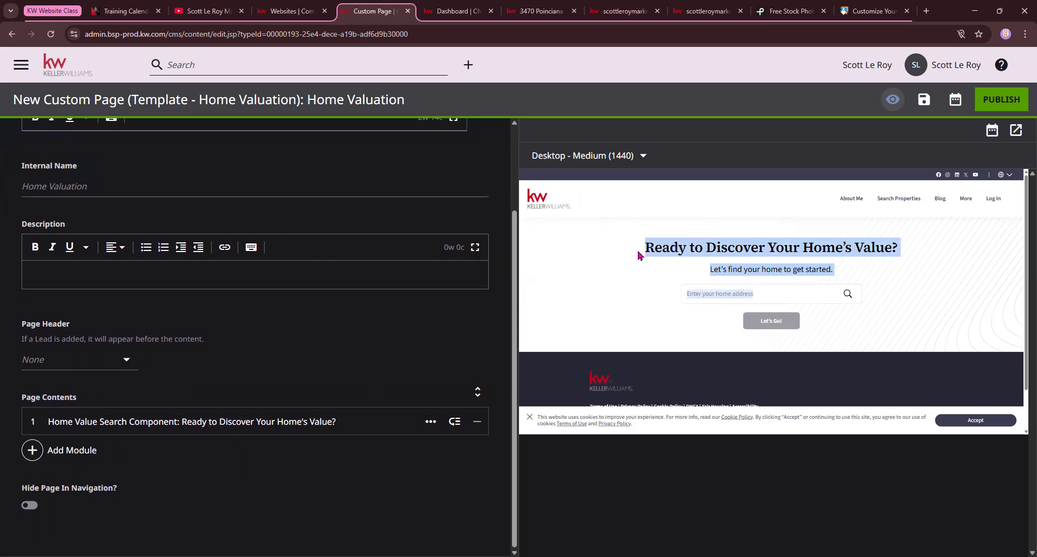
{"action": "left_click", "coordinate": [662, 251]}
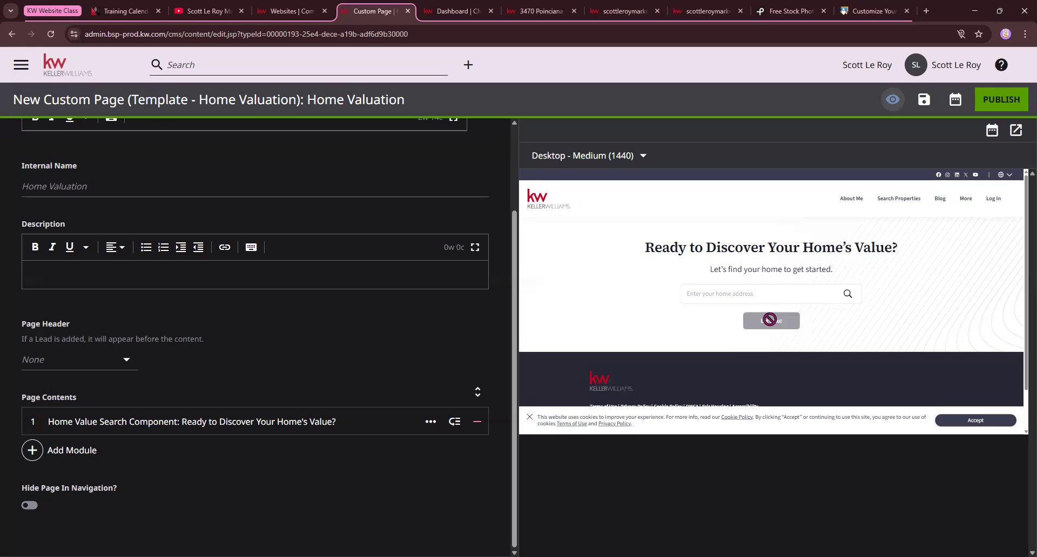
Close the extra Dashboard browser tab and return to the Home Valuation page editor
{"action": "left_click", "coordinate": [286, 11]}
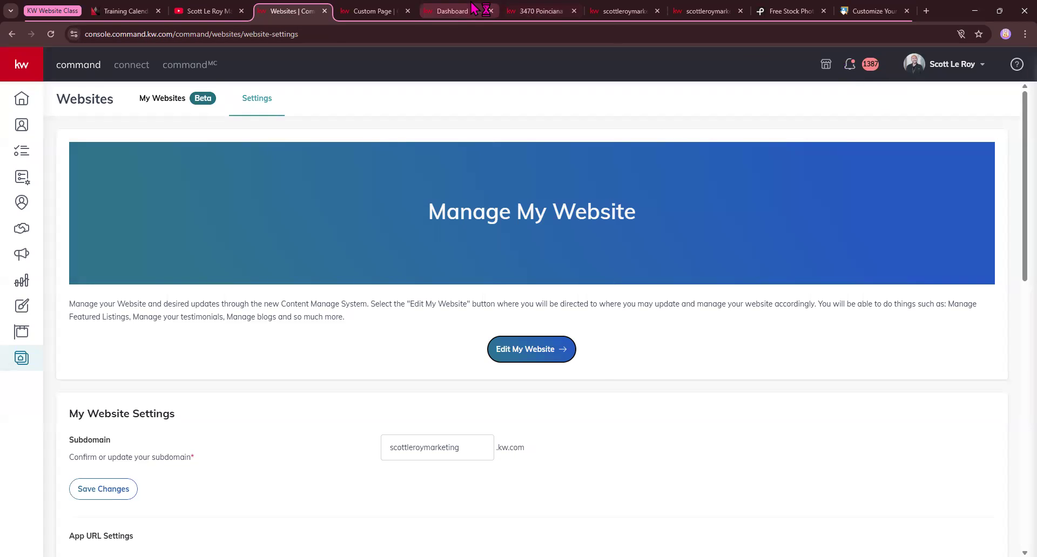
{"action": "left_click", "coordinate": [455, 11]}
{"action": "left_click", "coordinate": [385, 11]}
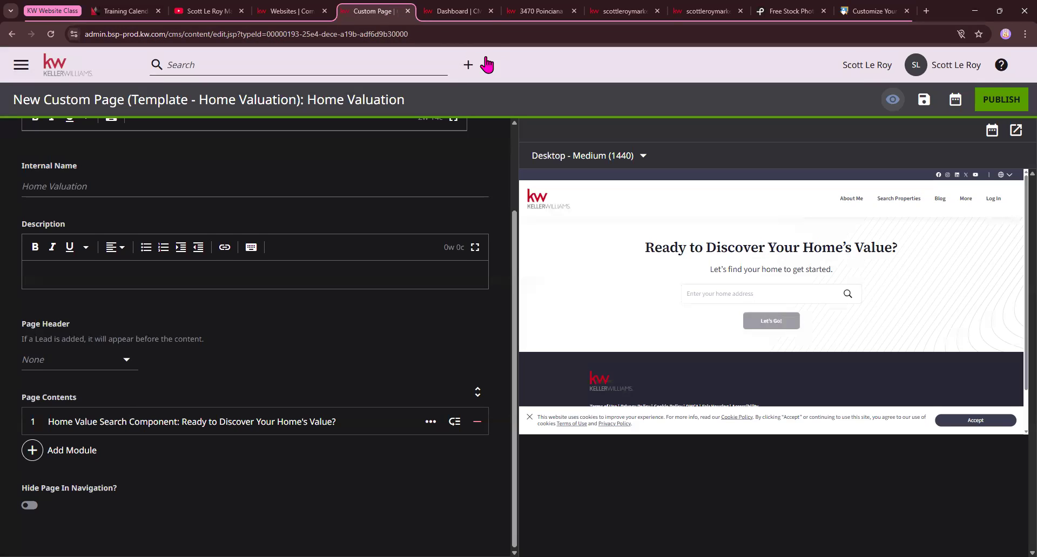
{"action": "left_click", "coordinate": [491, 11]}
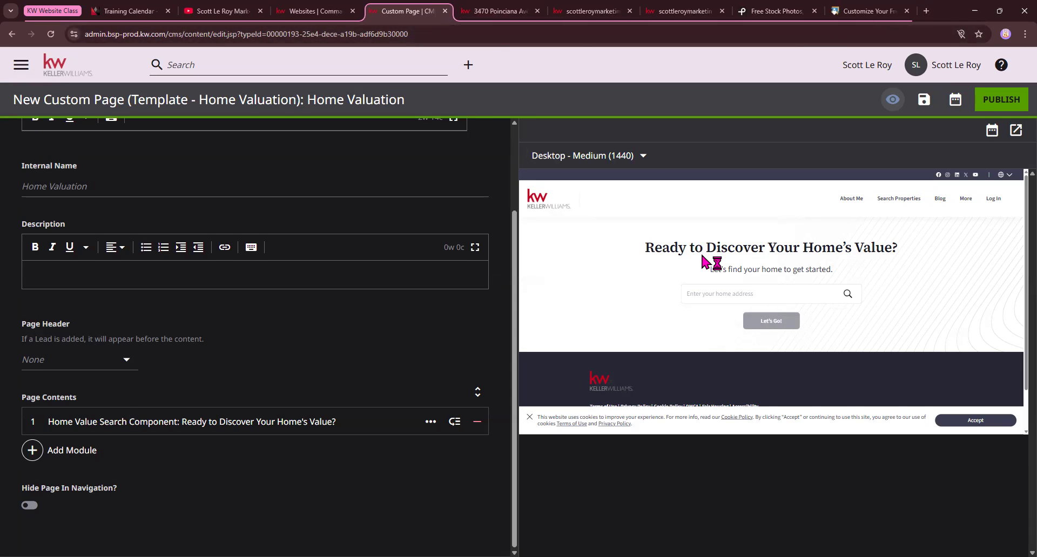
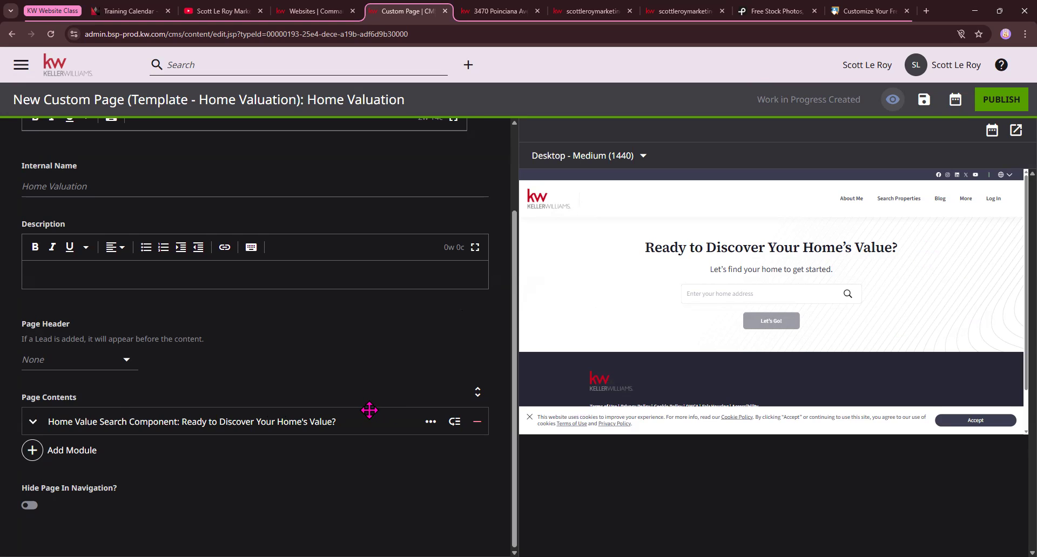
Add a Form module to the Home Valuation page's contents below the Home Value Search Component
{"action": "left_click", "coordinate": [64, 451]}
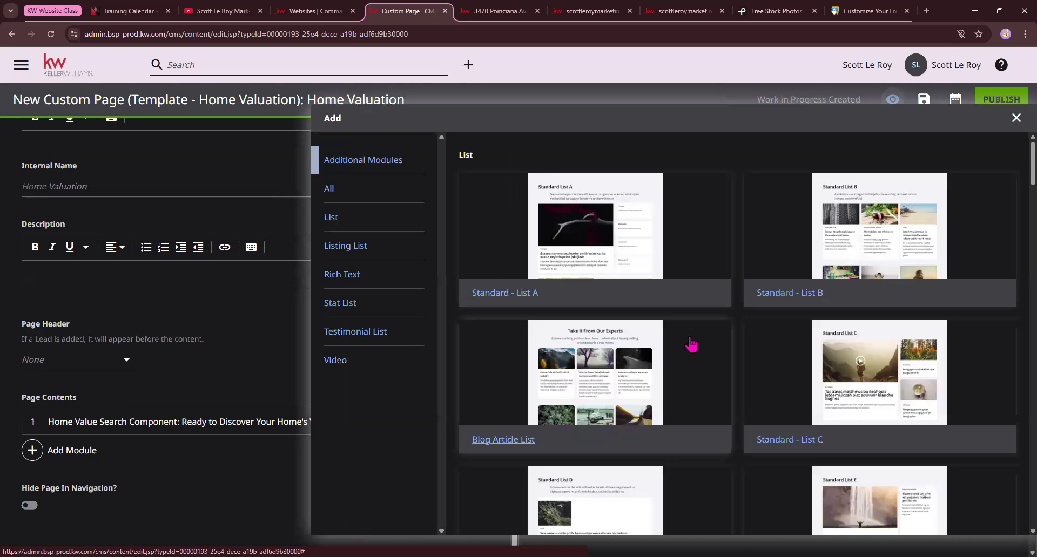
{"action": "scroll", "coordinate": [691, 344], "scroll_direction": "down", "scroll_amount": 15}
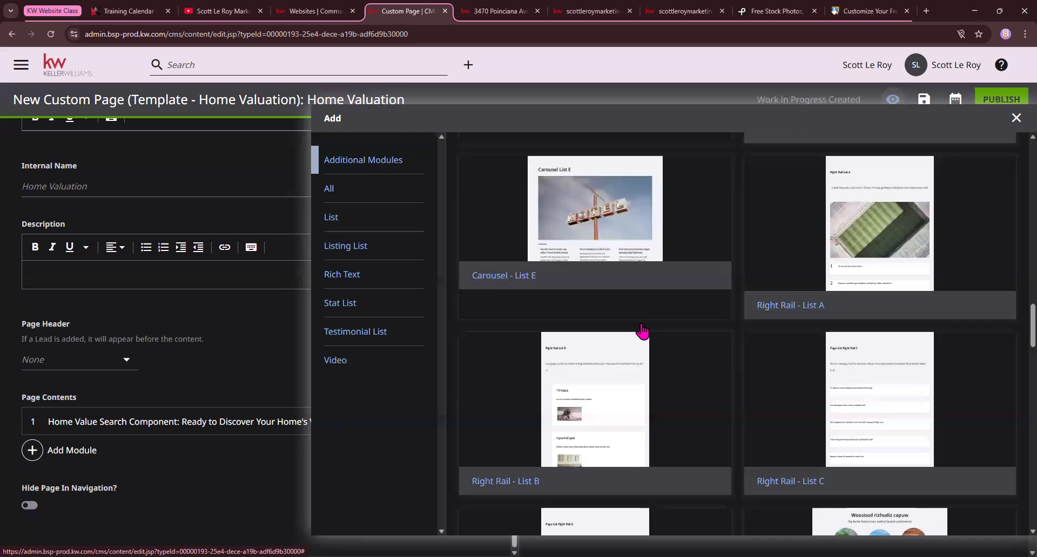
{"action": "scroll", "coordinate": [643, 332], "scroll_direction": "down", "scroll_amount": 15}
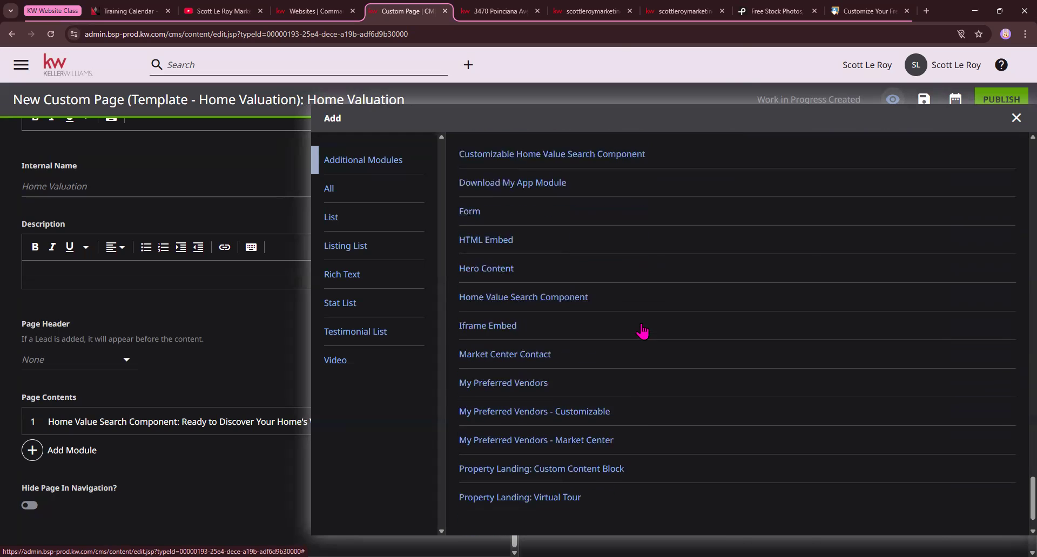
{"action": "left_click", "coordinate": [468, 204]}
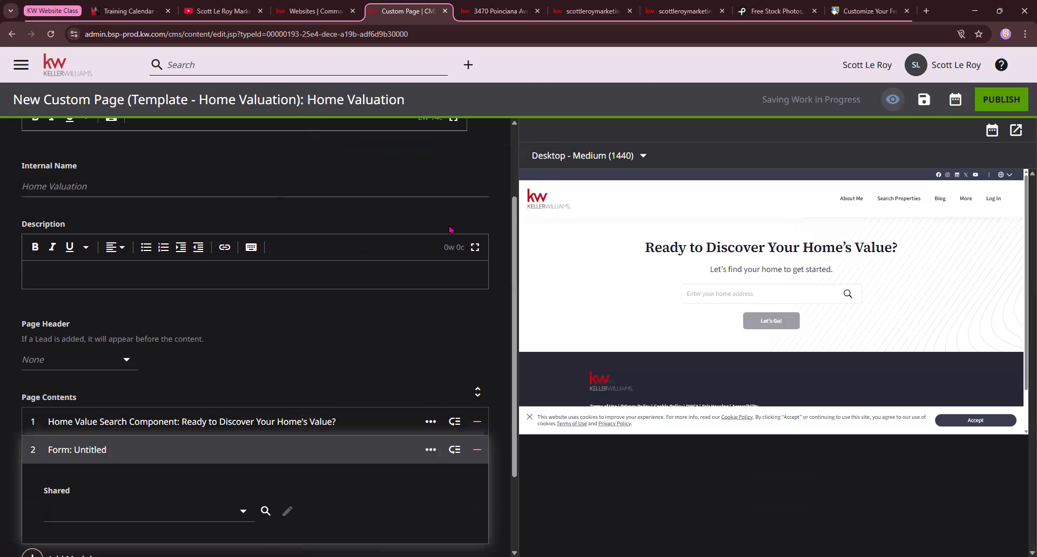
Assign defaultAgentContactTitle as the new module's shared form and check the contact section in the Home Valuation page preview
{"action": "scroll", "coordinate": [449, 229], "scroll_direction": "down", "scroll_amount": 2}
{"action": "left_click", "coordinate": [218, 405]}
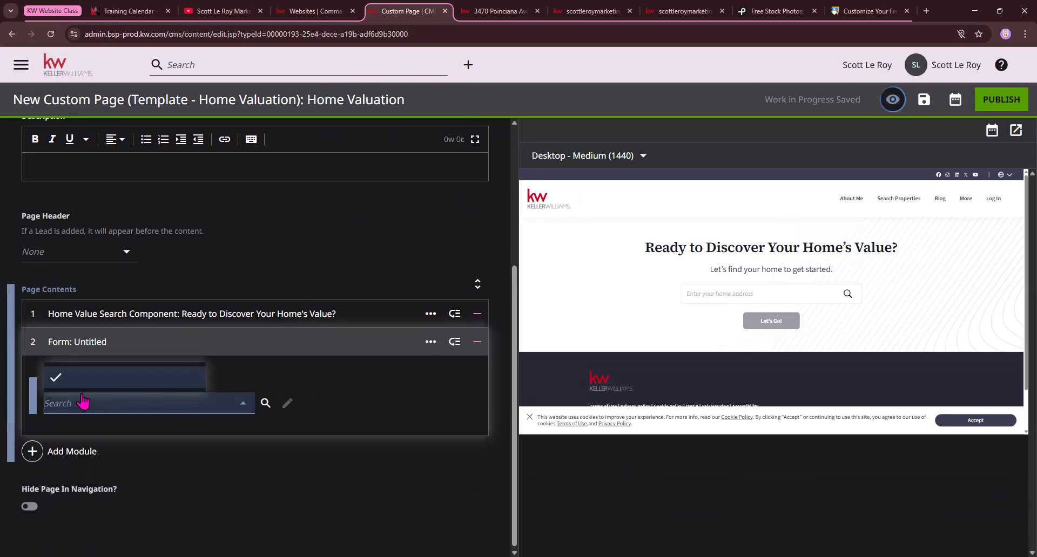
{"action": "left_click", "coordinate": [139, 353]}
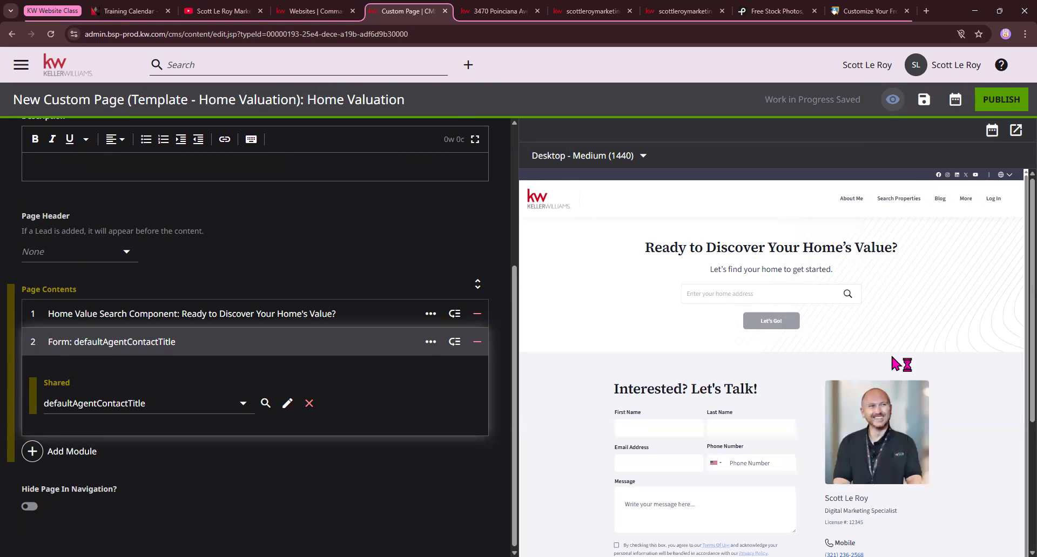
{"action": "scroll", "coordinate": [851, 349], "scroll_direction": "down", "scroll_amount": 1}
{"action": "scroll", "coordinate": [891, 335], "scroll_direction": "down", "scroll_amount": 8}
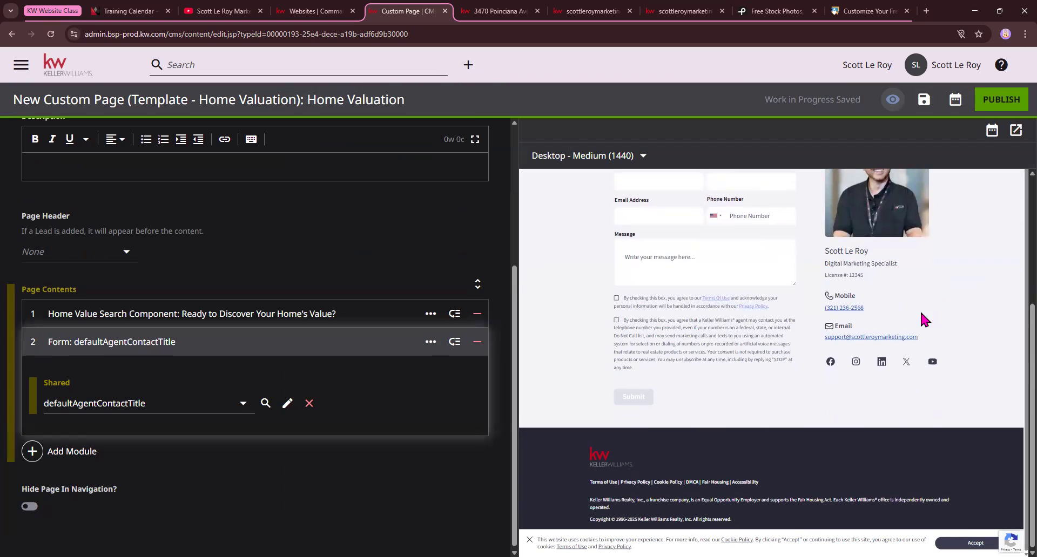
{"action": "scroll", "coordinate": [921, 324], "scroll_direction": "up", "scroll_amount": 5}
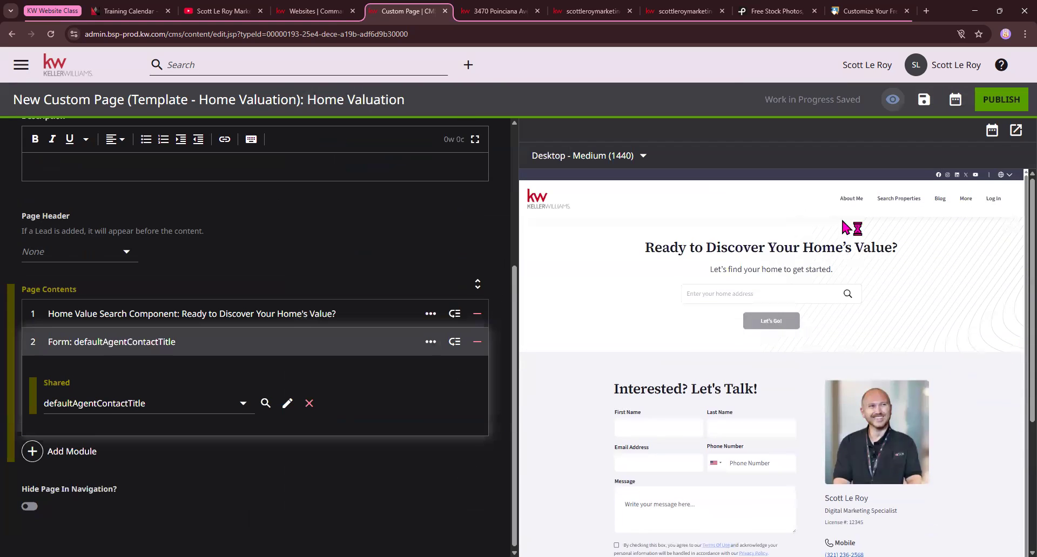
Set the page header to Page Heading and upload the house photo Resizer (1).jpg from Downloads as its background image
{"action": "left_click", "coordinate": [86, 252]}
{"action": "left_click", "coordinate": [83, 300]}
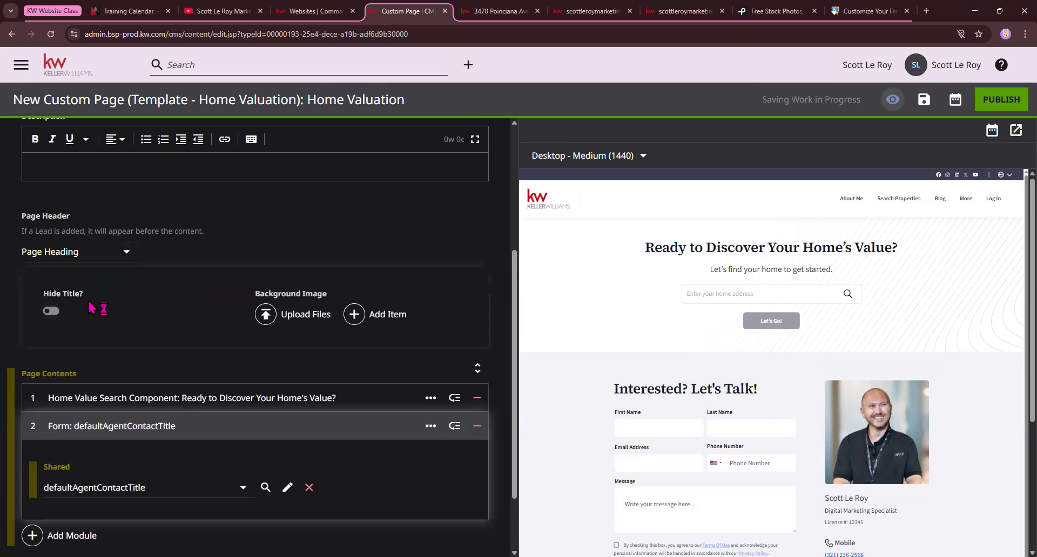
{"action": "left_click", "coordinate": [298, 323]}
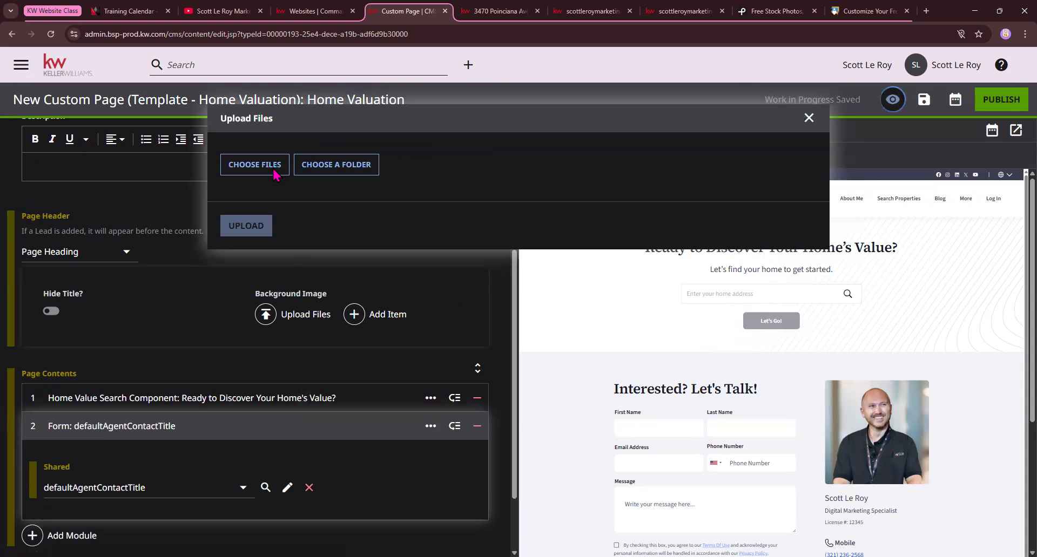
{"action": "left_click", "coordinate": [254, 164]}
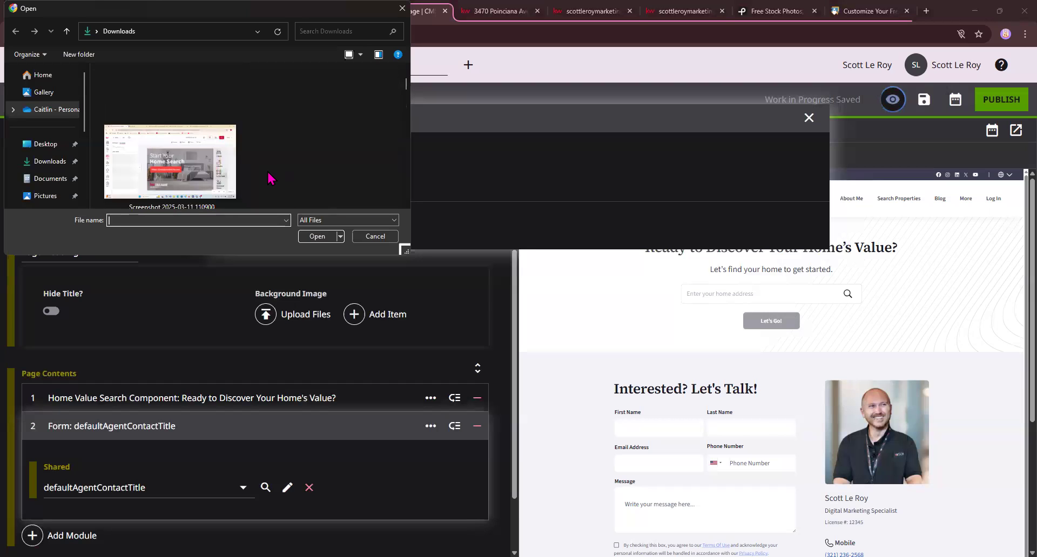
{"action": "scroll", "coordinate": [271, 178], "scroll_direction": "down", "scroll_amount": 5}
{"action": "scroll", "coordinate": [269, 176], "scroll_direction": "down", "scroll_amount": 10}
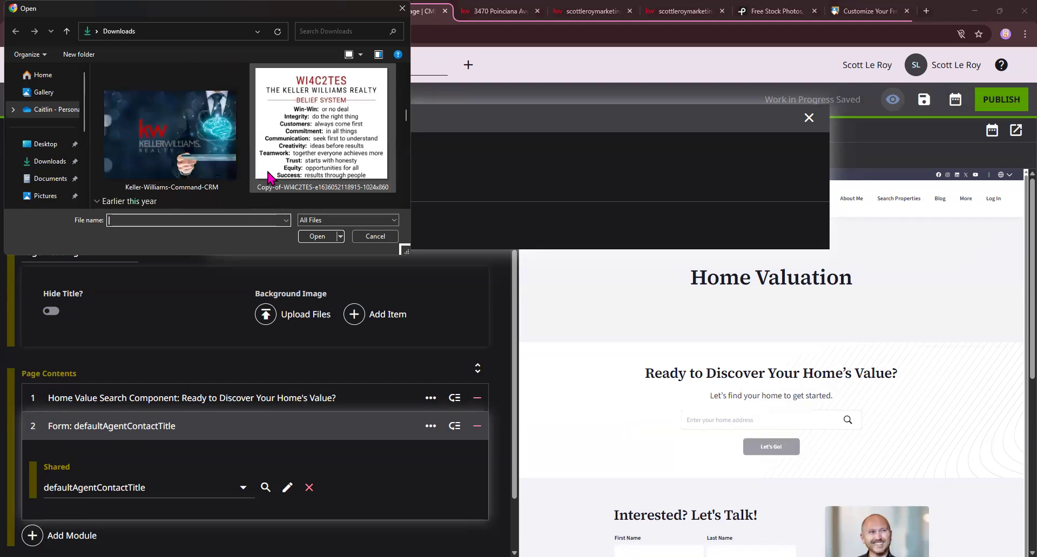
{"action": "scroll", "coordinate": [268, 175], "scroll_direction": "down", "scroll_amount": 6}
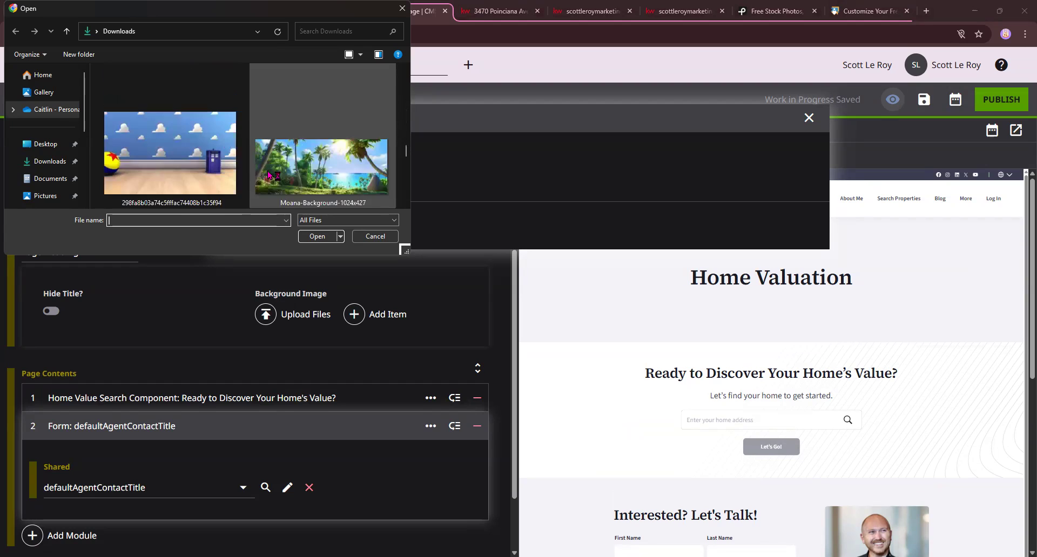
{"action": "scroll", "coordinate": [270, 176], "scroll_direction": "up", "scroll_amount": 10}
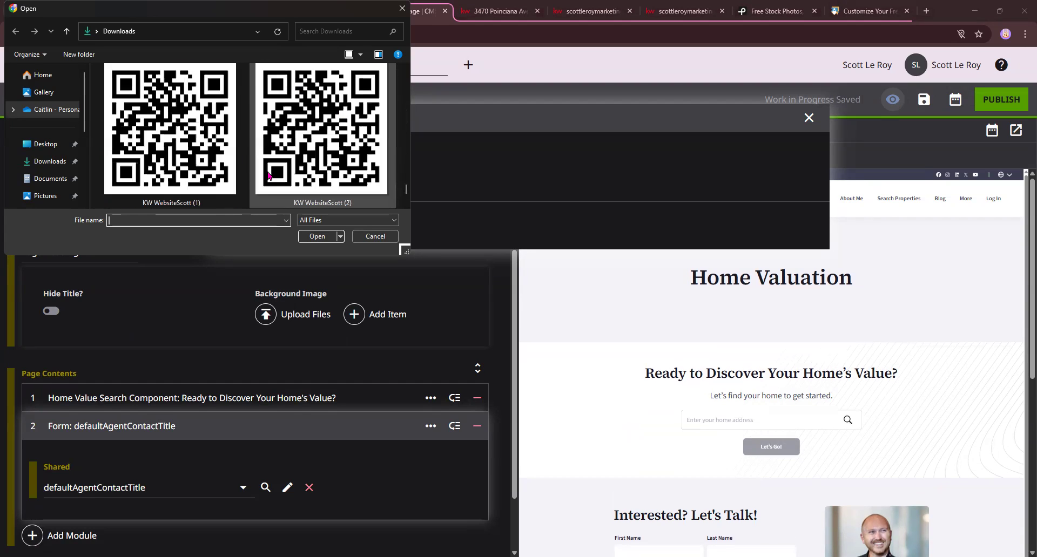
{"action": "scroll", "coordinate": [268, 176], "scroll_direction": "down", "scroll_amount": 4}
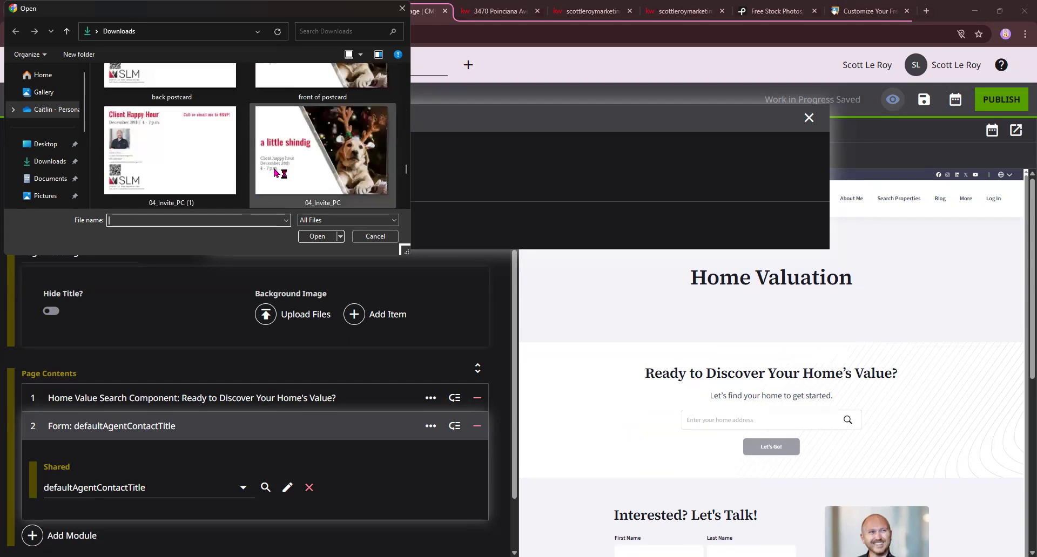
{"action": "left_click", "coordinate": [180, 172]}
{"action": "double_click", "coordinate": [180, 171]}
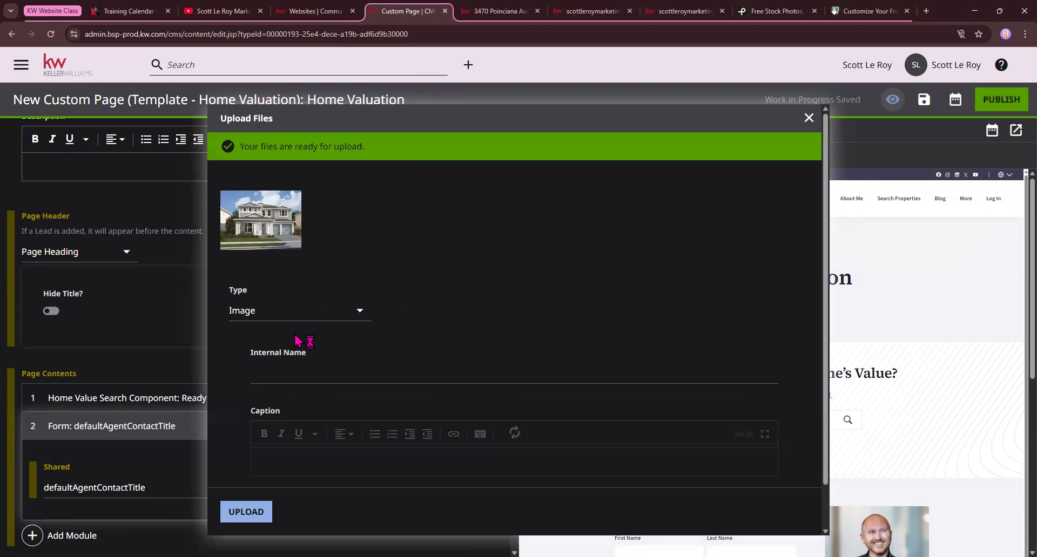
{"action": "left_click", "coordinate": [248, 512]}
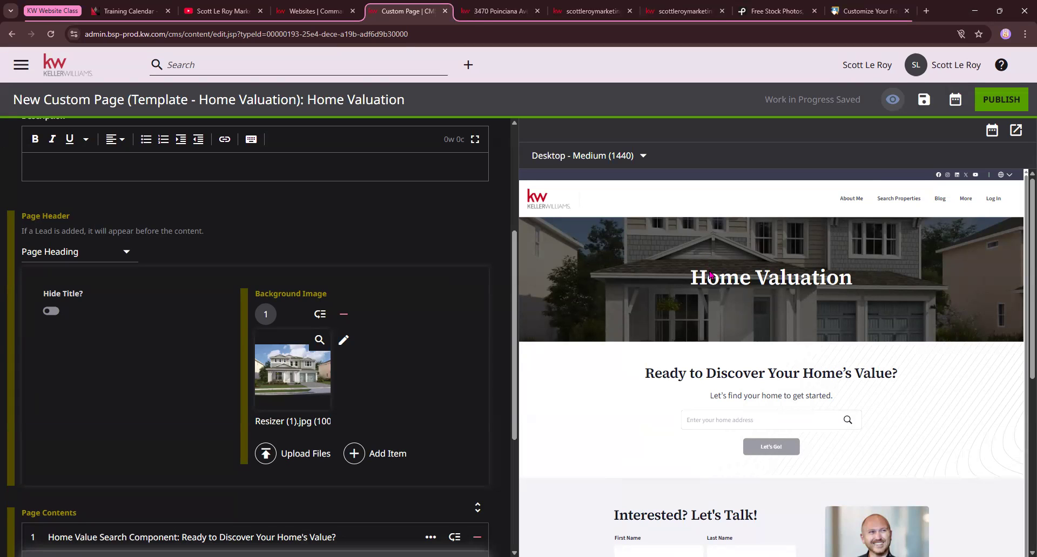
Preview the header at Desktop Small, Desktop Large, Tablet Portrait, Mobile Landscape and Mobile Portrait sizes, and return to Desktop Medium (1440)
{"action": "left_click", "coordinate": [640, 156]}
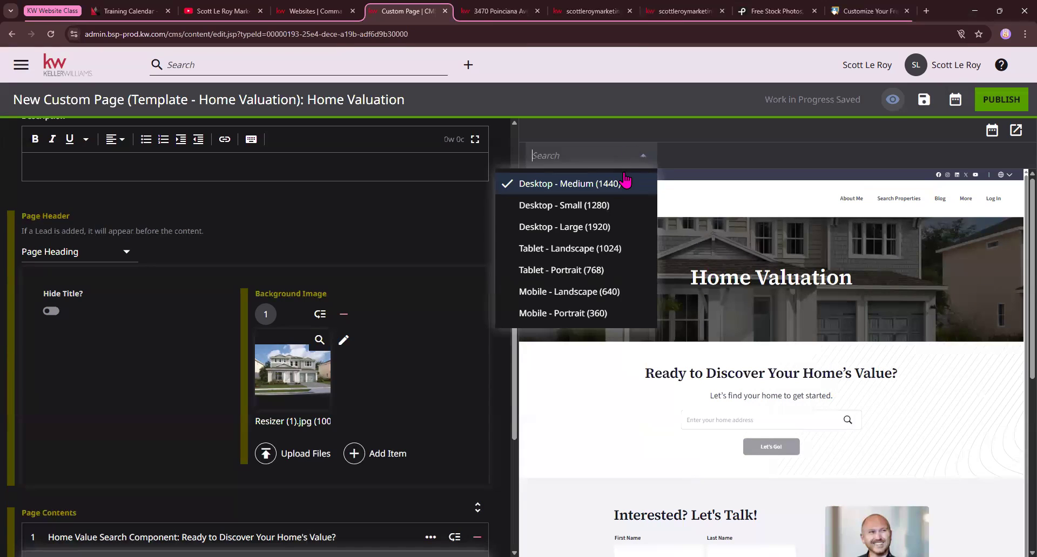
{"action": "left_click", "coordinate": [603, 206]}
{"action": "left_click", "coordinate": [626, 156]}
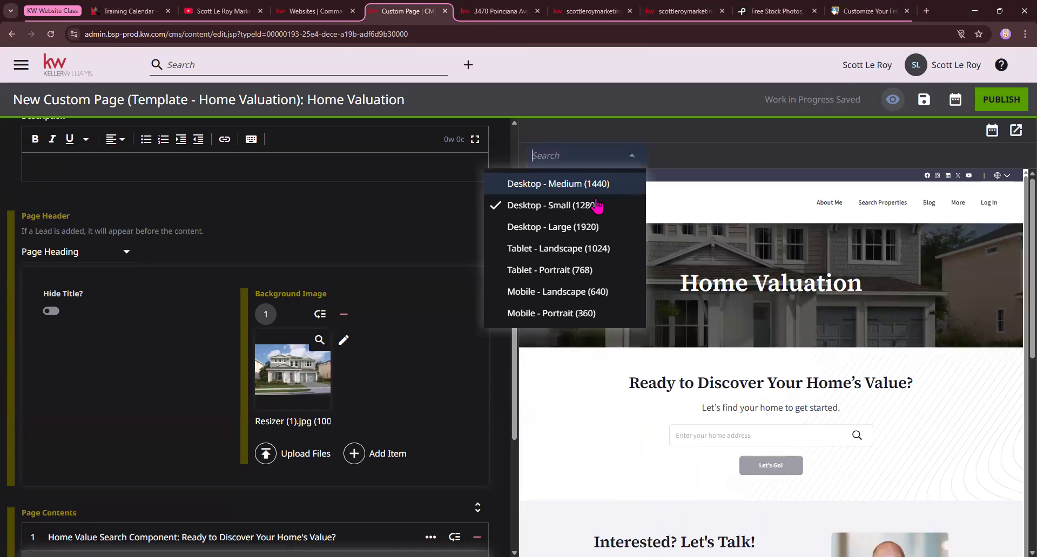
{"action": "left_click", "coordinate": [585, 231]}
{"action": "left_click", "coordinate": [618, 158]}
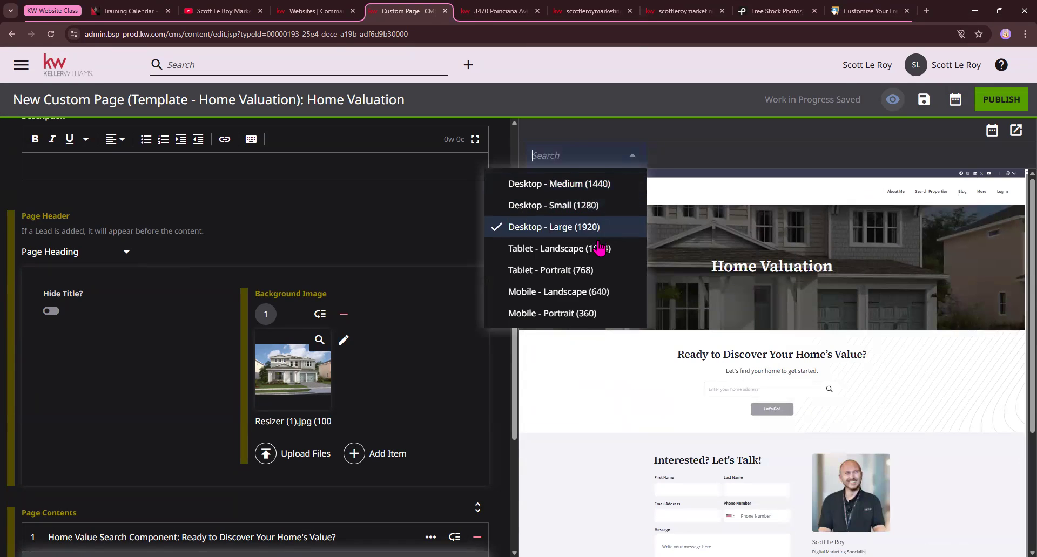
{"action": "left_click", "coordinate": [582, 269]}
{"action": "left_click", "coordinate": [678, 156]}
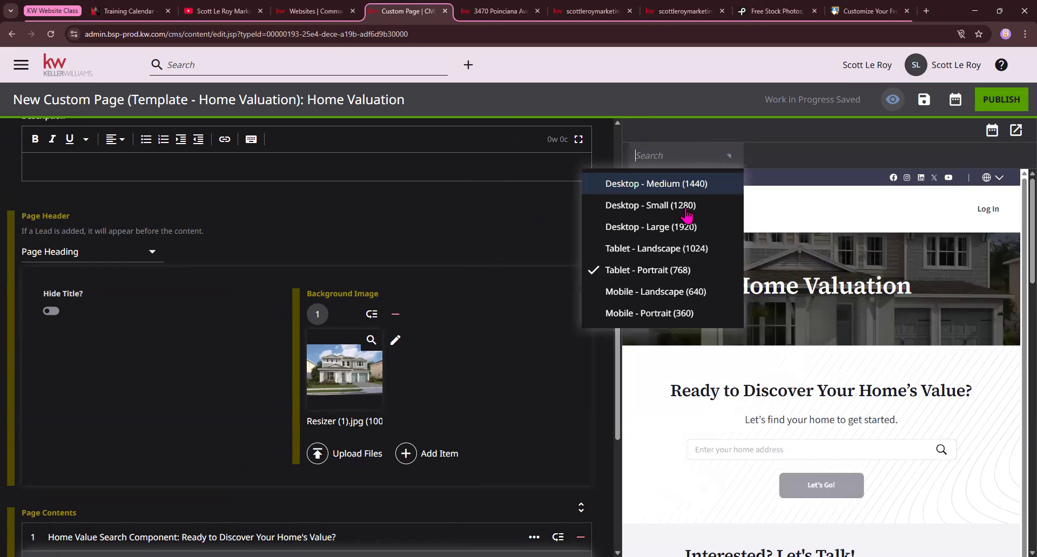
{"action": "left_click", "coordinate": [667, 292]}
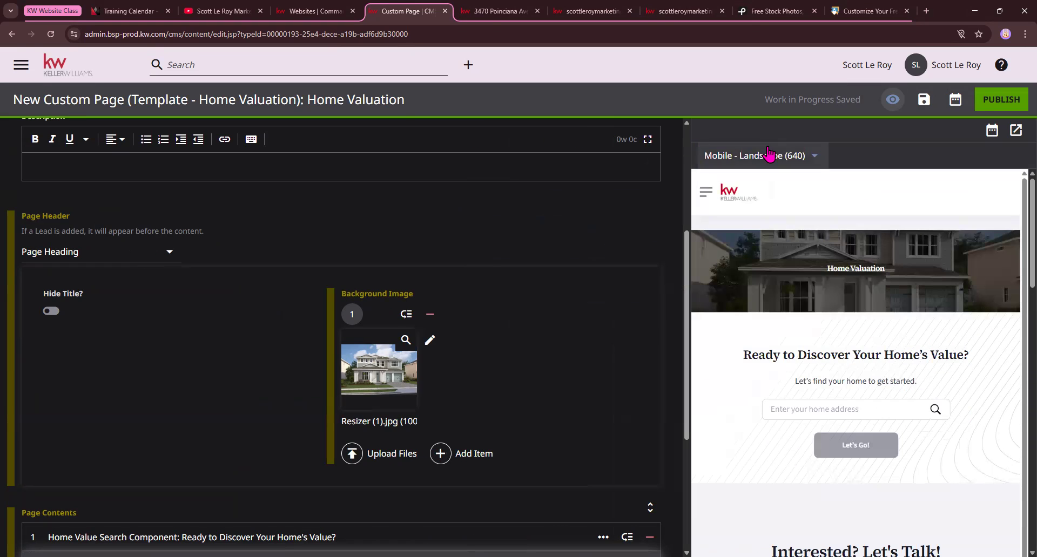
{"action": "left_click", "coordinate": [781, 155]}
{"action": "left_click", "coordinate": [747, 314]}
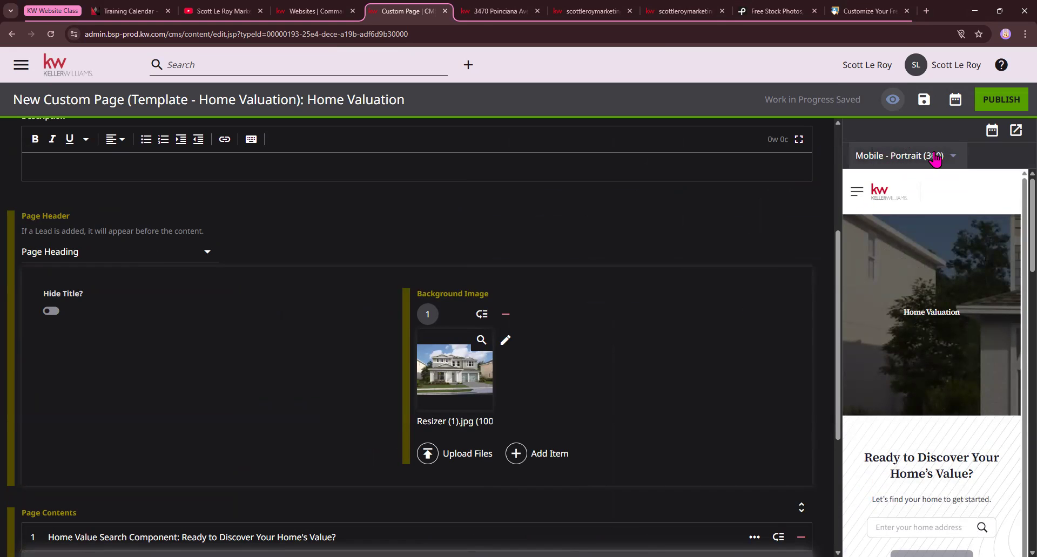
{"action": "left_click", "coordinate": [928, 156]}
{"action": "left_click", "coordinate": [873, 186]}
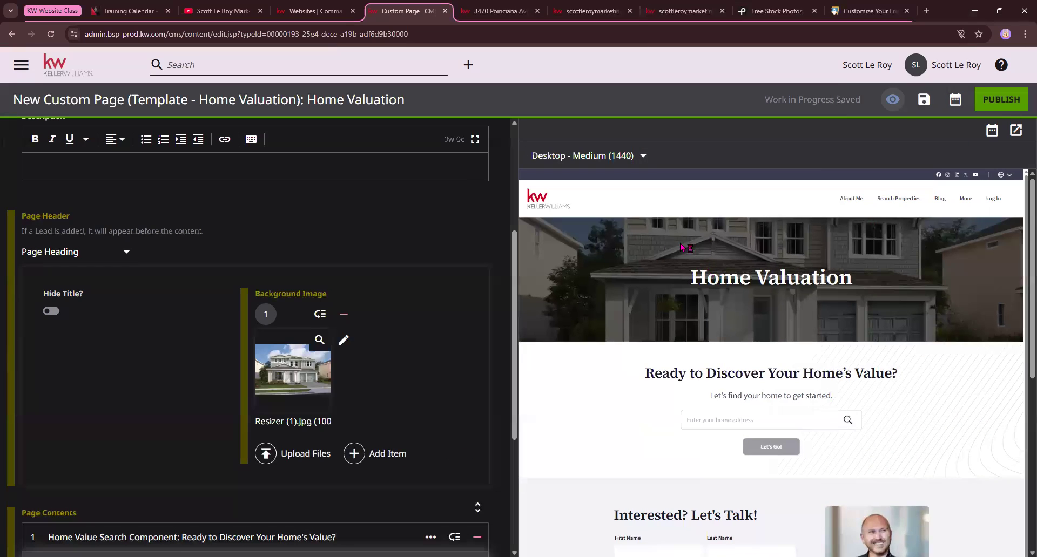
Compare the page header at the Desktop Large (1920), Small (1280) and Medium (1440) preview sizes
{"action": "left_click", "coordinate": [637, 161]}
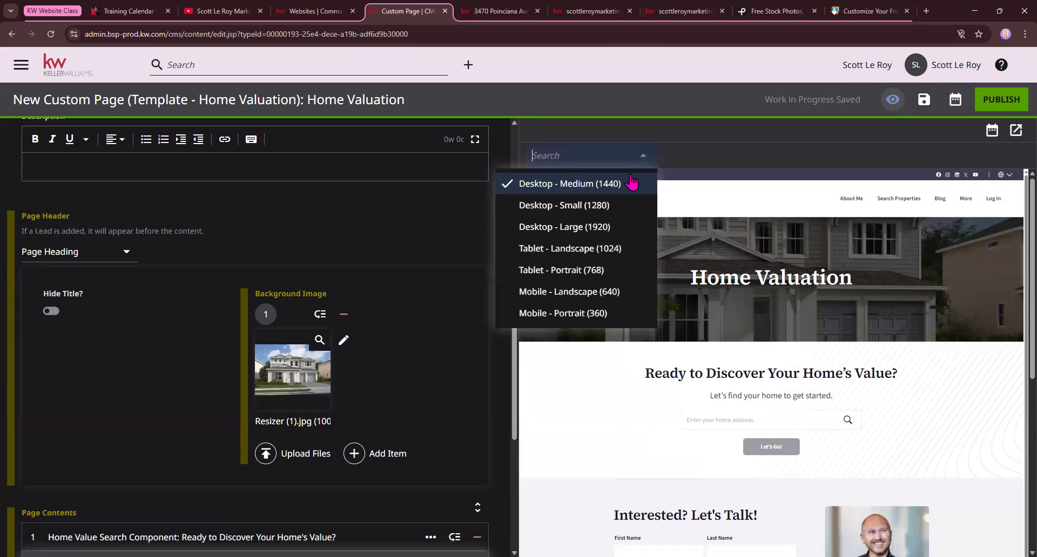
{"action": "left_click", "coordinate": [597, 229]}
{"action": "left_click", "coordinate": [629, 157]}
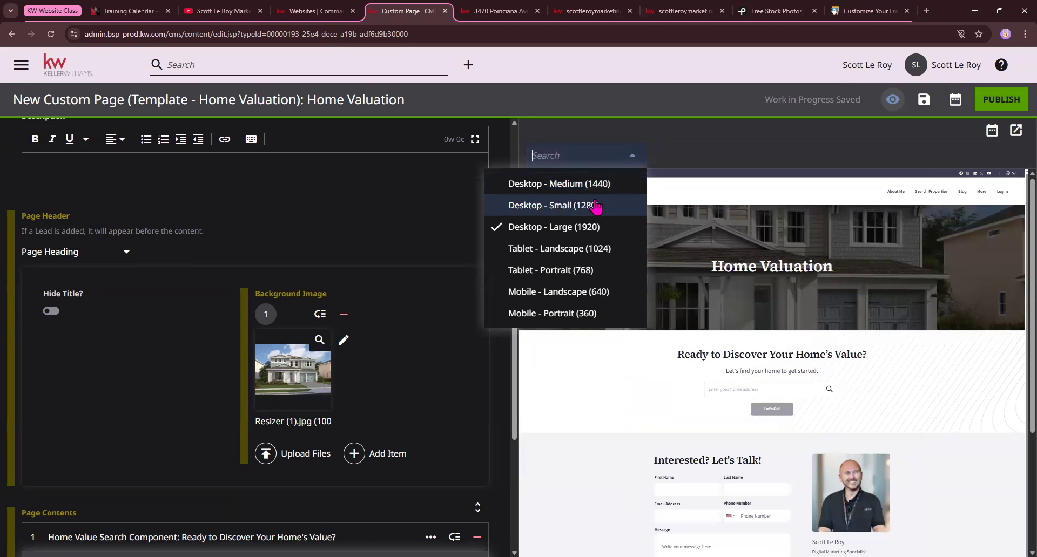
{"action": "left_click", "coordinate": [596, 203]}
{"action": "left_click", "coordinate": [629, 156]}
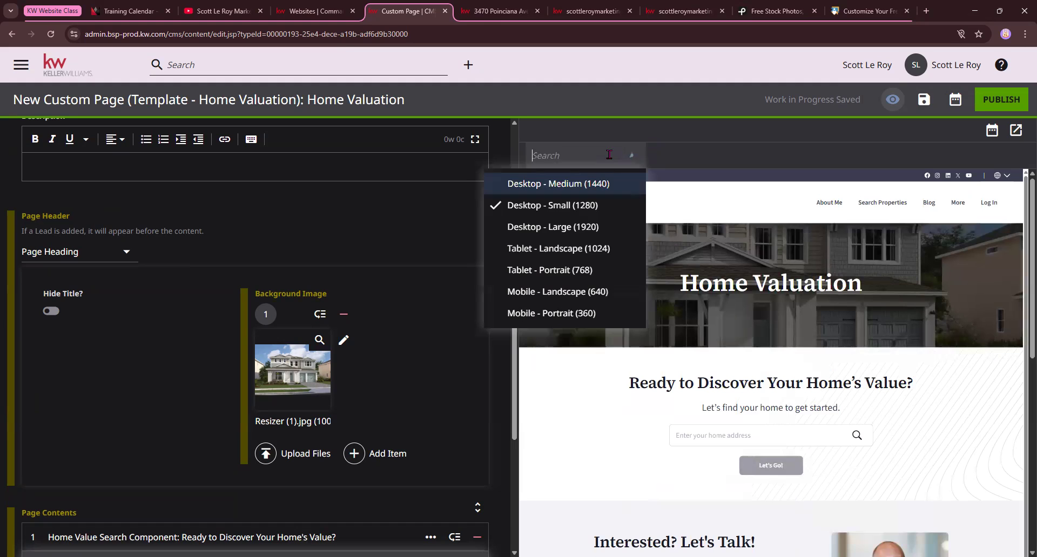
{"action": "left_click", "coordinate": [585, 185]}
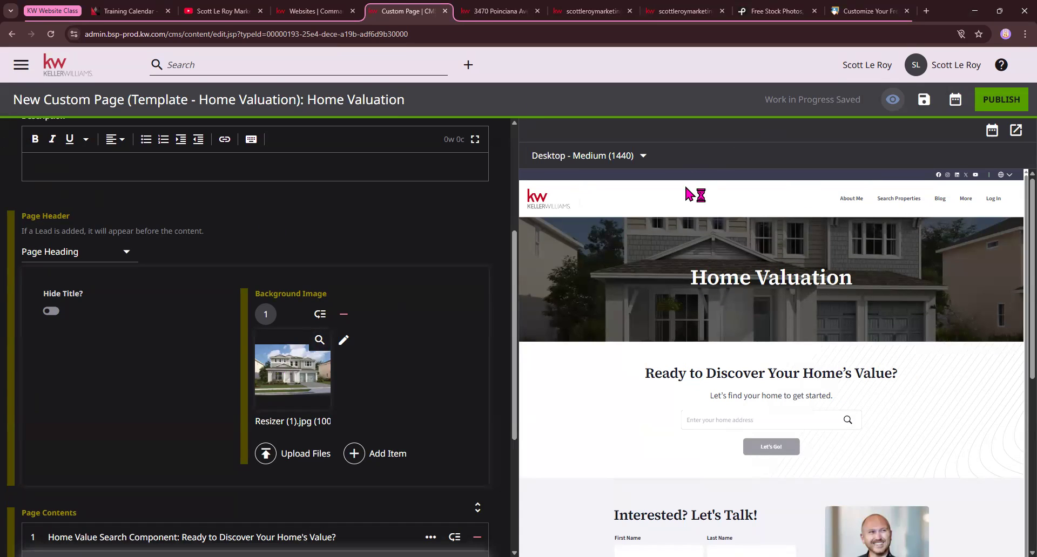
Leave the Home Valuation page editor without publishing and return to the CMS dashboard
{"action": "scroll", "coordinate": [836, 444], "scroll_direction": "down", "scroll_amount": 1}
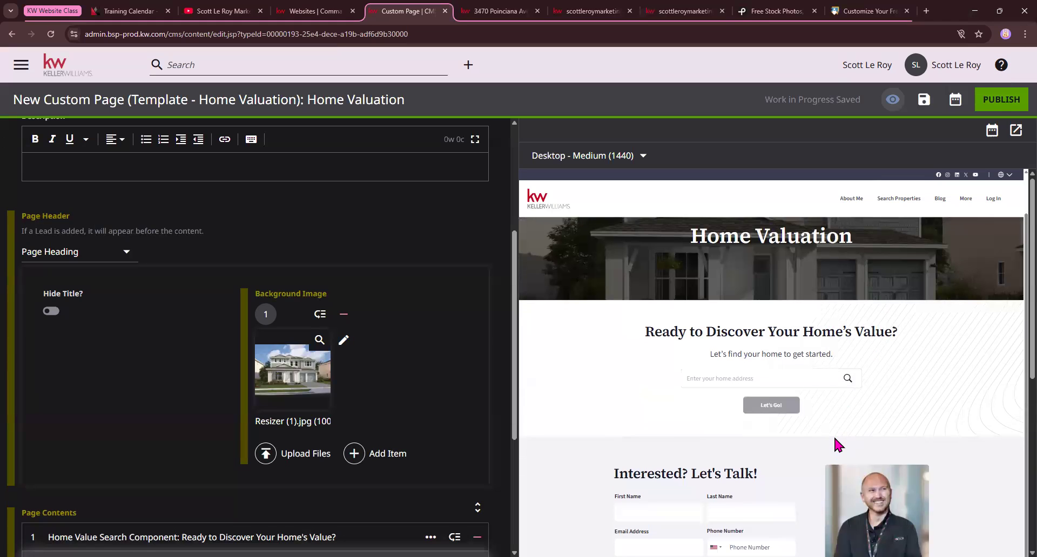
{"action": "scroll", "coordinate": [836, 444], "scroll_direction": "up", "scroll_amount": 1}
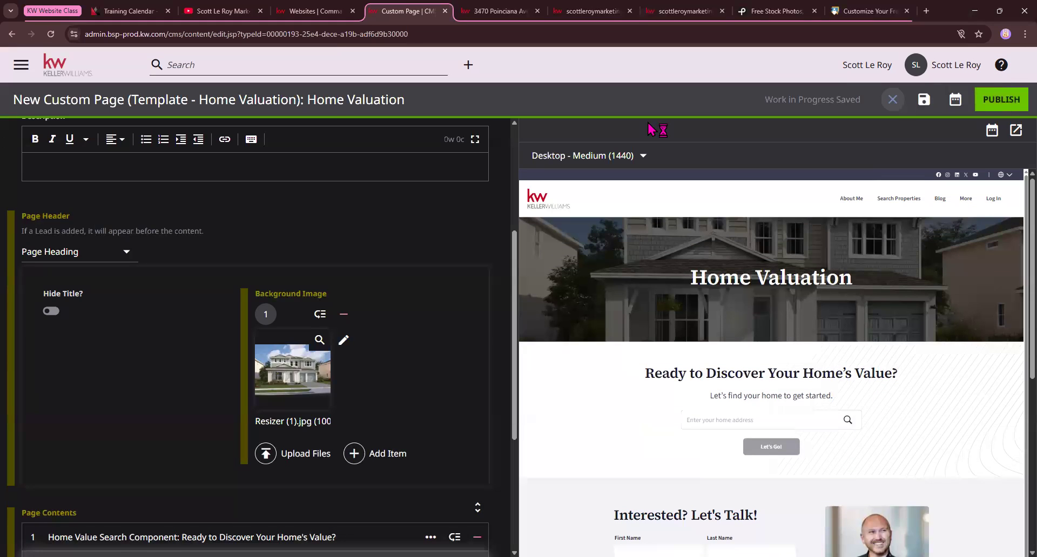
{"action": "left_click", "coordinate": [68, 77]}
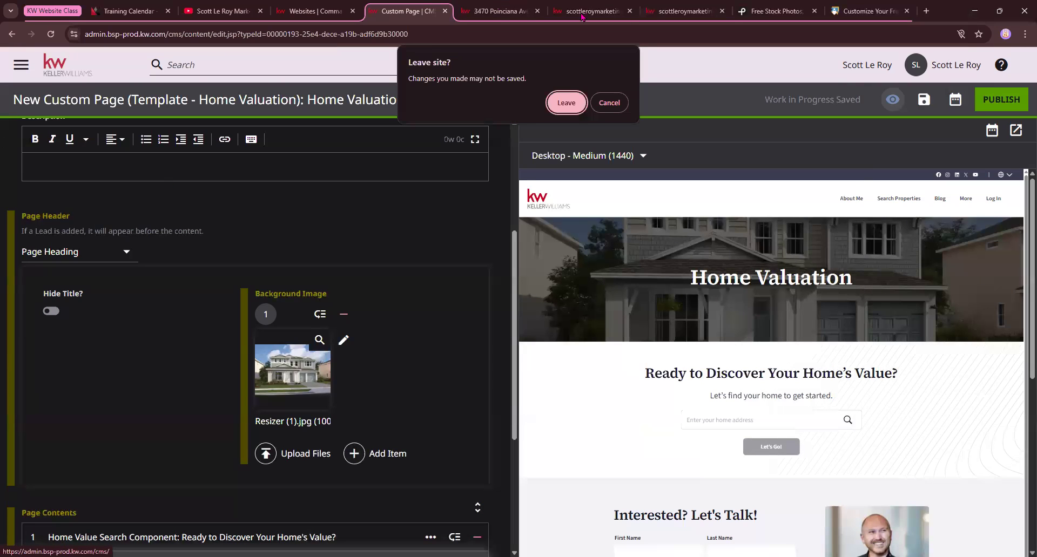
{"action": "left_click", "coordinate": [581, 109]}
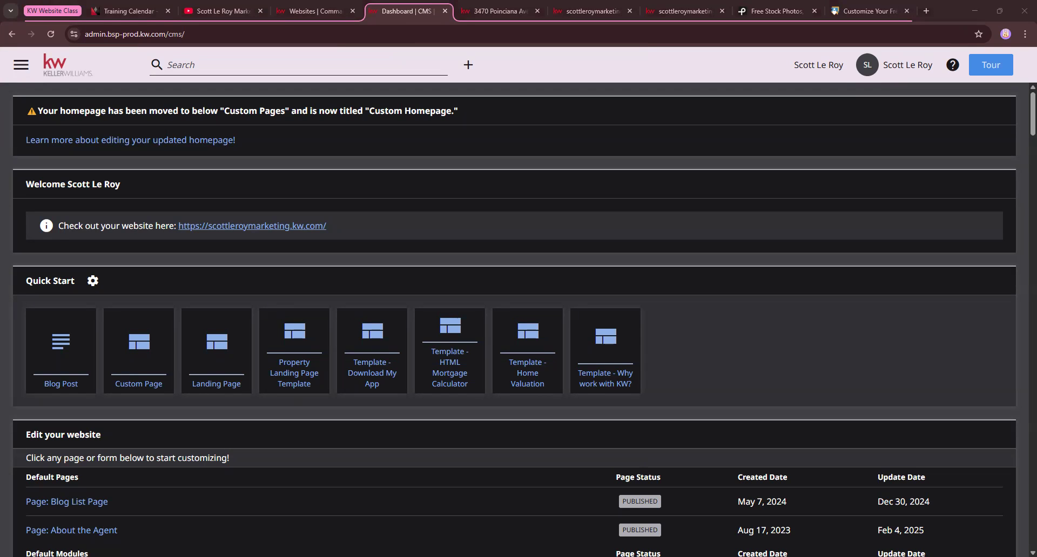
Switch to the open Public School Review site and examine its School API page and web address
{"action": "left_click", "coordinate": [870, 11]}
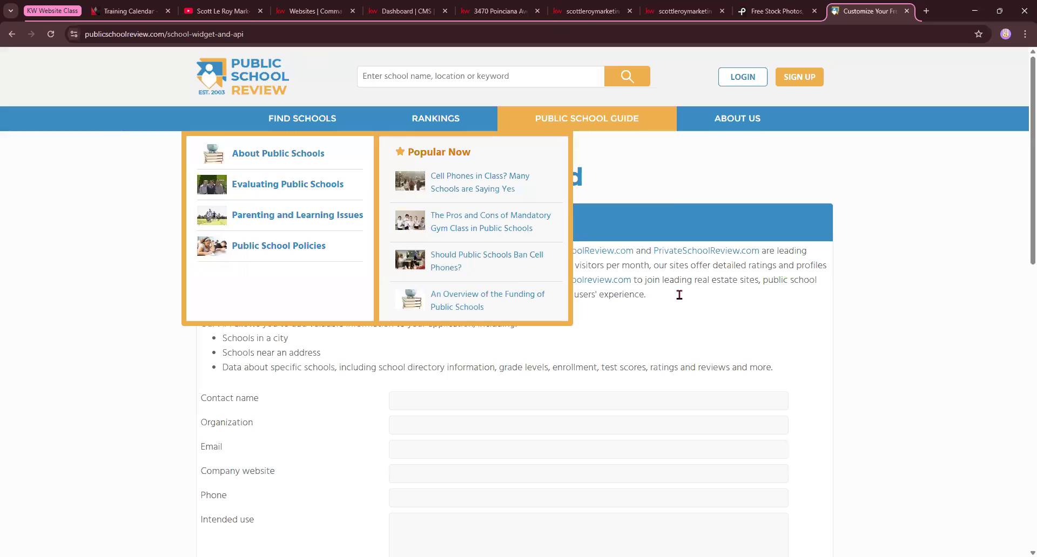
{"action": "left_click", "coordinate": [313, 37]}
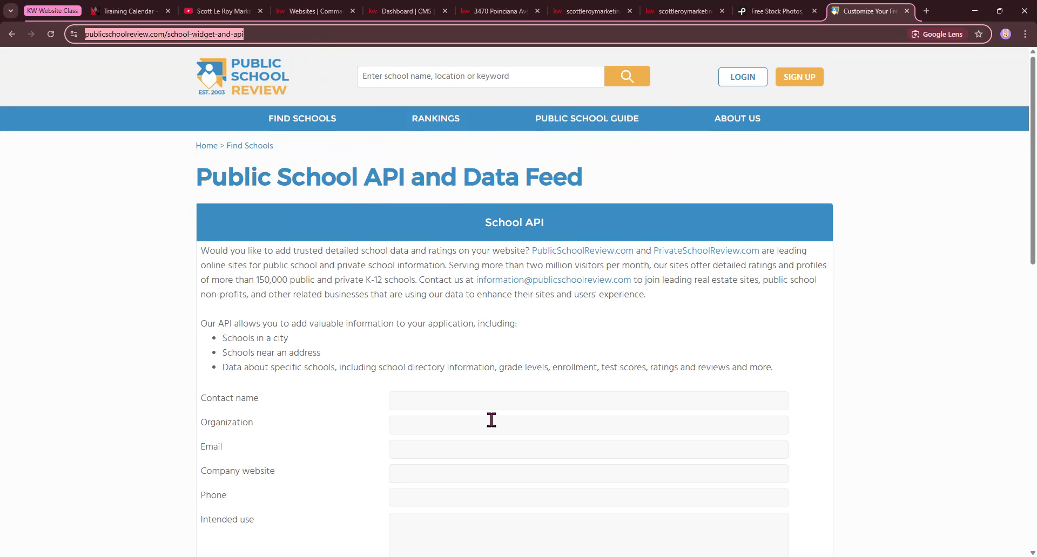
{"action": "left_click", "coordinate": [728, 366]}
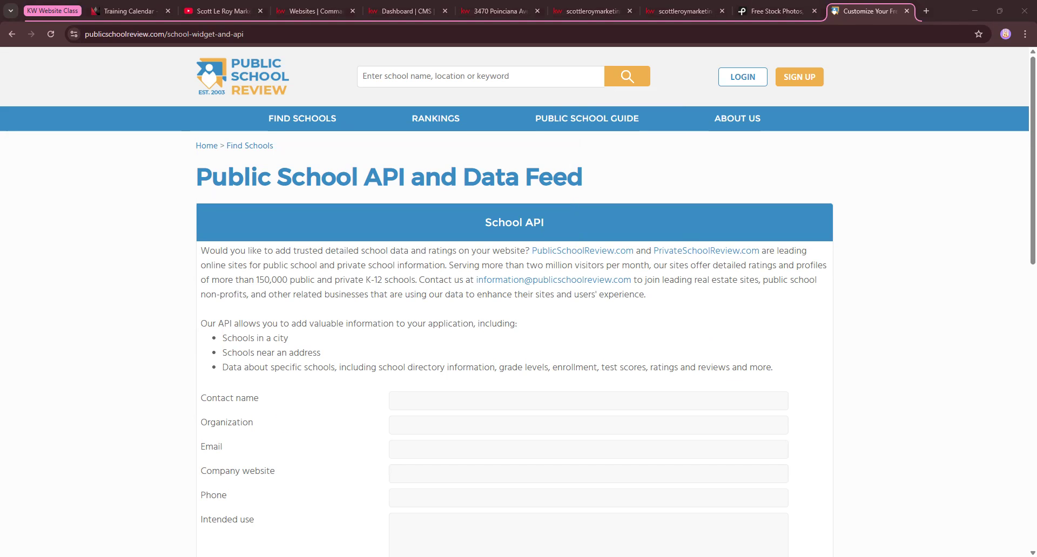
Look through the School API page down to the School Data Widget section and its location setting
{"action": "scroll", "coordinate": [379, 318], "scroll_direction": "down", "scroll_amount": 5}
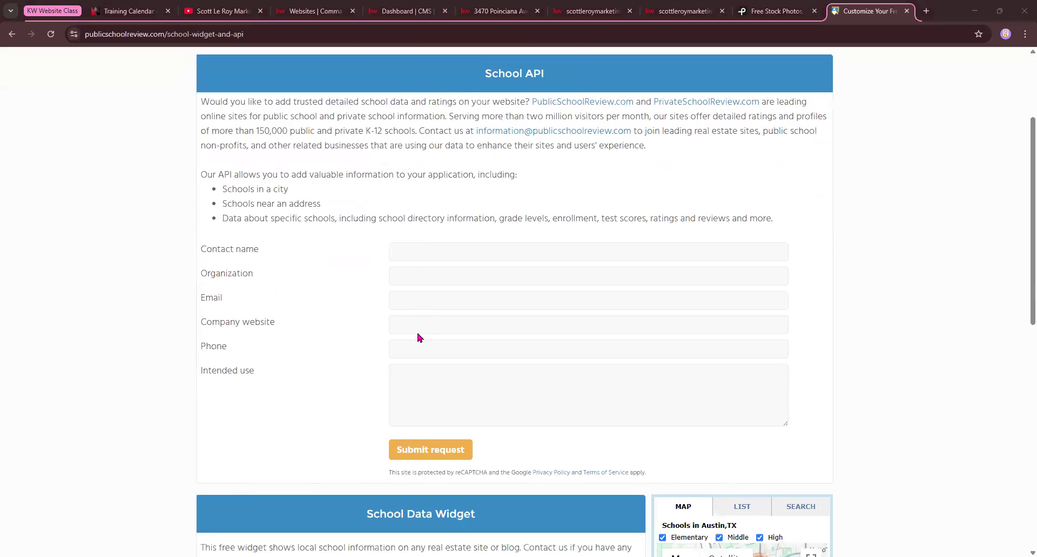
{"action": "scroll", "coordinate": [401, 183], "scroll_direction": "up", "scroll_amount": 5}
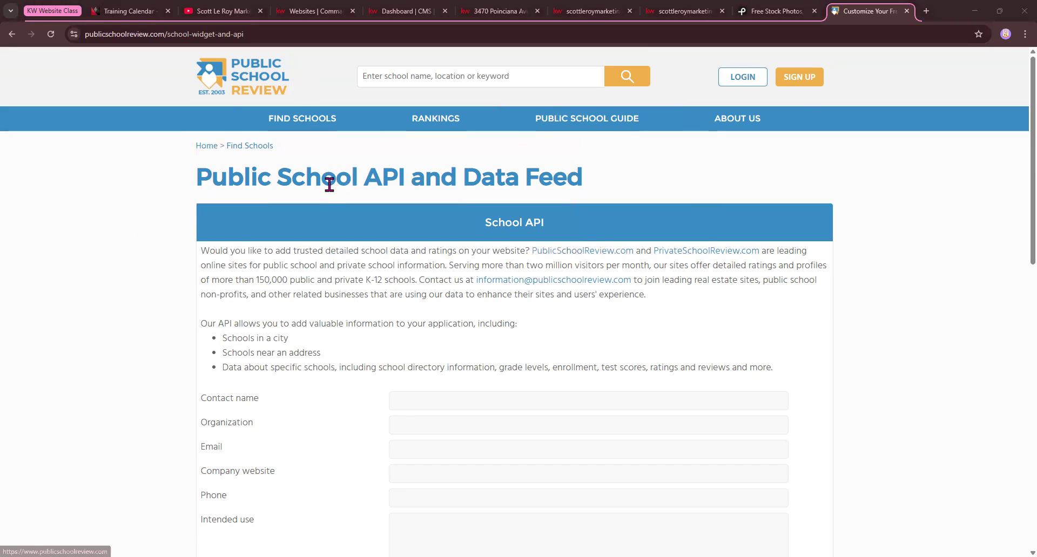
{"action": "scroll", "coordinate": [329, 182], "scroll_direction": "down", "scroll_amount": 5}
{"action": "scroll", "coordinate": [330, 184], "scroll_direction": "down", "scroll_amount": 4}
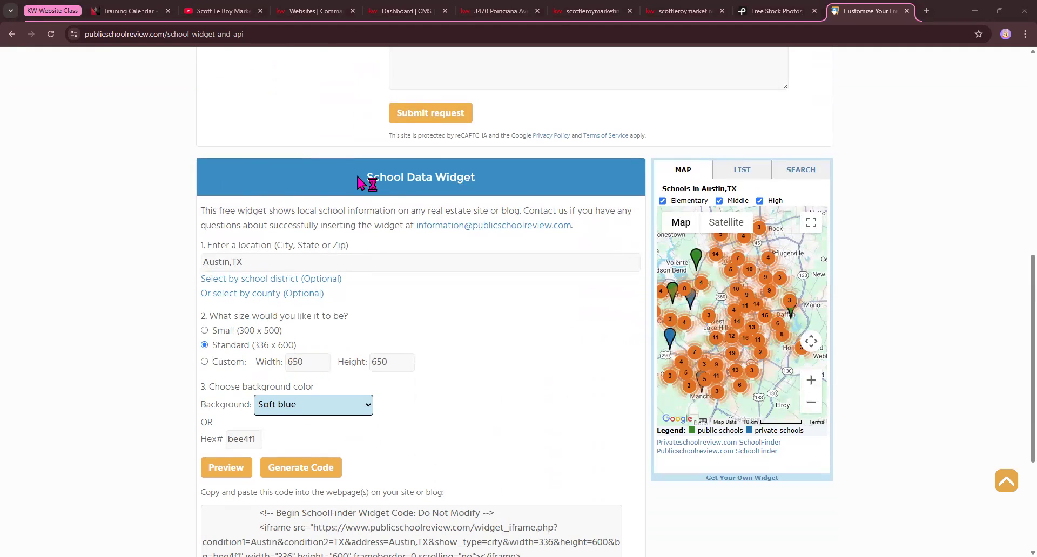
{"action": "left_click_drag", "start_coordinate": [353, 176], "coordinate": [526, 180]}
{"action": "scroll", "coordinate": [521, 187], "scroll_direction": "down", "scroll_amount": 1}
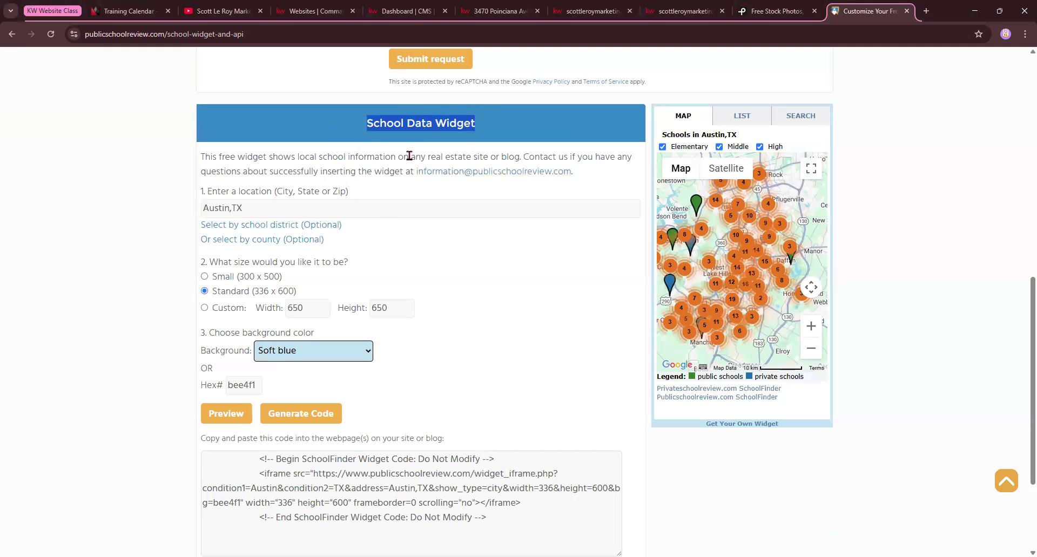
{"action": "left_click_drag", "start_coordinate": [207, 192], "coordinate": [354, 192]}
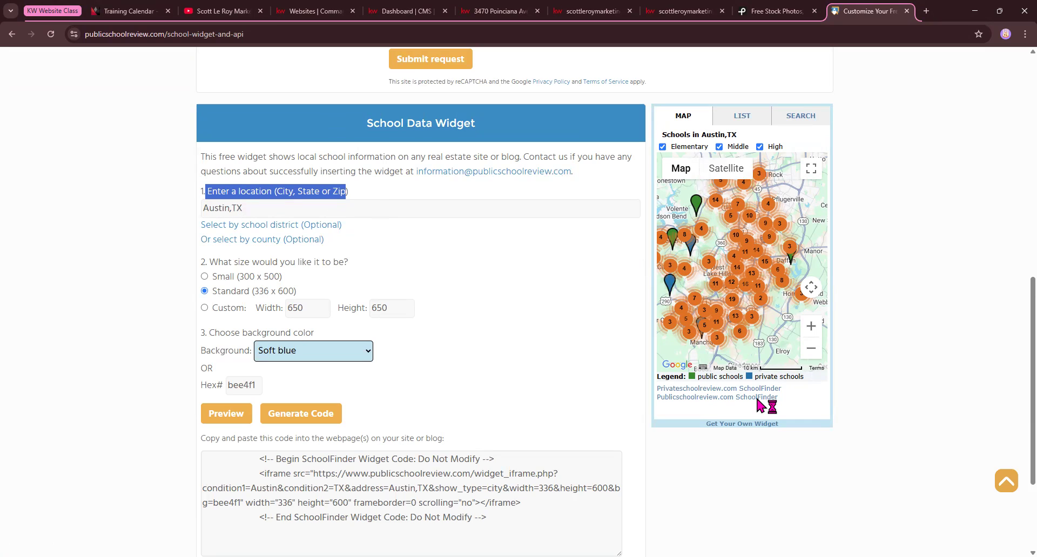
View the list and search modes of the school widget preview and return to its map mode
{"action": "left_click", "coordinate": [744, 119]}
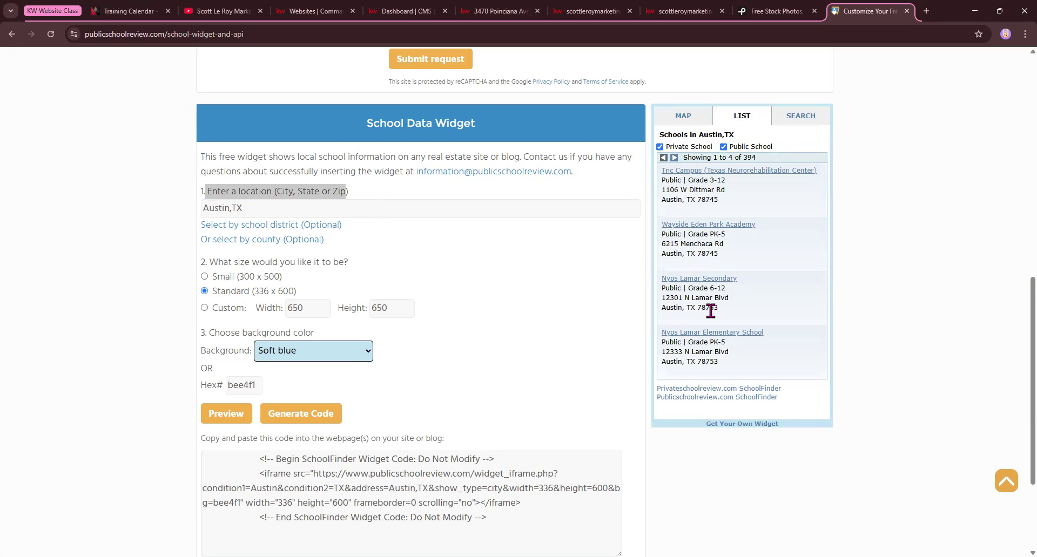
{"action": "left_click", "coordinate": [818, 118]}
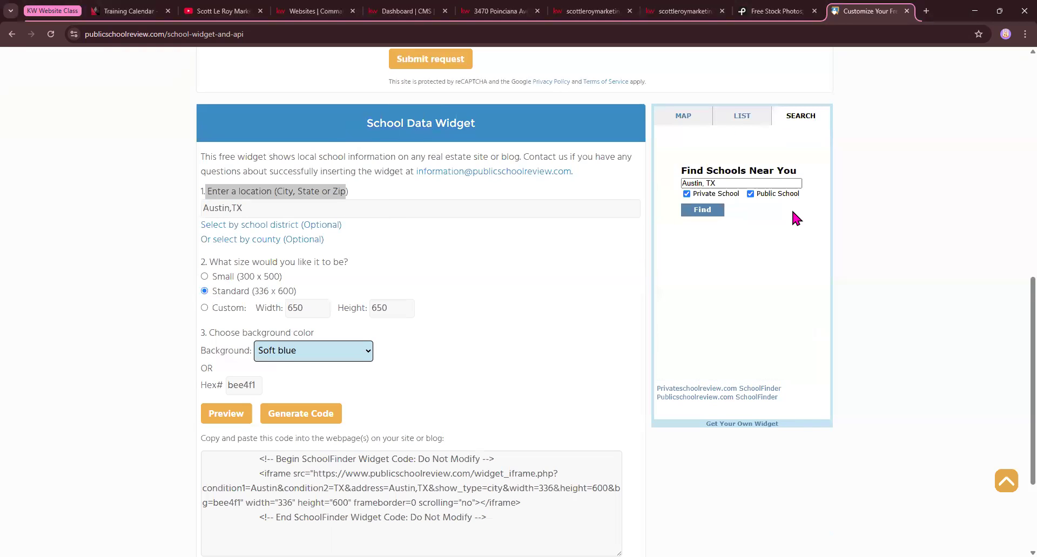
{"action": "left_click", "coordinate": [685, 119]}
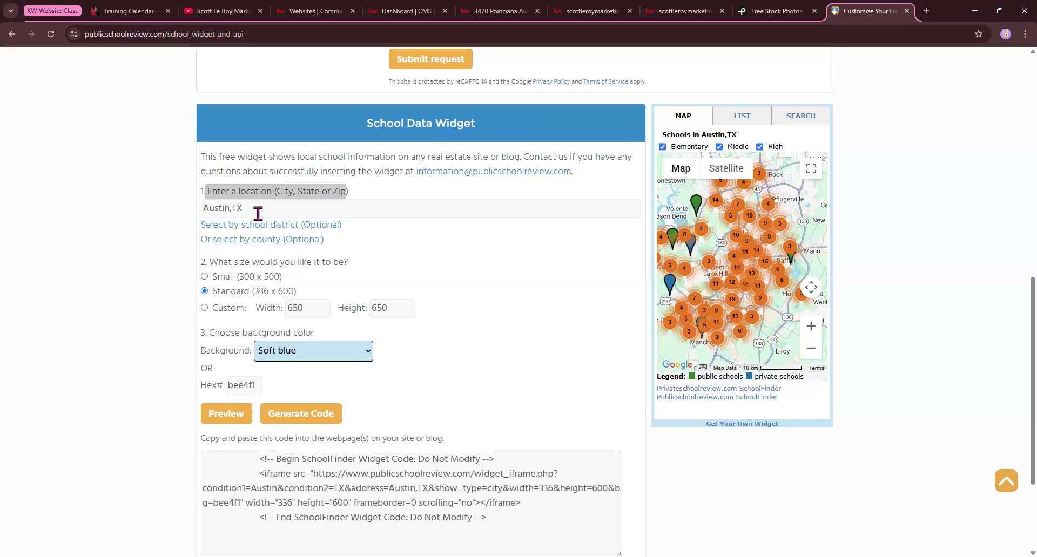
Set the School Data Widget's location to Boston, MA
{"action": "left_click", "coordinate": [229, 208]}
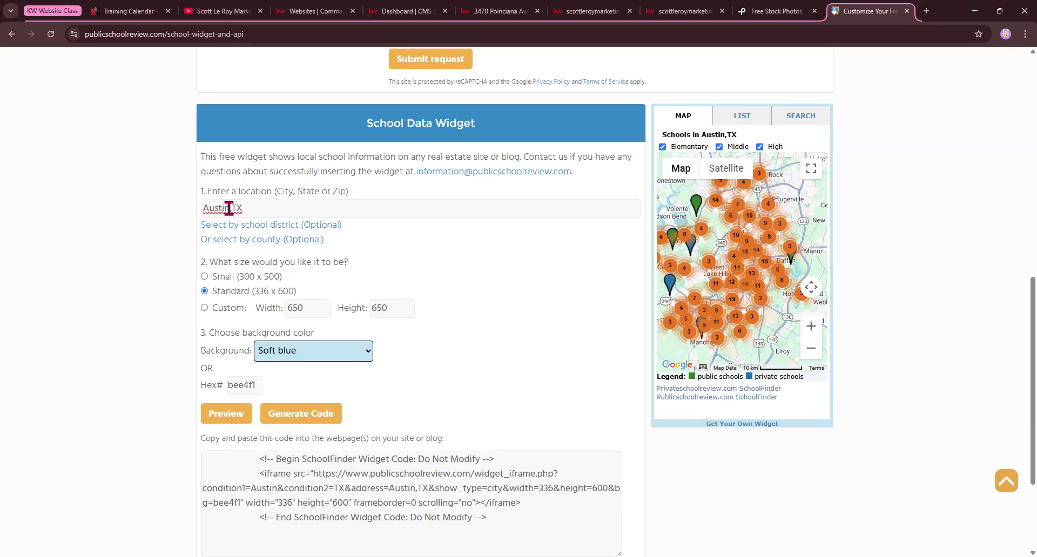
{"action": "double_click", "coordinate": [217, 209]}
{"action": "left_click_drag", "start_coordinate": [248, 205], "coordinate": [189, 224]}
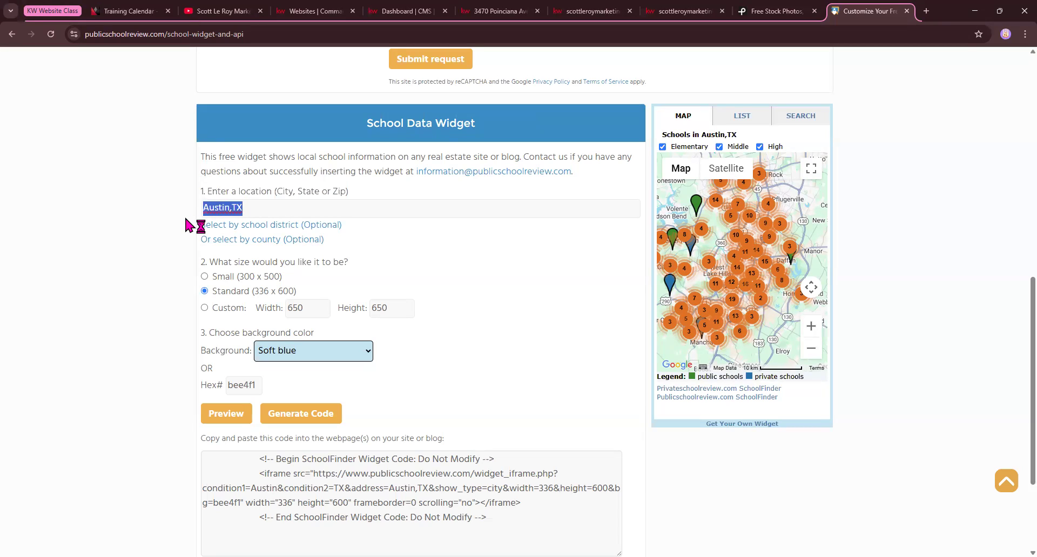
{"action": "type", "text": "B"}
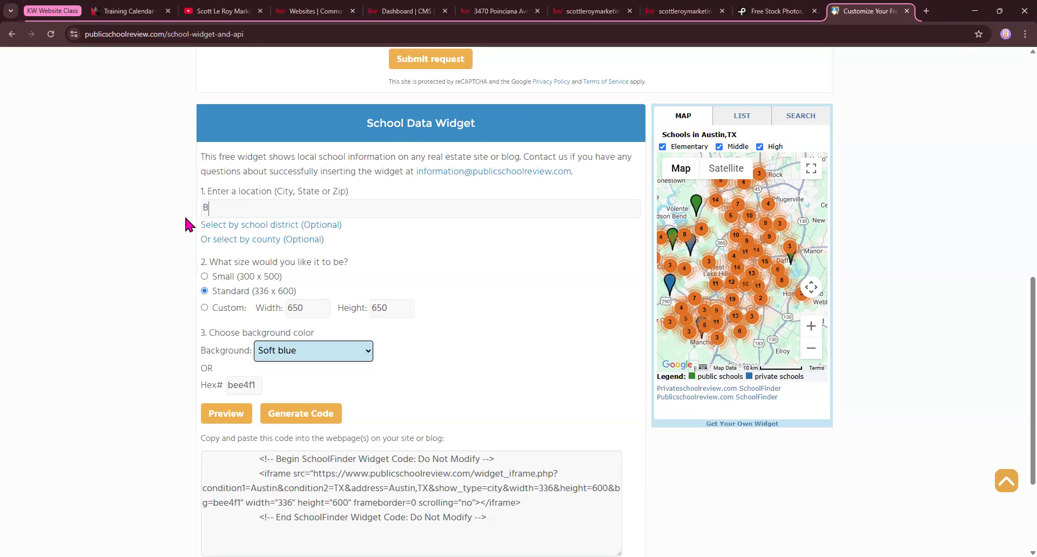
{"action": "type", "text": "oston, MA"}
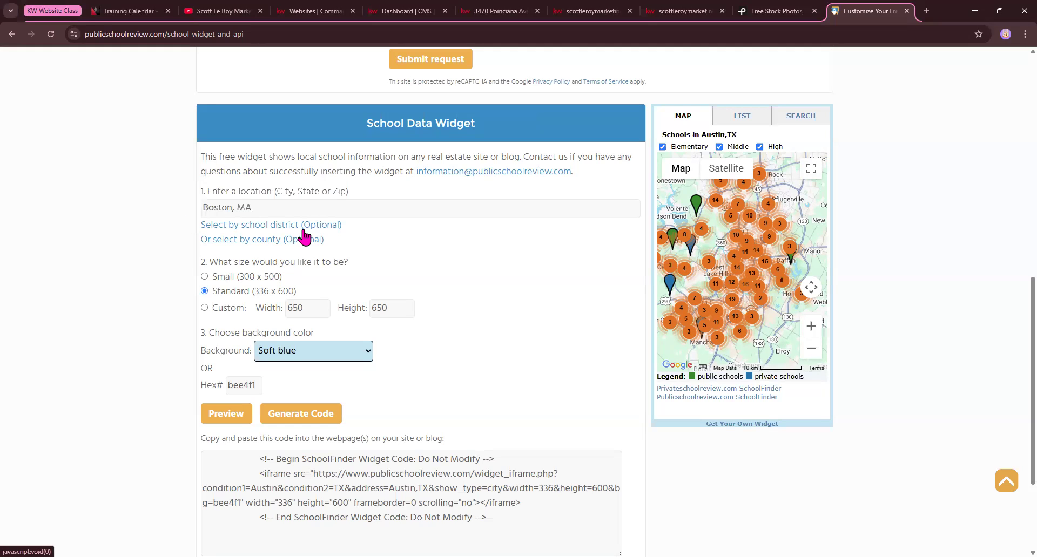
{"action": "scroll", "coordinate": [454, 259], "scroll_direction": "down", "scroll_amount": 2}
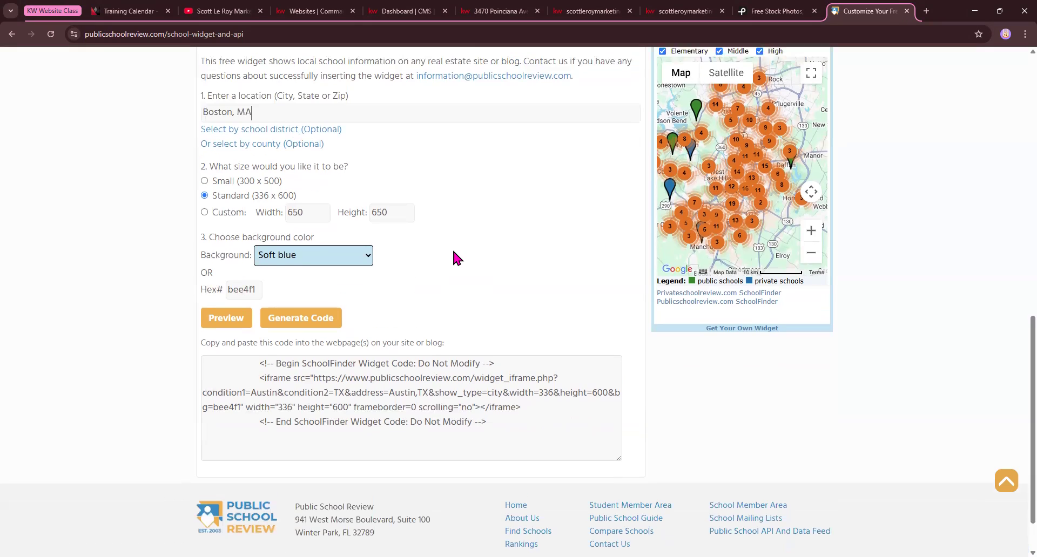
{"action": "scroll", "coordinate": [454, 253], "scroll_direction": "up", "scroll_amount": 2}
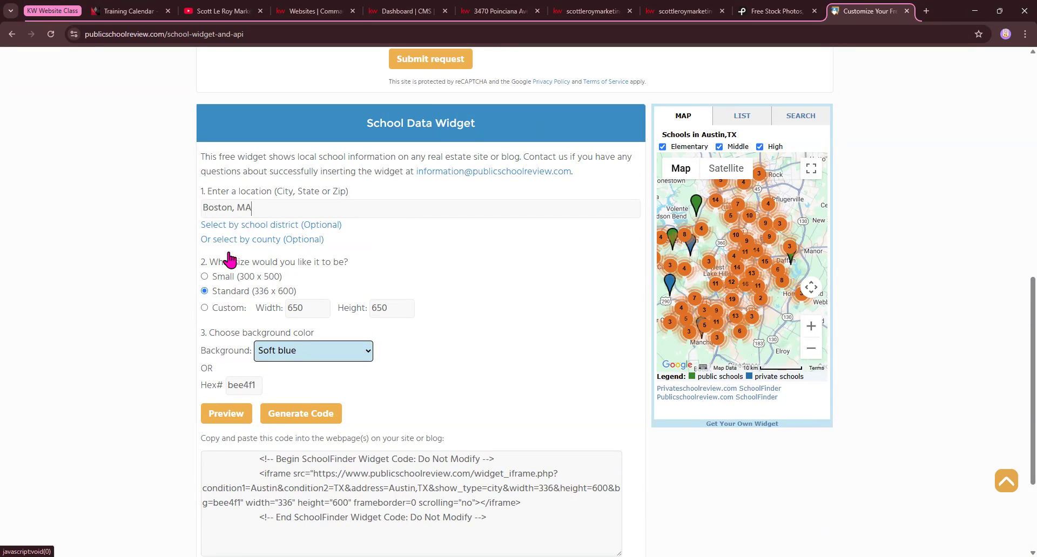
Choose a custom size for the school widget with a width of 800 and a height of 800
{"action": "left_click", "coordinate": [205, 308]}
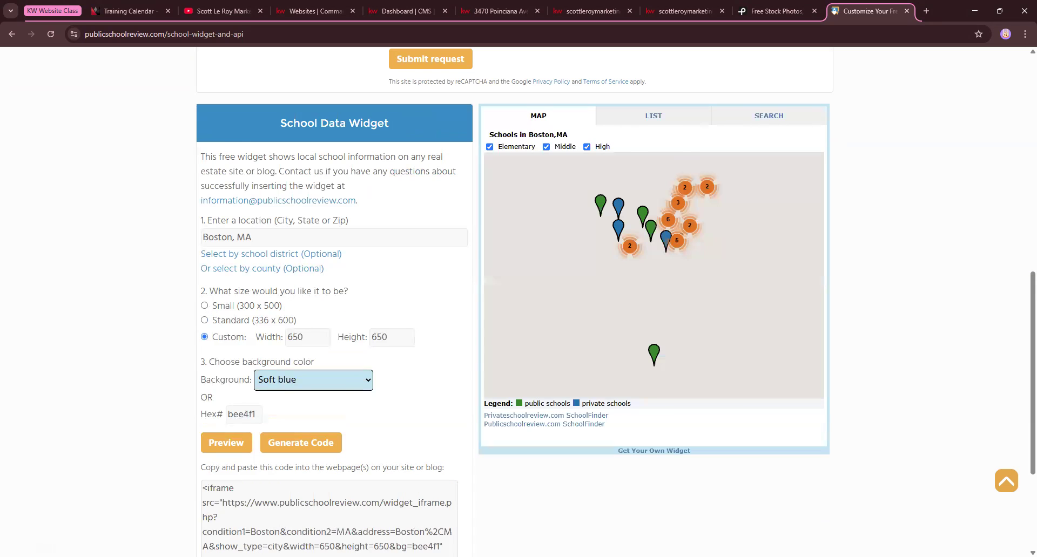
{"action": "left_click", "coordinate": [309, 343]}
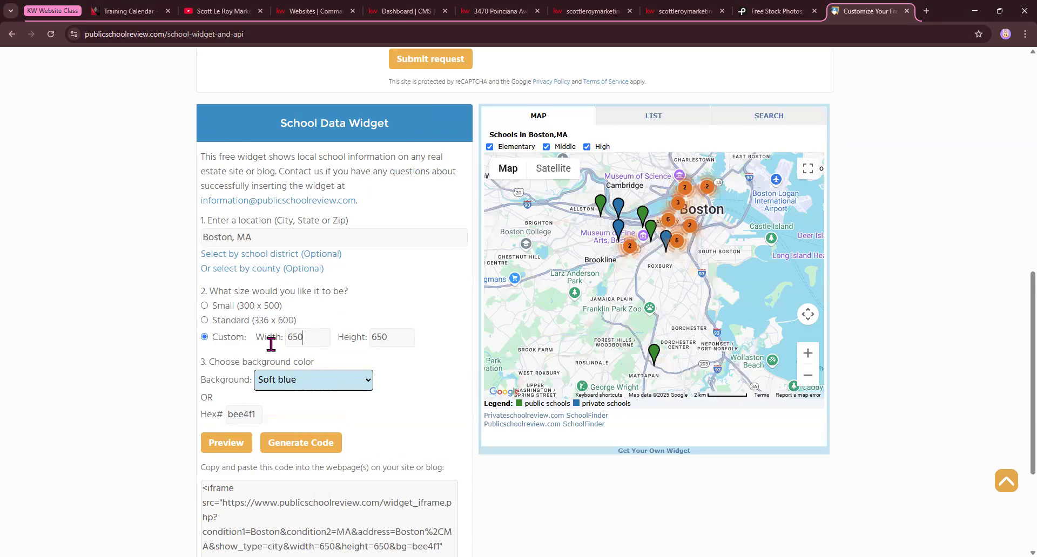
{"action": "type", "text": "800"}
{"action": "key", "text": "Tab"}
{"action": "type", "text": "8"}
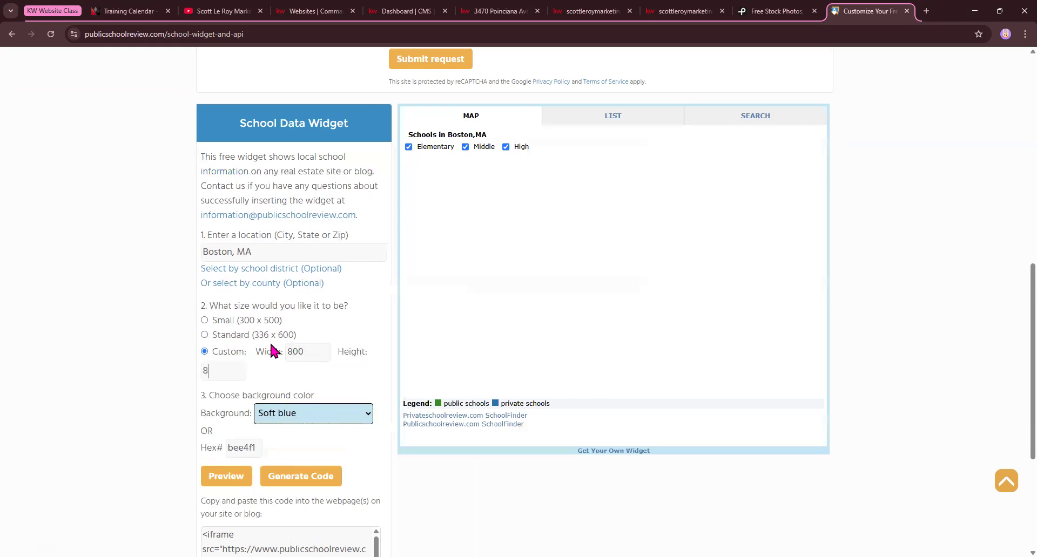
{"action": "type", "text": "00"}
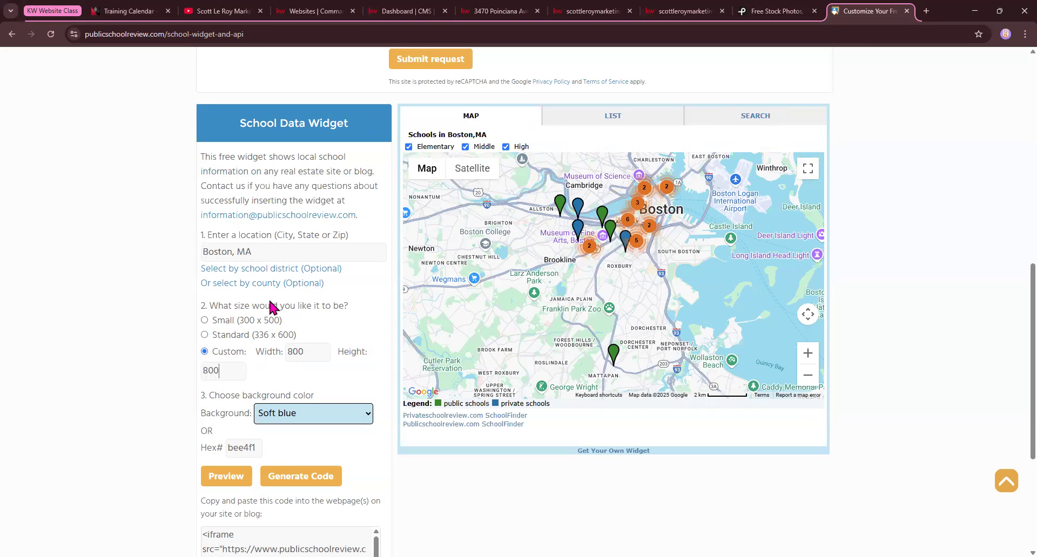
Try Dark moderate red and Dark gray as the school widget's background color
{"action": "scroll", "coordinate": [217, 325], "scroll_direction": "down", "scroll_amount": 2}
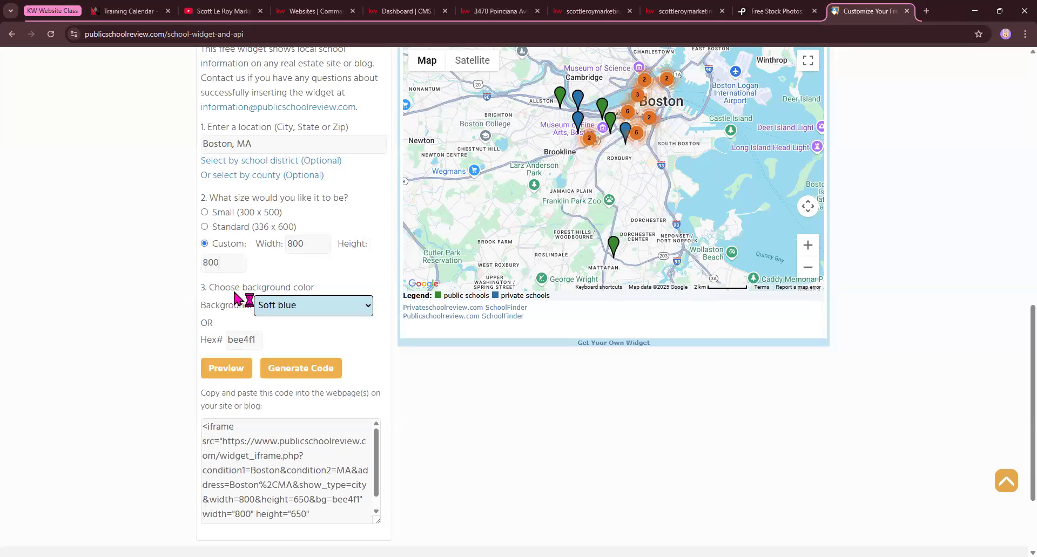
{"action": "left_click_drag", "start_coordinate": [209, 289], "coordinate": [318, 293]}
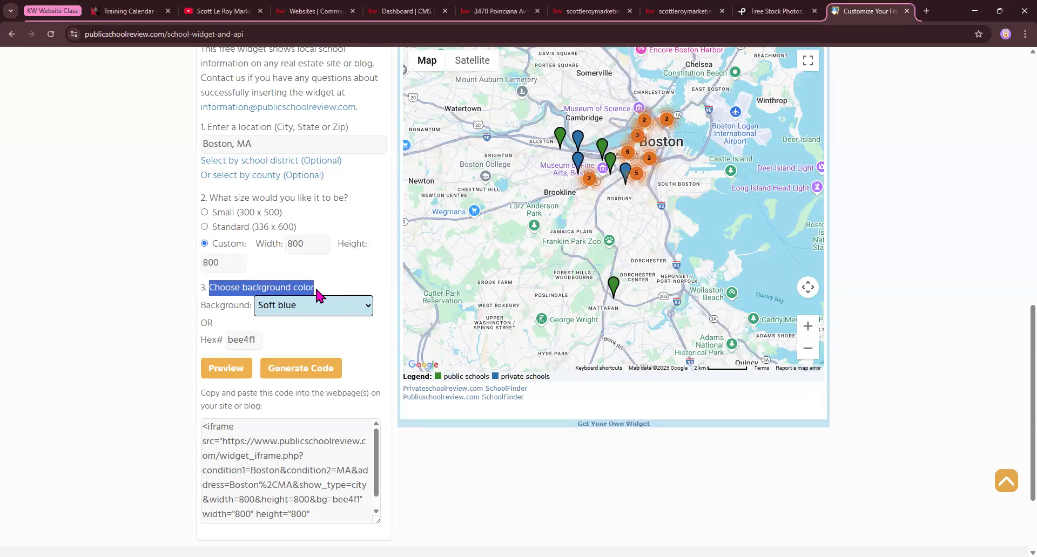
{"action": "scroll", "coordinate": [430, 104], "scroll_direction": "up", "scroll_amount": 3}
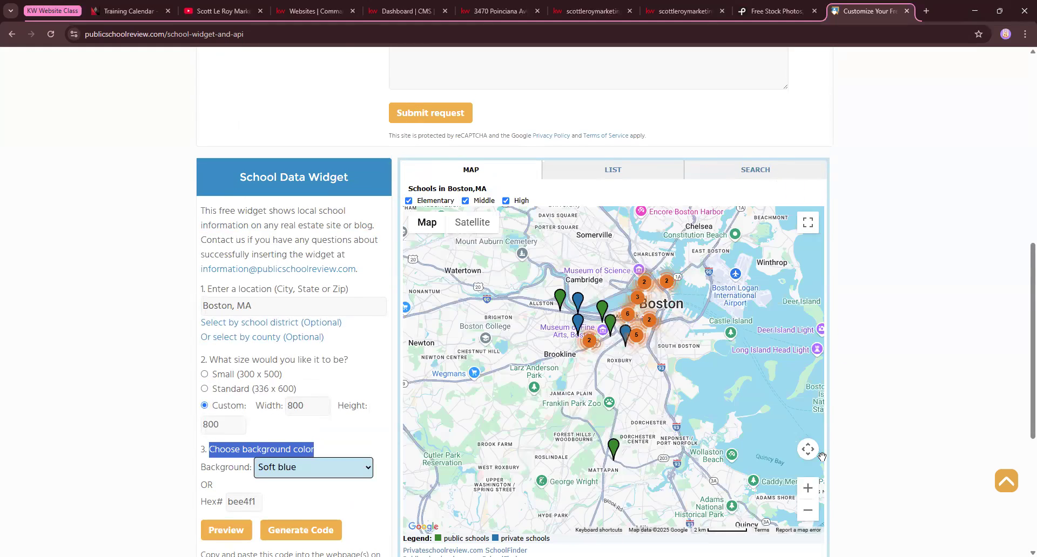
{"action": "scroll", "coordinate": [821, 346], "scroll_direction": "down", "scroll_amount": 3}
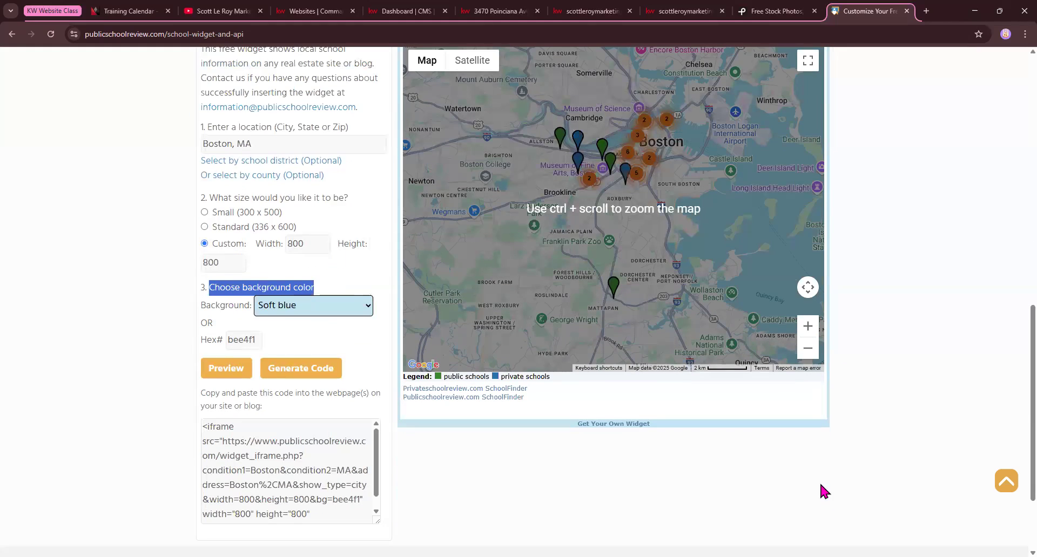
{"action": "left_click", "coordinate": [306, 315]}
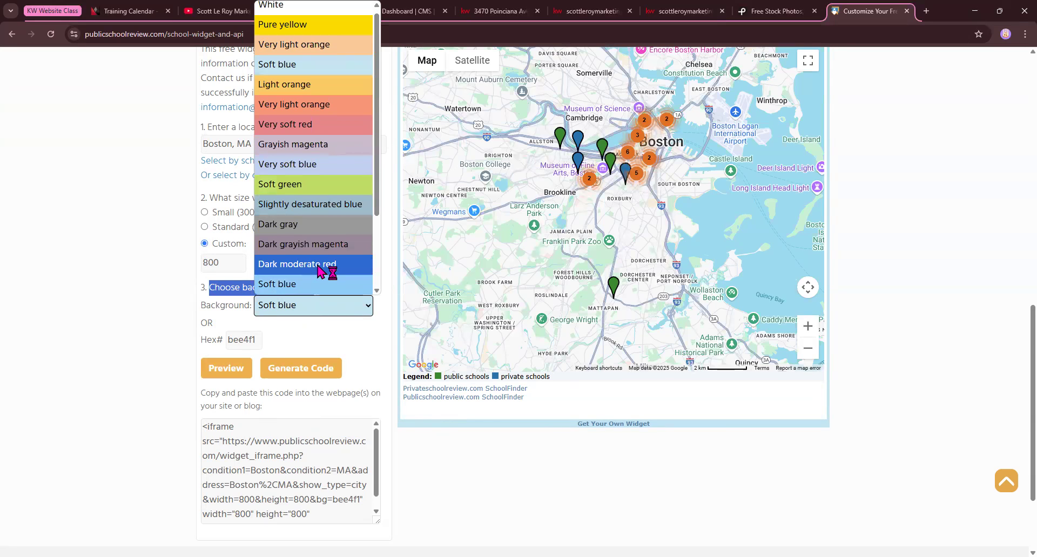
{"action": "left_click", "coordinate": [318, 264]}
{"action": "left_click", "coordinate": [331, 305]}
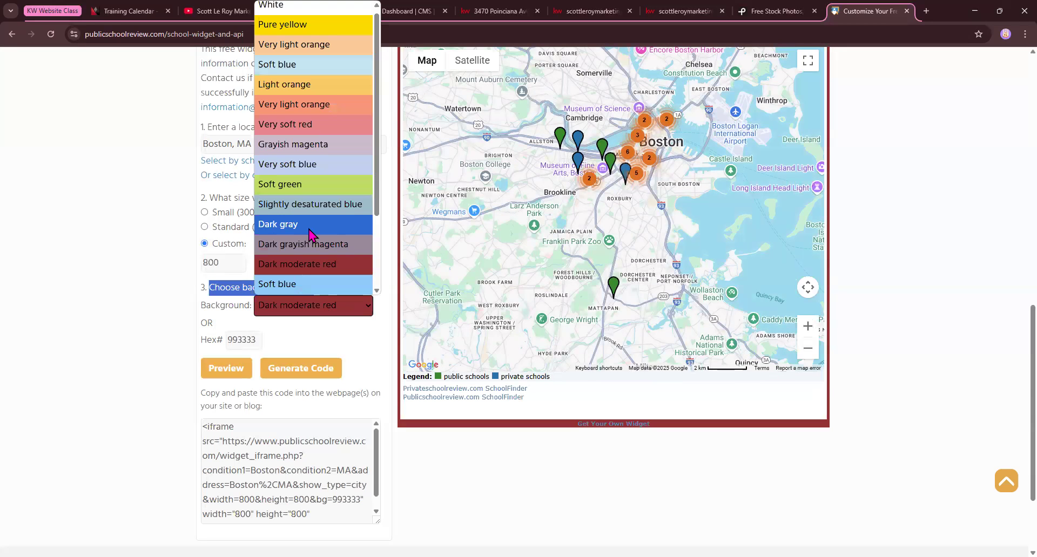
{"action": "left_click", "coordinate": [311, 227]}
Set the school widget's background color to Black after looking through the available color choices
{"action": "left_click", "coordinate": [348, 313]}
{"action": "scroll", "coordinate": [310, 291], "scroll_direction": "down", "scroll_amount": 2}
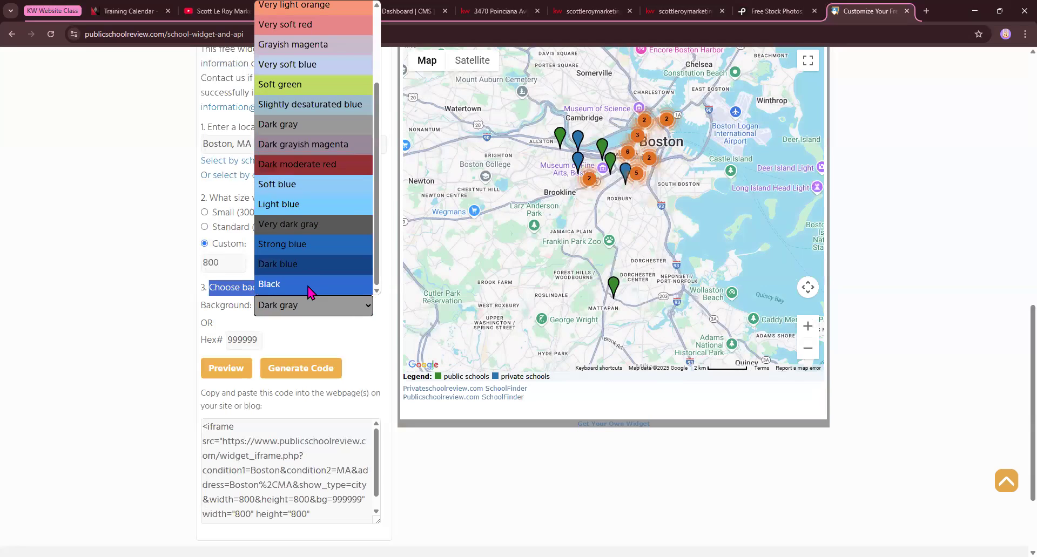
{"action": "left_click", "coordinate": [310, 285]}
{"action": "left_click", "coordinate": [335, 312]}
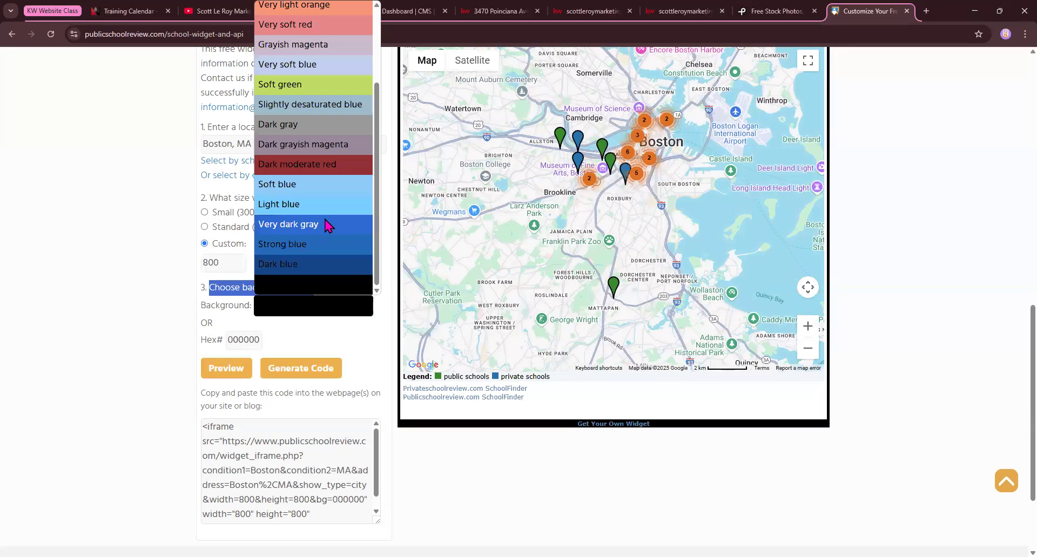
{"action": "scroll", "coordinate": [318, 233], "scroll_direction": "up", "scroll_amount": 2}
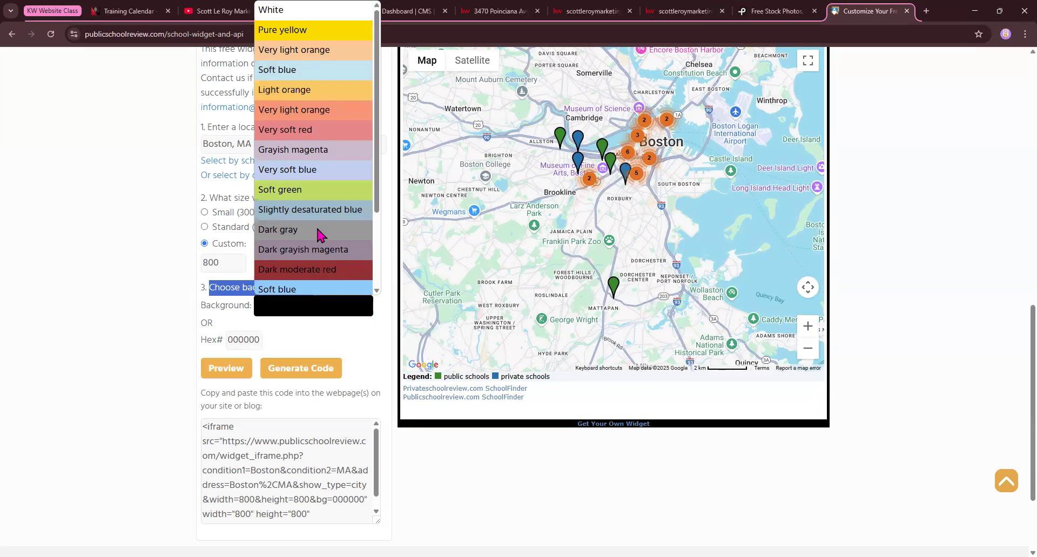
{"action": "scroll", "coordinate": [319, 233], "scroll_direction": "down", "scroll_amount": 2}
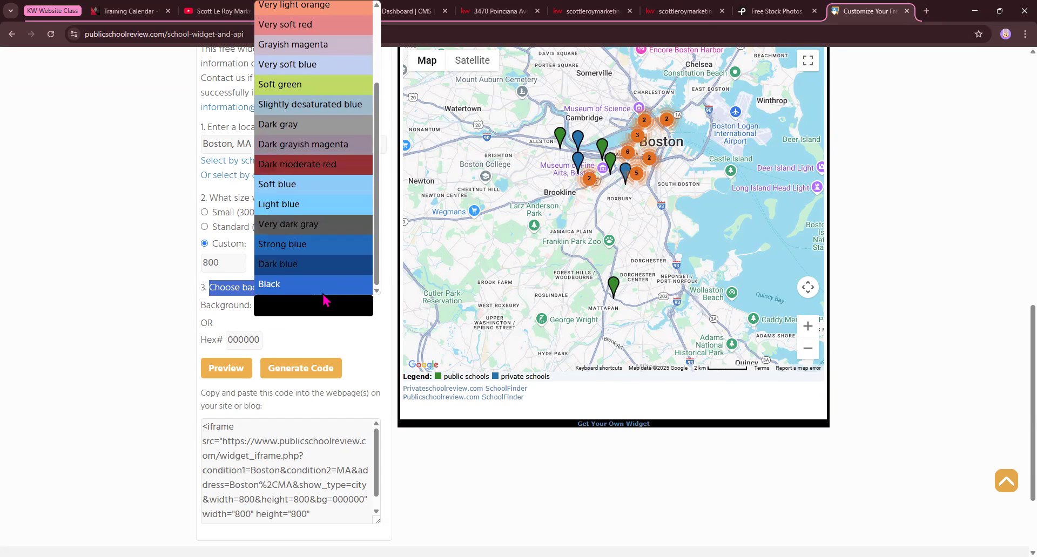
{"action": "left_click", "coordinate": [499, 341]}
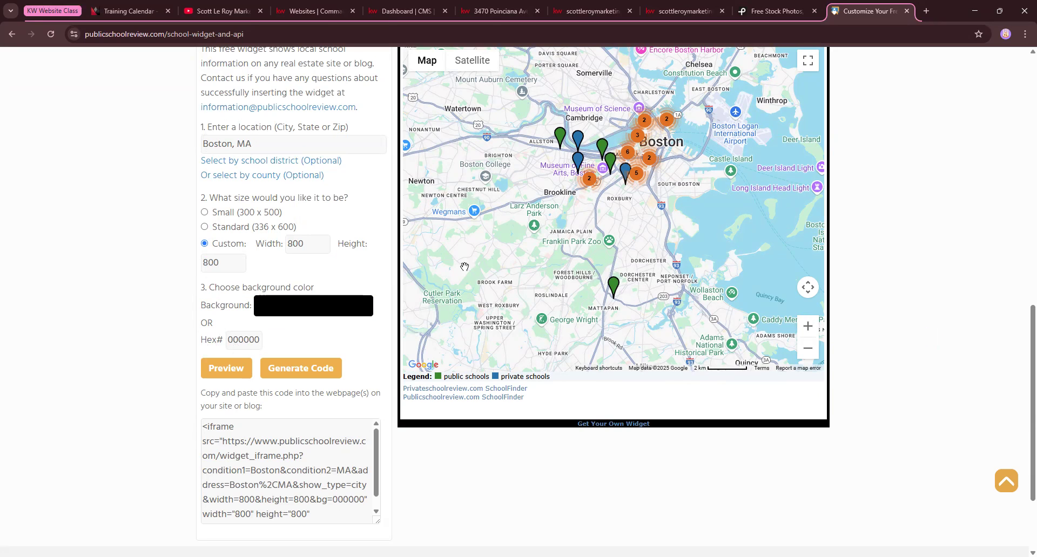
Review the widget's location, size and background settings, and highlight the full embed code generated for them
{"action": "left_click_drag", "start_coordinate": [207, 145], "coordinate": [286, 146]}
{"action": "left_click_drag", "start_coordinate": [190, 251], "coordinate": [345, 297]}
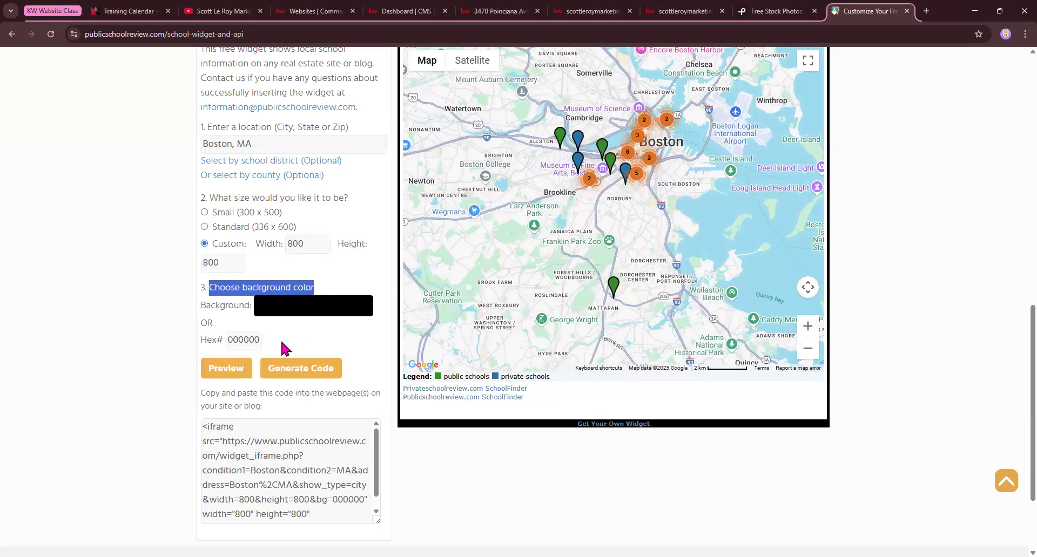
{"action": "scroll", "coordinate": [280, 344], "scroll_direction": "down", "scroll_amount": 1}
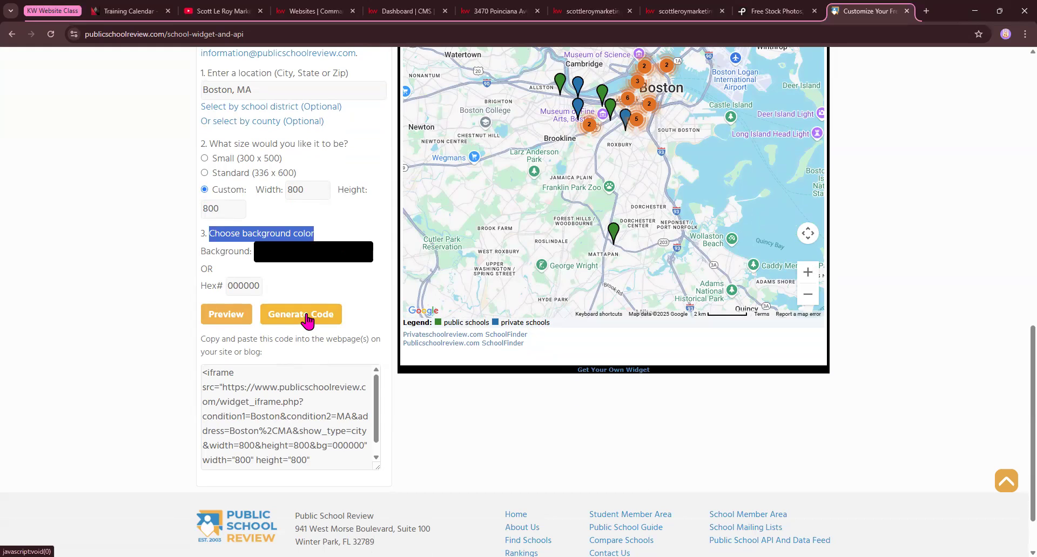
{"action": "left_click_drag", "start_coordinate": [250, 416], "coordinate": [277, 417]}
{"action": "key", "text": "ctrl+a"}
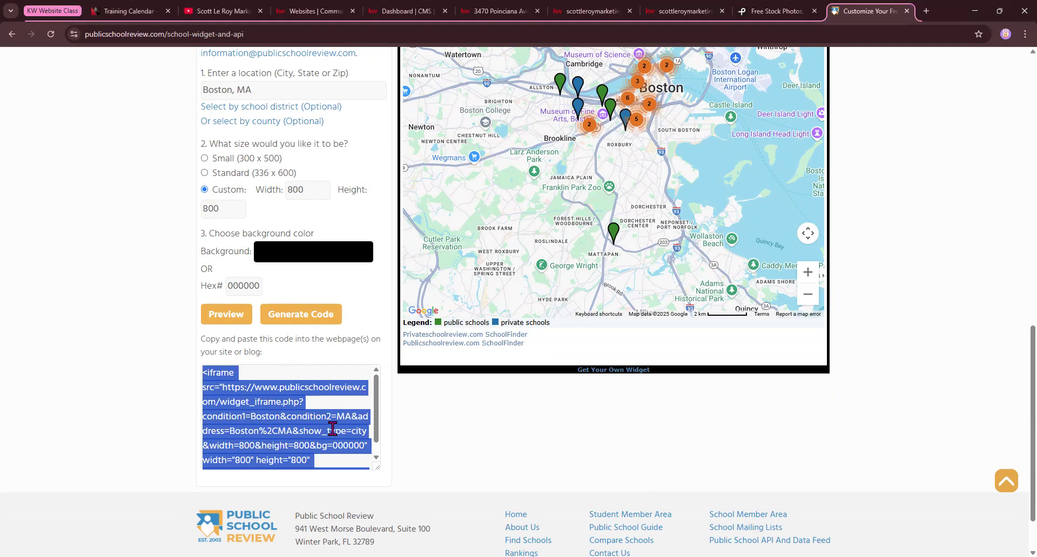
{"action": "scroll", "coordinate": [316, 406], "scroll_direction": "up", "scroll_amount": 3}
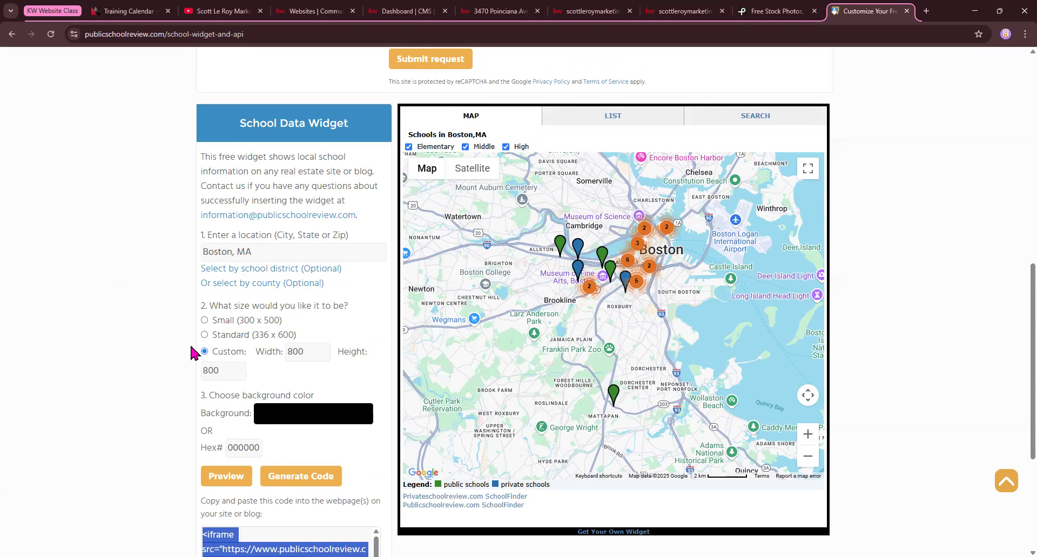
{"action": "scroll", "coordinate": [246, 399], "scroll_direction": "down", "scroll_amount": 4}
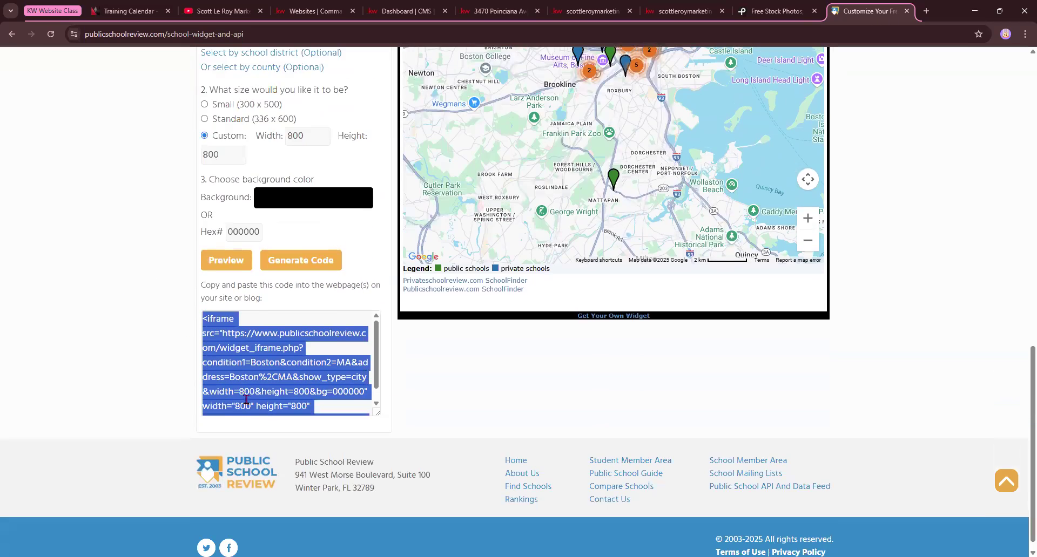
{"action": "left_click", "coordinate": [274, 367]}
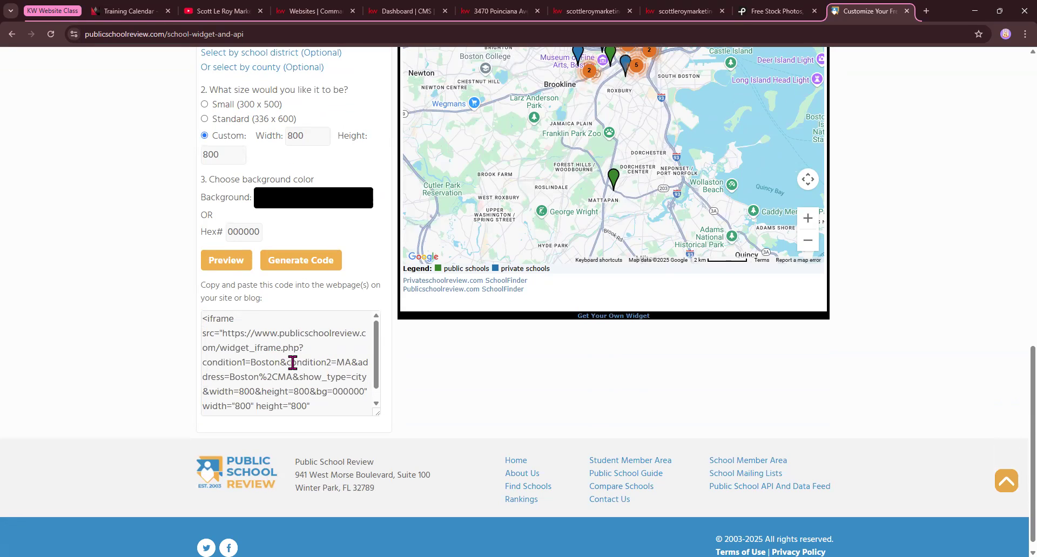
Copy the complete iframe embed code generated for the Boston school widget
{"action": "scroll", "coordinate": [292, 363], "scroll_direction": "down", "scroll_amount": 1}
{"action": "left_click", "coordinate": [346, 350]}
{"action": "left_click", "coordinate": [345, 350]}
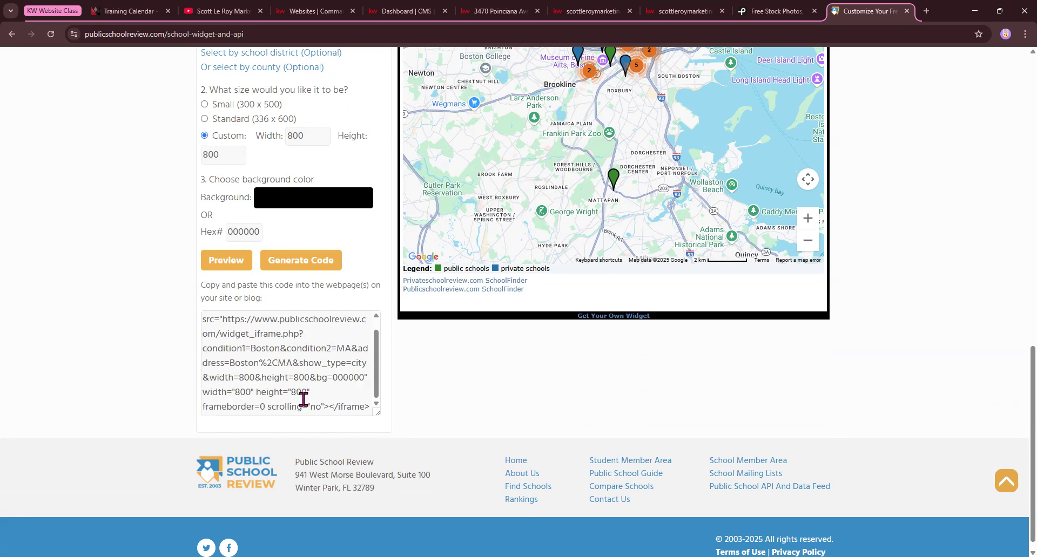
{"action": "scroll", "coordinate": [301, 400], "scroll_direction": "down", "scroll_amount": 1}
{"action": "left_click_drag", "start_coordinate": [376, 400], "coordinate": [199, 312]}
{"action": "key", "text": "ctrl+c"}
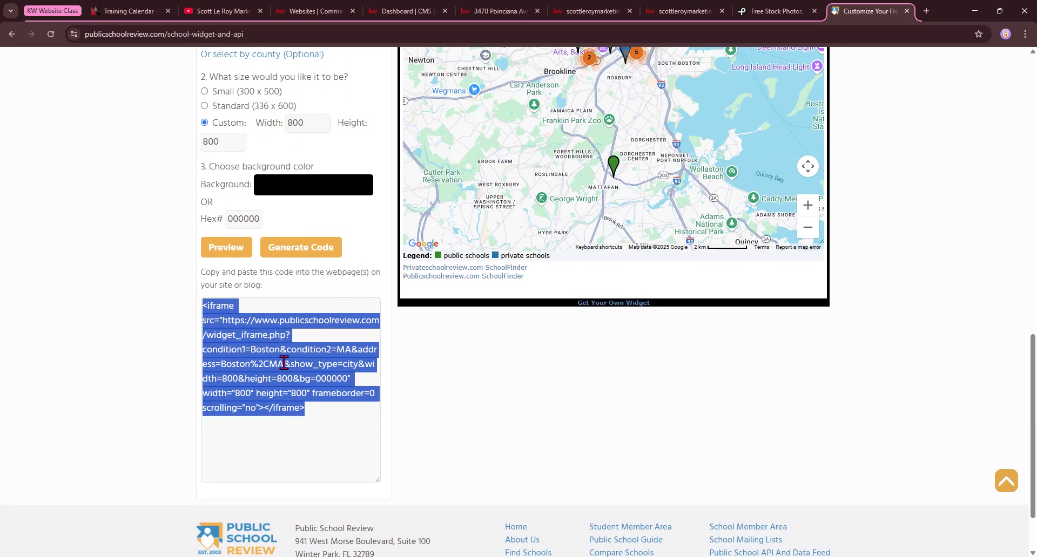
Return to the new custom page in the KW CMS and set its page title to "Boston School Search"
{"action": "left_click", "coordinate": [413, 9]}
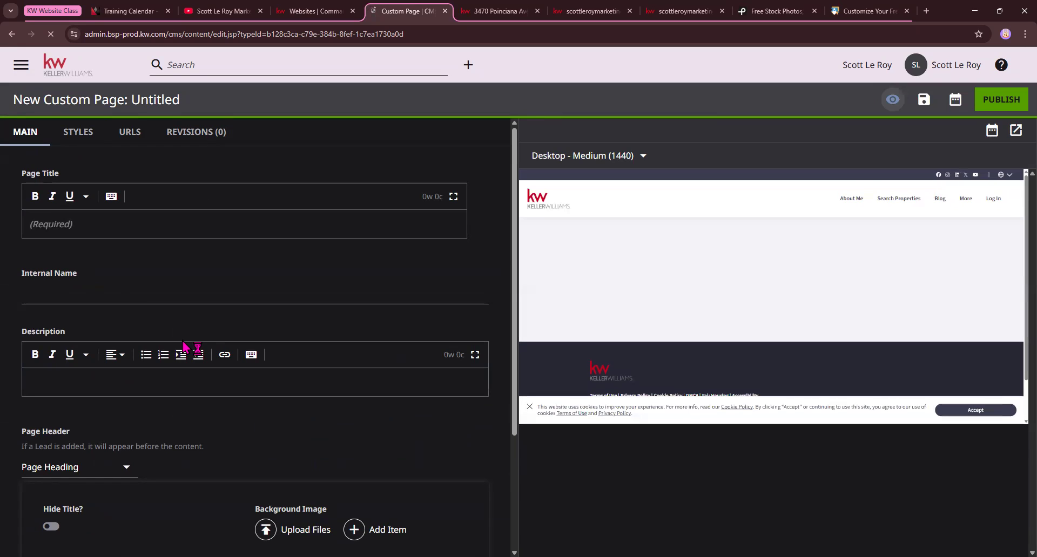
{"action": "left_click", "coordinate": [46, 226]}
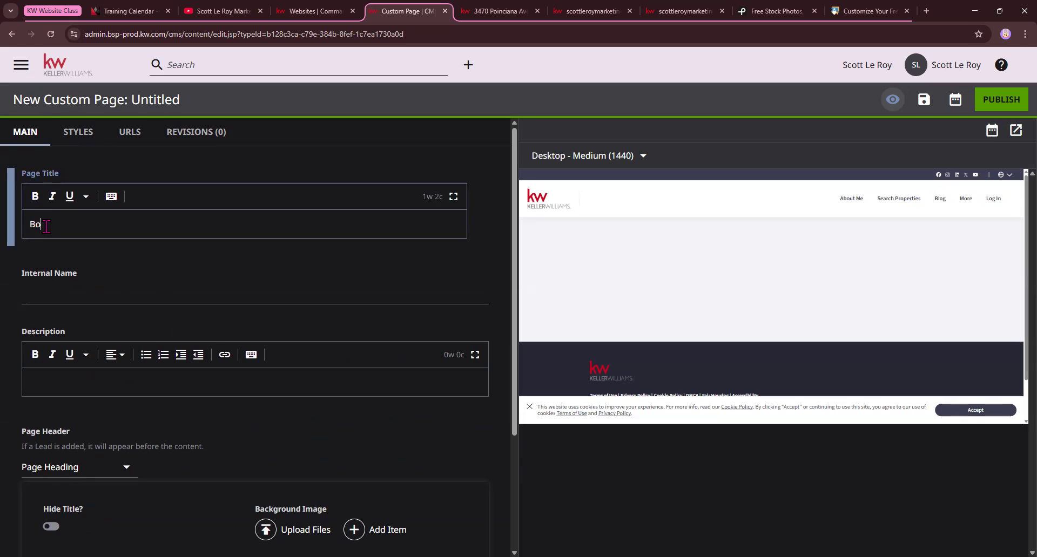
{"action": "type", "text": "Boston School Sea"}
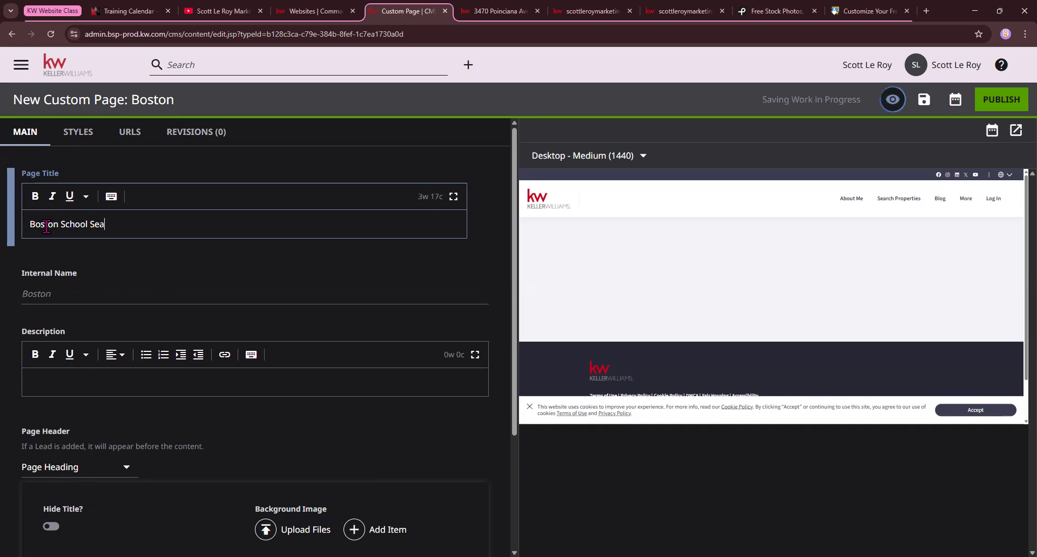
{"action": "type", "text": "rch"}
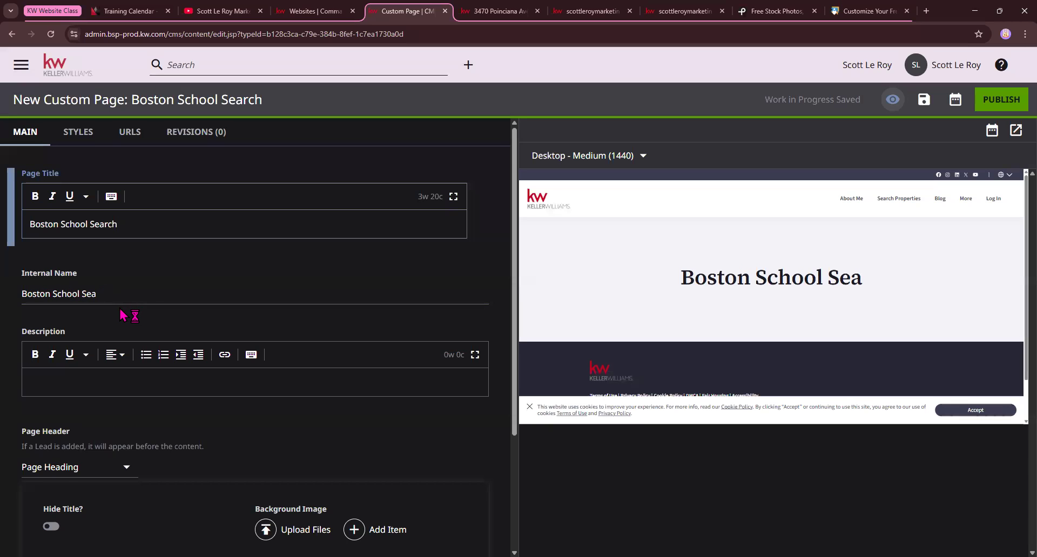
{"action": "scroll", "coordinate": [123, 316], "scroll_direction": "down", "scroll_amount": 1}
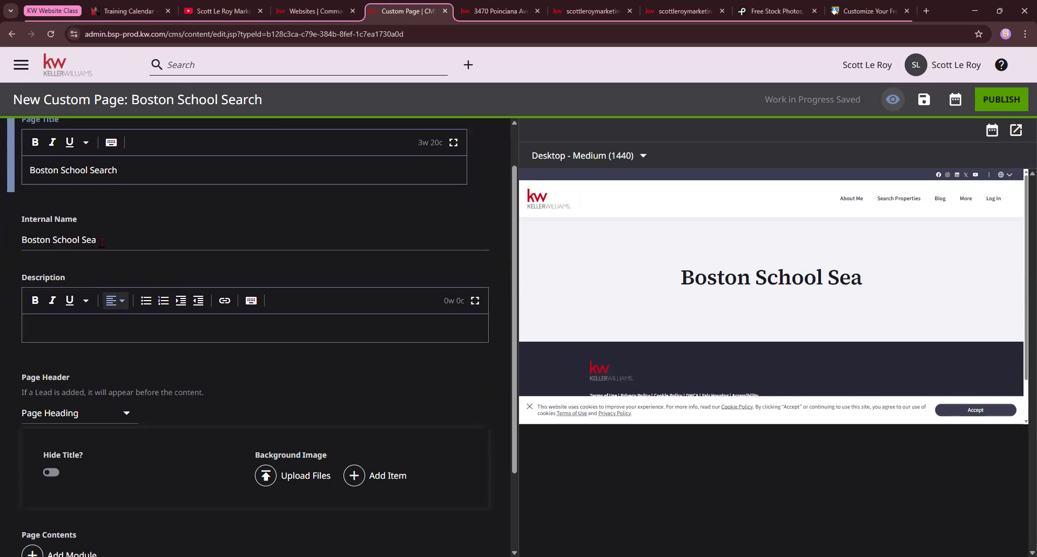
{"action": "left_click", "coordinate": [77, 324]}
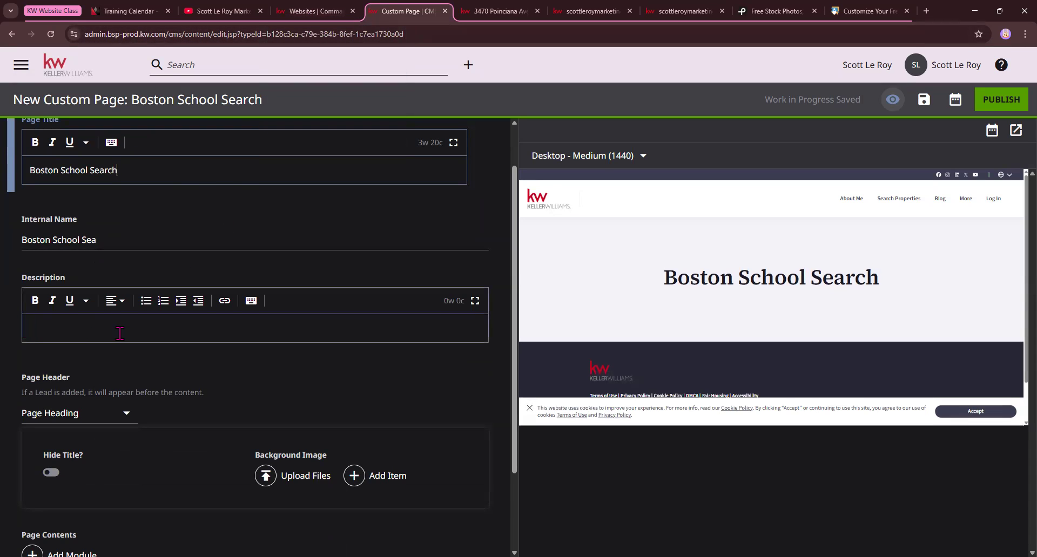
Upload the image Keller-Williams-Command-CRM from Downloads as the page header's background image
{"action": "scroll", "coordinate": [119, 332], "scroll_direction": "down", "scroll_amount": 1}
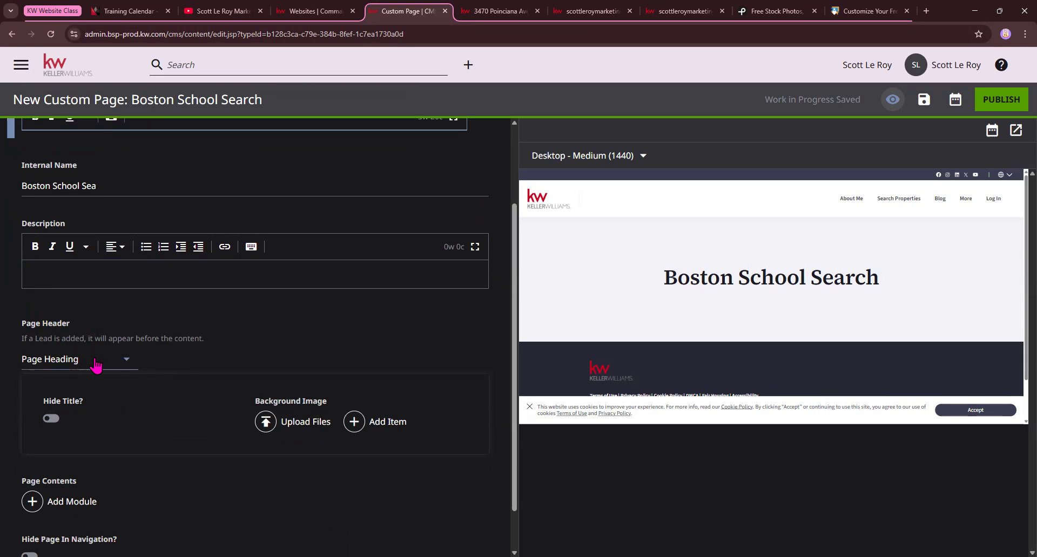
{"action": "left_click", "coordinate": [267, 426]}
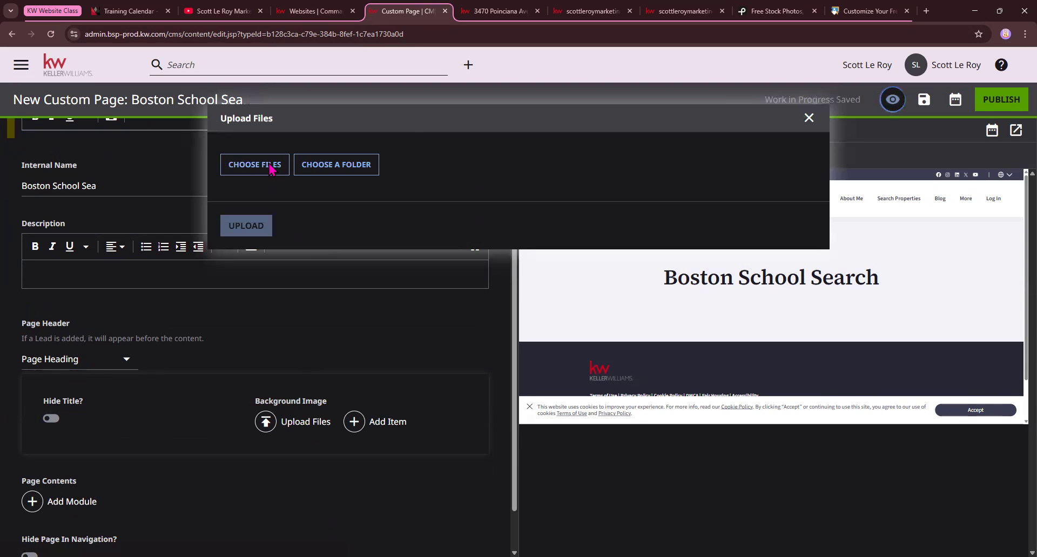
{"action": "left_click", "coordinate": [270, 169]}
{"action": "scroll", "coordinate": [246, 184], "scroll_direction": "down", "scroll_amount": 10}
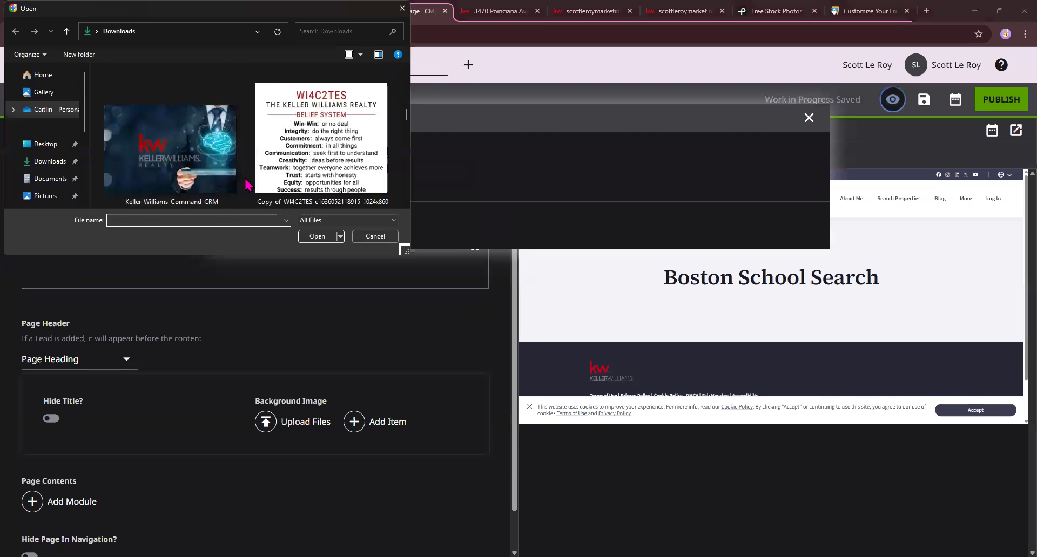
{"action": "left_click", "coordinate": [219, 157]}
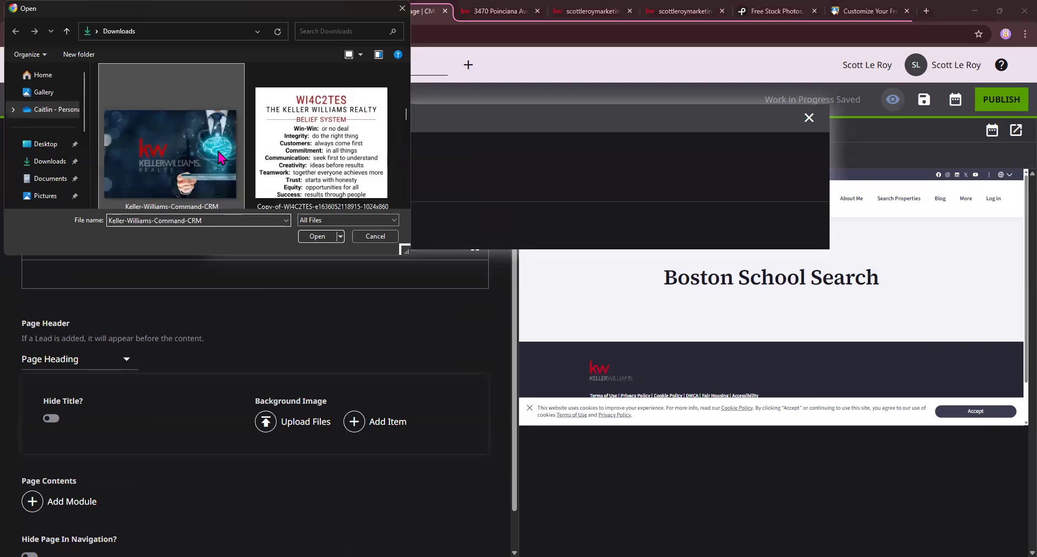
{"action": "left_click", "coordinate": [317, 236]}
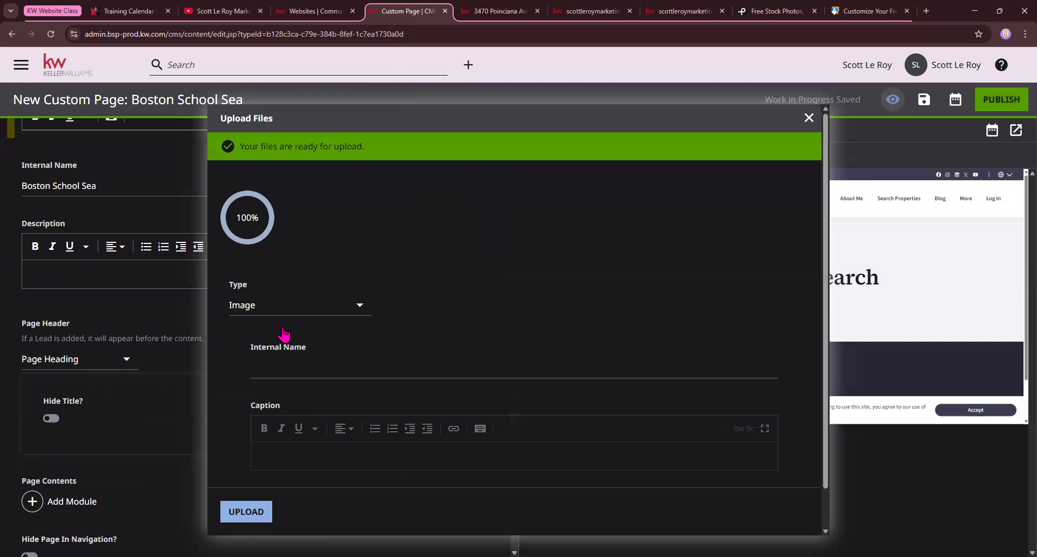
{"action": "left_click", "coordinate": [245, 513]}
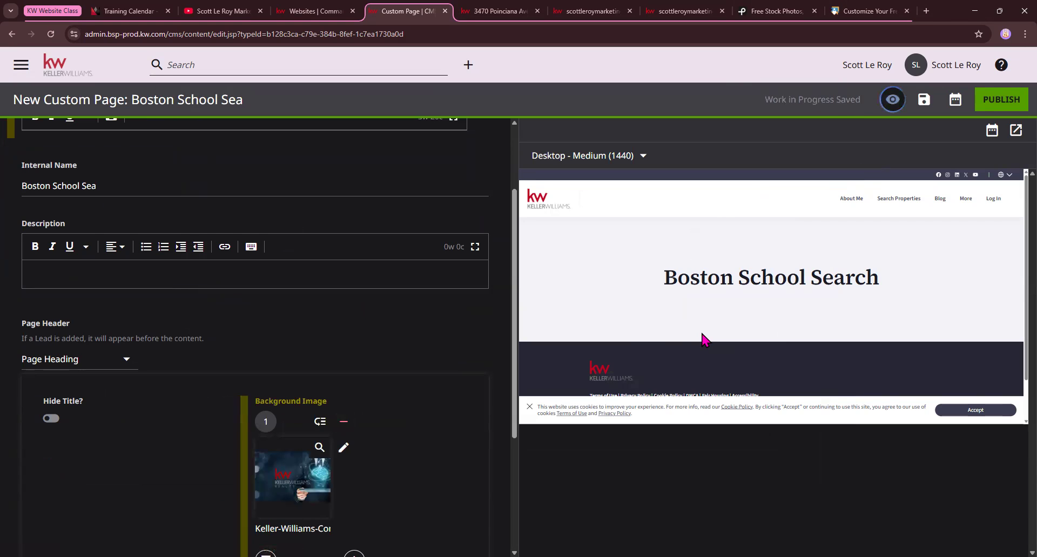
Add an HTML Embed module from the Additional Modules to the page contents
{"action": "scroll", "coordinate": [210, 363], "scroll_direction": "down", "scroll_amount": 2}
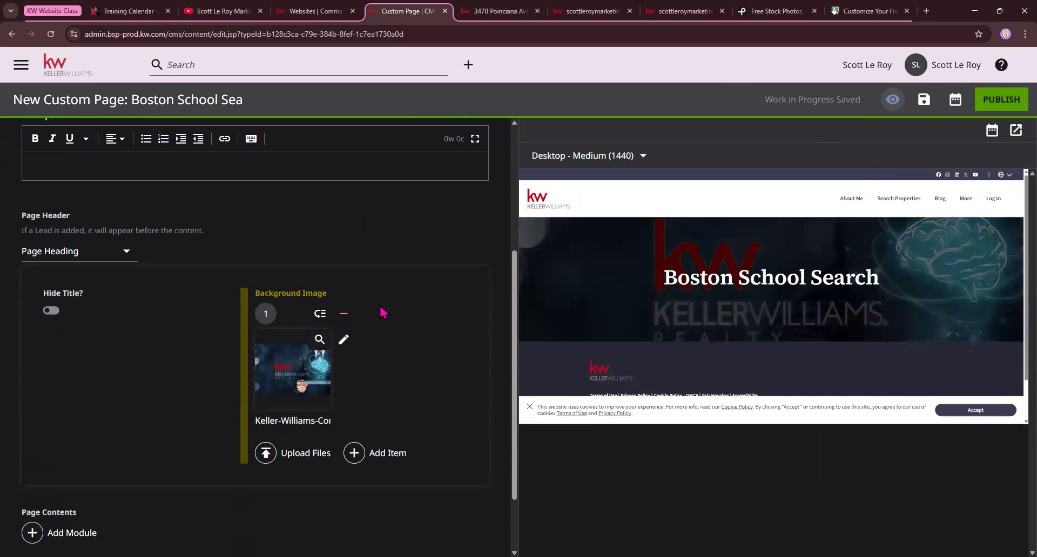
{"action": "scroll", "coordinate": [382, 312], "scroll_direction": "down", "scroll_amount": 2}
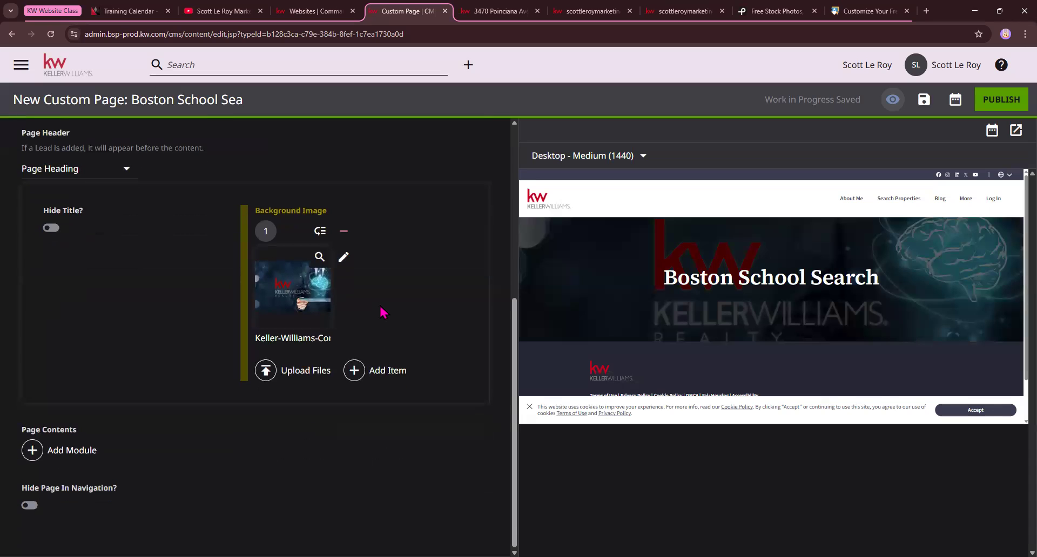
{"action": "left_click_drag", "start_coordinate": [22, 432], "coordinate": [81, 434]}
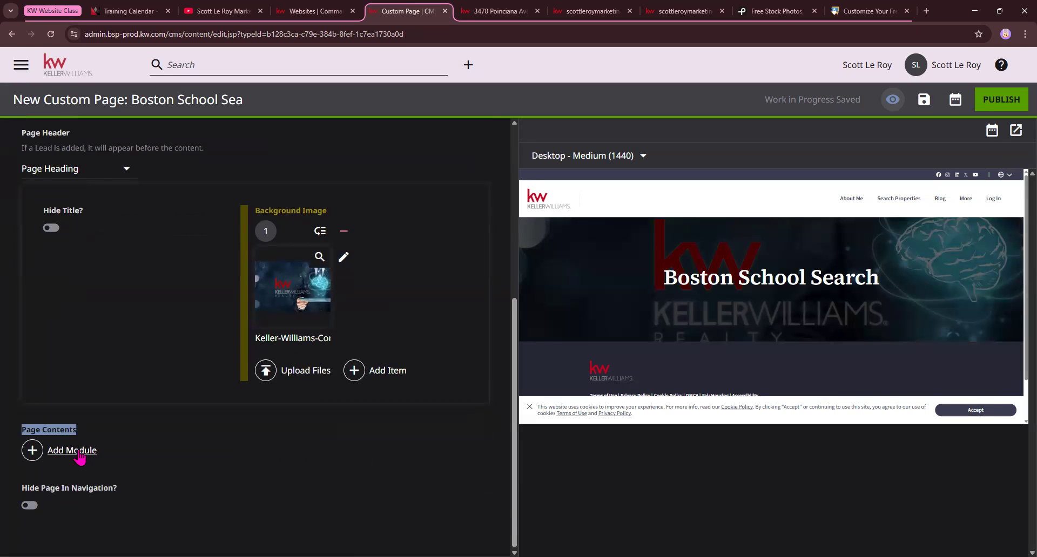
{"action": "left_click", "coordinate": [72, 450]}
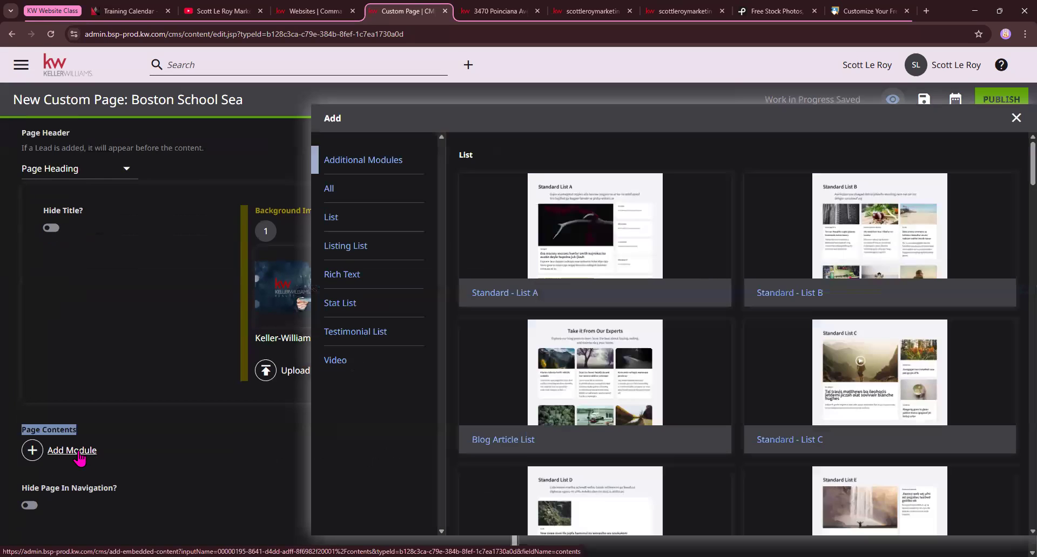
{"action": "scroll", "coordinate": [496, 334], "scroll_direction": "down", "scroll_amount": 1}
{"action": "scroll", "coordinate": [496, 334], "scroll_direction": "down", "scroll_amount": 14}
{"action": "scroll", "coordinate": [496, 334], "scroll_direction": "down", "scroll_amount": 15}
{"action": "scroll", "coordinate": [496, 334], "scroll_direction": "down", "scroll_amount": 15}
{"action": "scroll", "coordinate": [497, 332], "scroll_direction": "up", "scroll_amount": 3}
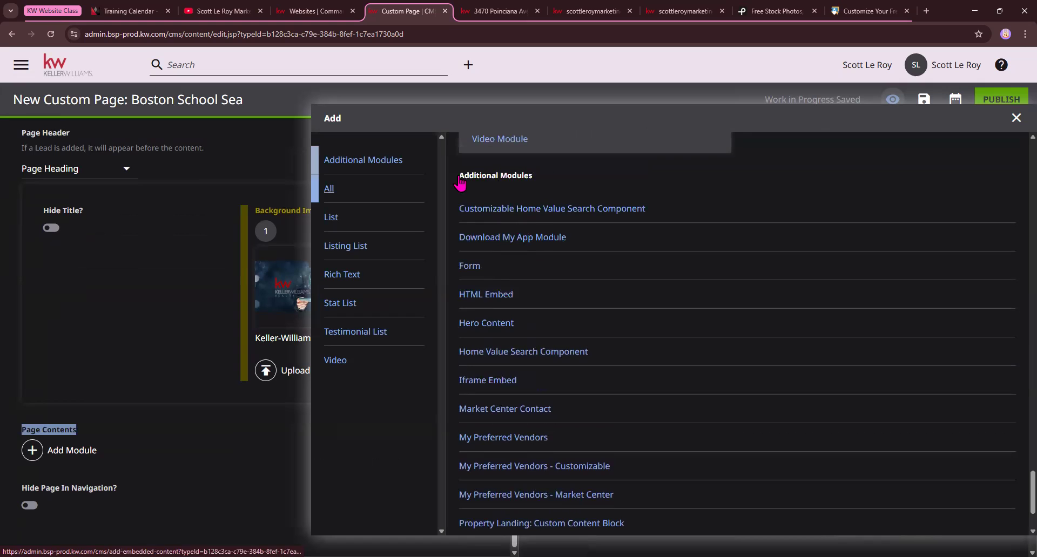
{"action": "left_click_drag", "start_coordinate": [460, 184], "coordinate": [533, 180]}
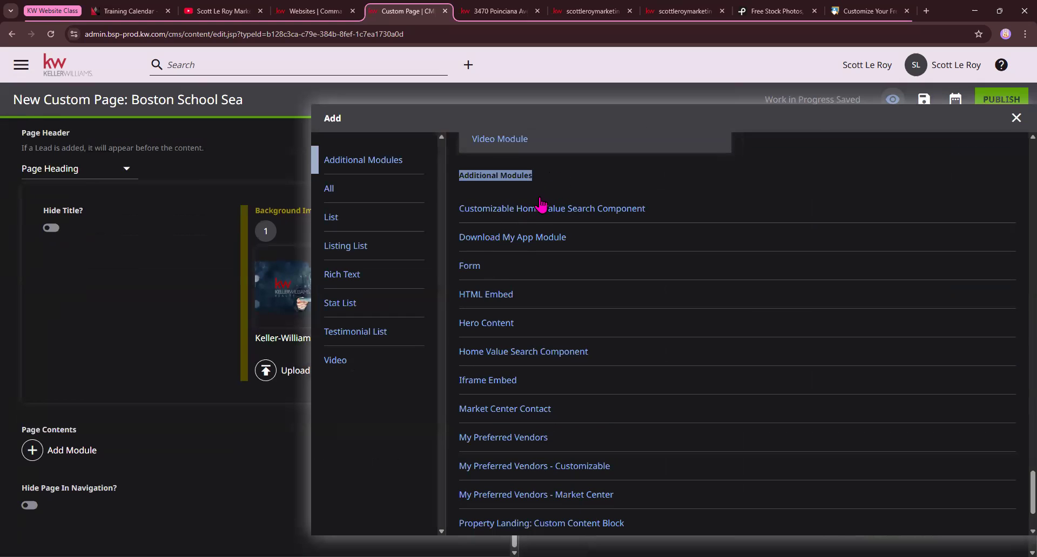
{"action": "left_click", "coordinate": [480, 300]}
{"action": "scroll", "coordinate": [475, 300], "scroll_direction": "down", "scroll_amount": 2}
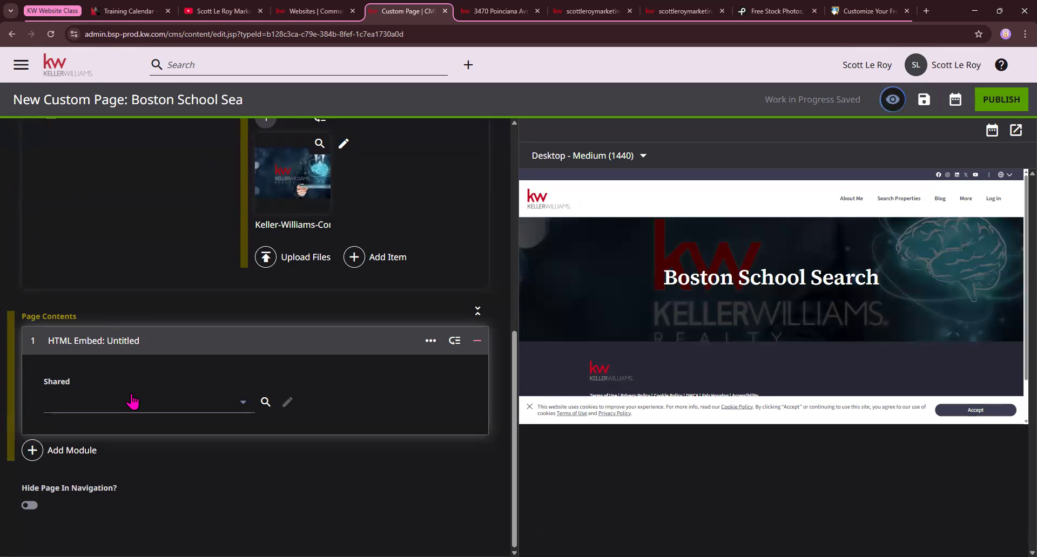
Create a new shared item for the HTML Embed module with the internal name "Boston schools 3/11"
{"action": "left_click", "coordinate": [244, 404]}
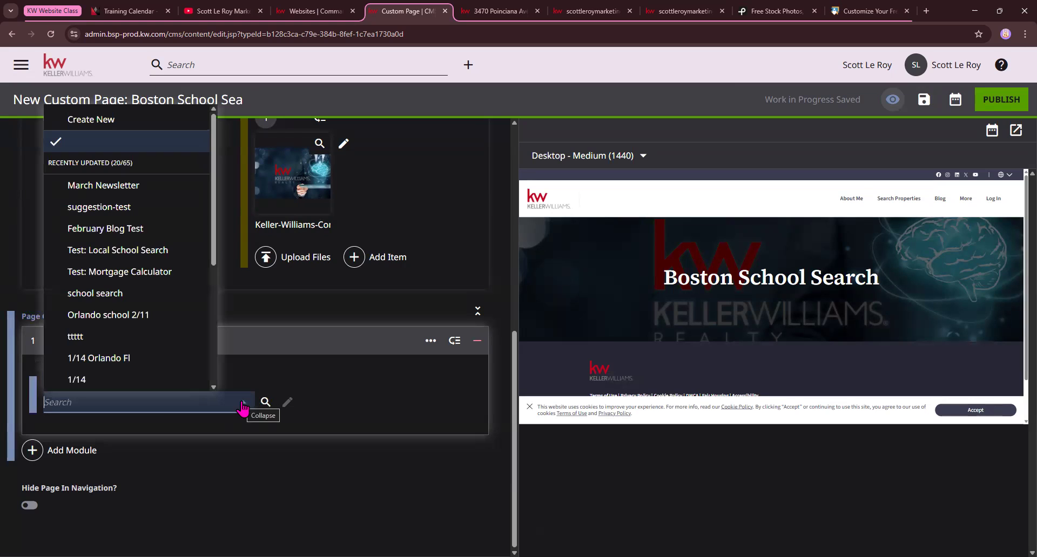
{"action": "left_click", "coordinate": [97, 124]}
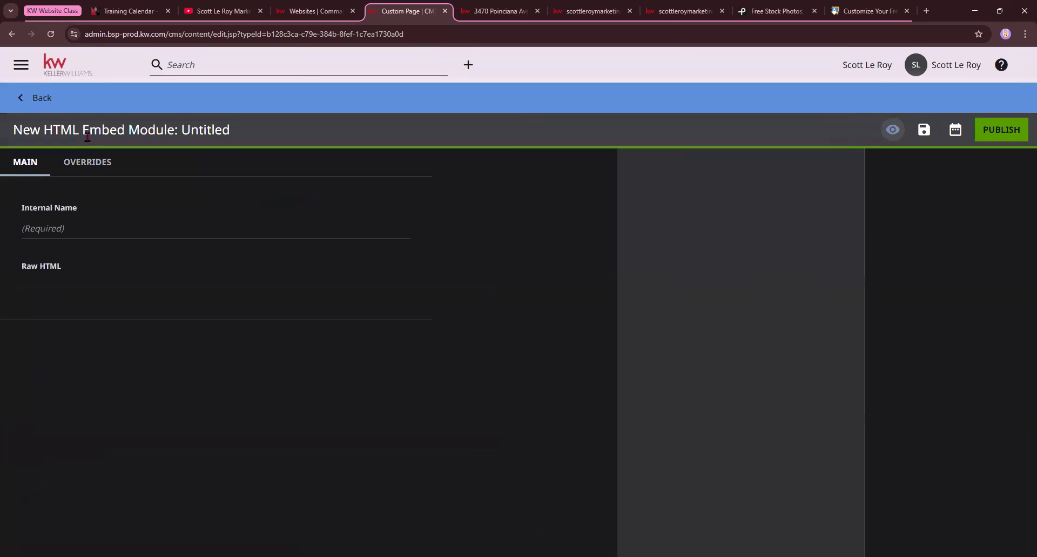
{"action": "left_click_drag", "start_coordinate": [12, 131], "coordinate": [248, 128]}
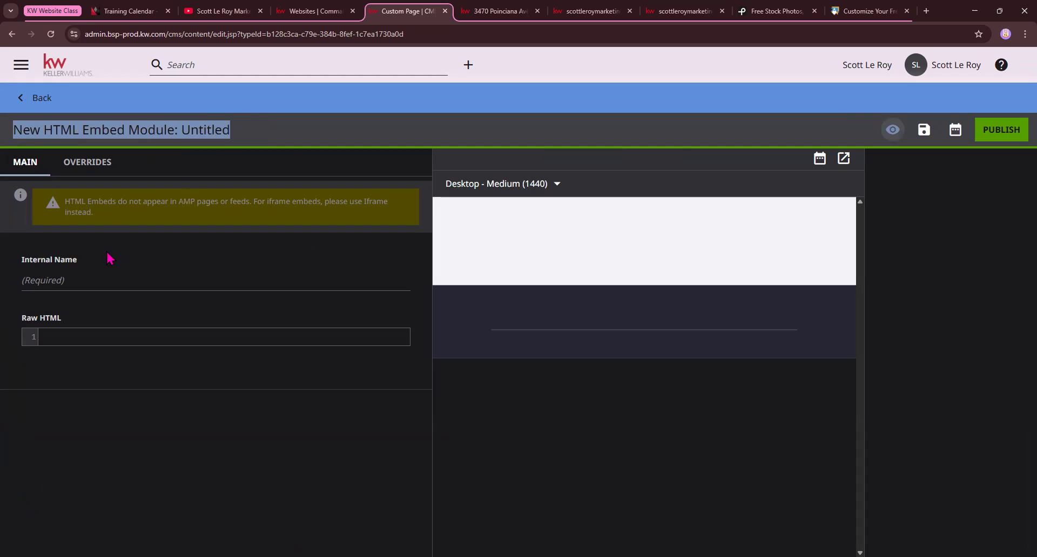
{"action": "left_click", "coordinate": [46, 275]}
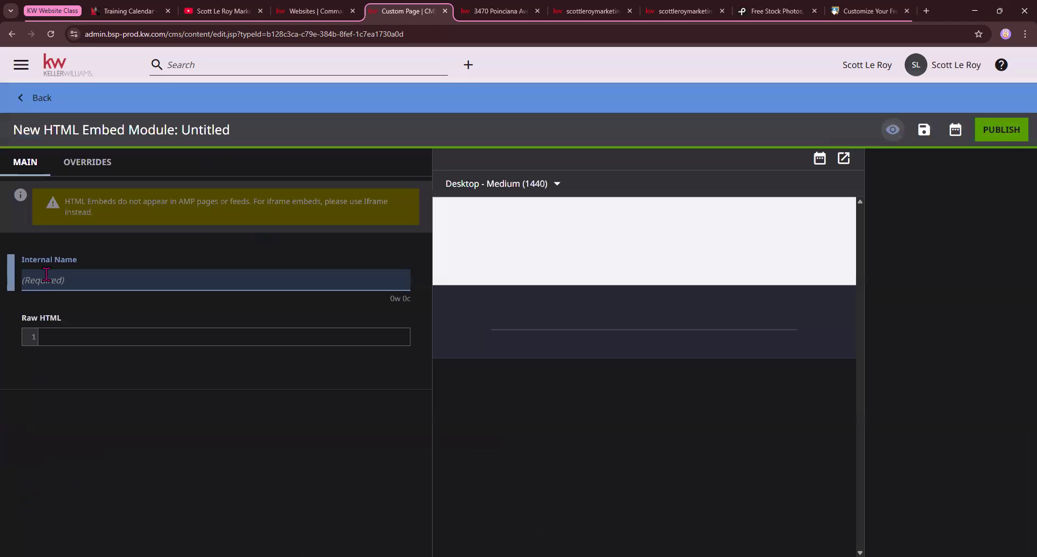
{"action": "type", "text": "Boston schools"}
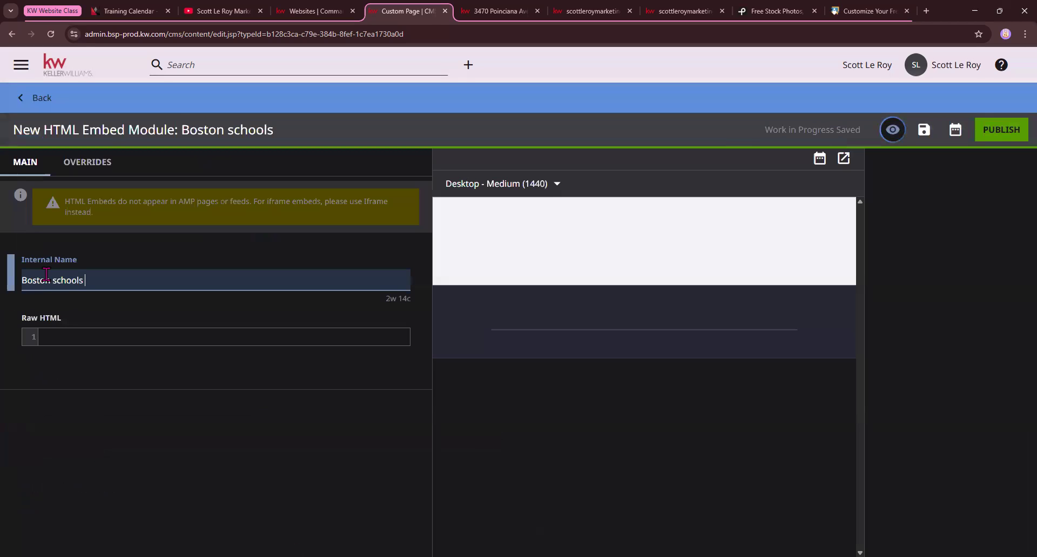
{"action": "type", "text": " 3/11"}
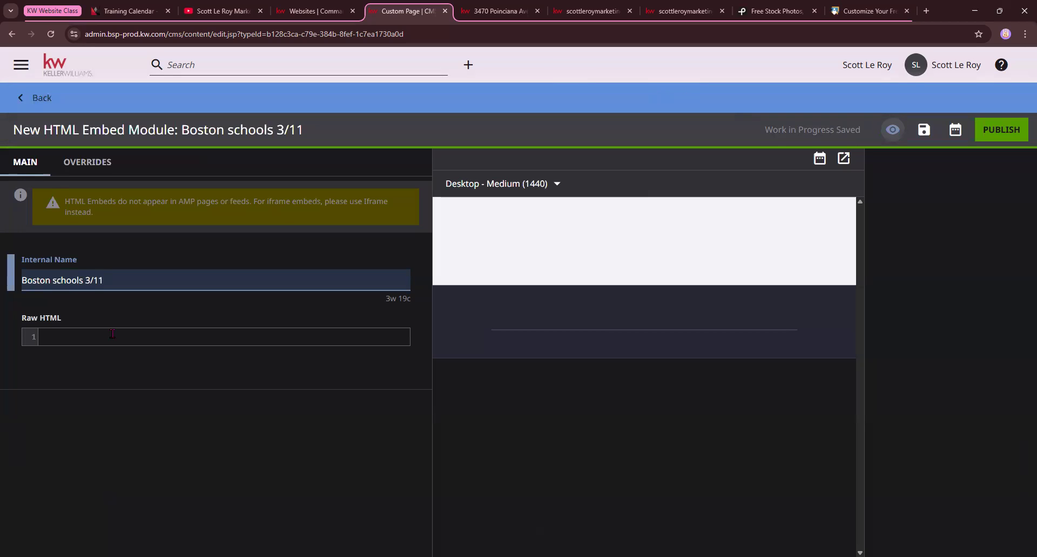
Paste the copied school widget iframe code as the module's raw HTML and insert a <center> tag in front of it
{"action": "left_click", "coordinate": [49, 339]}
{"action": "right_click", "coordinate": [47, 344]}
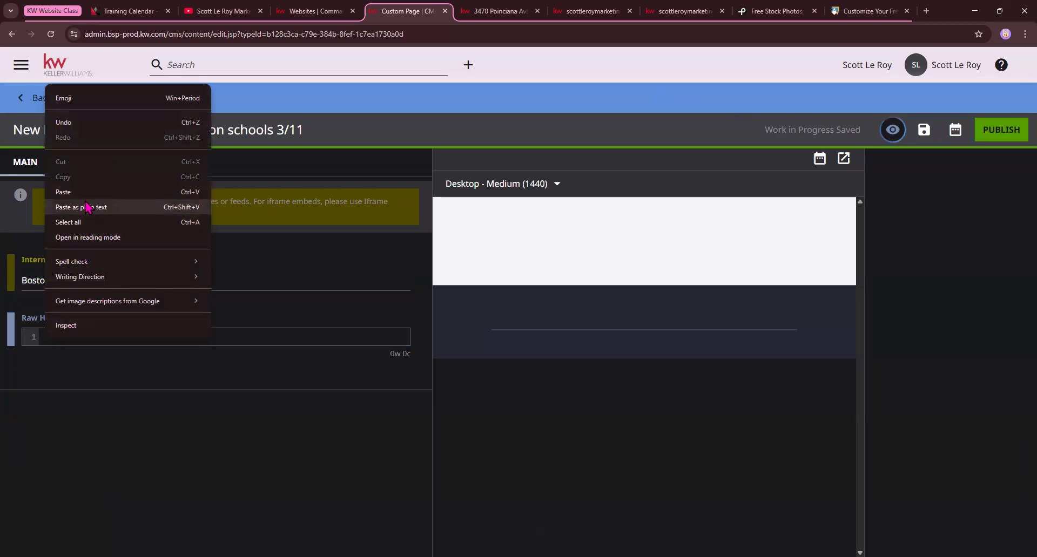
{"action": "left_click", "coordinate": [63, 193]}
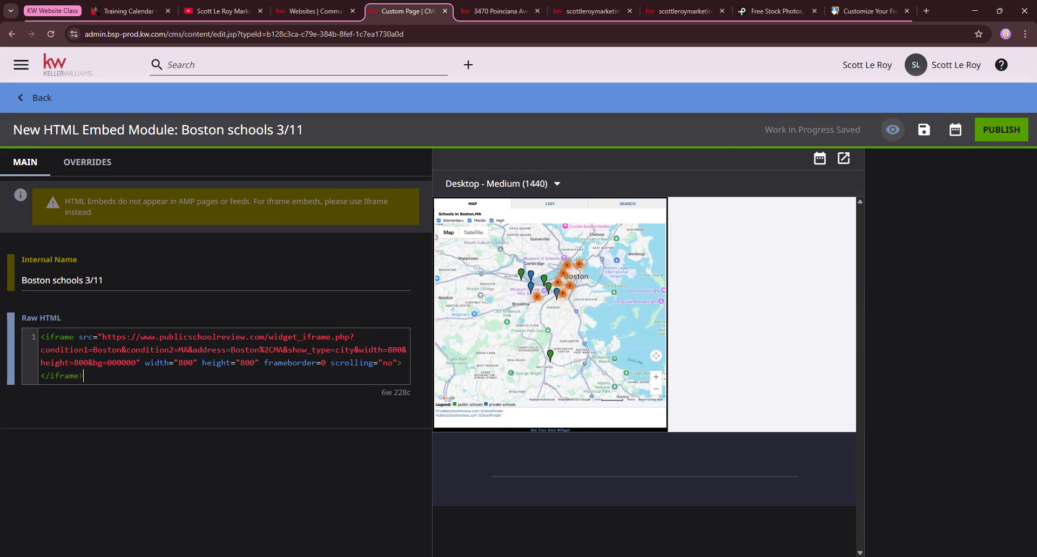
{"action": "left_click", "coordinate": [39, 332]}
{"action": "type", "text": "<center"}
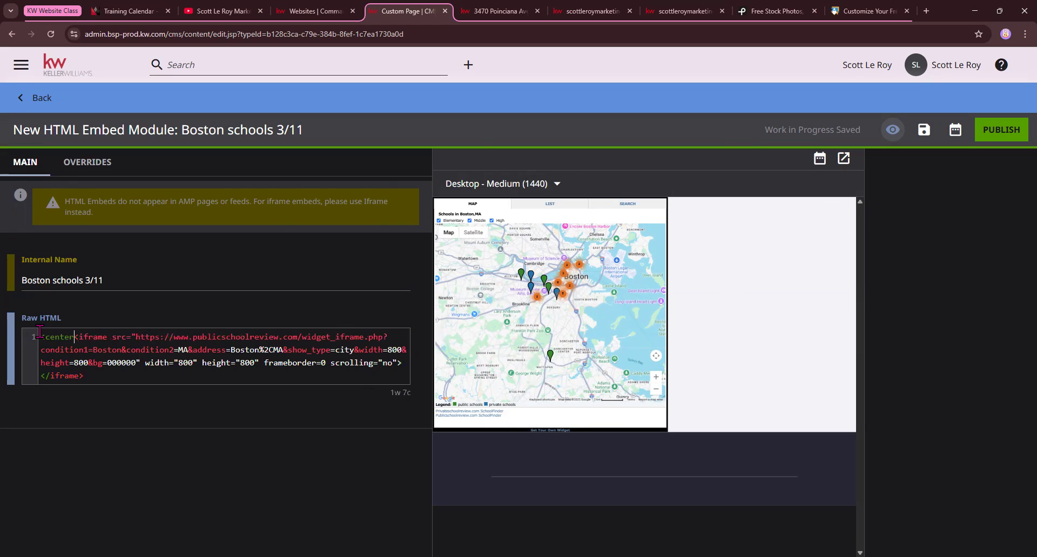
{"action": "type", "text": ">"}
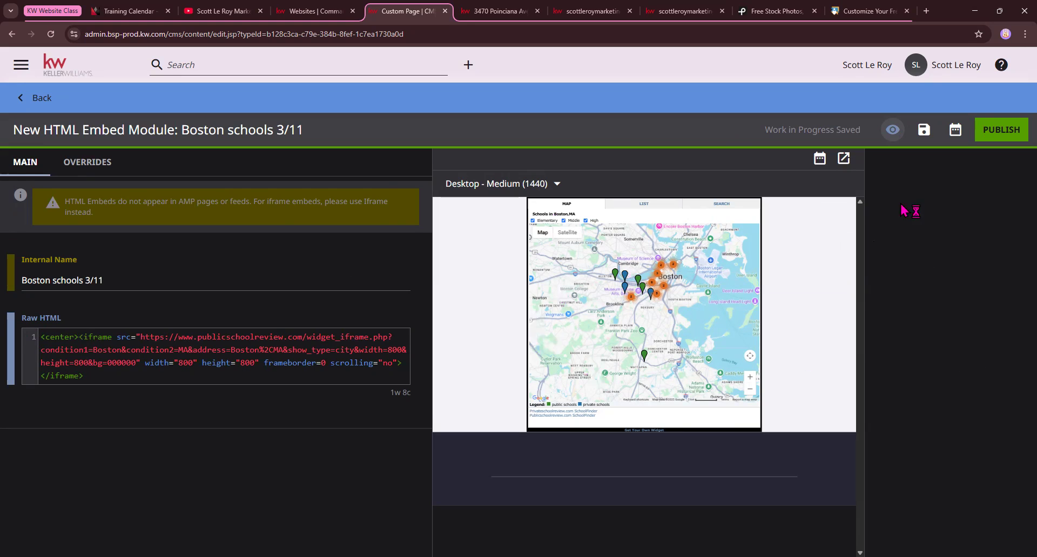
Check the <center> tag against the widget preview and publish the Boston schools HTML embed module
{"action": "scroll", "coordinate": [638, 376], "scroll_direction": "down", "scroll_amount": 2}
{"action": "left_click_drag", "start_coordinate": [71, 336], "coordinate": [41, 337]}
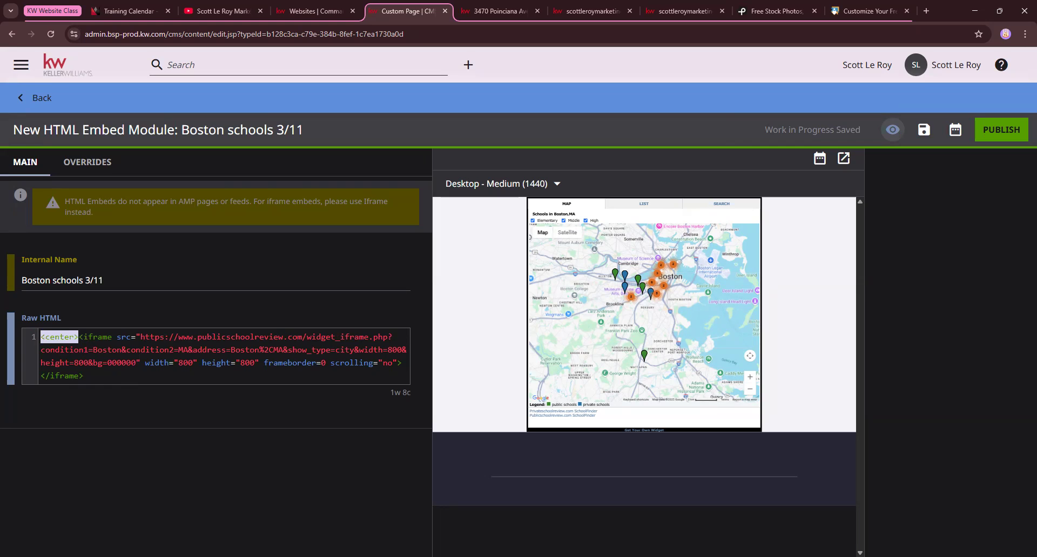
{"action": "left_click", "coordinate": [684, 370]}
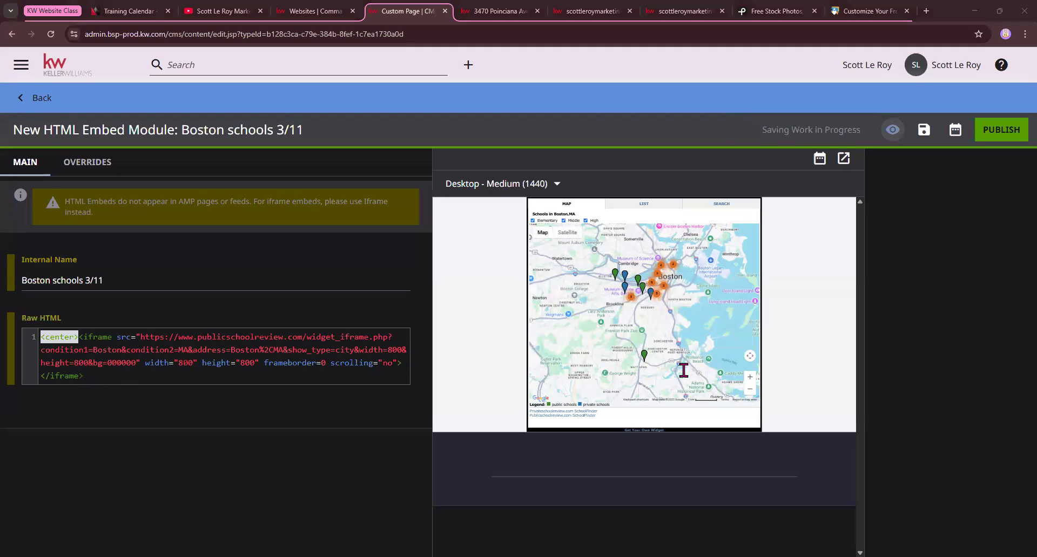
{"action": "left_click", "coordinate": [374, 459]}
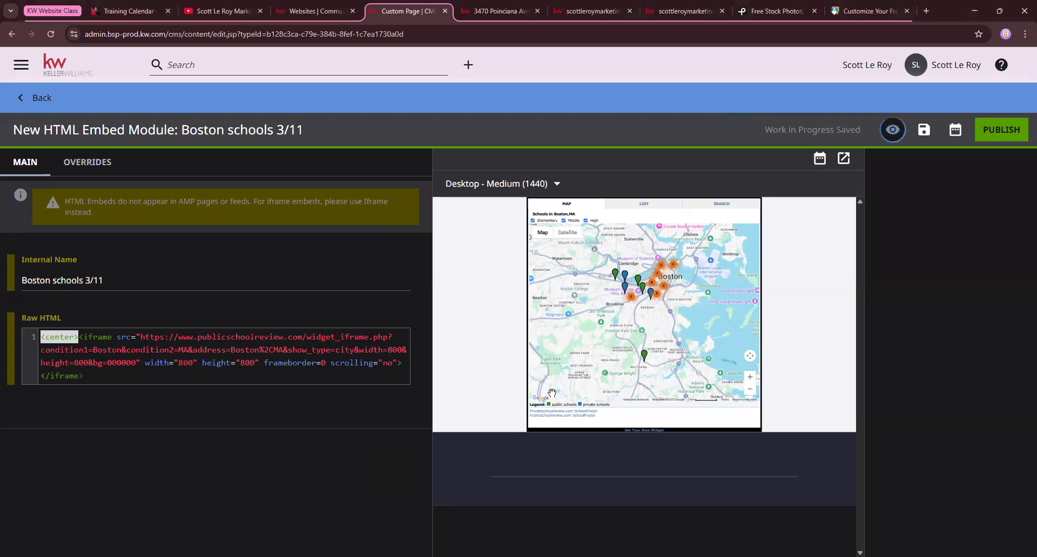
{"action": "left_click", "coordinate": [1015, 129]}
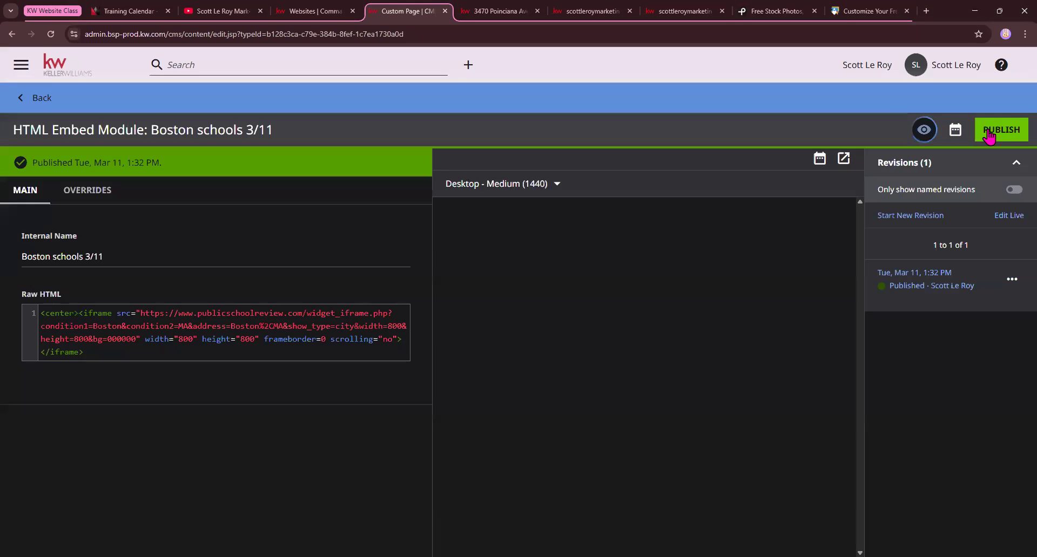
Return from the published embed module to the custom page and complete its internal name as "Boston School Search"
{"action": "left_click_drag", "start_coordinate": [33, 163], "coordinate": [178, 170]}
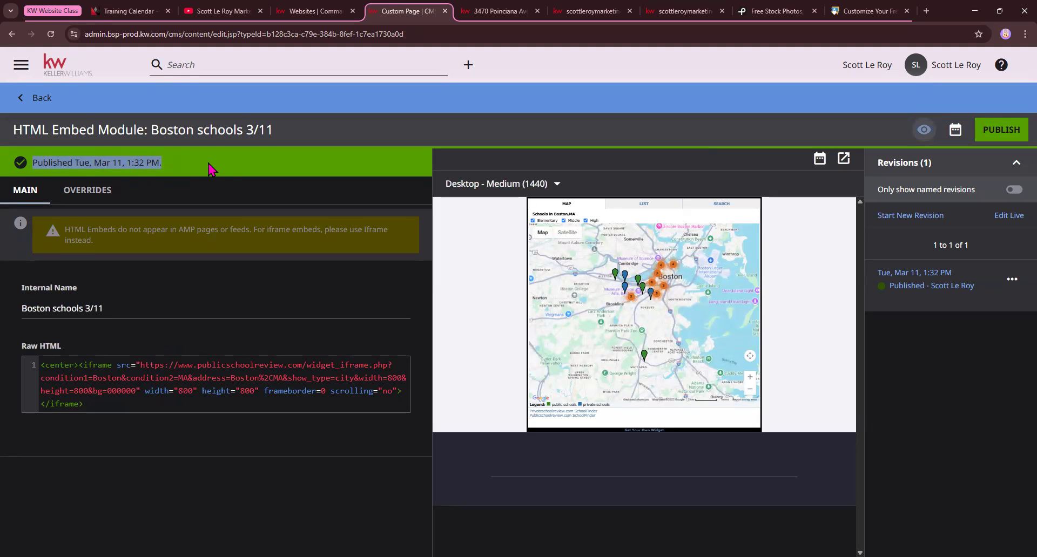
{"action": "left_click", "coordinate": [41, 99]}
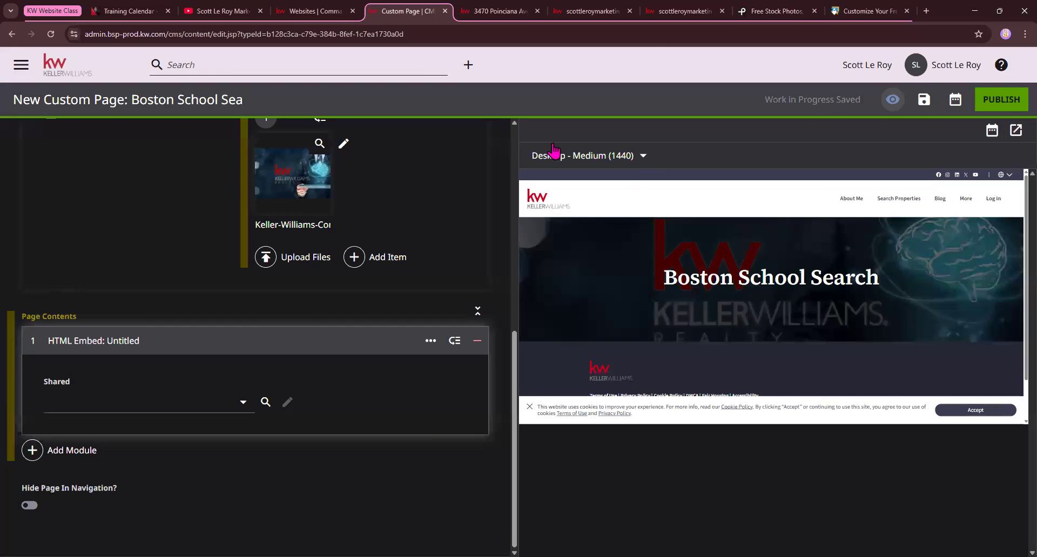
{"action": "scroll", "coordinate": [290, 276], "scroll_direction": "up", "scroll_amount": 8}
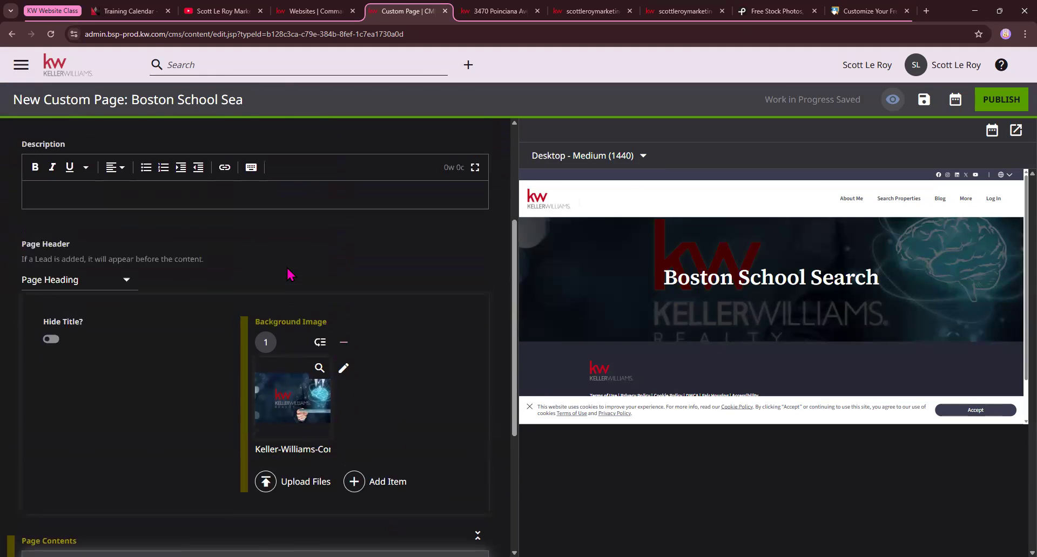
{"action": "left_click", "coordinate": [116, 293]}
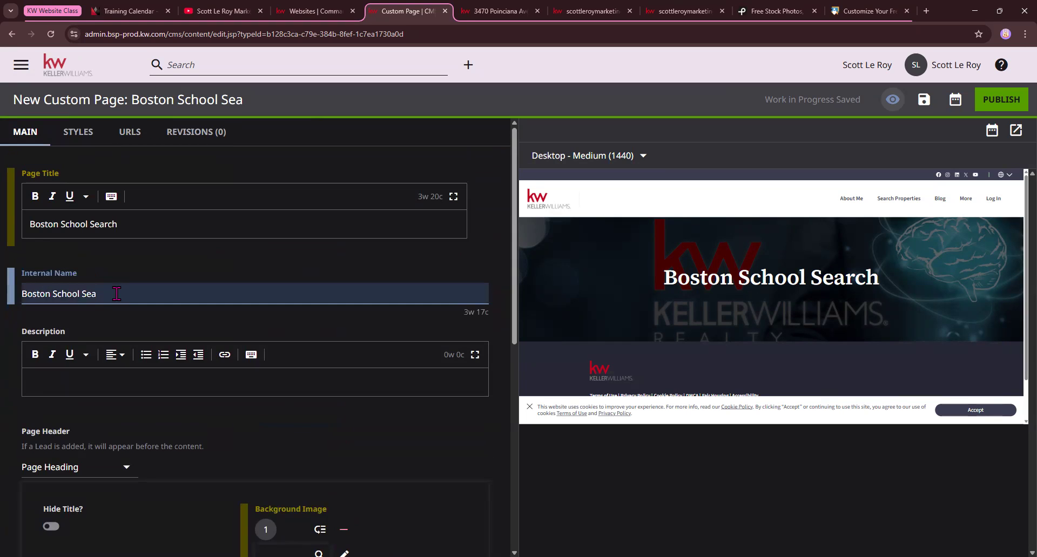
{"action": "type", "text": "rch"}
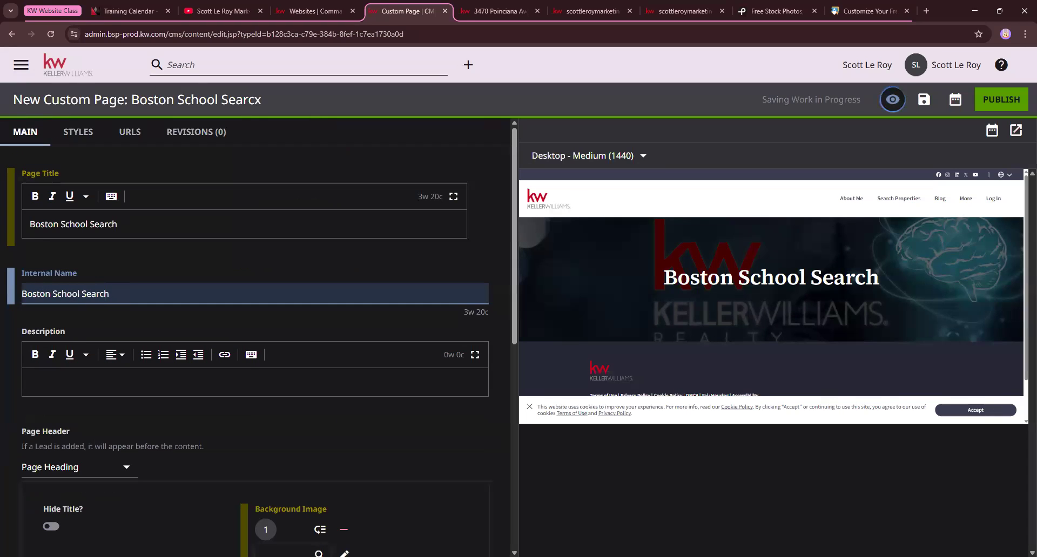
Assign the shared item "Boston schools 3/11" to the HTML Embed module and check the school map in the page preview
{"action": "scroll", "coordinate": [146, 334], "scroll_direction": "down", "scroll_amount": 5}
{"action": "scroll", "coordinate": [146, 335], "scroll_direction": "down", "scroll_amount": 3}
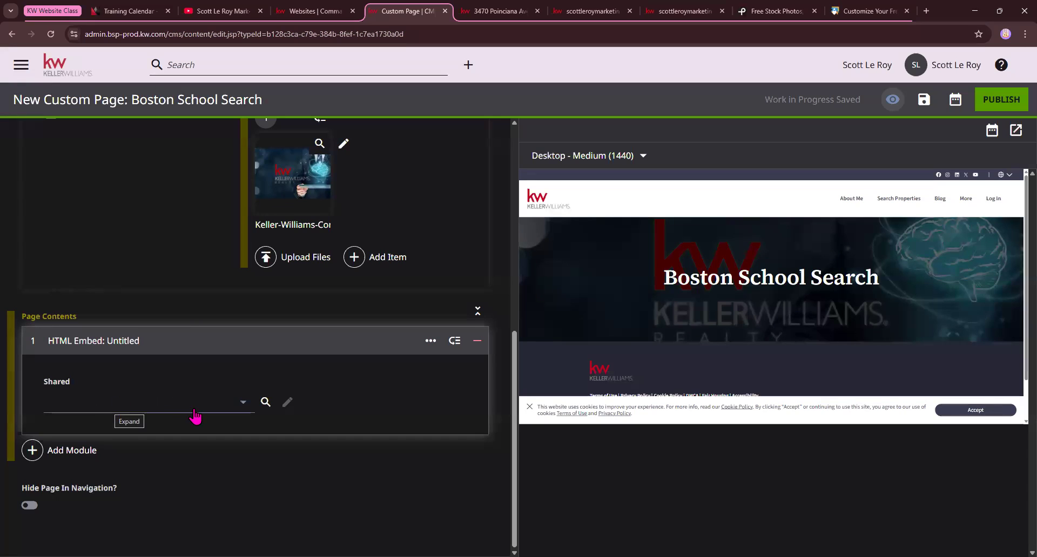
{"action": "left_click", "coordinate": [242, 404]}
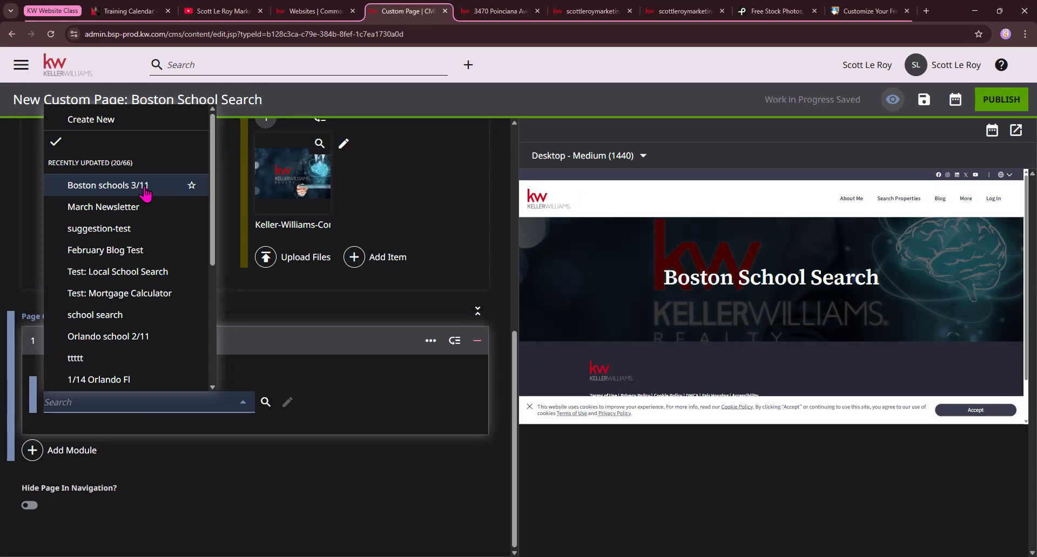
{"action": "left_click", "coordinate": [145, 188]}
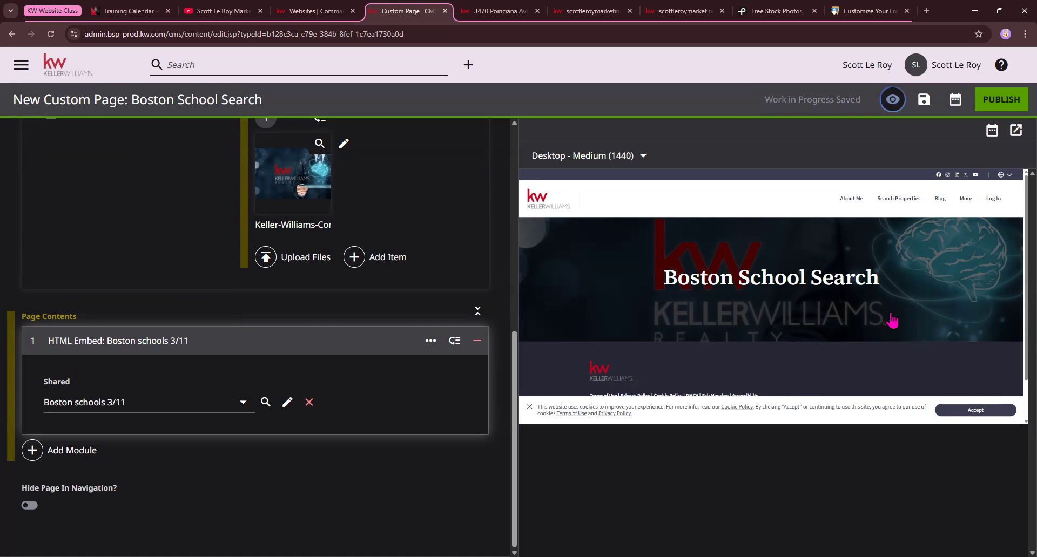
{"action": "scroll", "coordinate": [861, 346], "scroll_direction": "down", "scroll_amount": 1}
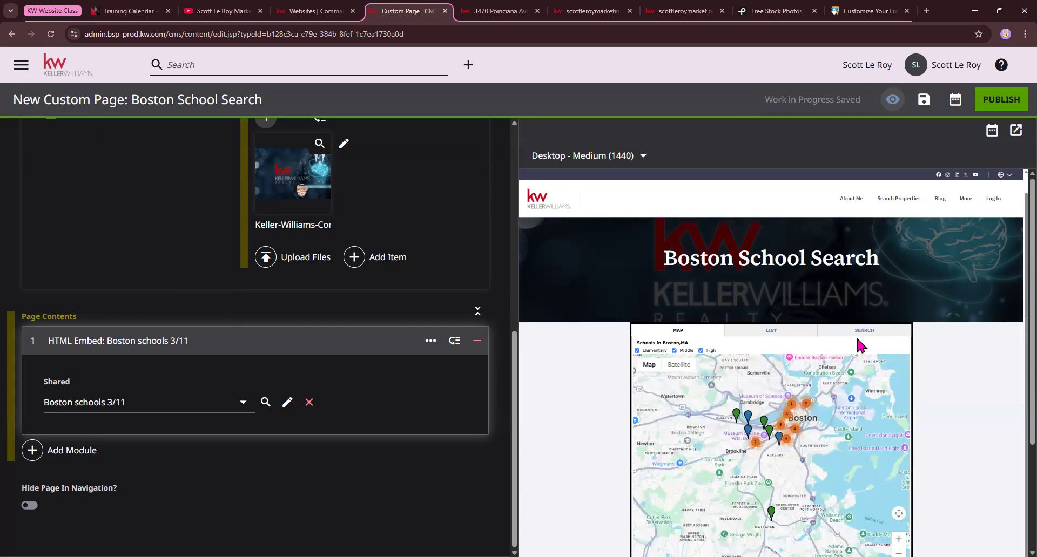
{"action": "scroll", "coordinate": [648, 367], "scroll_direction": "down", "scroll_amount": 3}
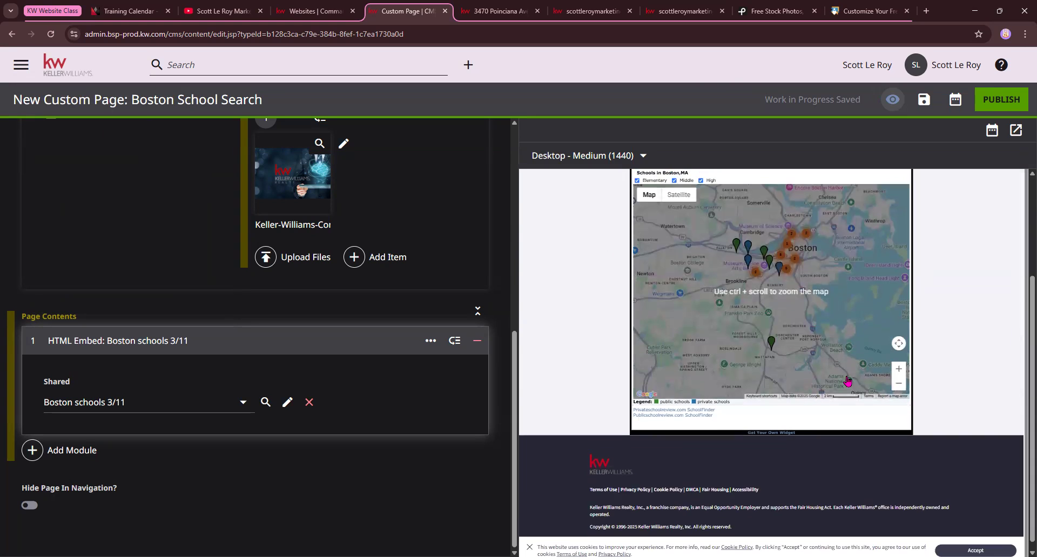
{"action": "scroll", "coordinate": [756, 280], "scroll_direction": "up", "scroll_amount": 1}
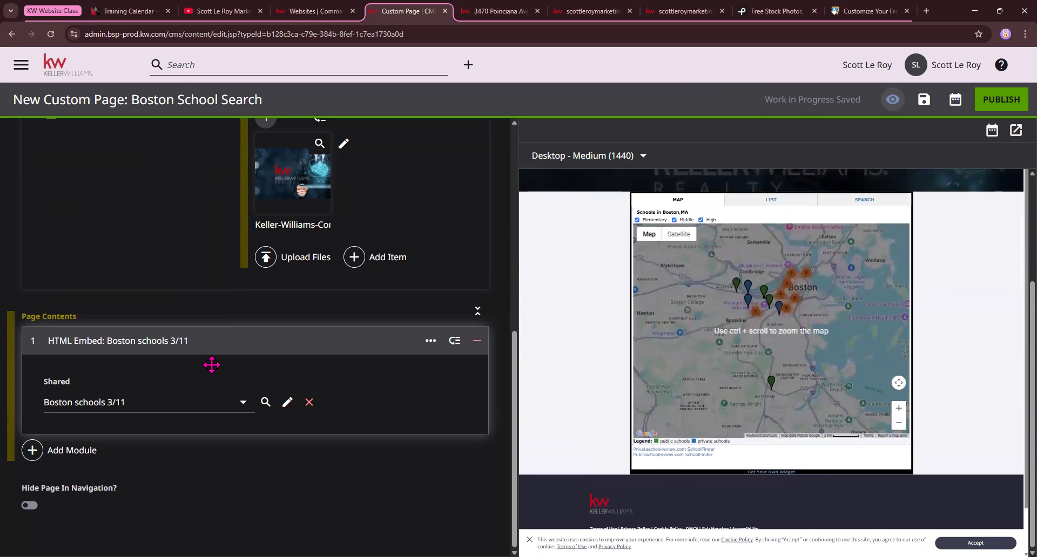
Add a Form module from the Additional Modules to the page contents below the HTML Embed
{"action": "left_click", "coordinate": [61, 453]}
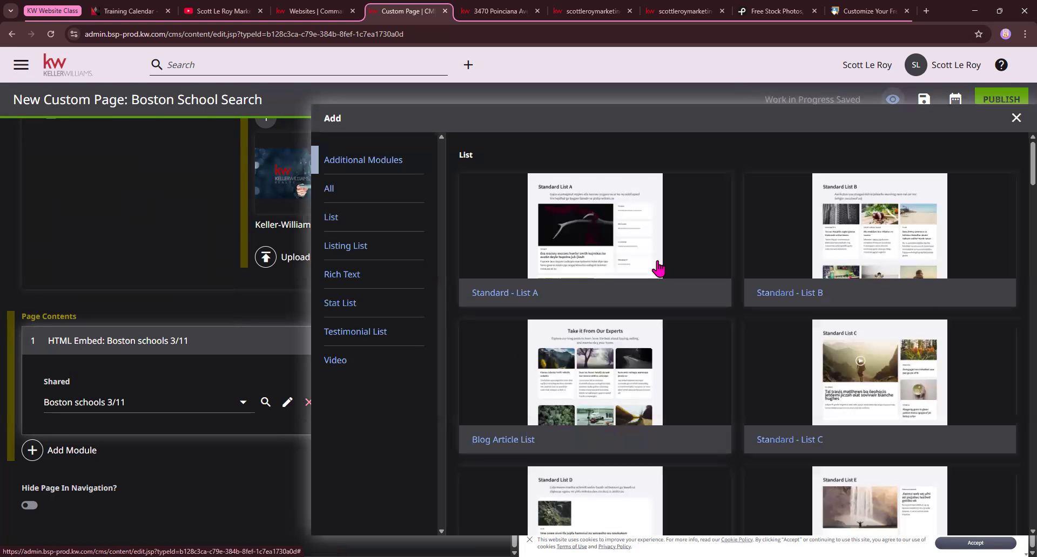
{"action": "scroll", "coordinate": [659, 269], "scroll_direction": "down", "scroll_amount": 10}
{"action": "scroll", "coordinate": [657, 268], "scroll_direction": "down", "scroll_amount": 10}
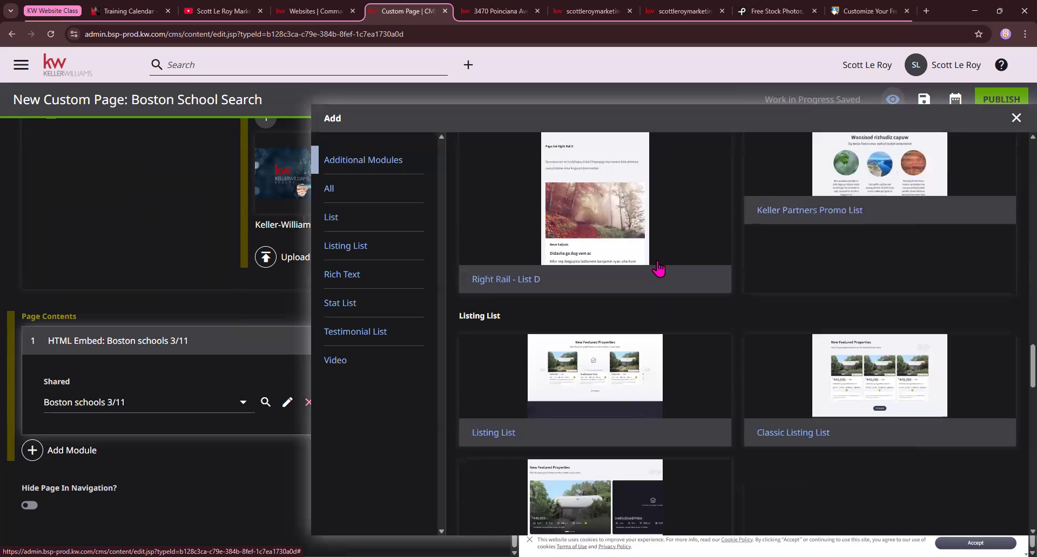
{"action": "scroll", "coordinate": [658, 268], "scroll_direction": "down", "scroll_amount": 10}
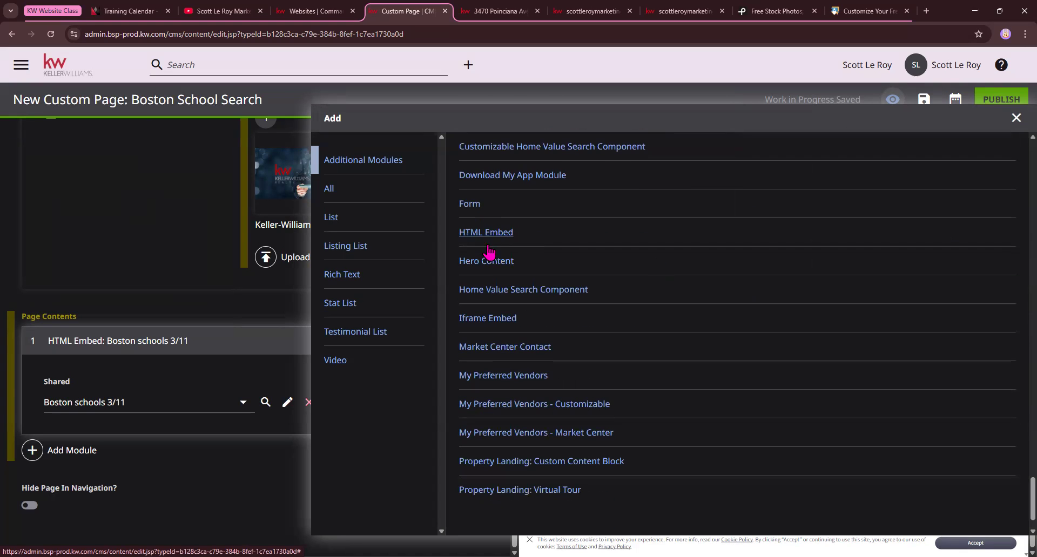
{"action": "left_click", "coordinate": [469, 205]}
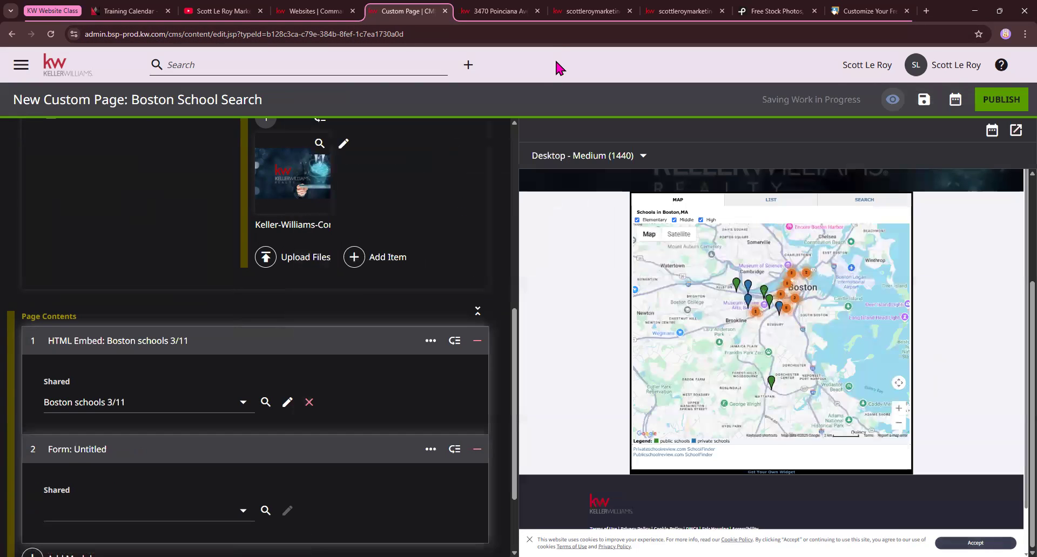
Set the Form module's shared item to defaultAgentContactTitle and check the contact form in the page preview
{"action": "left_click", "coordinate": [154, 510]}
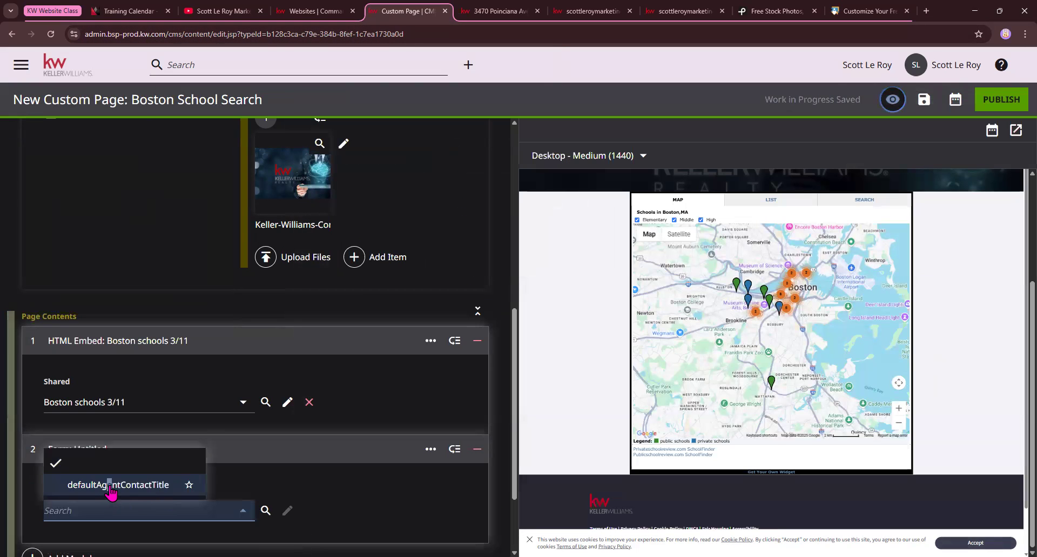
{"action": "left_click", "coordinate": [109, 492]}
{"action": "scroll", "coordinate": [759, 386], "scroll_direction": "down", "scroll_amount": 1}
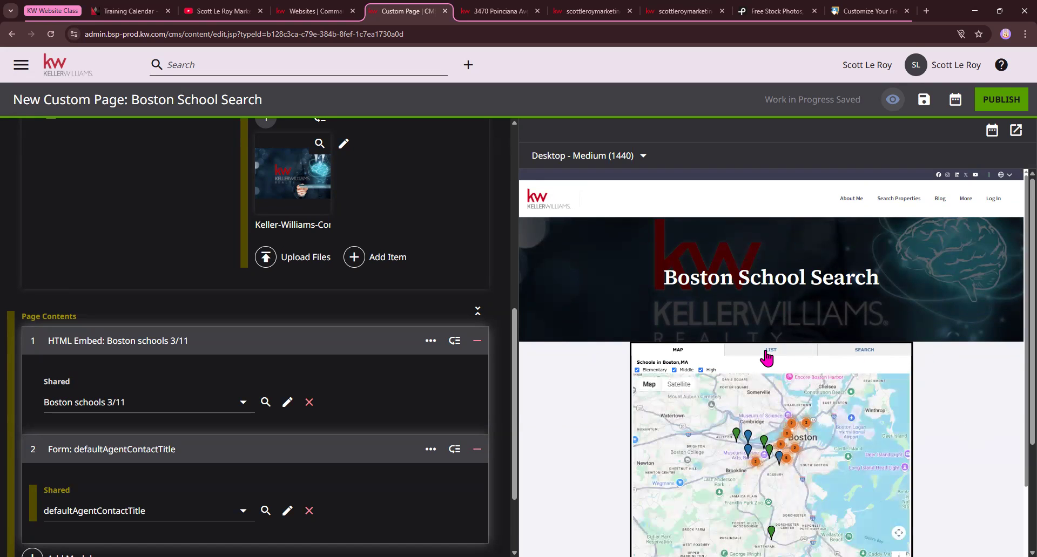
{"action": "scroll", "coordinate": [769, 390], "scroll_direction": "down", "scroll_amount": 1}
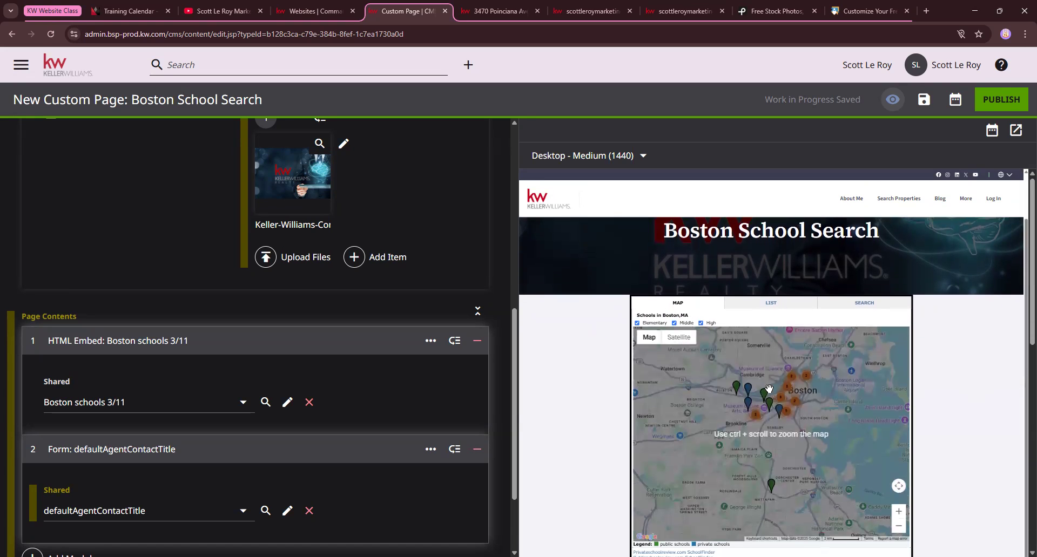
{"action": "scroll", "coordinate": [868, 416], "scroll_direction": "down", "scroll_amount": 6}
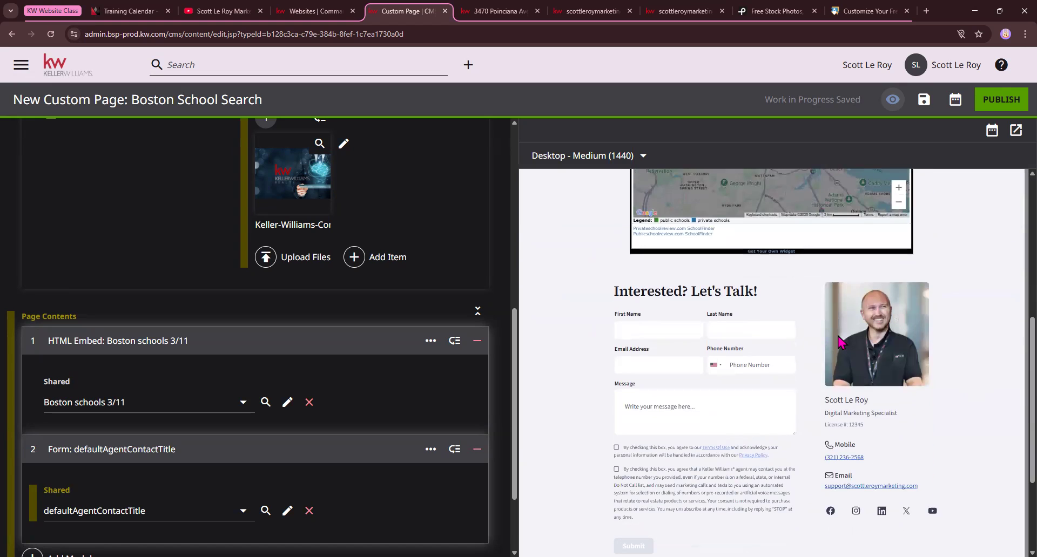
{"action": "scroll", "coordinate": [795, 311], "scroll_direction": "up", "scroll_amount": 5}
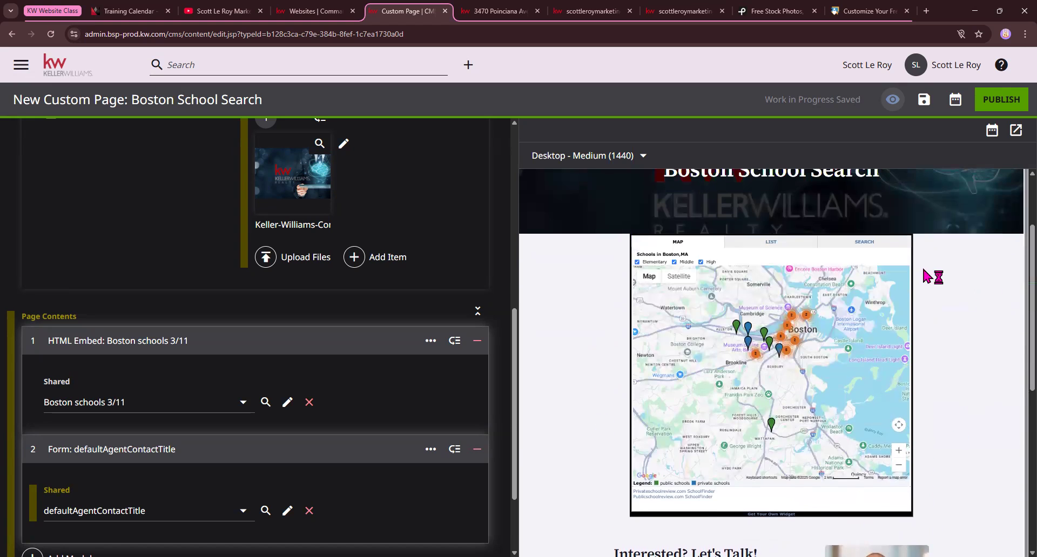
Open the page's shared preview in a separate tab and pan around the embedded school map to test it
{"action": "left_click", "coordinate": [1015, 130]}
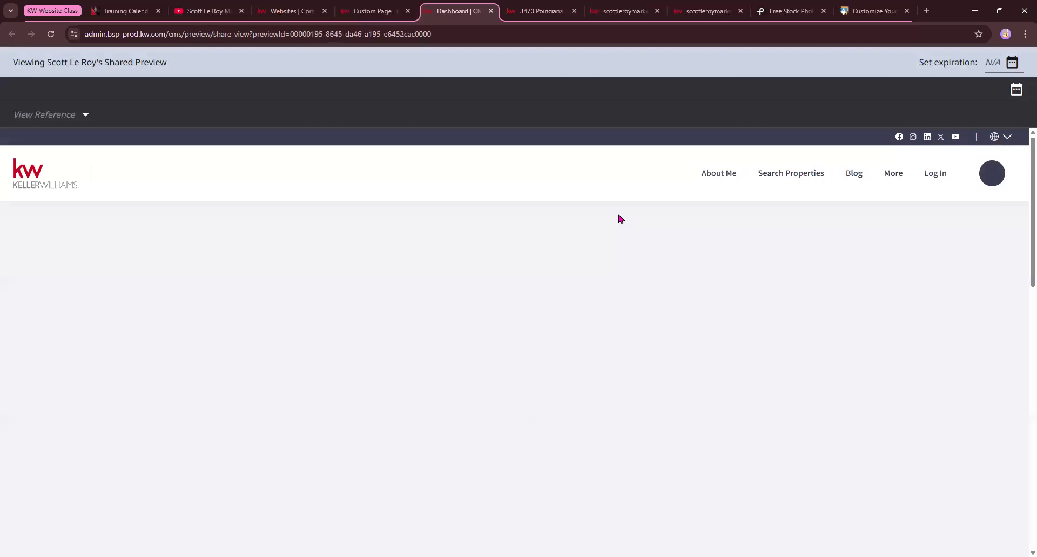
{"action": "scroll", "coordinate": [756, 346], "scroll_direction": "down", "scroll_amount": 4}
{"action": "scroll", "coordinate": [761, 350], "scroll_direction": "down", "scroll_amount": 1}
{"action": "scroll", "coordinate": [632, 326], "scroll_direction": "up", "scroll_amount": 3}
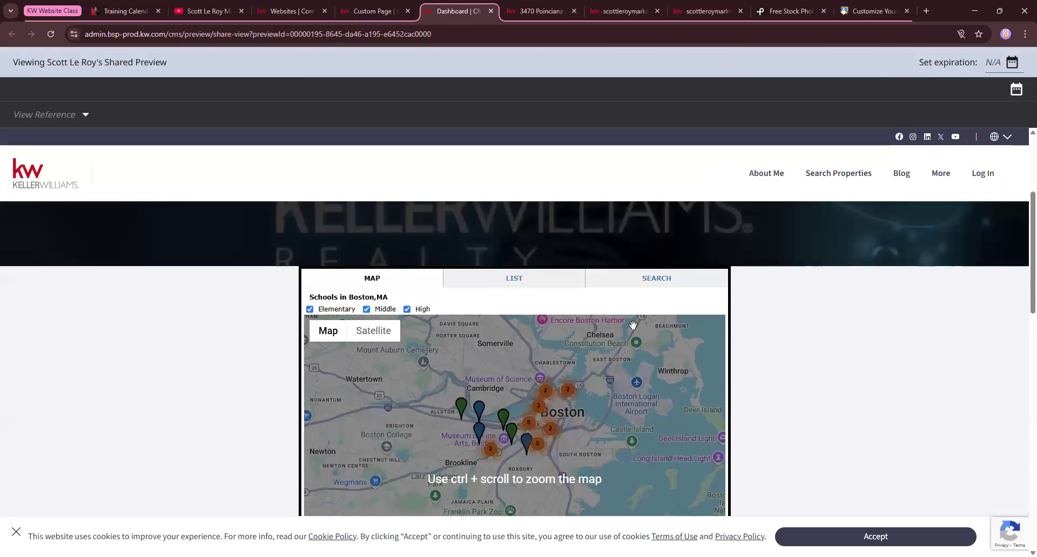
{"action": "scroll", "coordinate": [452, 392], "scroll_direction": "down", "scroll_amount": 3}
{"action": "left_click_drag", "start_coordinate": [613, 393], "coordinate": [702, 416]}
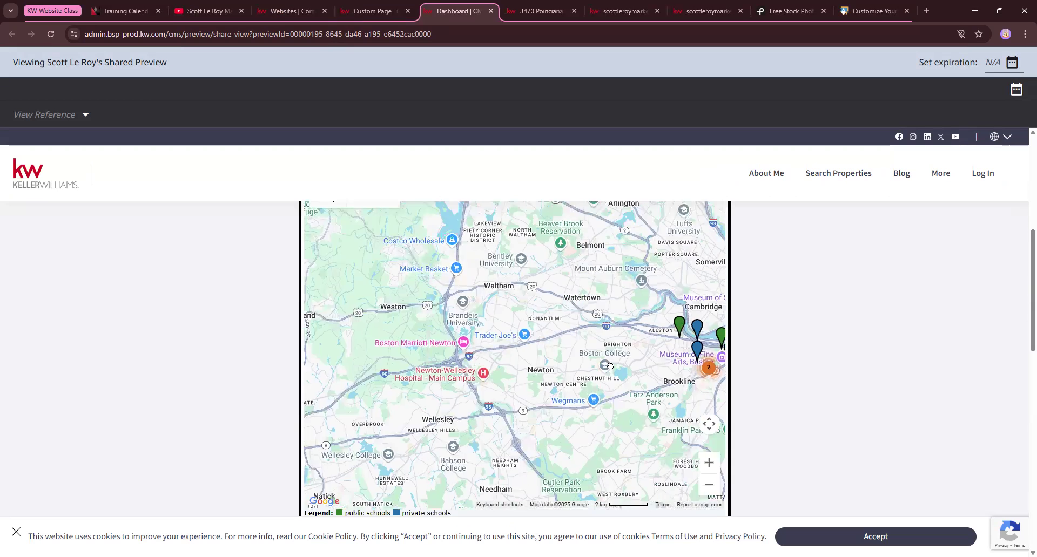
{"action": "left_click_drag", "start_coordinate": [422, 216], "coordinate": [468, 279]}
{"action": "left_click_drag", "start_coordinate": [545, 322], "coordinate": [482, 365]}
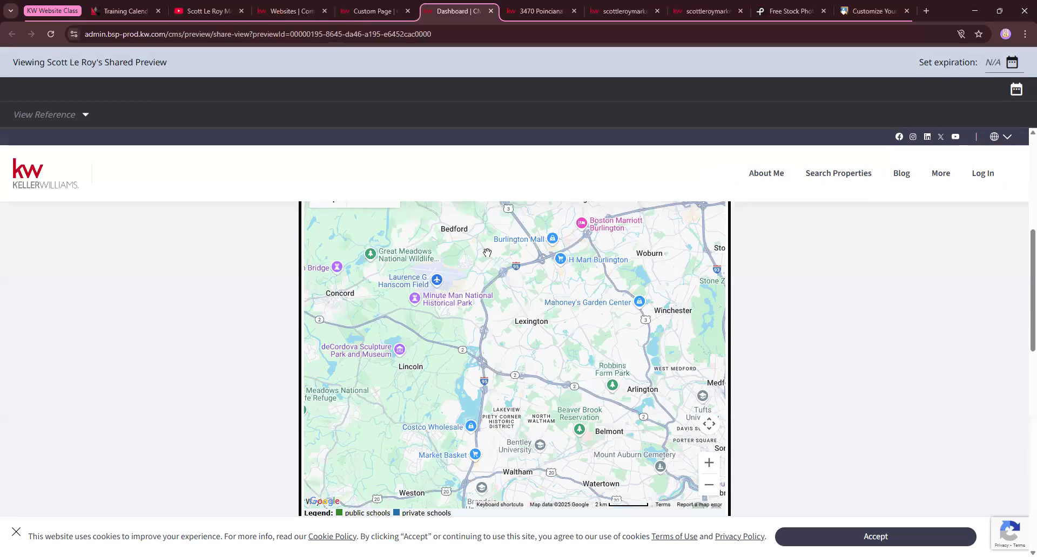
Examine the school widget's List and Search views in the shared preview and return to its Map view
{"action": "scroll", "coordinate": [392, 241], "scroll_direction": "up", "scroll_amount": 1}
{"action": "scroll", "coordinate": [392, 241], "scroll_direction": "up", "scroll_amount": 2}
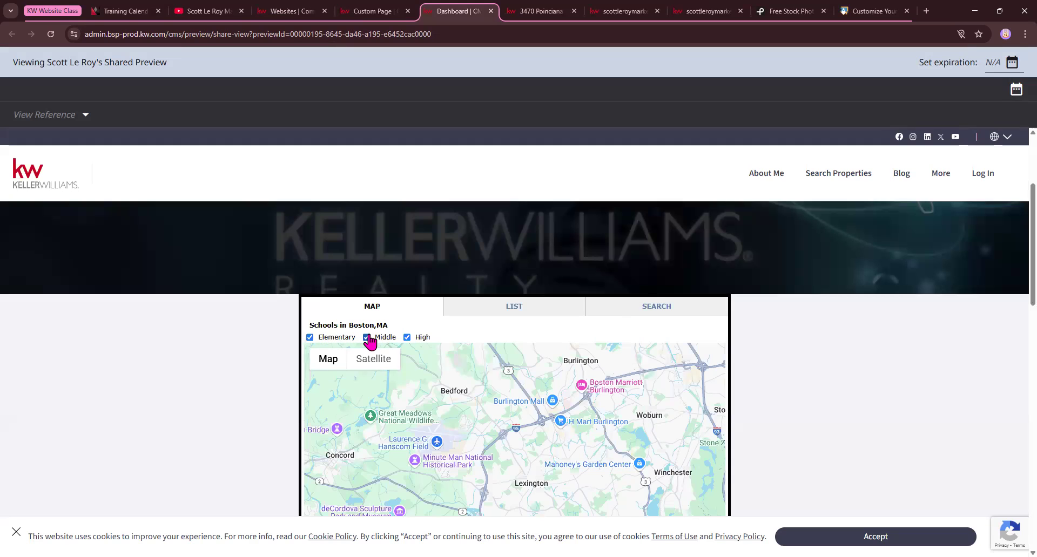
{"action": "left_click", "coordinate": [513, 312]}
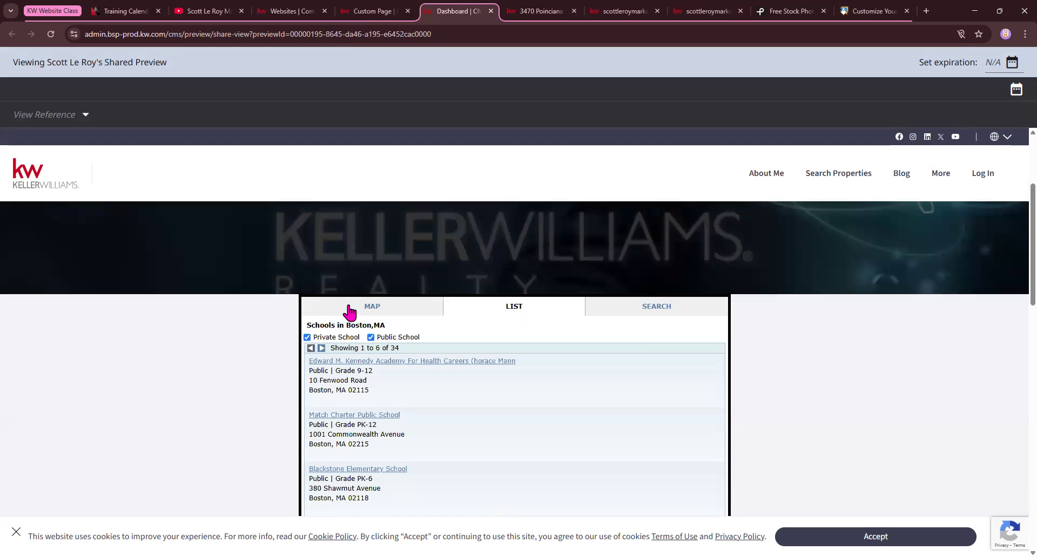
{"action": "left_click", "coordinate": [646, 308]}
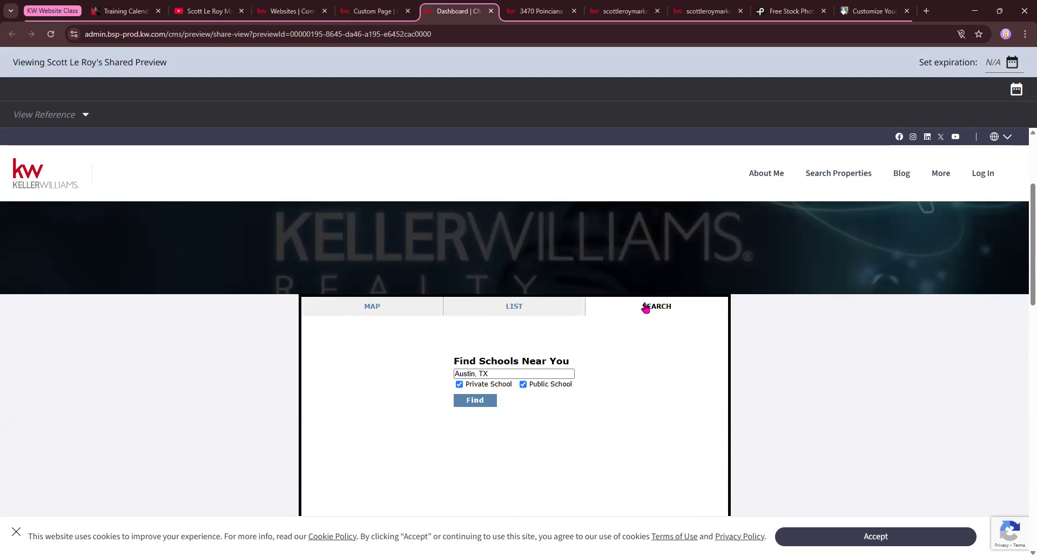
{"action": "left_click", "coordinate": [400, 312]}
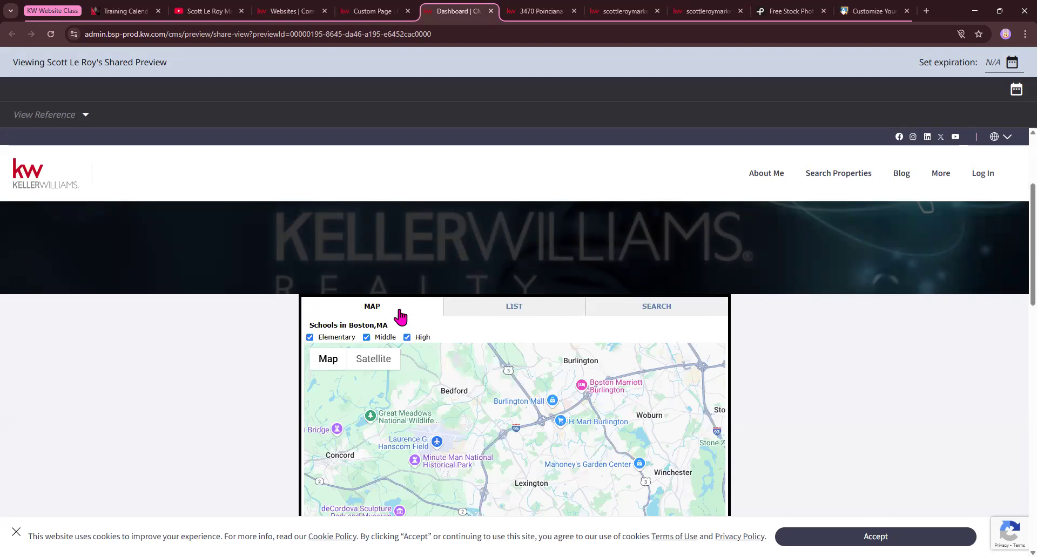
Go back to the custom page editor, leave it without publishing, and start a new Landing Page from the dashboard's Quick Start
{"action": "left_click", "coordinate": [373, 11]}
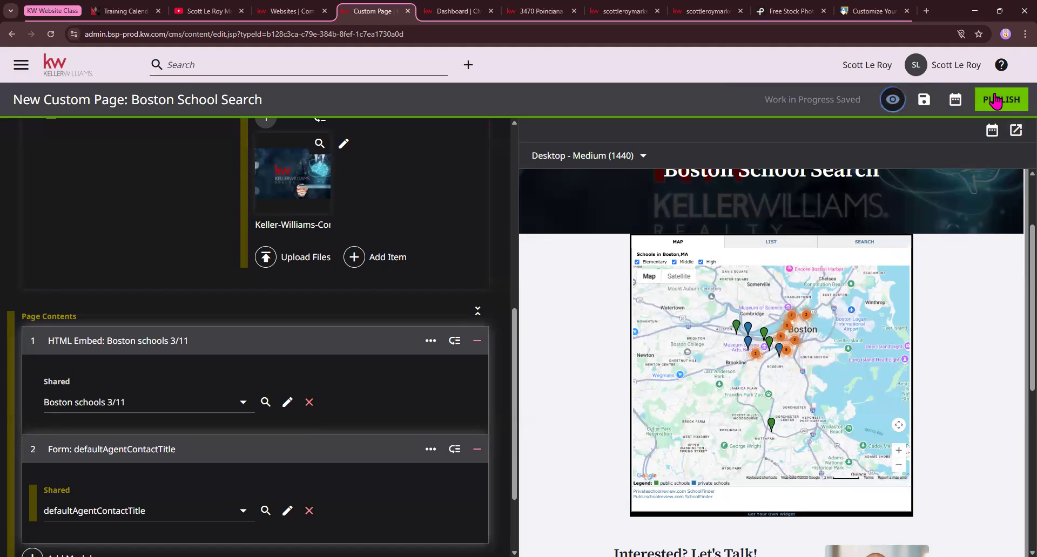
{"action": "left_click_drag", "start_coordinate": [43, 100], "coordinate": [125, 103]}
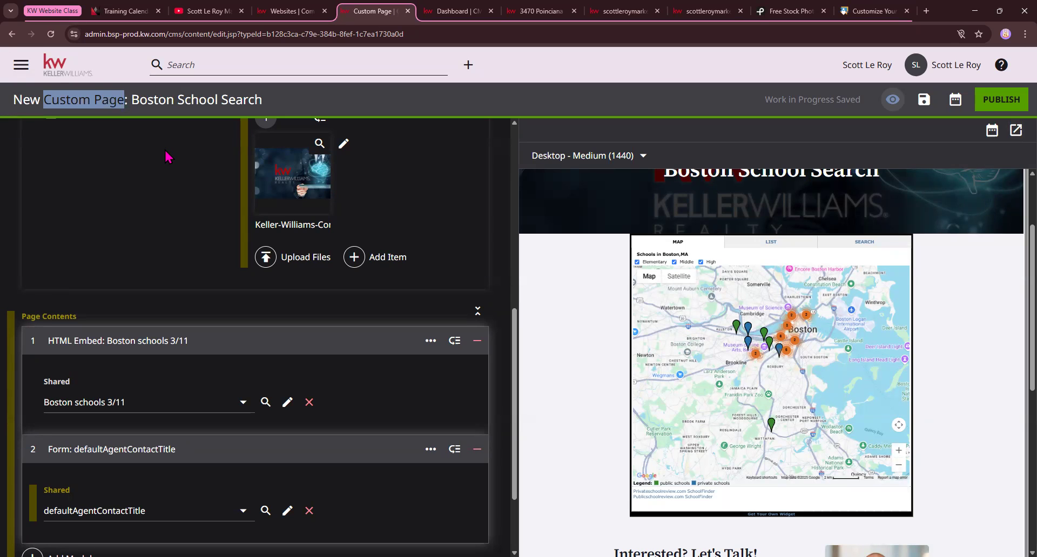
{"action": "scroll", "coordinate": [178, 165], "scroll_direction": "down", "scroll_amount": 2}
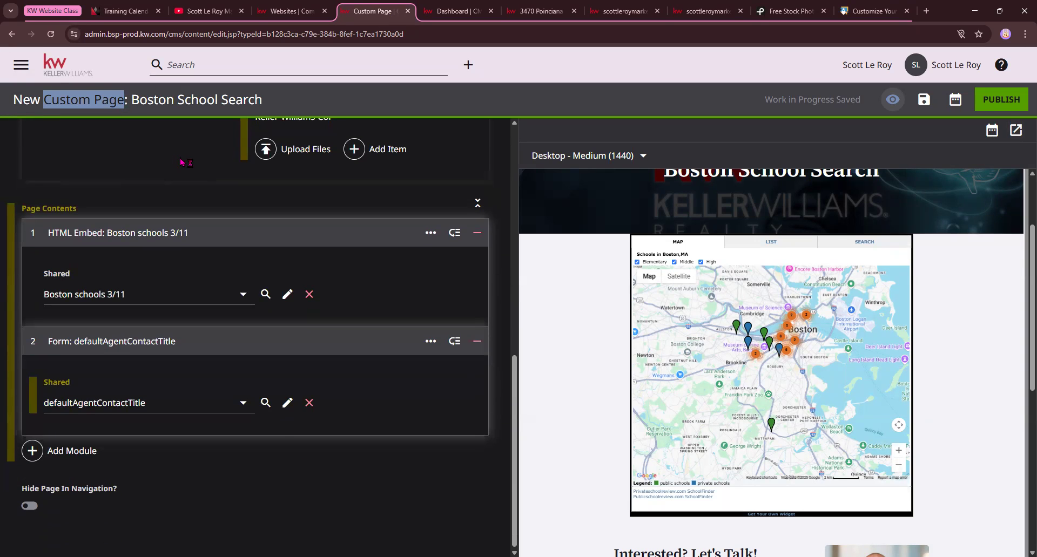
{"action": "scroll", "coordinate": [182, 162], "scroll_direction": "up", "scroll_amount": 3}
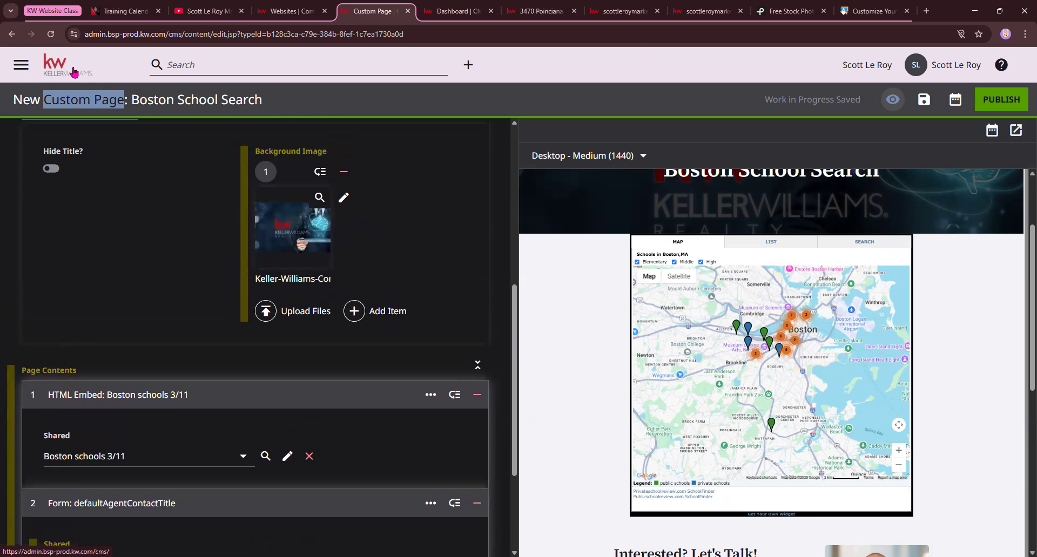
{"action": "left_click", "coordinate": [74, 72]}
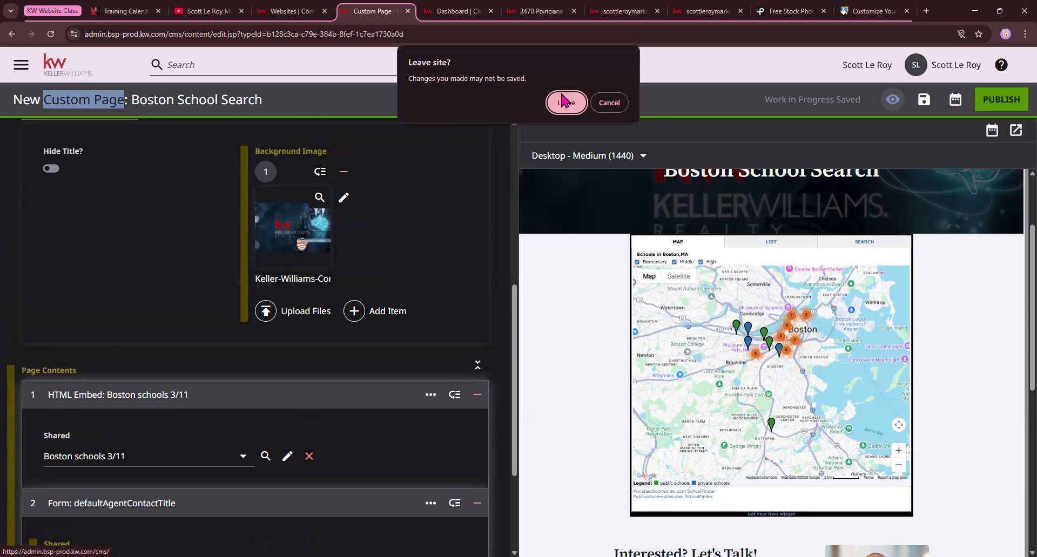
{"action": "key", "text": "Return"}
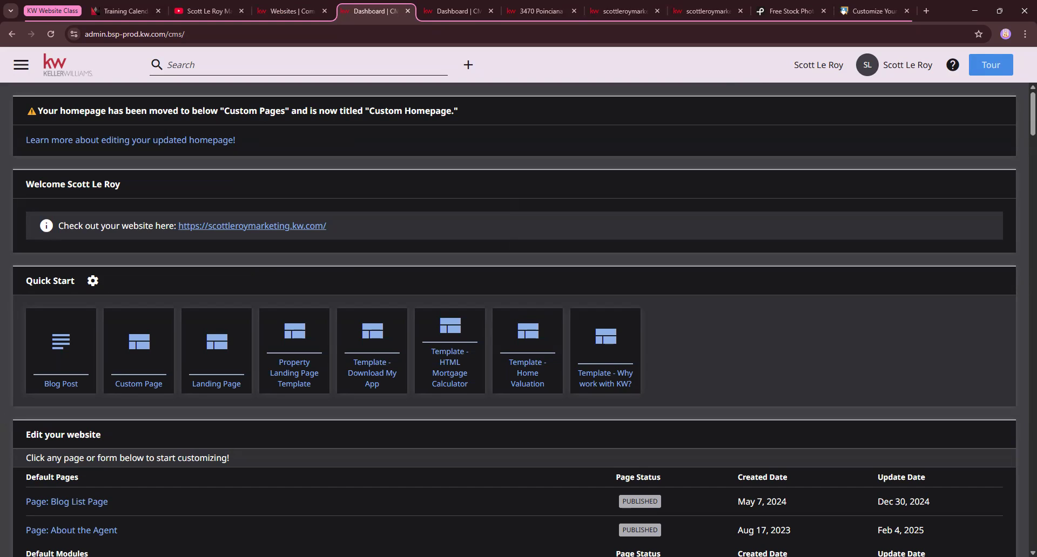
{"action": "left_click", "coordinate": [224, 365]}
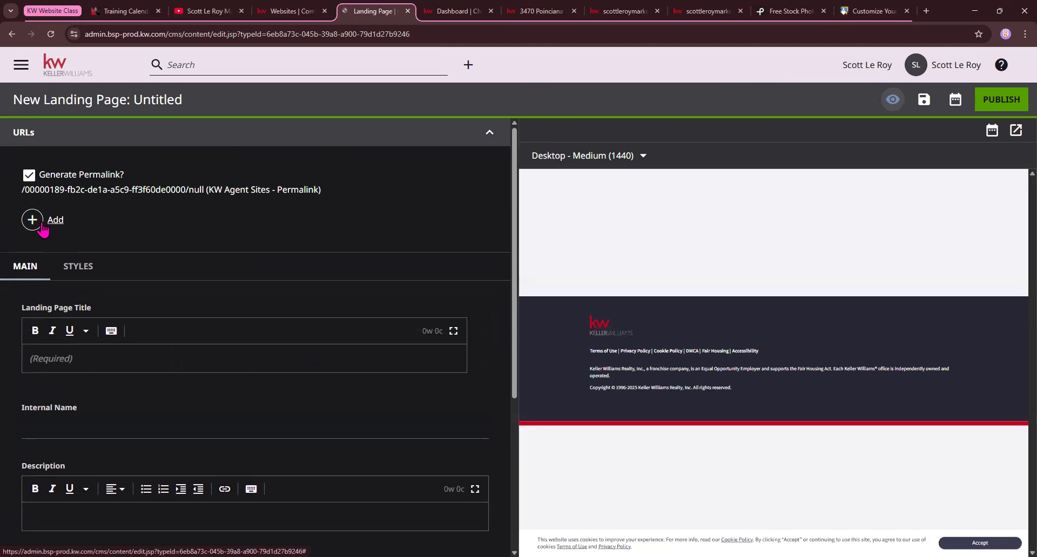
{"action": "left_click", "coordinate": [42, 227]}
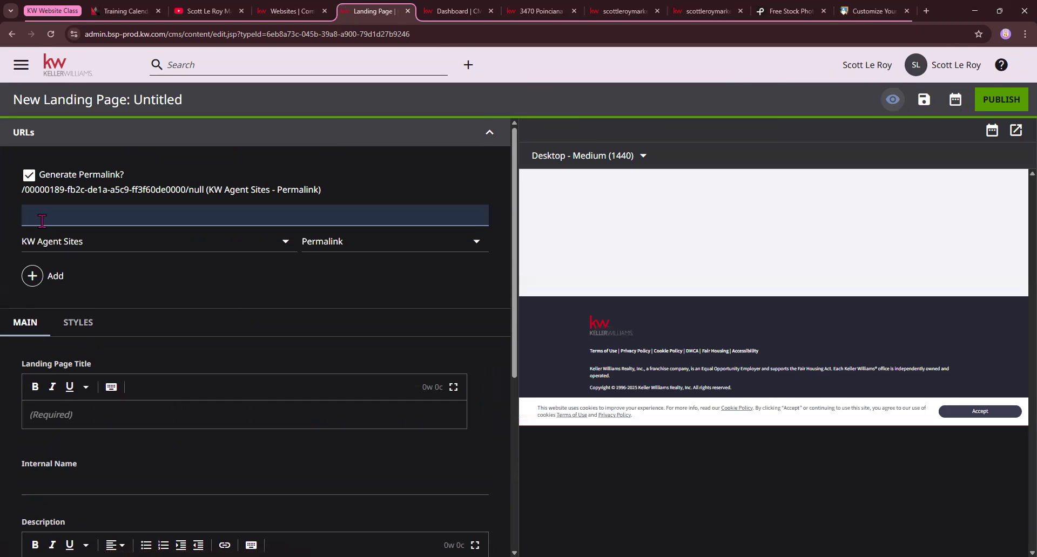
{"action": "scroll", "coordinate": [117, 346], "scroll_direction": "down", "scroll_amount": 5}
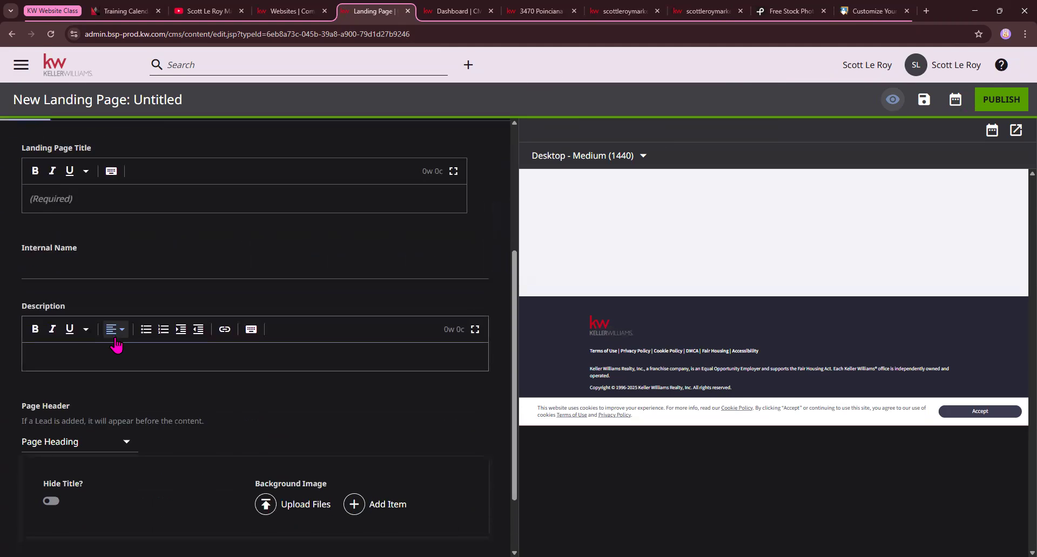
{"action": "scroll", "coordinate": [117, 346], "scroll_direction": "up", "scroll_amount": 5}
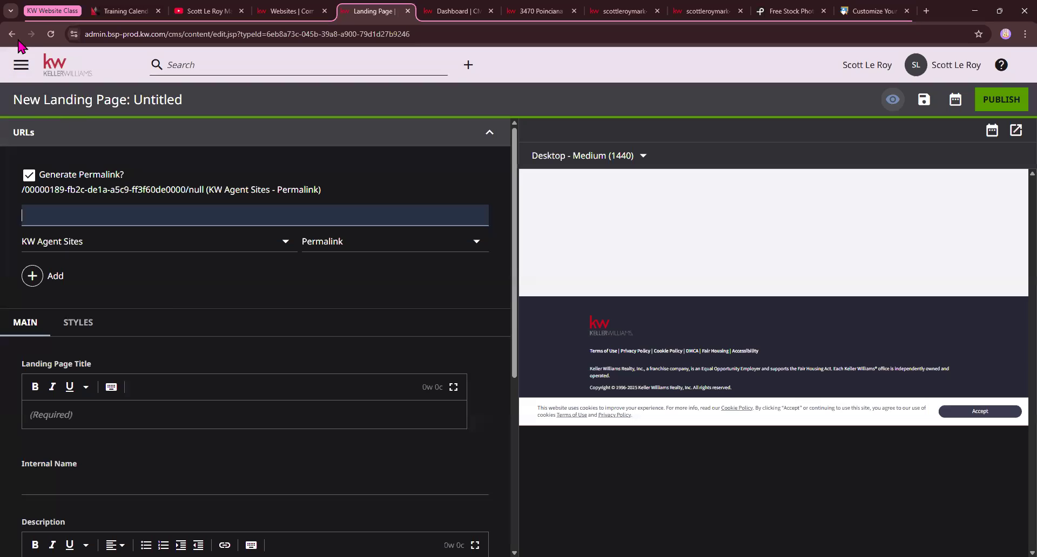
Start a new Property Landing Page from its template and set the featured listing using the Coconut Grove property's address copied from its listing page
{"action": "left_click", "coordinate": [68, 68]}
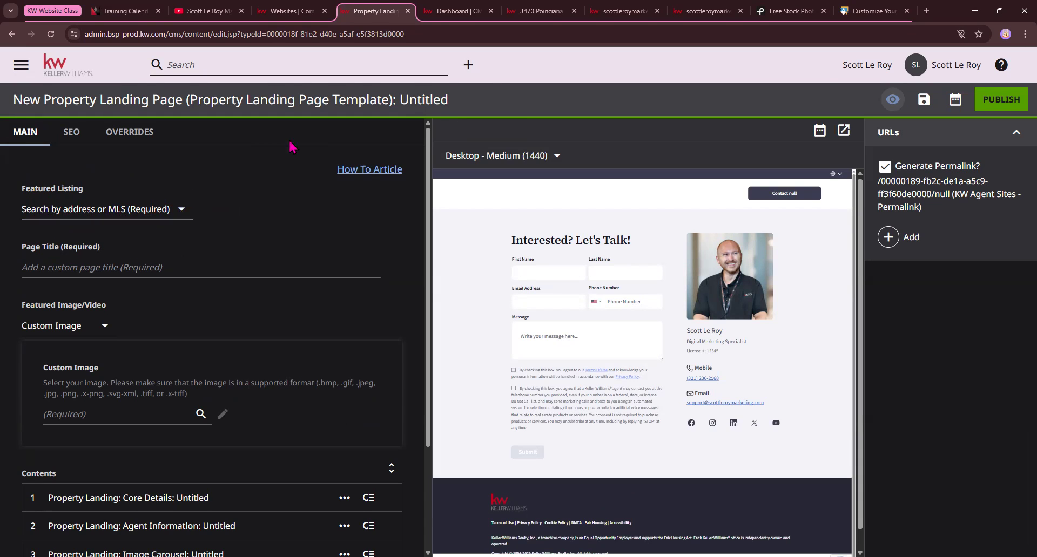
{"action": "left_click", "coordinate": [177, 210]}
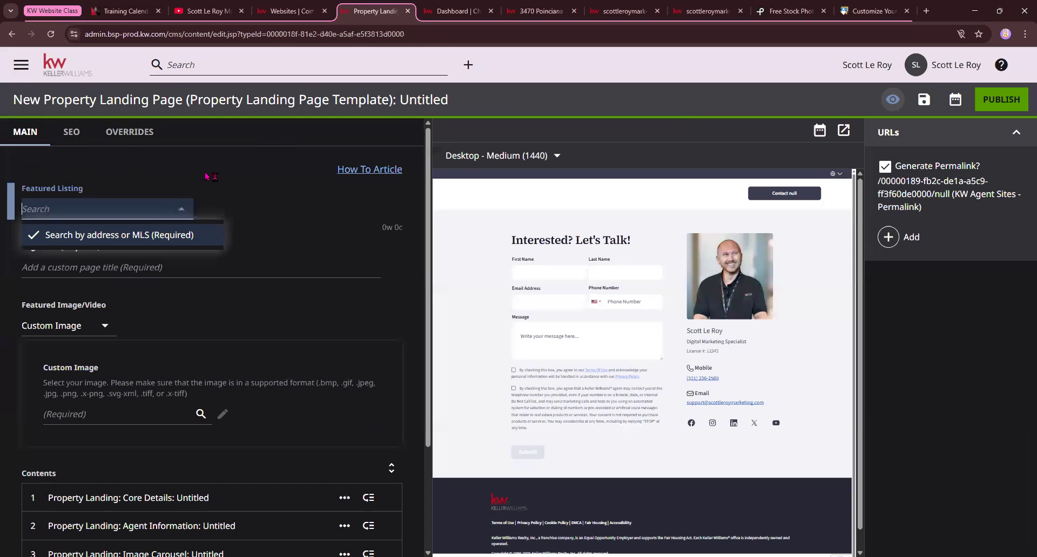
{"action": "left_click", "coordinate": [537, 11]}
{"action": "scroll", "coordinate": [484, 420], "scroll_direction": "down", "scroll_amount": 3}
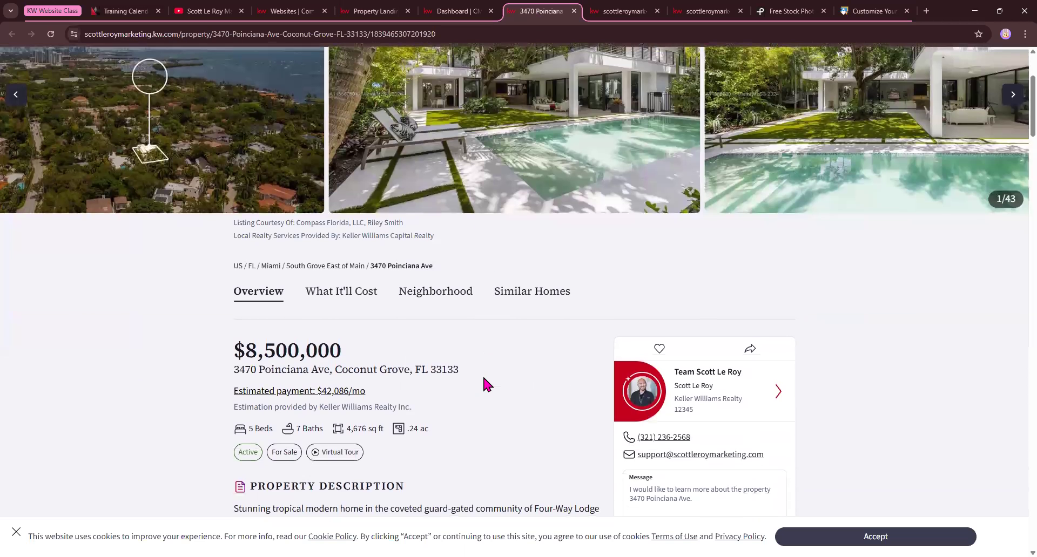
{"action": "left_click_drag", "start_coordinate": [459, 370], "coordinate": [239, 376]}
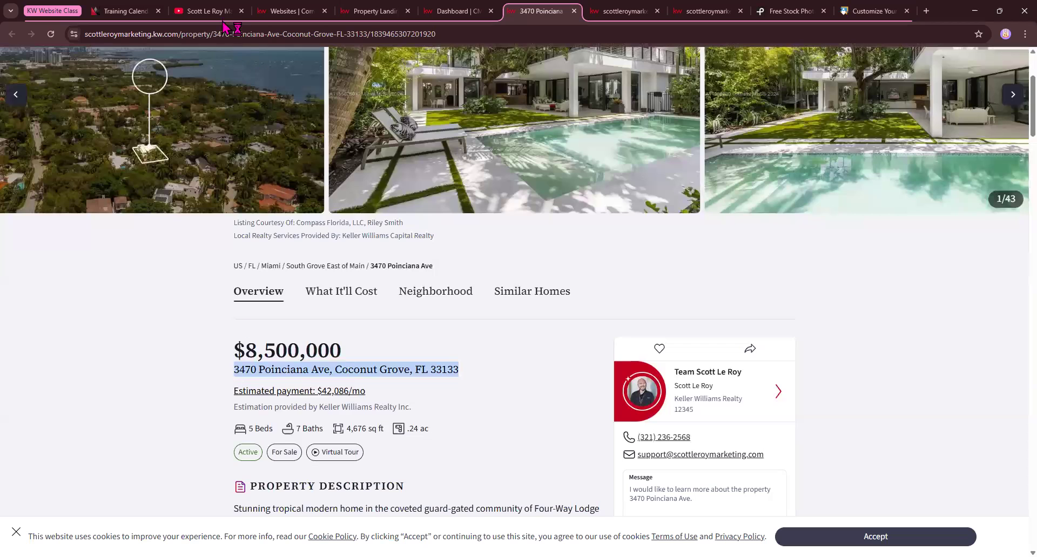
{"action": "left_click", "coordinate": [375, 11]}
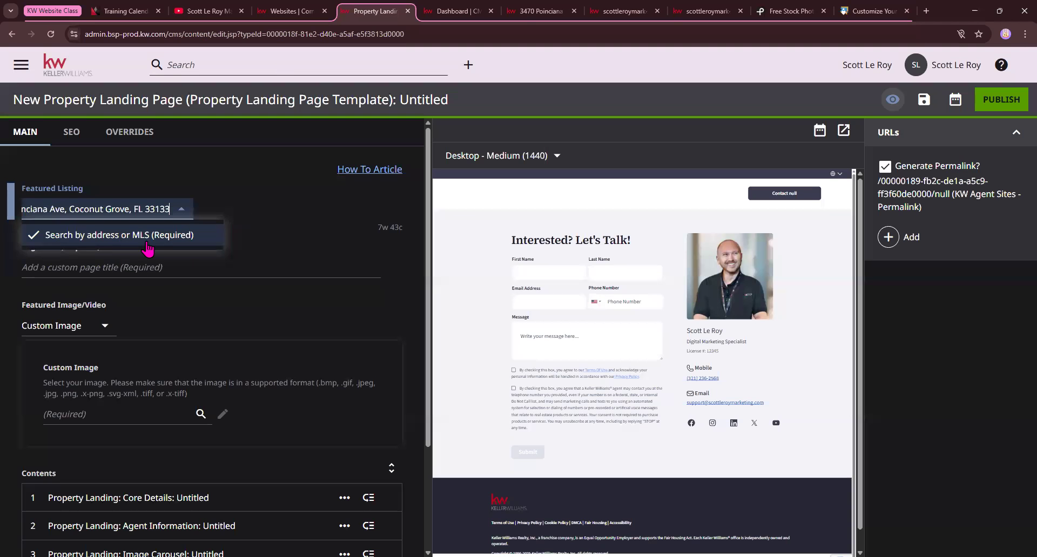
{"action": "left_click", "coordinate": [182, 215]}
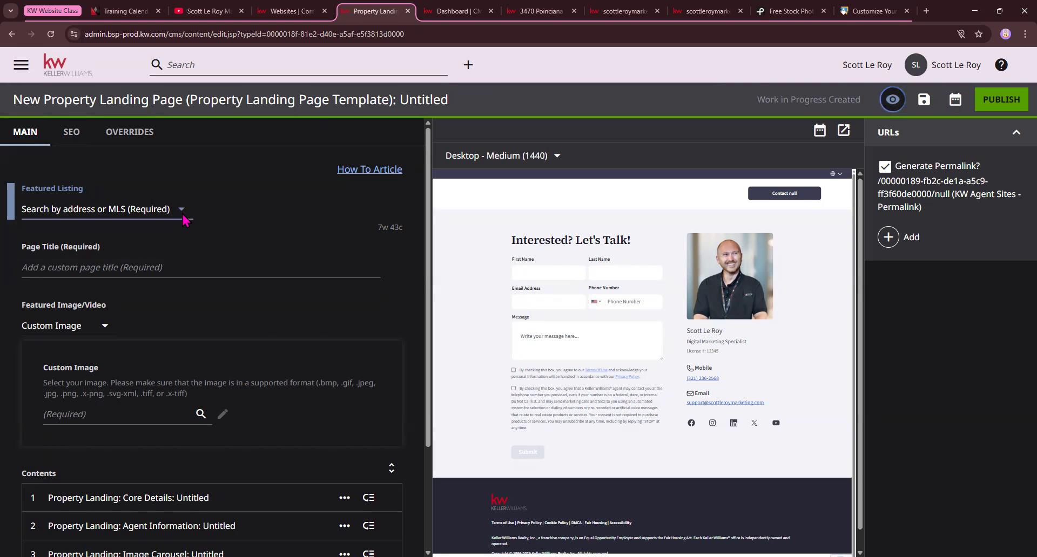
{"action": "left_click", "coordinate": [183, 216]}
{"action": "left_click", "coordinate": [142, 256]}
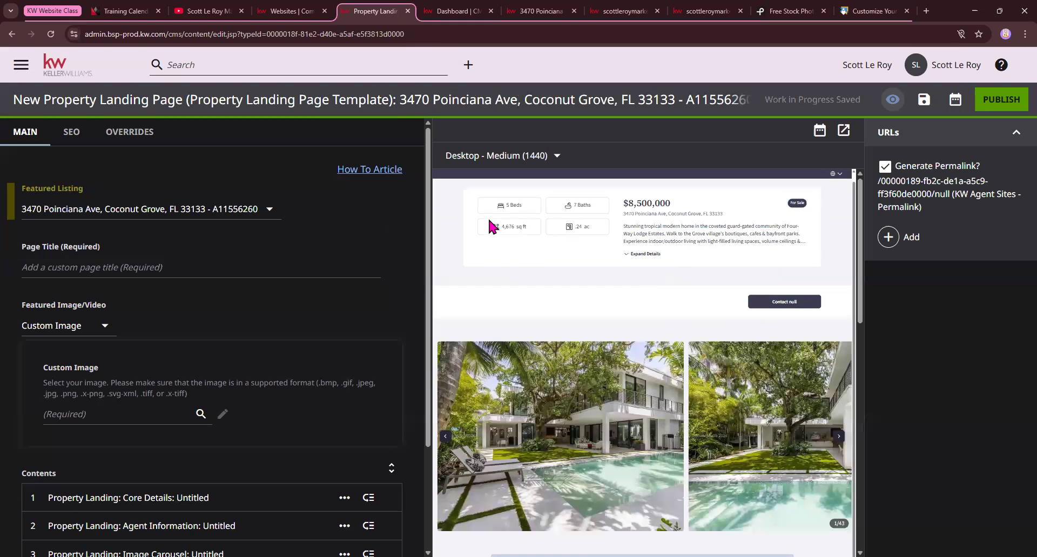
Examine the property details, photo carousel, map and contact form in the landing page preview
{"action": "scroll", "coordinate": [674, 372], "scroll_direction": "down", "scroll_amount": 3}
{"action": "scroll", "coordinate": [758, 301], "scroll_direction": "down", "scroll_amount": 2}
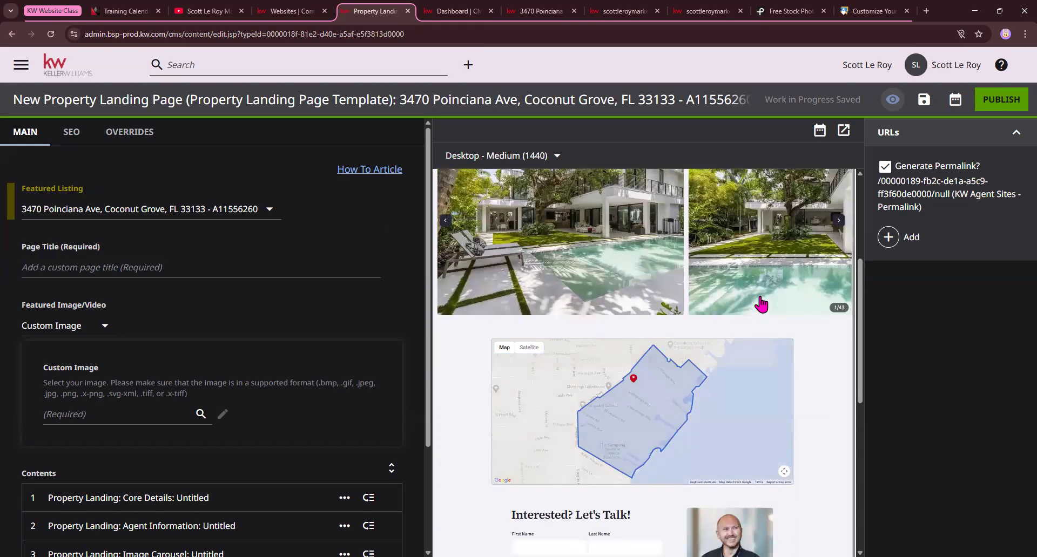
{"action": "scroll", "coordinate": [788, 259], "scroll_direction": "up", "scroll_amount": 5}
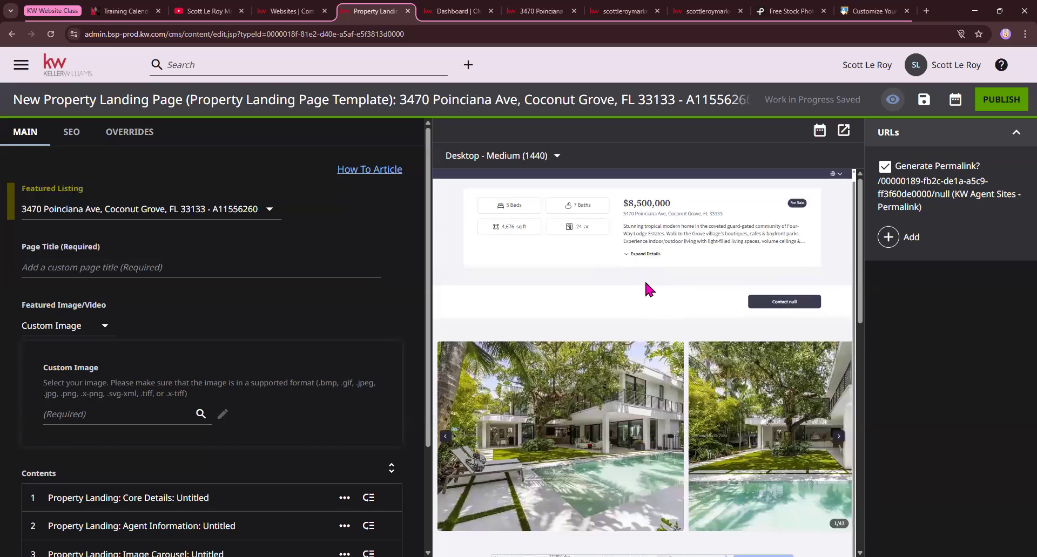
{"action": "scroll", "coordinate": [643, 280], "scroll_direction": "down", "scroll_amount": 8}
{"action": "scroll", "coordinate": [560, 281], "scroll_direction": "down", "scroll_amount": 1}
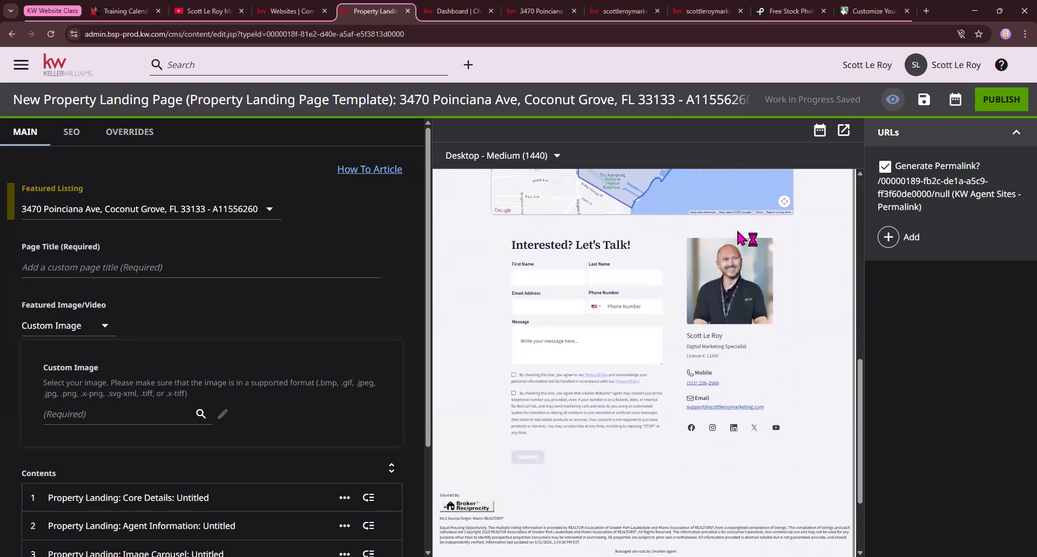
{"action": "scroll", "coordinate": [649, 374], "scroll_direction": "up", "scroll_amount": 4}
{"action": "scroll", "coordinate": [687, 352], "scroll_direction": "down", "scroll_amount": 4}
{"action": "scroll", "coordinate": [146, 327], "scroll_direction": "down", "scroll_amount": 1}
{"action": "scroll", "coordinate": [666, 283], "scroll_direction": "up", "scroll_amount": 5}
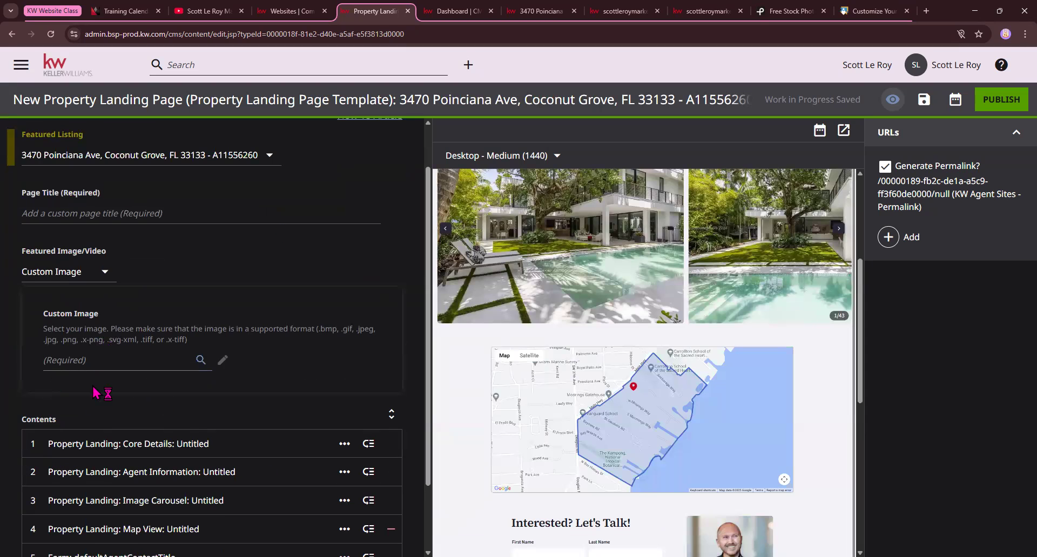
Save the poolside house photo from the Coconut Grove listing page to the computer
{"action": "left_click", "coordinate": [540, 11]}
{"action": "scroll", "coordinate": [545, 284], "scroll_direction": "up", "scroll_amount": 3}
{"action": "right_click", "coordinate": [586, 324]}
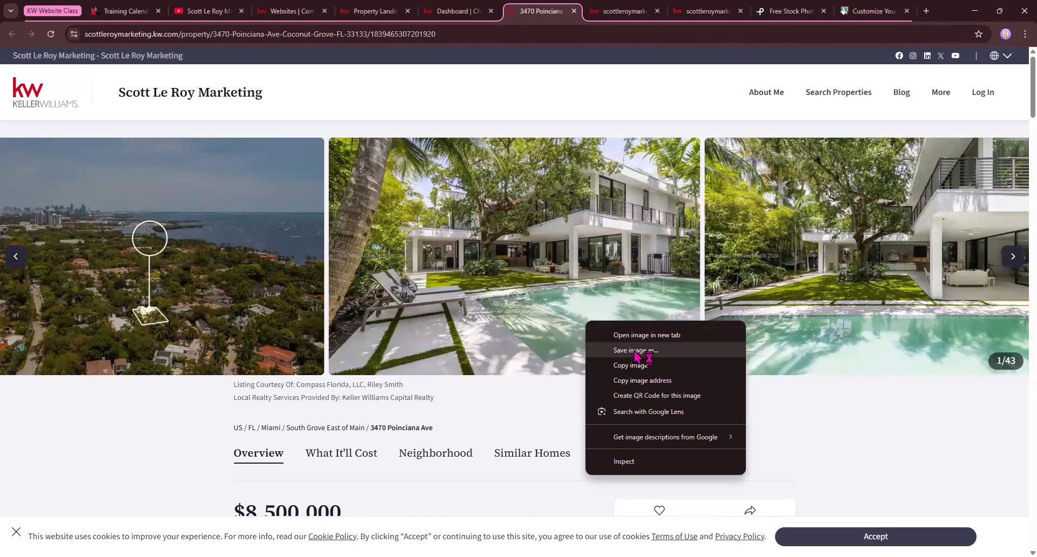
{"action": "left_click", "coordinate": [635, 351]}
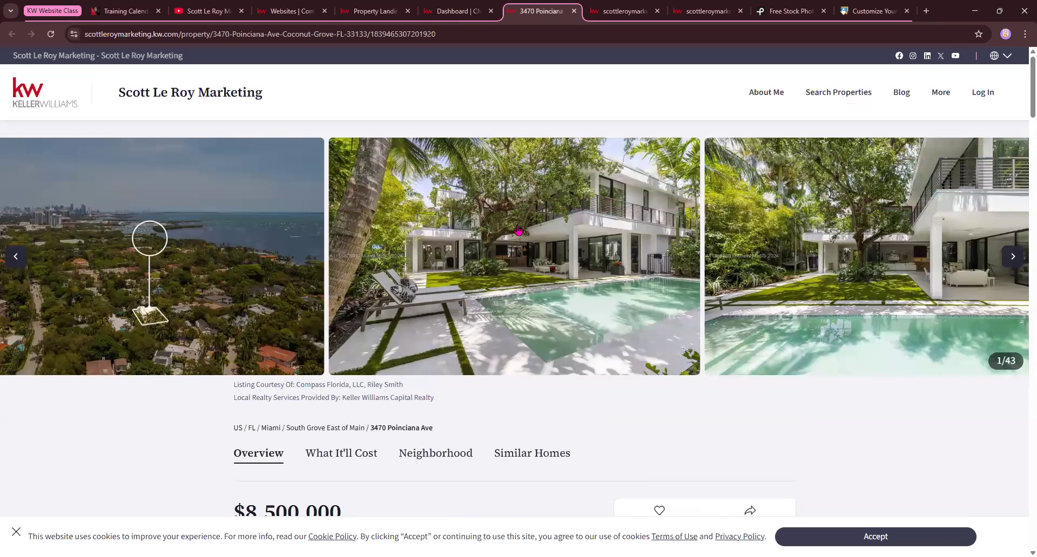
Upload Resizer (2).jpg from Downloads as a new image for the landing page's Custom Image and save it
{"action": "left_click", "coordinate": [375, 20]}
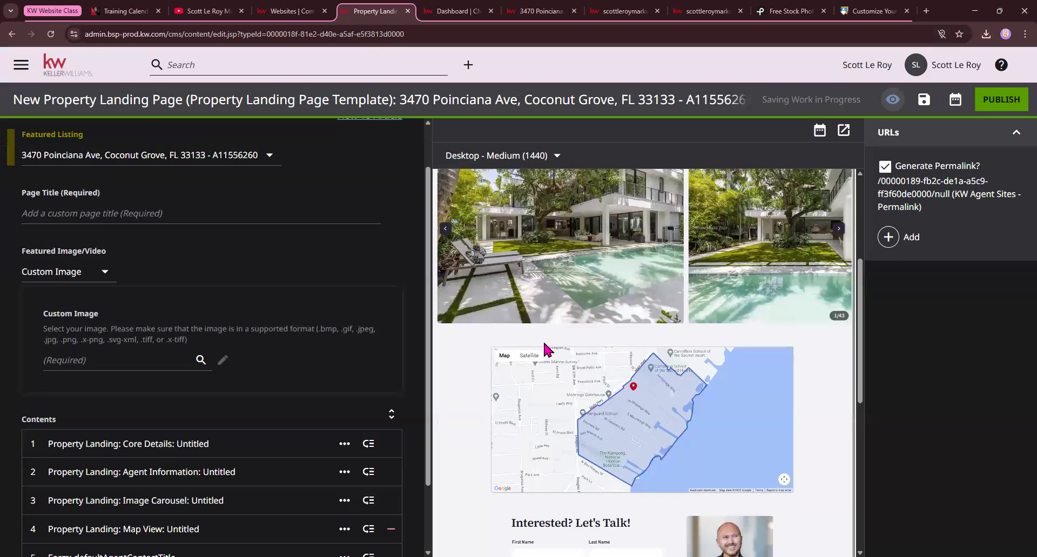
{"action": "scroll", "coordinate": [543, 347], "scroll_direction": "up", "scroll_amount": 4}
{"action": "scroll", "coordinate": [213, 244], "scroll_direction": "up", "scroll_amount": 1}
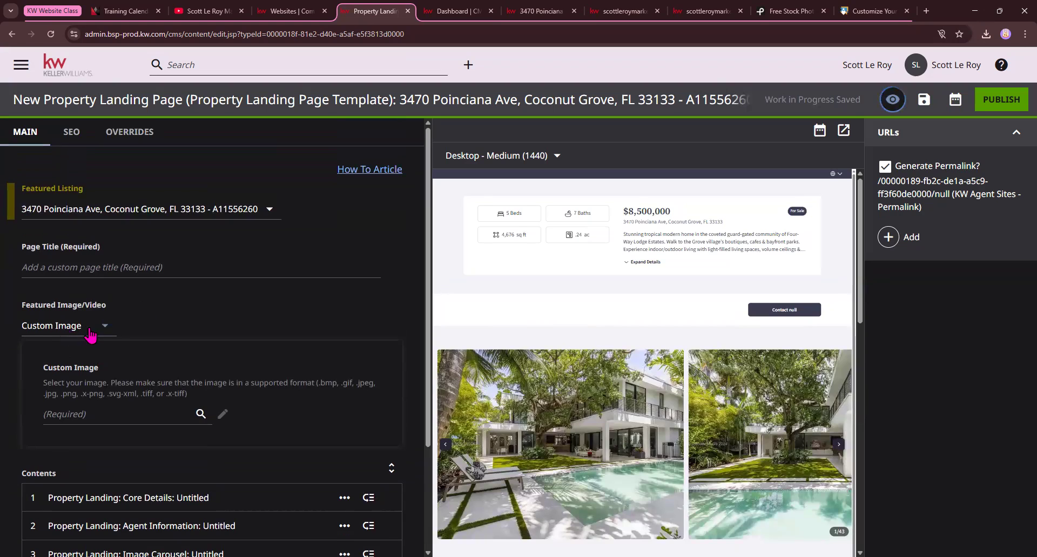
{"action": "left_click", "coordinate": [169, 418]}
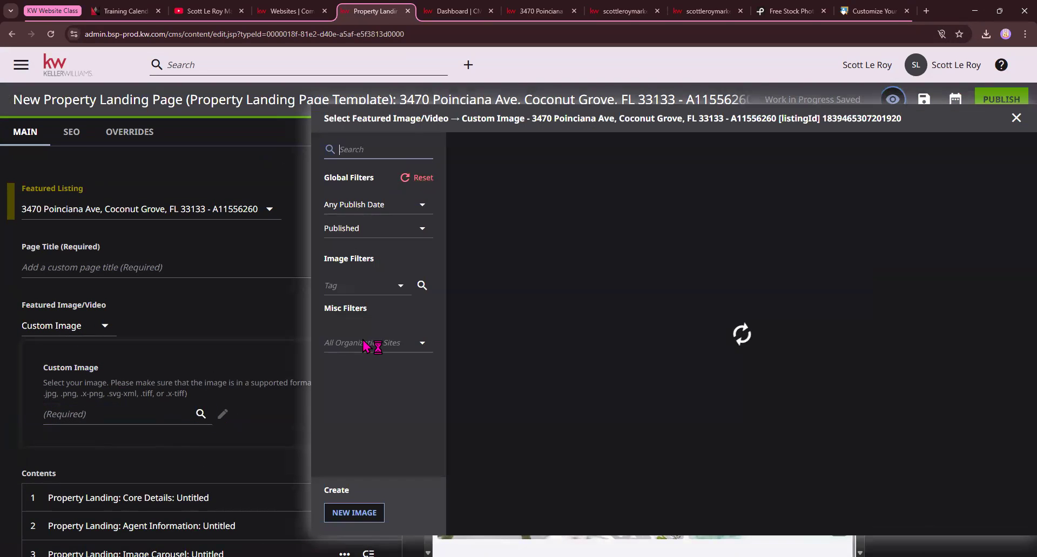
{"action": "left_click", "coordinate": [378, 513]}
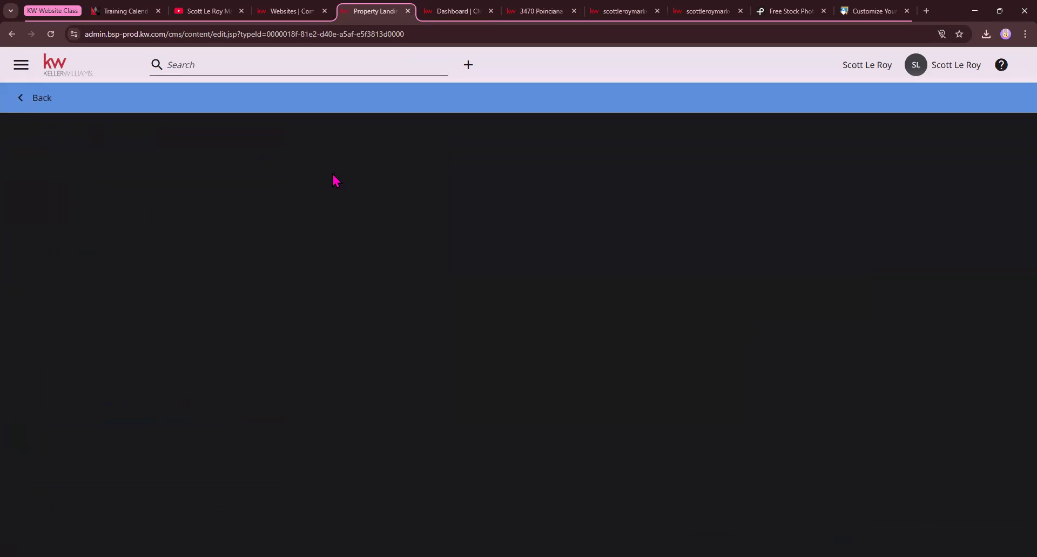
{"action": "left_click", "coordinate": [252, 257]}
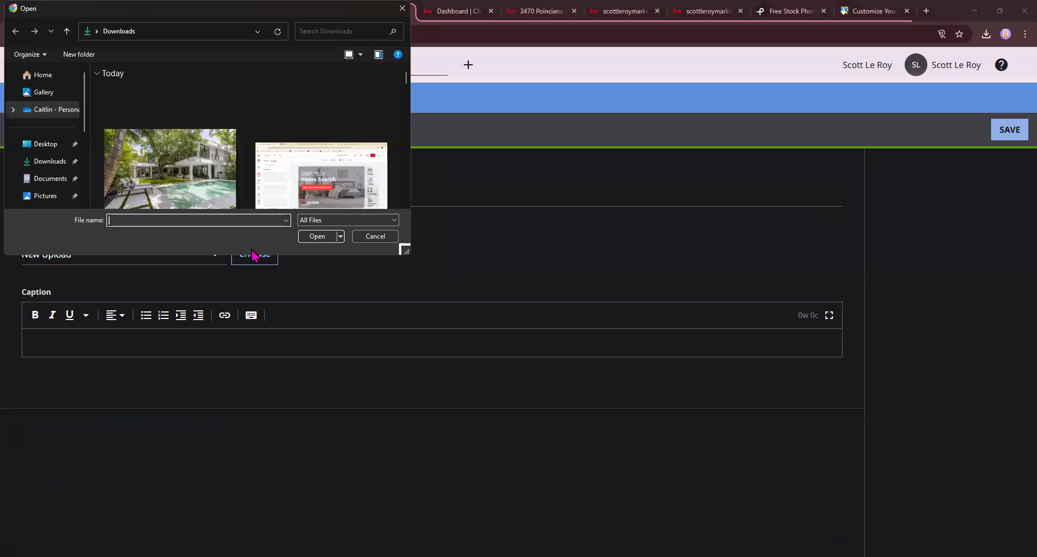
{"action": "double_click", "coordinate": [227, 189]}
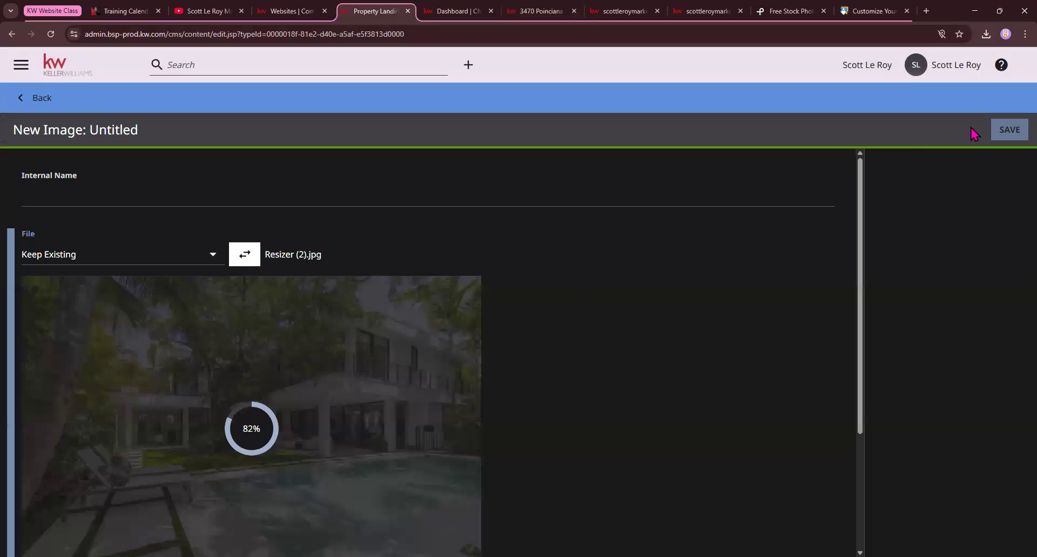
{"action": "left_click", "coordinate": [1007, 131]}
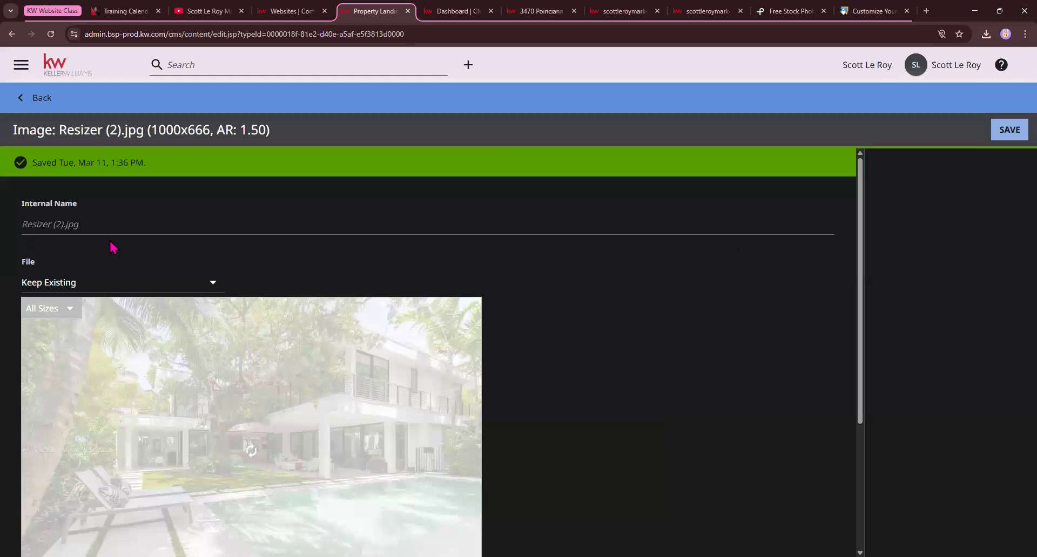
{"action": "scroll", "coordinate": [137, 252], "scroll_direction": "down", "scroll_amount": 3}
Choose the uploaded poolside photo as the custom featured image and check it in the page preview
{"action": "left_click", "coordinate": [37, 99]}
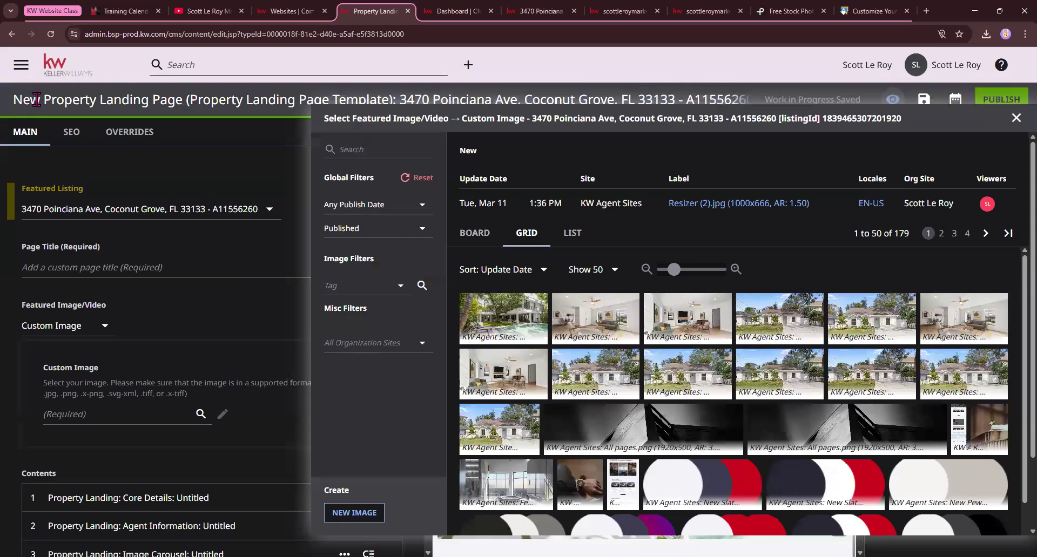
{"action": "left_click", "coordinate": [516, 321]}
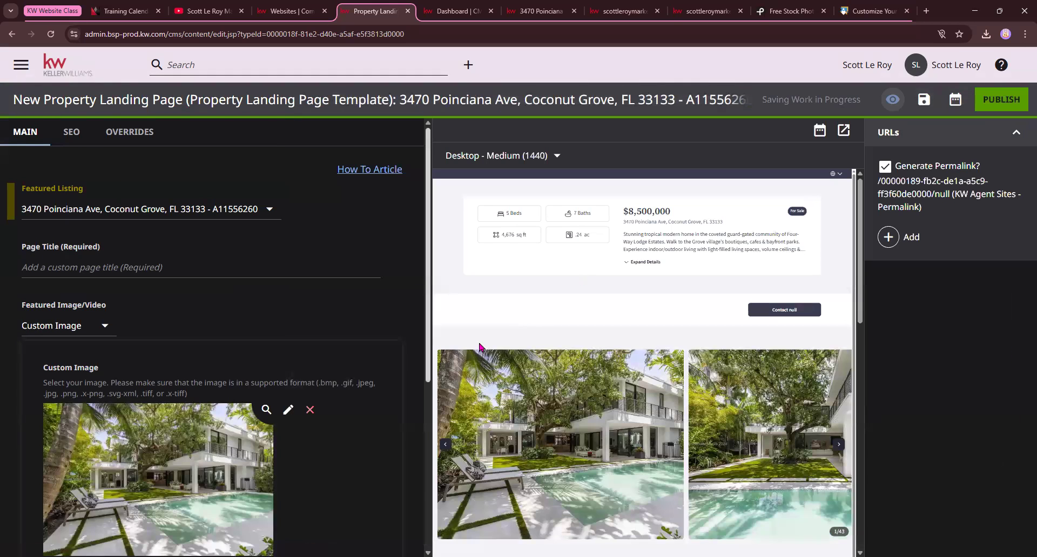
{"action": "scroll", "coordinate": [428, 317], "scroll_direction": "down", "scroll_amount": 3}
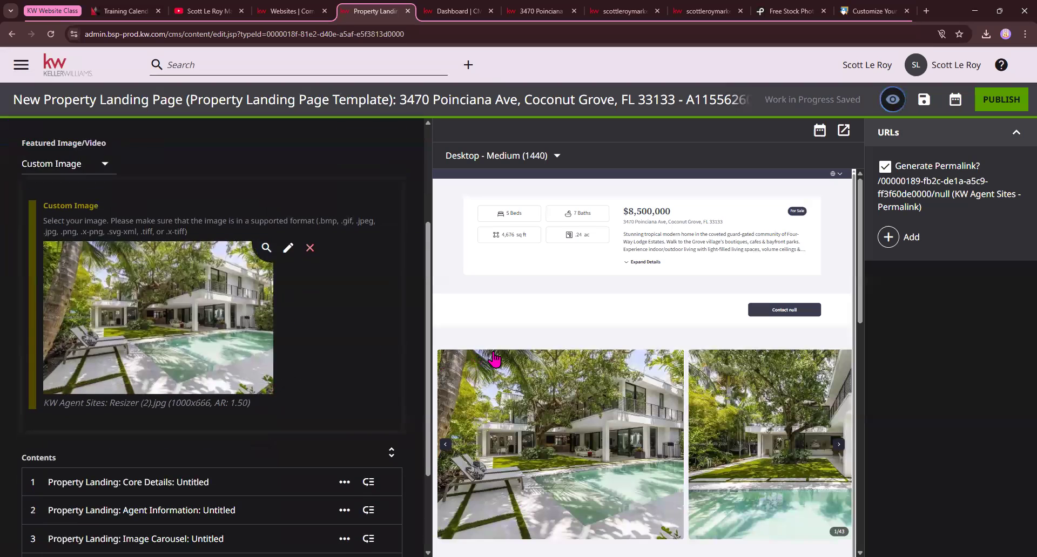
{"action": "scroll", "coordinate": [203, 367], "scroll_direction": "up", "scroll_amount": 3}
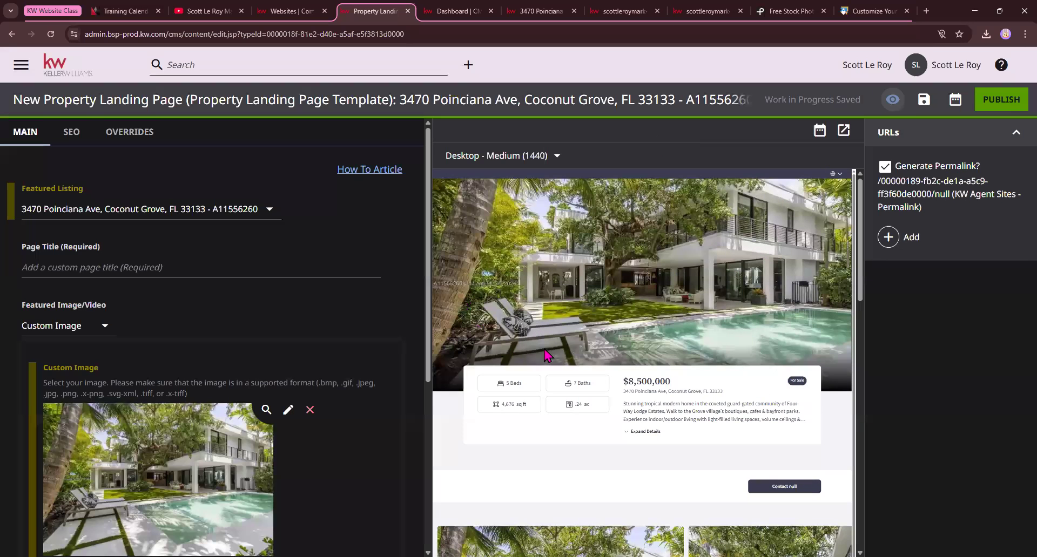
{"action": "scroll", "coordinate": [319, 342], "scroll_direction": "down", "scroll_amount": 5}
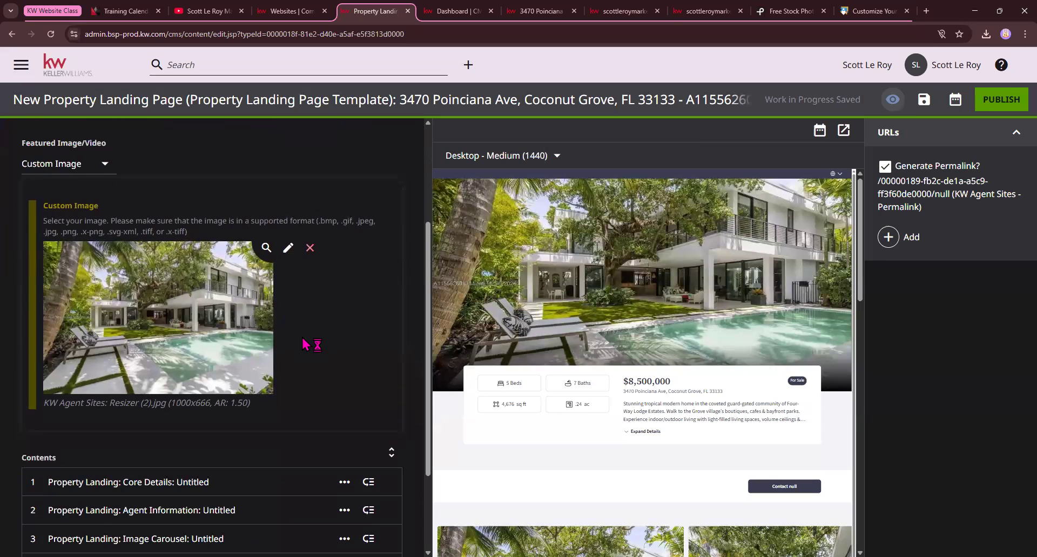
{"action": "scroll", "coordinate": [300, 338], "scroll_direction": "up", "scroll_amount": 5}
{"action": "scroll", "coordinate": [292, 339], "scroll_direction": "down", "scroll_amount": 3}
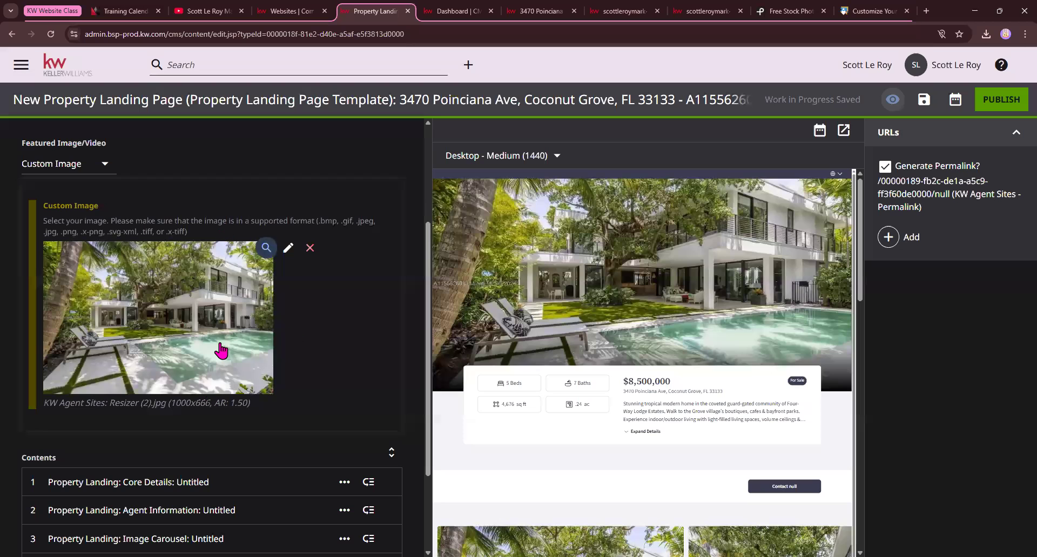
Expand the Core Details module, review its display options and turn on Hide Price
{"action": "scroll", "coordinate": [129, 357], "scroll_direction": "down", "scroll_amount": 1}
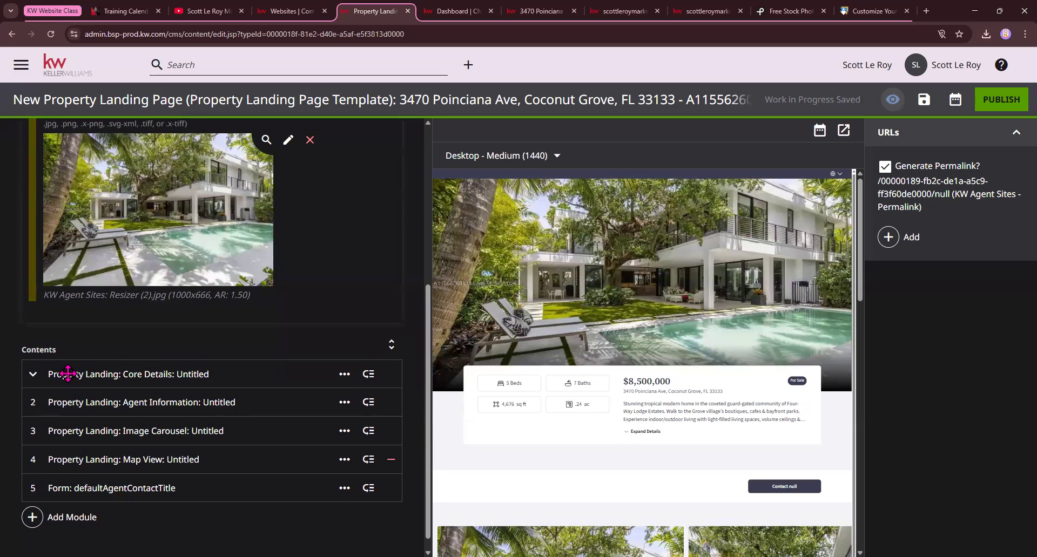
{"action": "left_click", "coordinate": [34, 376]}
{"action": "left_click", "coordinate": [34, 378]}
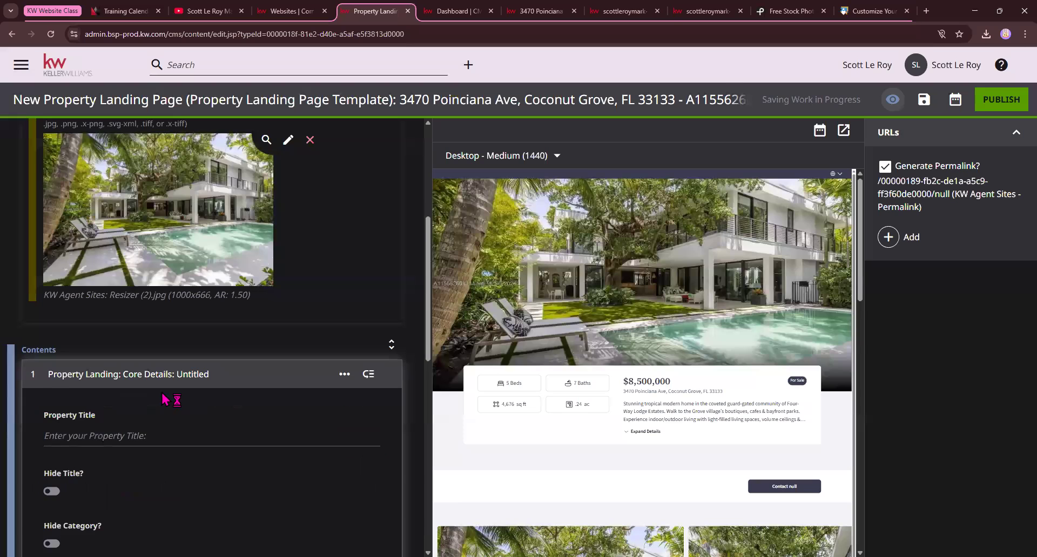
{"action": "scroll", "coordinate": [167, 399], "scroll_direction": "down", "scroll_amount": 3}
{"action": "scroll", "coordinate": [642, 325], "scroll_direction": "down", "scroll_amount": 1}
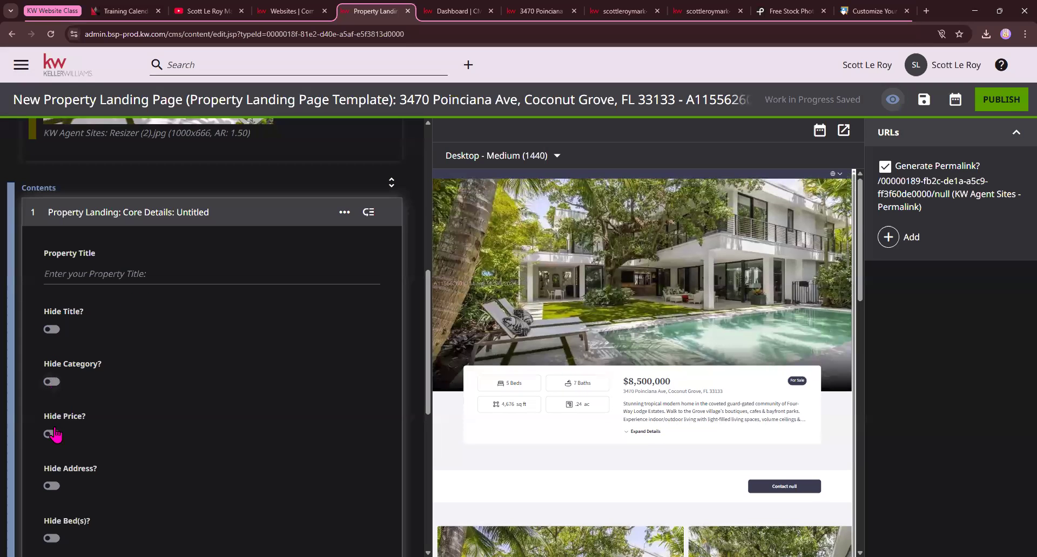
{"action": "scroll", "coordinate": [60, 440], "scroll_direction": "down", "scroll_amount": 1}
{"action": "scroll", "coordinate": [70, 451], "scroll_direction": "down", "scroll_amount": 5}
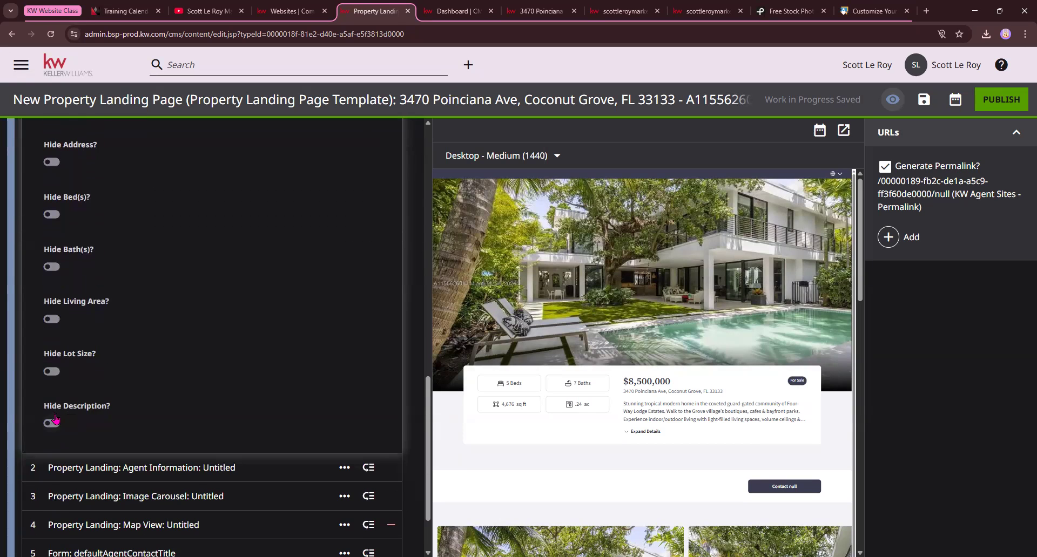
{"action": "scroll", "coordinate": [46, 200], "scroll_direction": "up", "scroll_amount": 2}
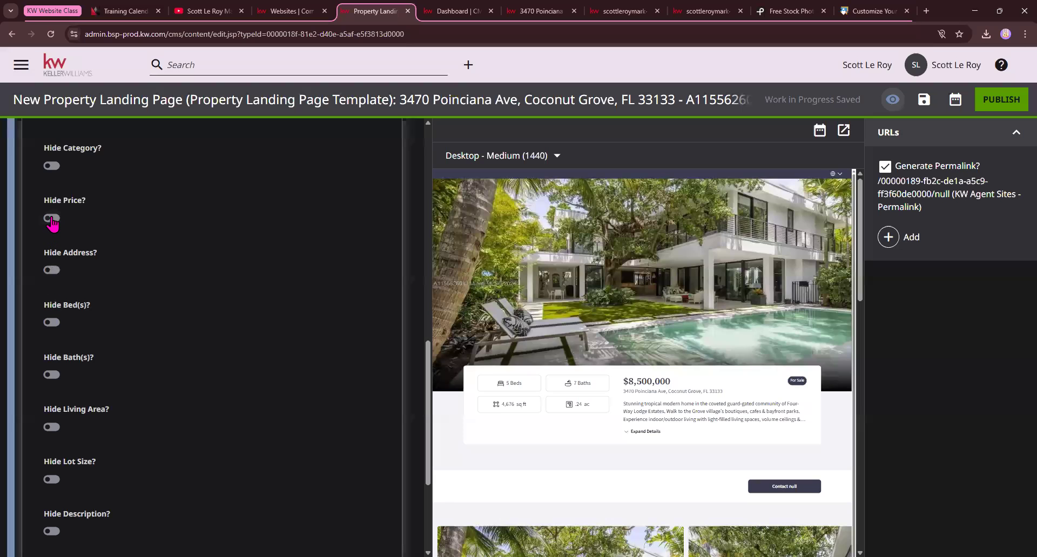
{"action": "left_click", "coordinate": [223, 222]}
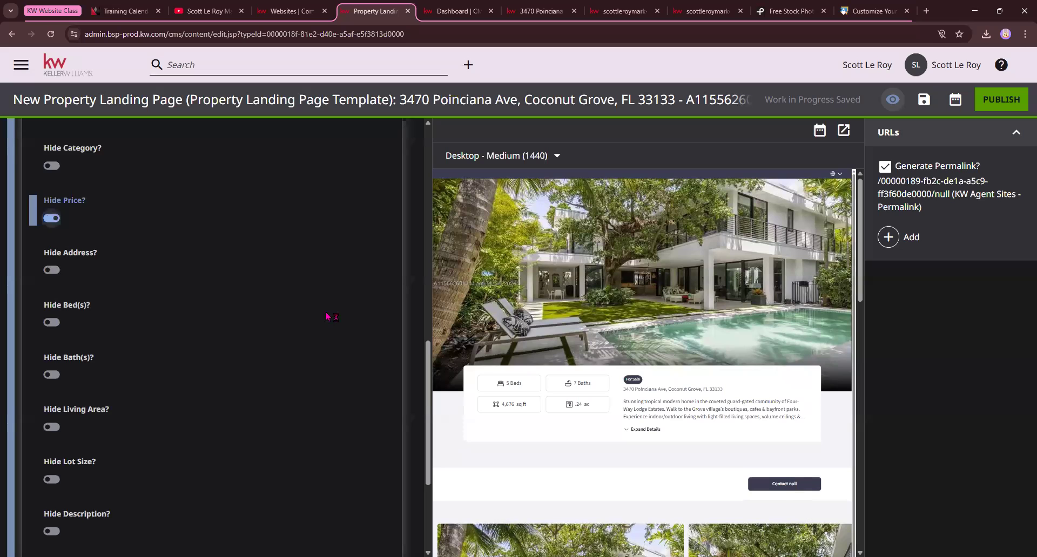
Collapse the Core Details module and check the Agent Information module for options against the contact button in the preview
{"action": "scroll", "coordinate": [327, 317], "scroll_direction": "down", "scroll_amount": 4}
{"action": "scroll", "coordinate": [287, 324], "scroll_direction": "up", "scroll_amount": 10}
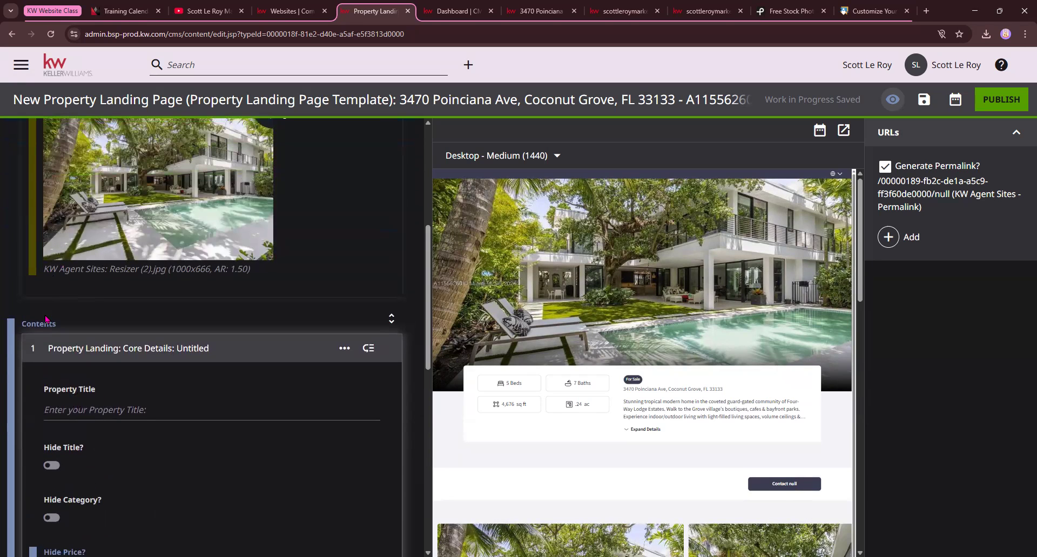
{"action": "left_click", "coordinate": [34, 350]}
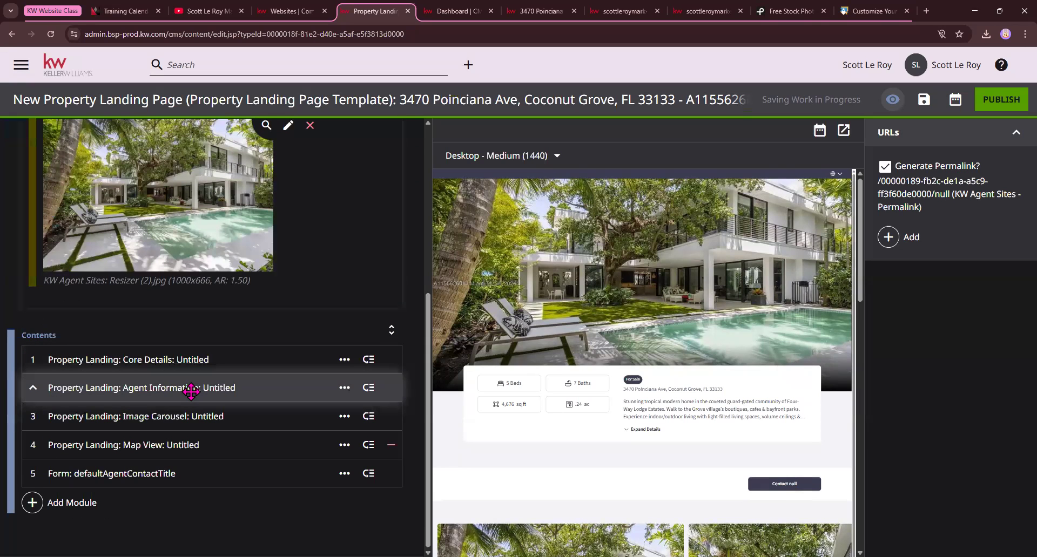
{"action": "scroll", "coordinate": [611, 364], "scroll_direction": "down", "scroll_amount": 2}
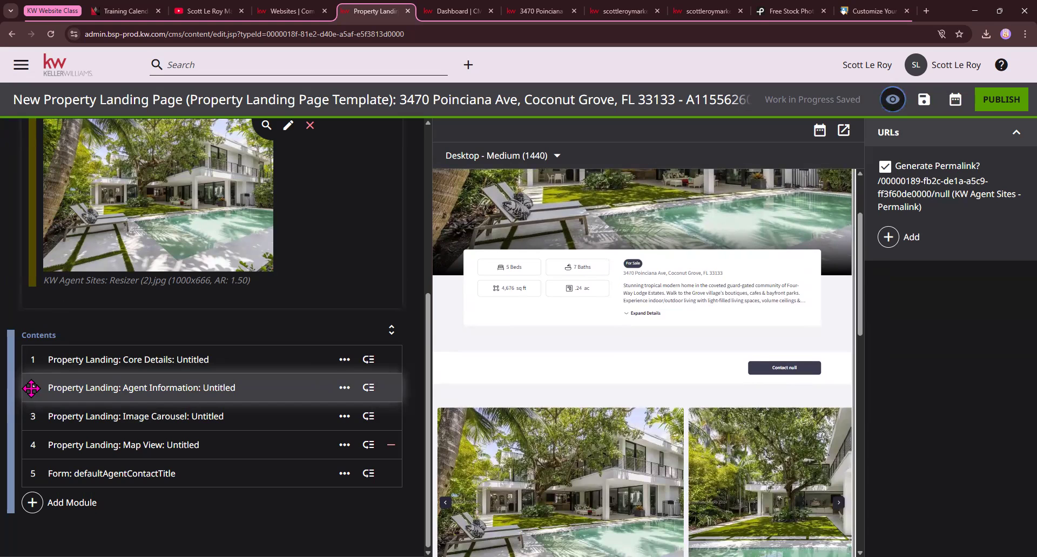
{"action": "left_click_drag", "start_coordinate": [34, 390], "coordinate": [34, 387]}
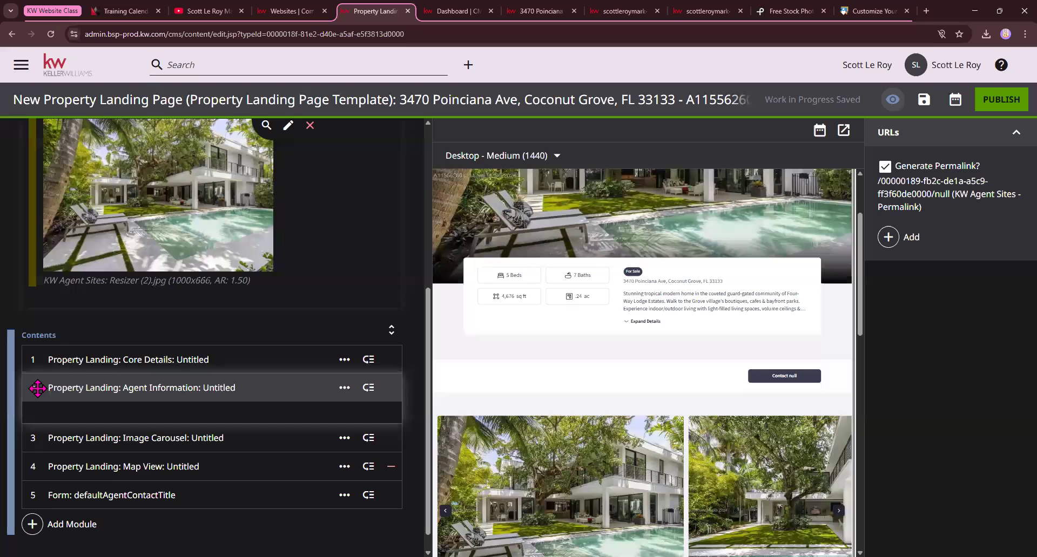
{"action": "left_click_drag", "start_coordinate": [35, 388], "coordinate": [35, 389]}
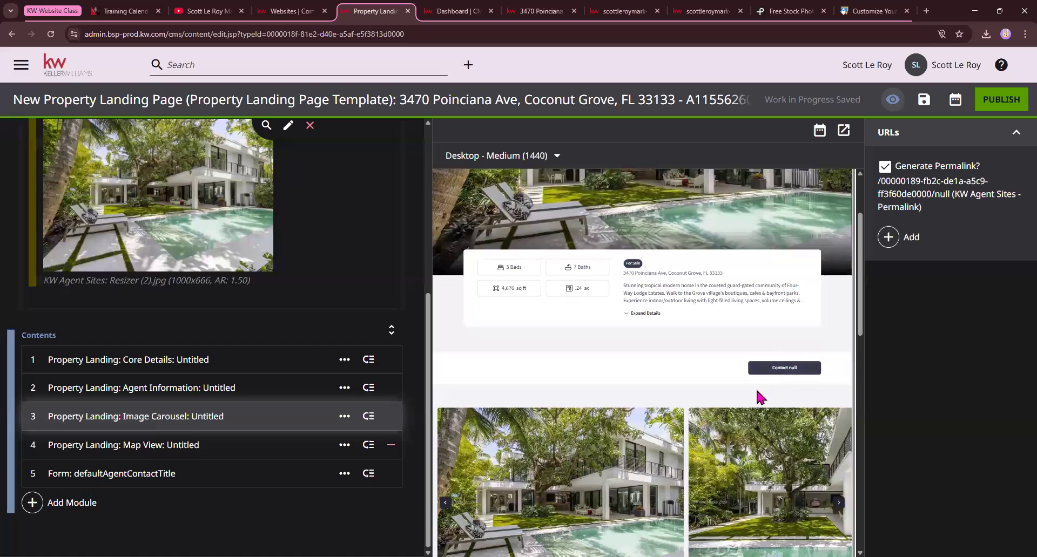
Browse through the listing photos in the Image Carousel section of the page preview
{"action": "scroll", "coordinate": [783, 389], "scroll_direction": "down", "scroll_amount": 2}
{"action": "left_click", "coordinate": [842, 401]}
{"action": "left_click", "coordinate": [842, 402]}
{"action": "left_click", "coordinate": [842, 401]}
{"action": "left_click", "coordinate": [842, 401]}
{"action": "left_click", "coordinate": [842, 402]}
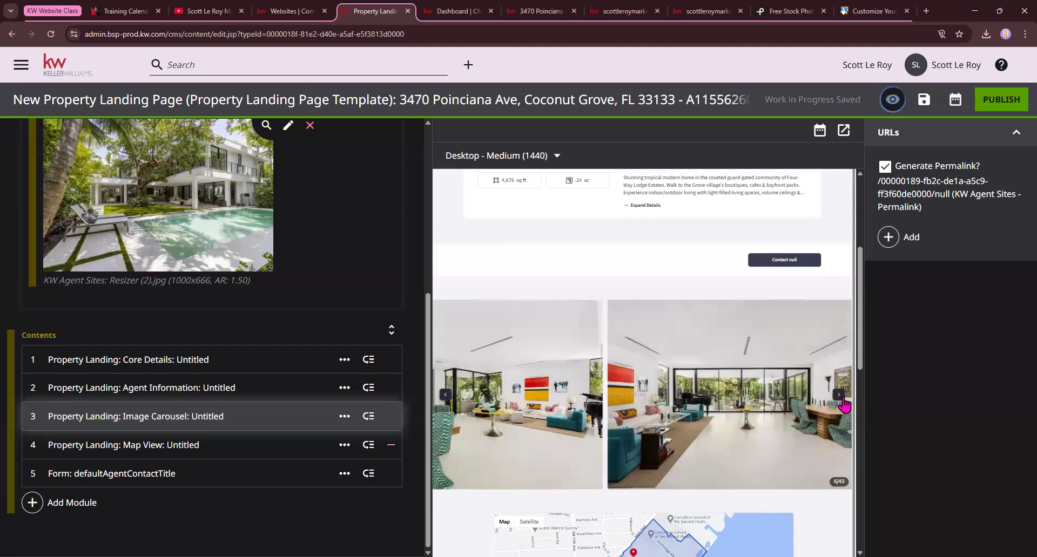
{"action": "left_click", "coordinate": [842, 401]}
{"action": "left_click", "coordinate": [842, 401]}
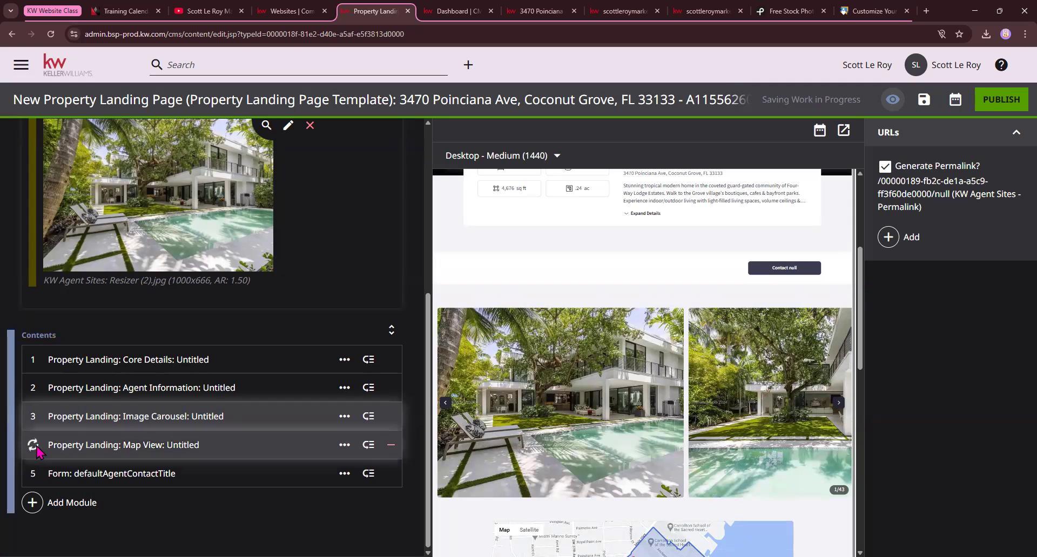
Mark the Map View module for removal, restore it, and turn on its Hide Boundary Display Line option
{"action": "left_click", "coordinate": [162, 443]}
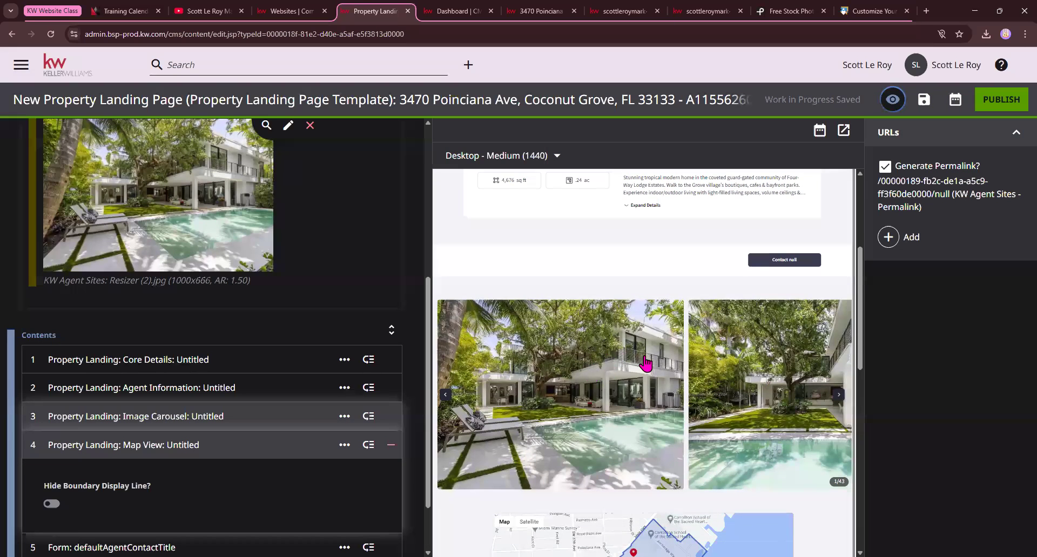
{"action": "scroll", "coordinate": [686, 368], "scroll_direction": "down", "scroll_amount": 4}
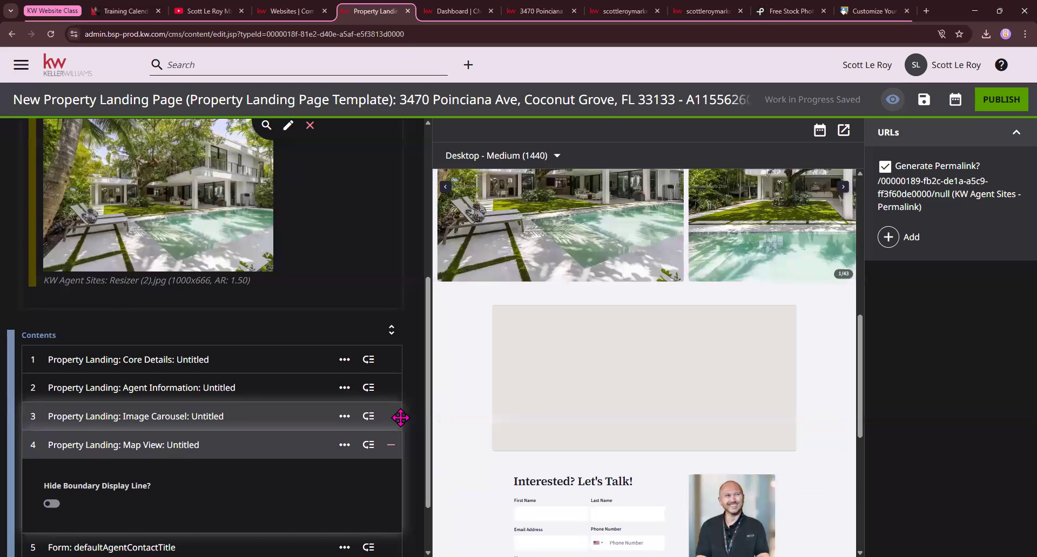
{"action": "left_click", "coordinate": [390, 446]}
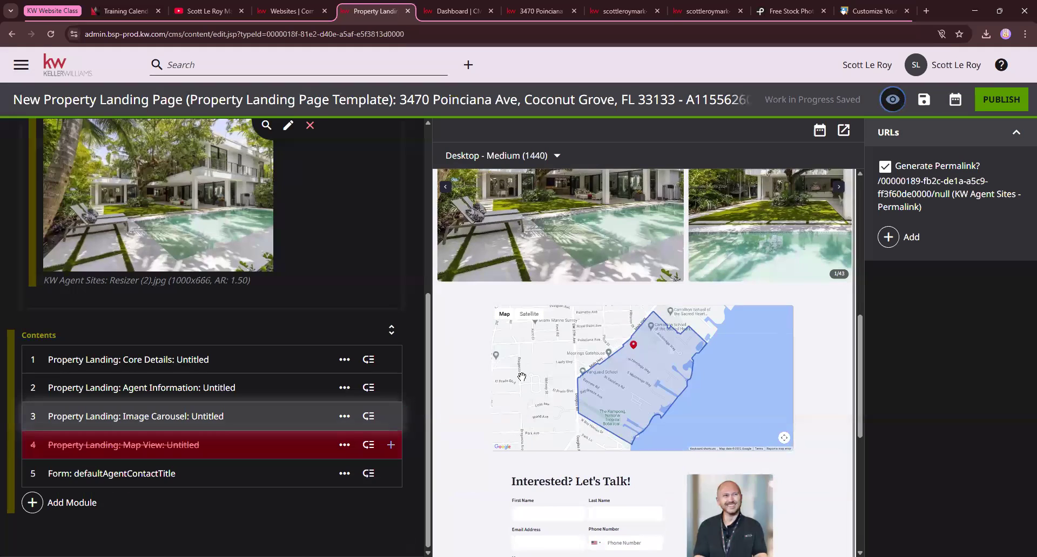
{"action": "left_click", "coordinate": [391, 445]}
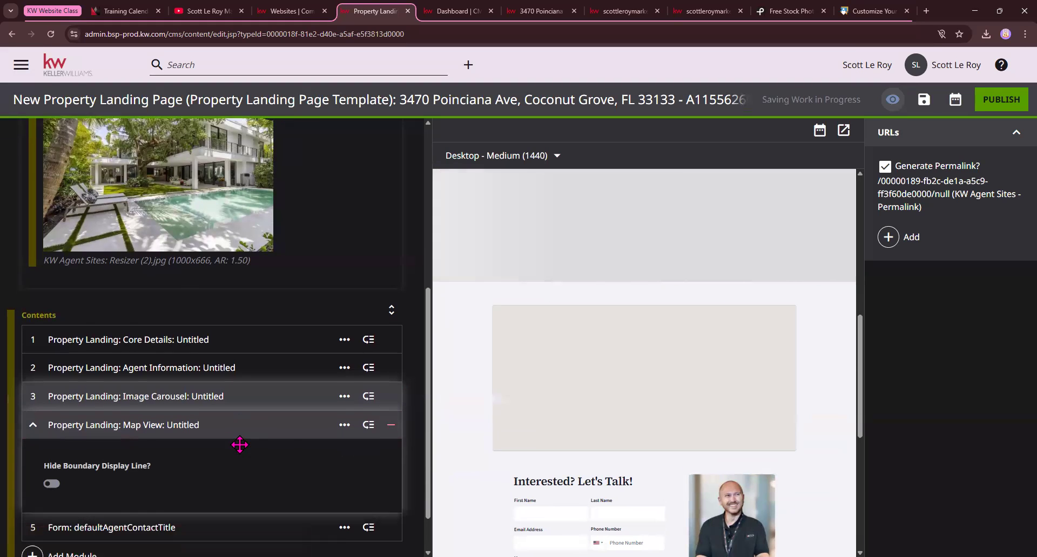
{"action": "scroll", "coordinate": [216, 440], "scroll_direction": "down", "scroll_amount": 1}
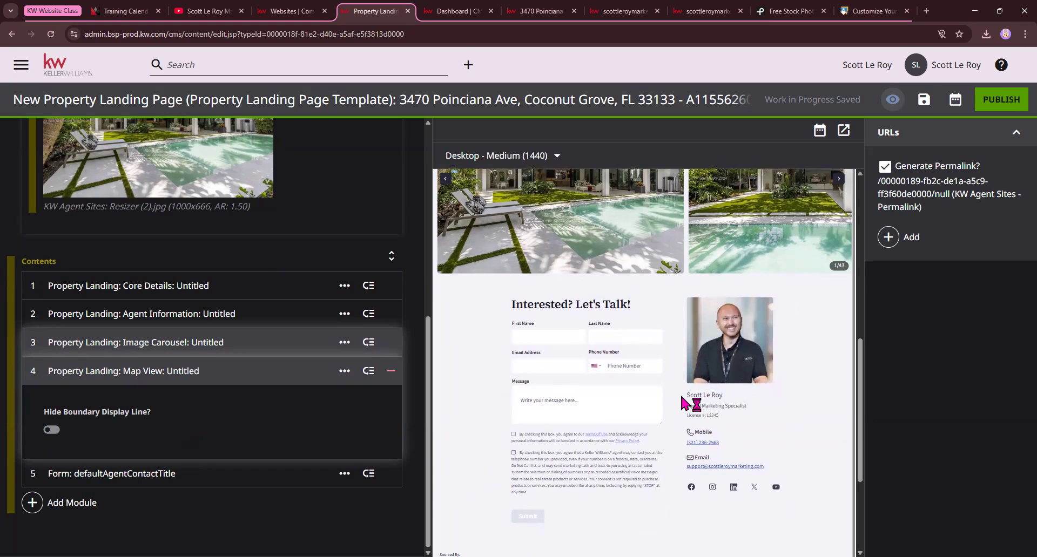
{"action": "left_click", "coordinate": [51, 430]}
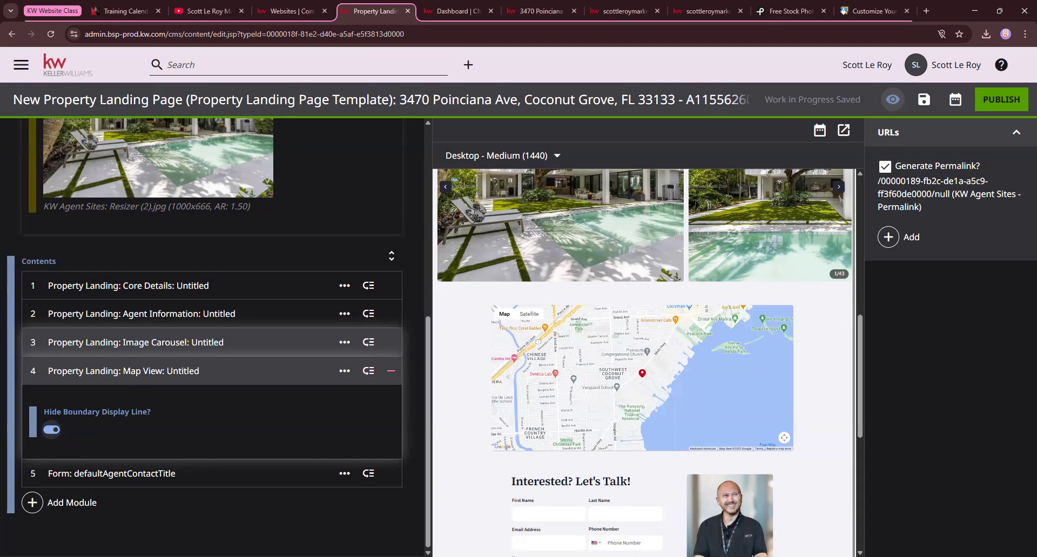
Expand the Form: defaultAgentContactTitle module and examine its shared form setting and the contact form preview
{"action": "left_click", "coordinate": [43, 470]}
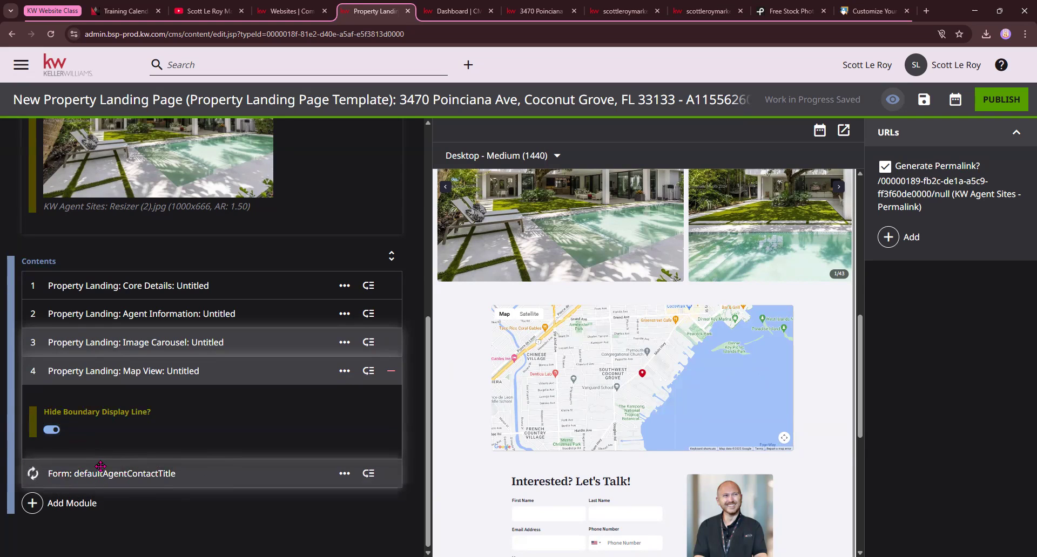
{"action": "scroll", "coordinate": [262, 475], "scroll_direction": "down", "scroll_amount": 2}
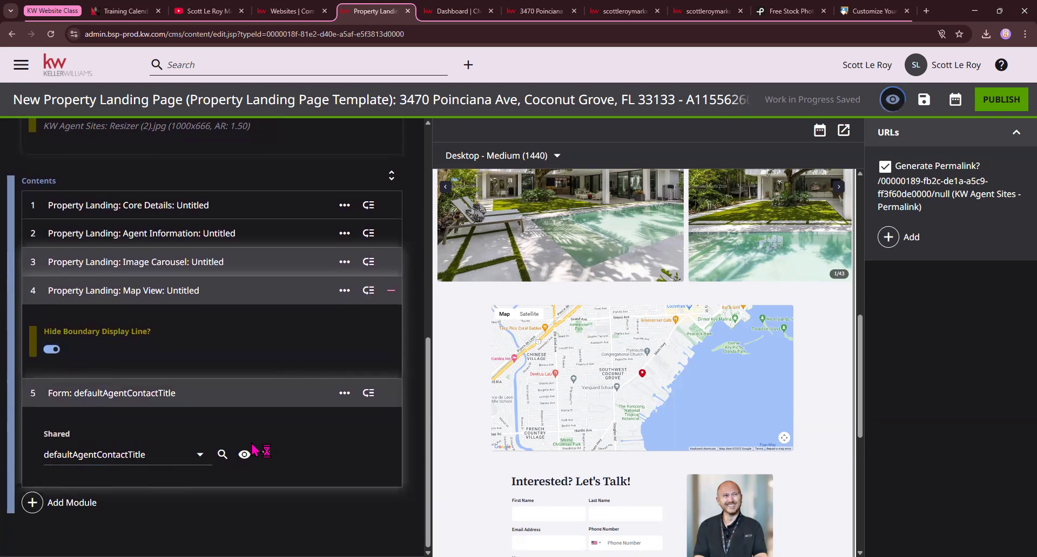
{"action": "scroll", "coordinate": [689, 342], "scroll_direction": "down", "scroll_amount": 1}
{"action": "scroll", "coordinate": [690, 341], "scroll_direction": "down", "scroll_amount": 5}
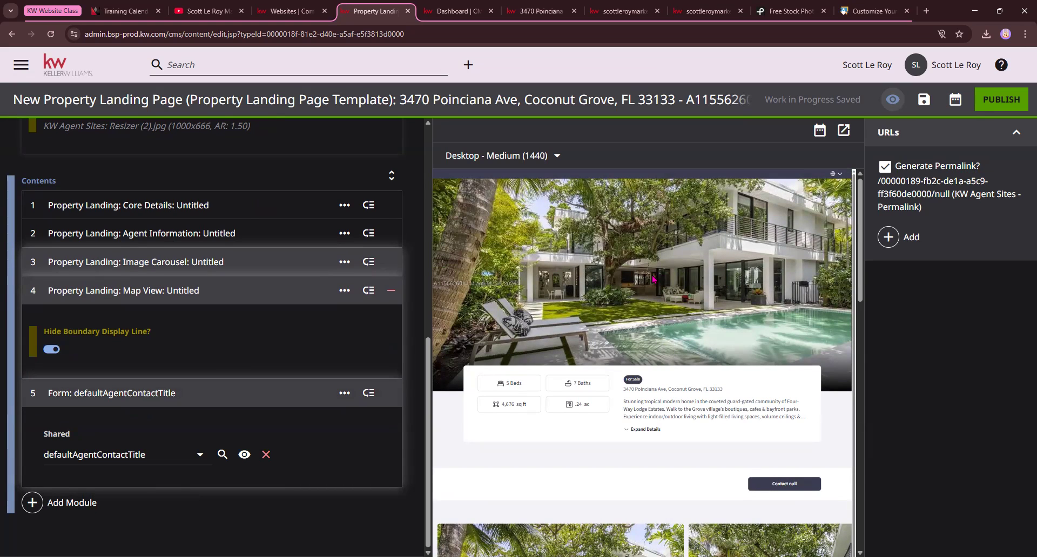
Review the landing page preview from the featured image and details to the footer, and return to the main page settings
{"action": "scroll", "coordinate": [652, 279], "scroll_direction": "down", "scroll_amount": 1}
{"action": "scroll", "coordinate": [653, 279], "scroll_direction": "down", "scroll_amount": 4}
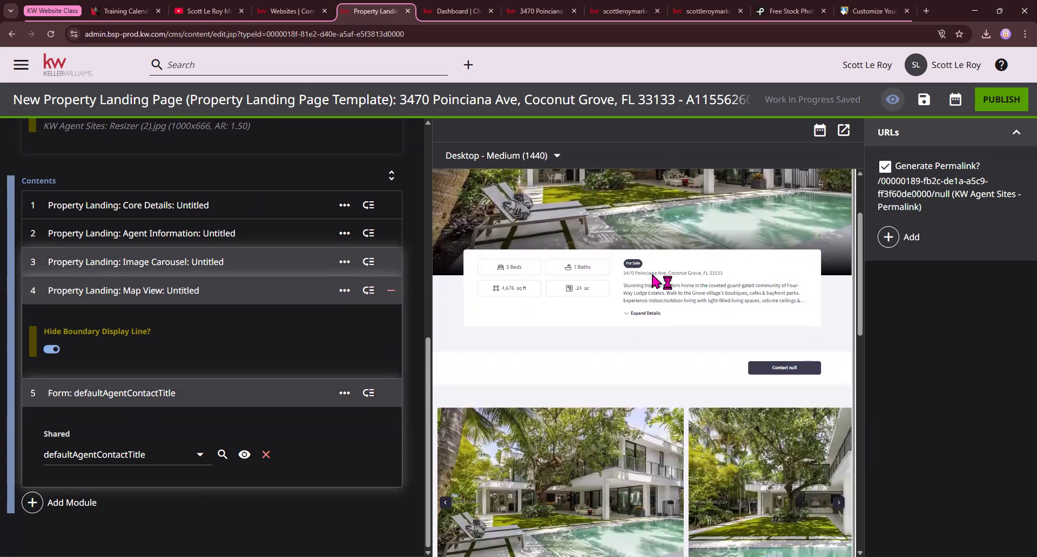
{"action": "scroll", "coordinate": [652, 275], "scroll_direction": "down", "scroll_amount": 1}
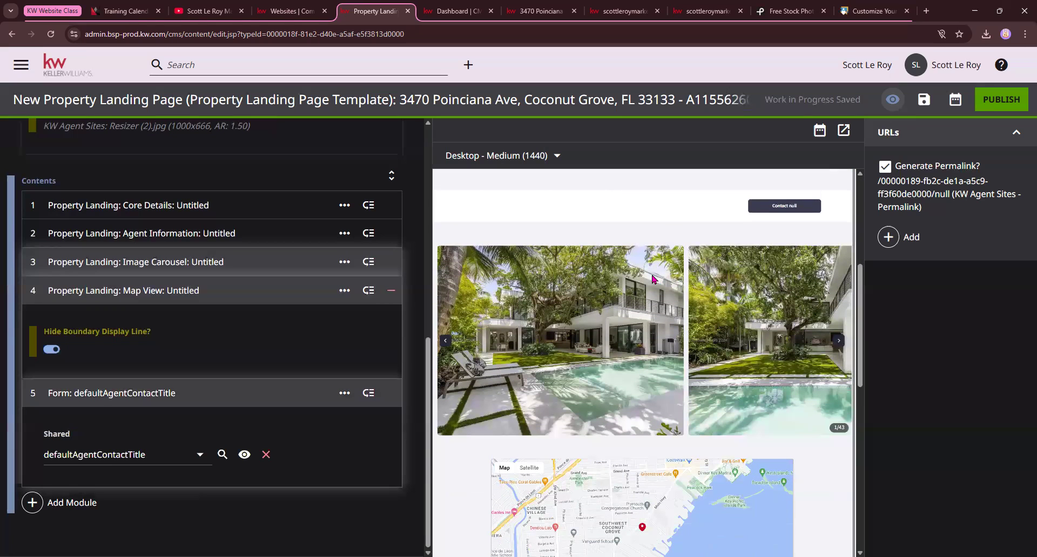
{"action": "scroll", "coordinate": [653, 279], "scroll_direction": "up", "scroll_amount": 1}
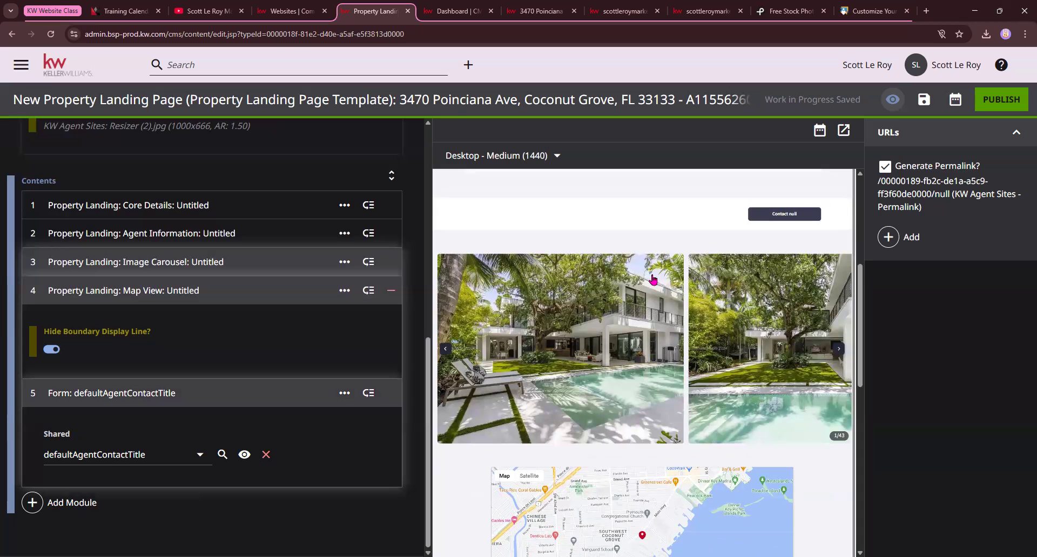
{"action": "scroll", "coordinate": [630, 282], "scroll_direction": "up", "scroll_amount": 3}
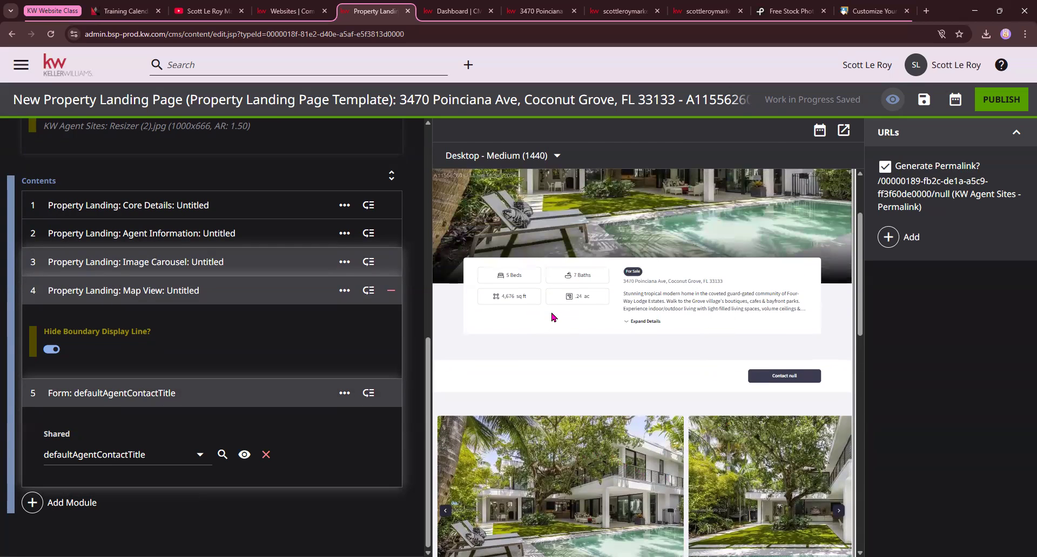
{"action": "scroll", "coordinate": [551, 317], "scroll_direction": "down", "scroll_amount": 12}
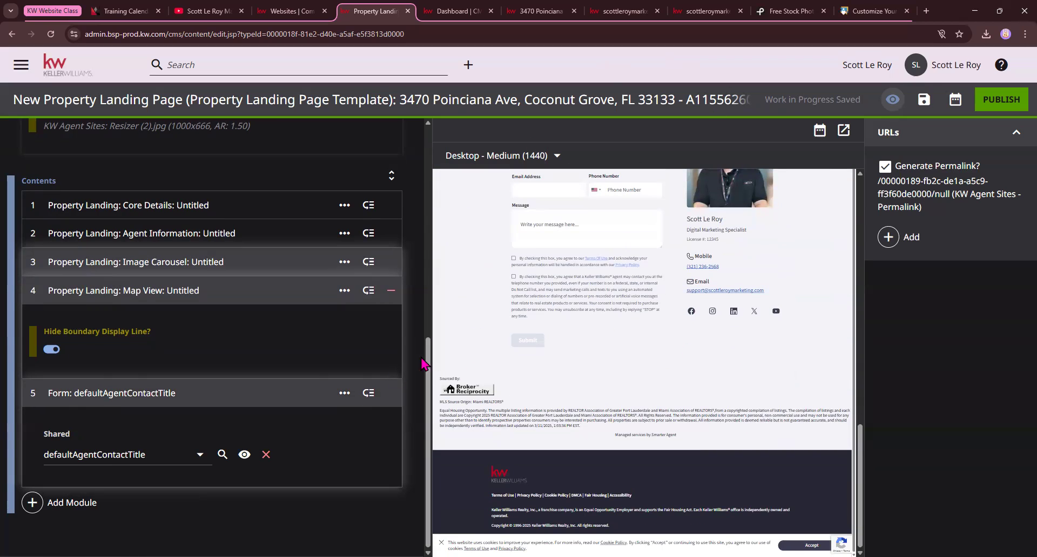
{"action": "scroll", "coordinate": [421, 364], "scroll_direction": "up", "scroll_amount": 8}
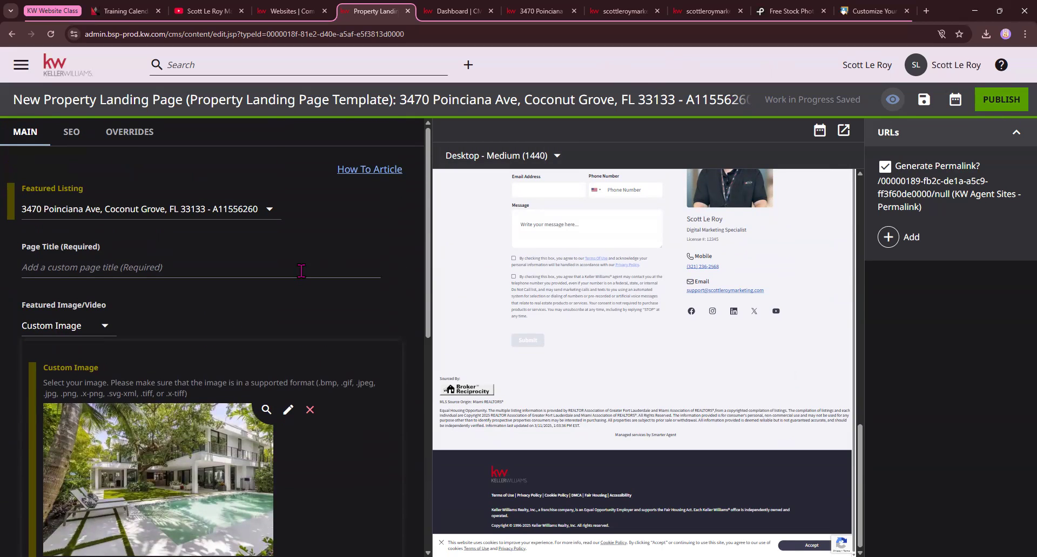
{"action": "scroll", "coordinate": [578, 316], "scroll_direction": "up", "scroll_amount": 6}
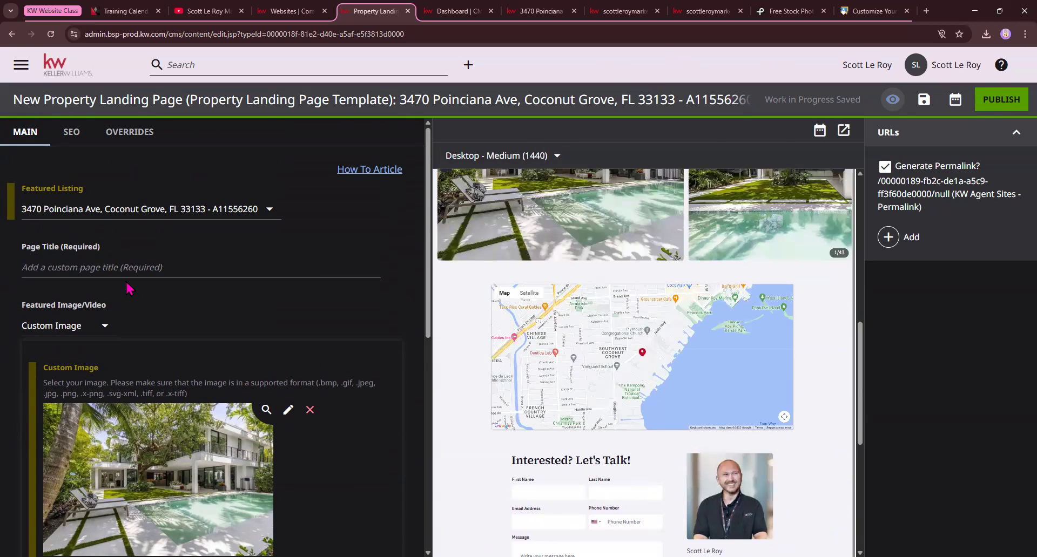
Leave the landing page editor without saving and open the live agent website from the dashboard in a new tab
{"action": "left_click", "coordinate": [54, 70]}
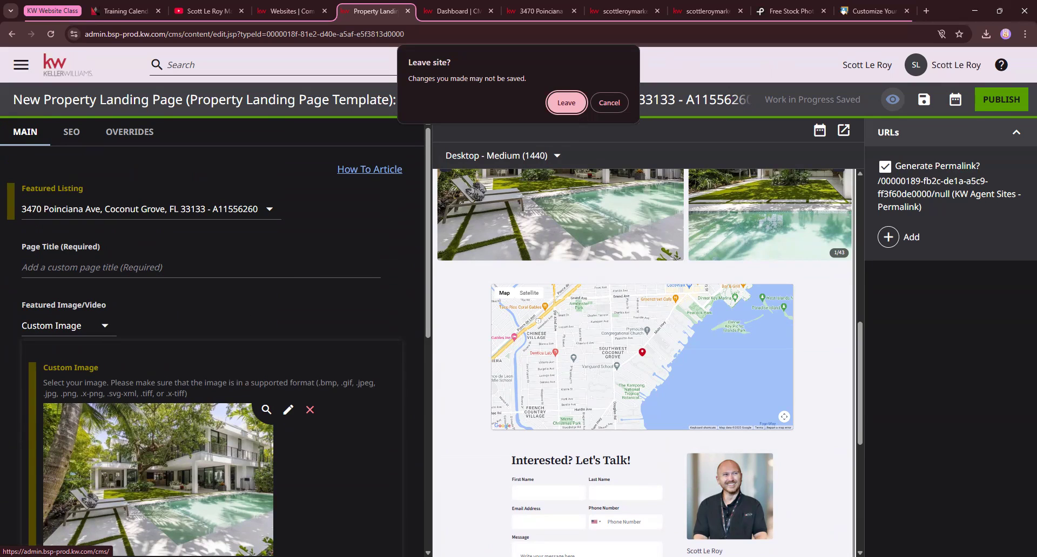
{"action": "left_click", "coordinate": [567, 104]}
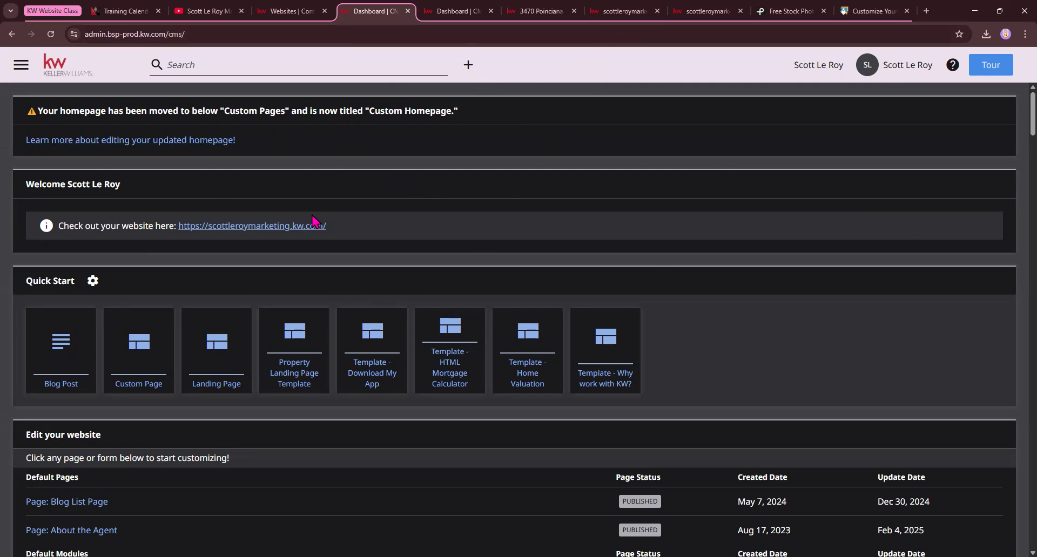
{"action": "right_click", "coordinate": [299, 230]}
{"action": "left_click", "coordinate": [318, 239]}
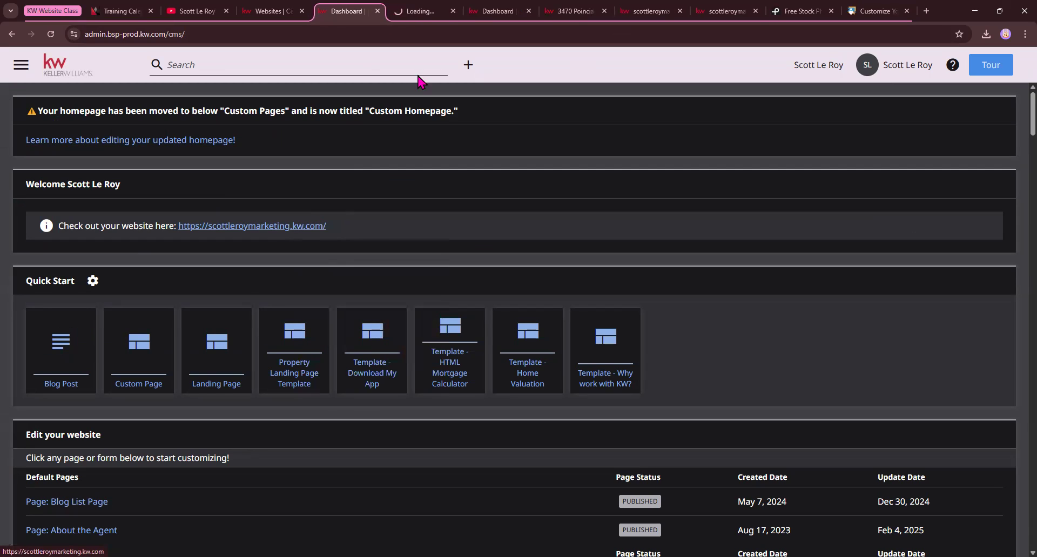
{"action": "left_click", "coordinate": [419, 10]}
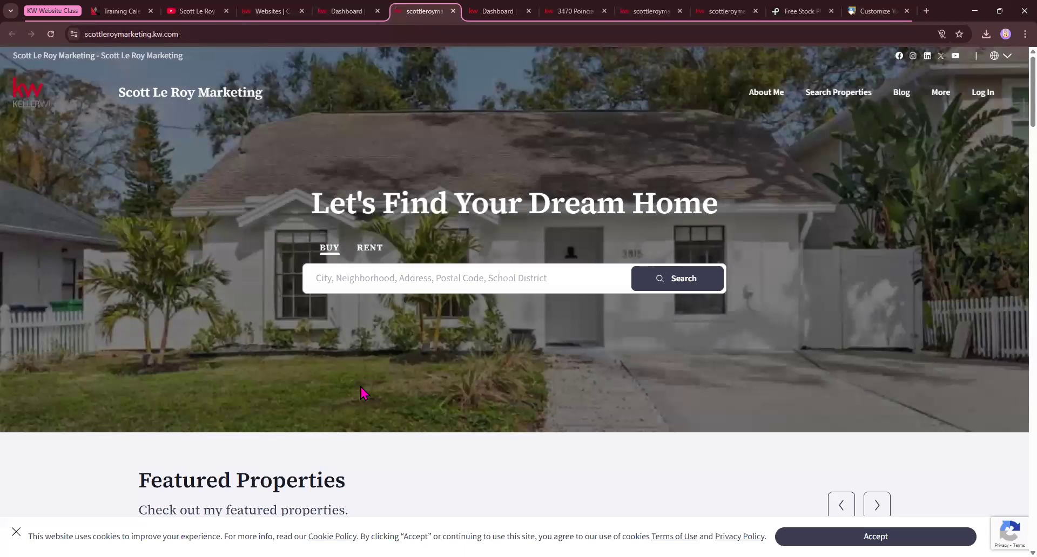
Copy the property address from the Coconut Grove listing page, search for it on the website's homepage and open the matching listing
{"action": "left_click", "coordinate": [585, 11]}
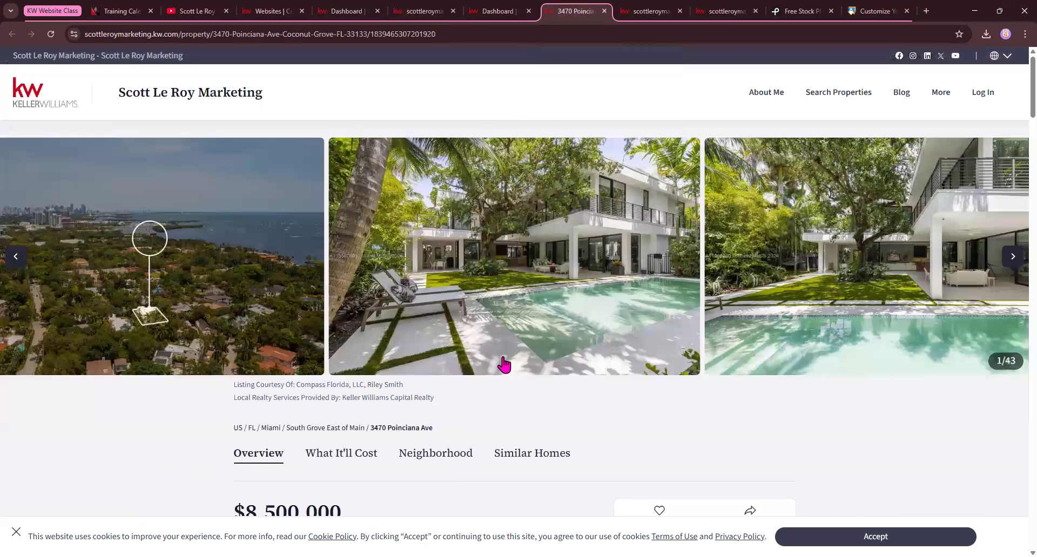
{"action": "scroll", "coordinate": [497, 351], "scroll_direction": "down", "scroll_amount": 4}
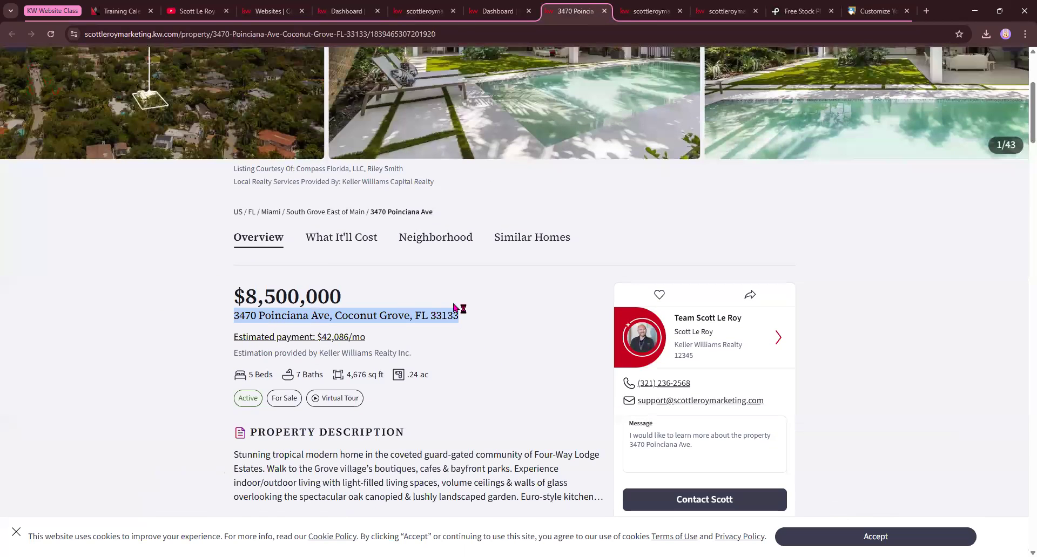
{"action": "key", "text": "ctrl+shift+Tab"}
{"action": "key", "text": "ctrl+shift+Tab"}
{"action": "left_click", "coordinate": [430, 280]}
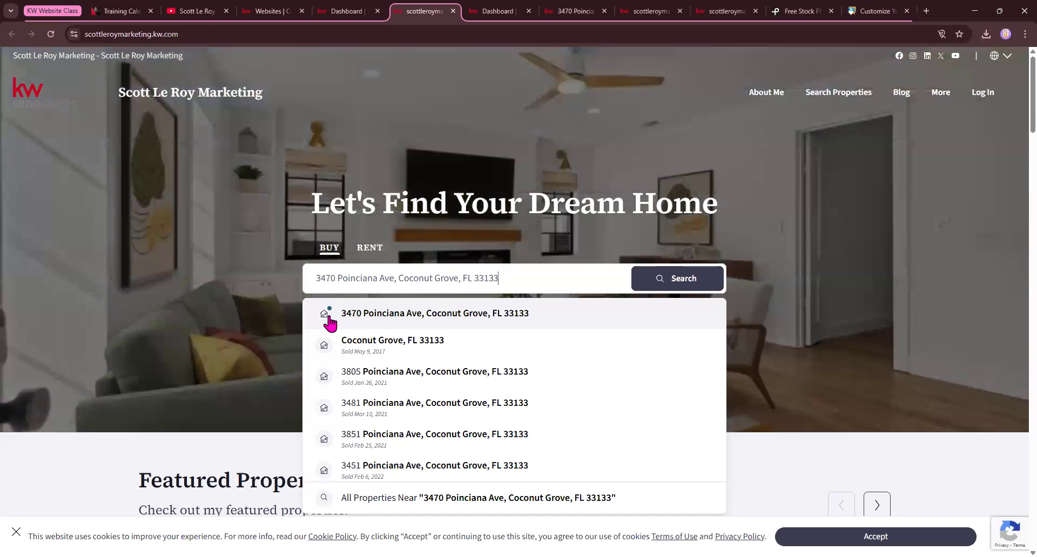
{"action": "left_click", "coordinate": [394, 323]}
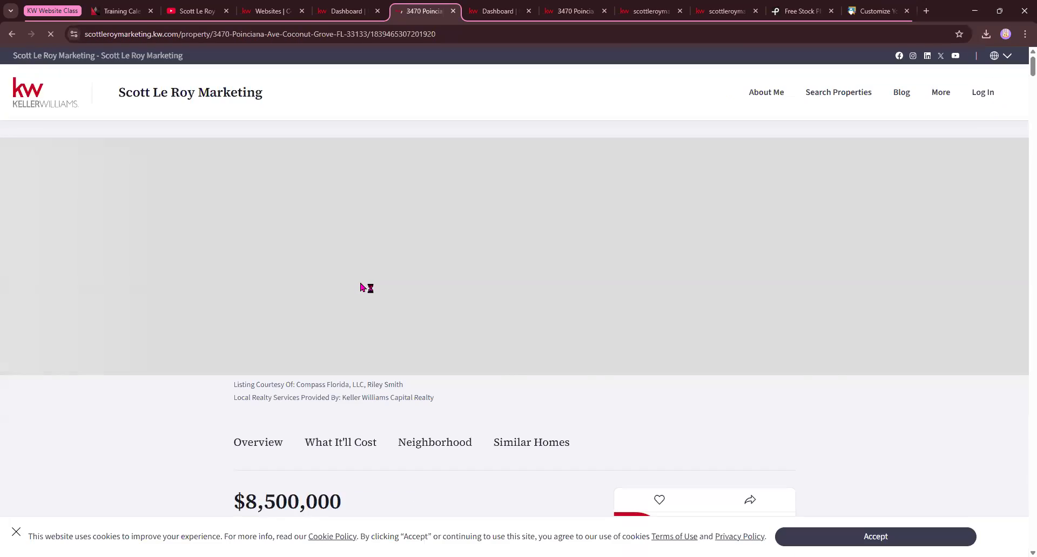
Examine the listing page's activity history, estimated monthly payment, nearby schools, and similar and nearby properties
{"action": "scroll", "coordinate": [607, 346], "scroll_direction": "down", "scroll_amount": 8}
{"action": "scroll", "coordinate": [564, 343], "scroll_direction": "down", "scroll_amount": 7}
{"action": "scroll", "coordinate": [472, 223], "scroll_direction": "up", "scroll_amount": 12}
{"action": "scroll", "coordinate": [116, 241], "scroll_direction": "down", "scroll_amount": 10}
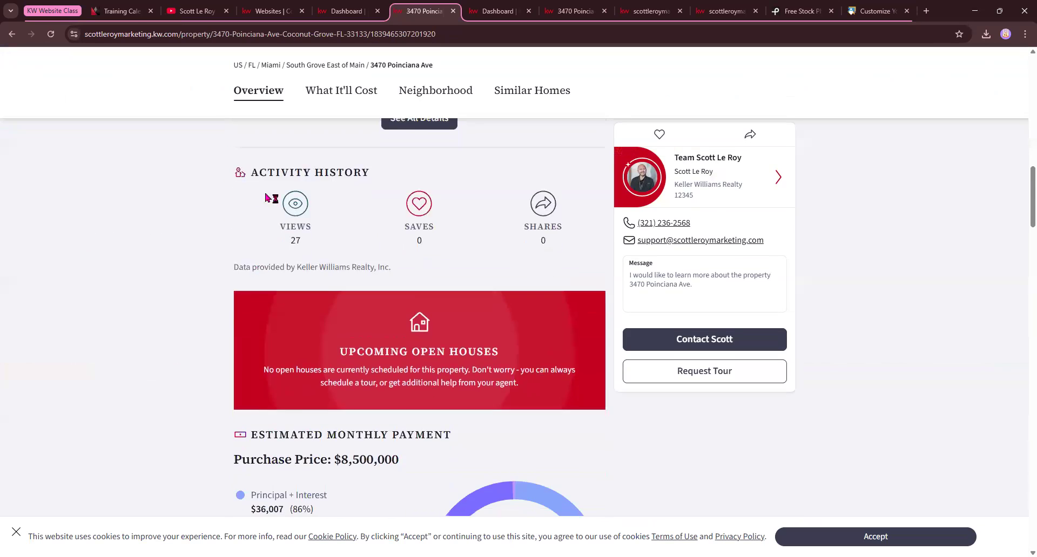
{"action": "scroll", "coordinate": [332, 251], "scroll_direction": "down", "scroll_amount": 4}
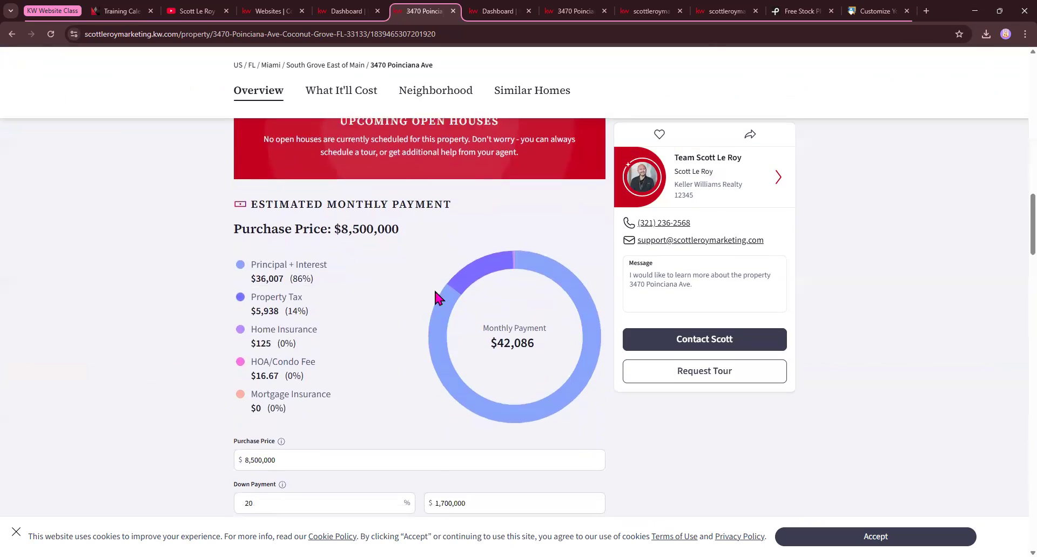
{"action": "scroll", "coordinate": [434, 293], "scroll_direction": "down", "scroll_amount": 10}
{"action": "scroll", "coordinate": [305, 314], "scroll_direction": "down", "scroll_amount": 10}
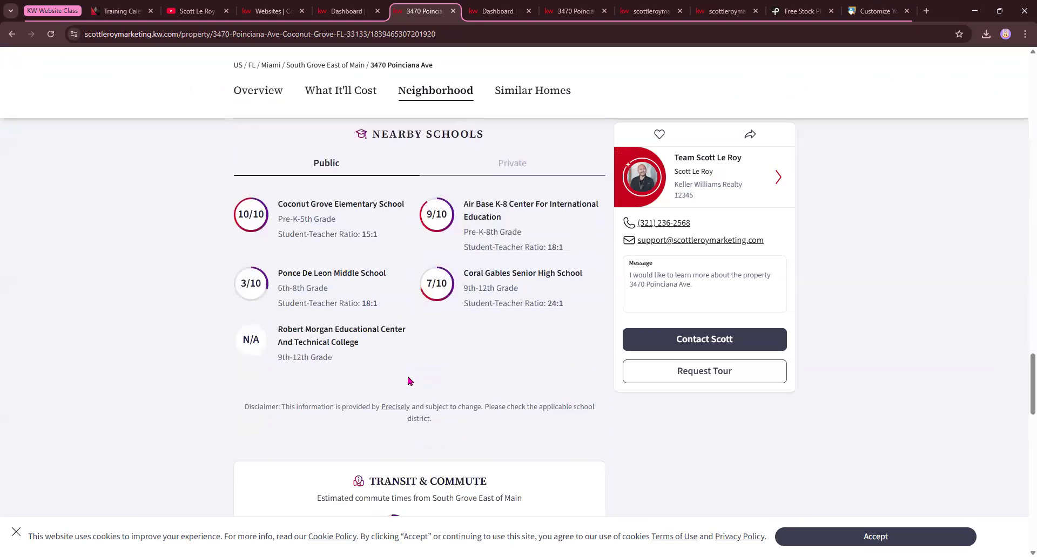
{"action": "scroll", "coordinate": [409, 381], "scroll_direction": "down", "scroll_amount": 8}
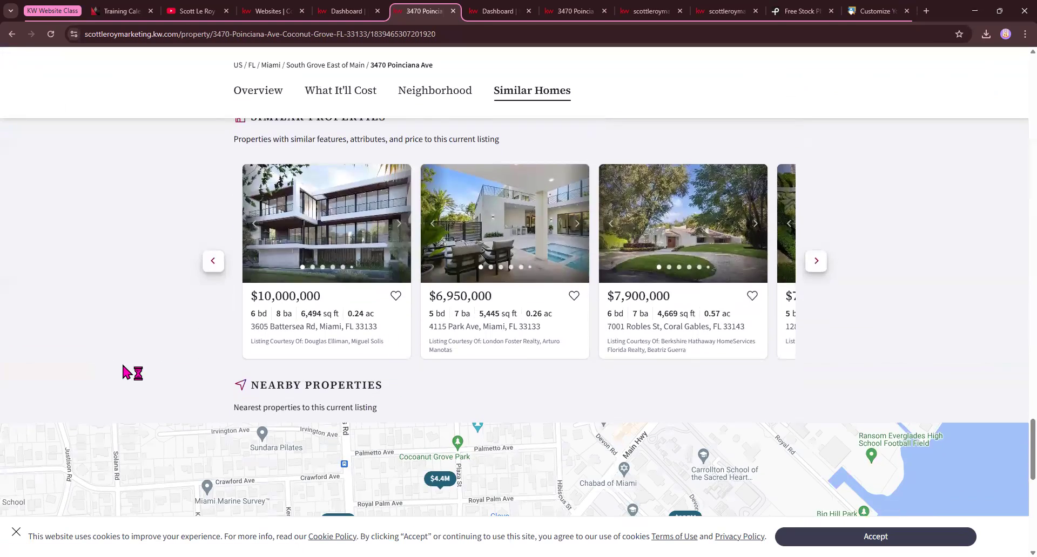
Open the property's open house sign-in page by appending /openhouse to the listing's web address
{"action": "scroll", "coordinate": [132, 141], "scroll_direction": "up", "scroll_amount": 20}
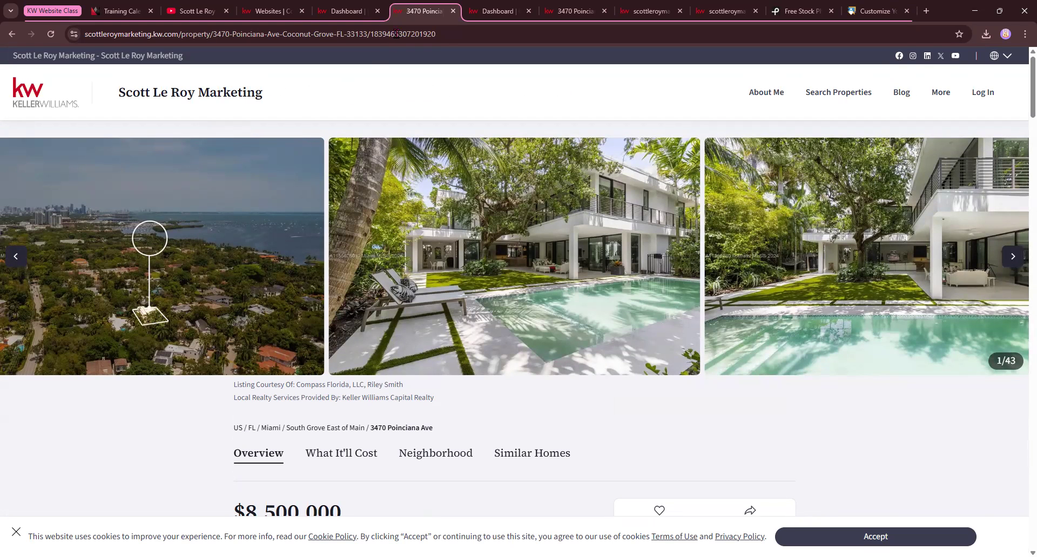
{"action": "left_click", "coordinate": [501, 36]}
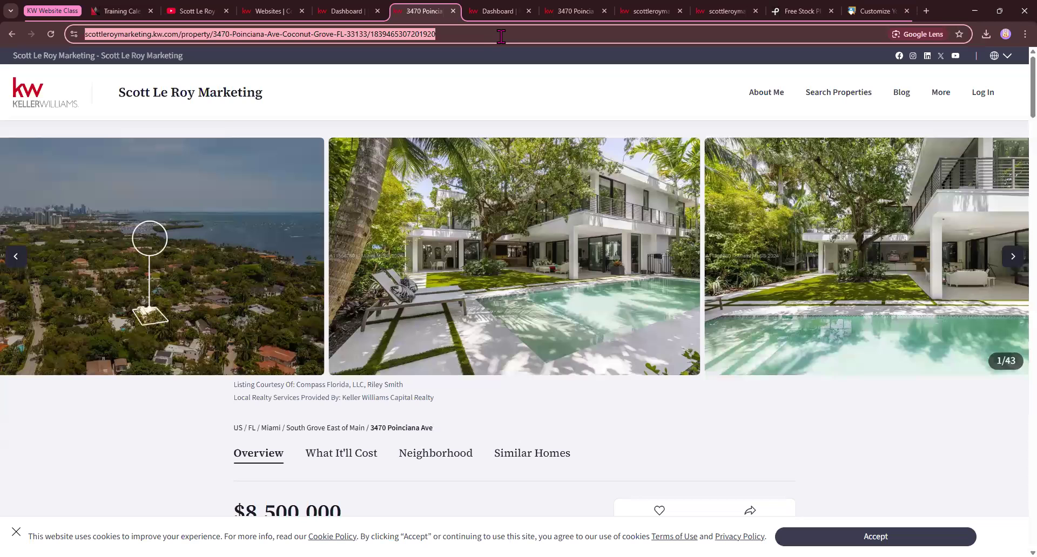
{"action": "left_click", "coordinate": [500, 33]}
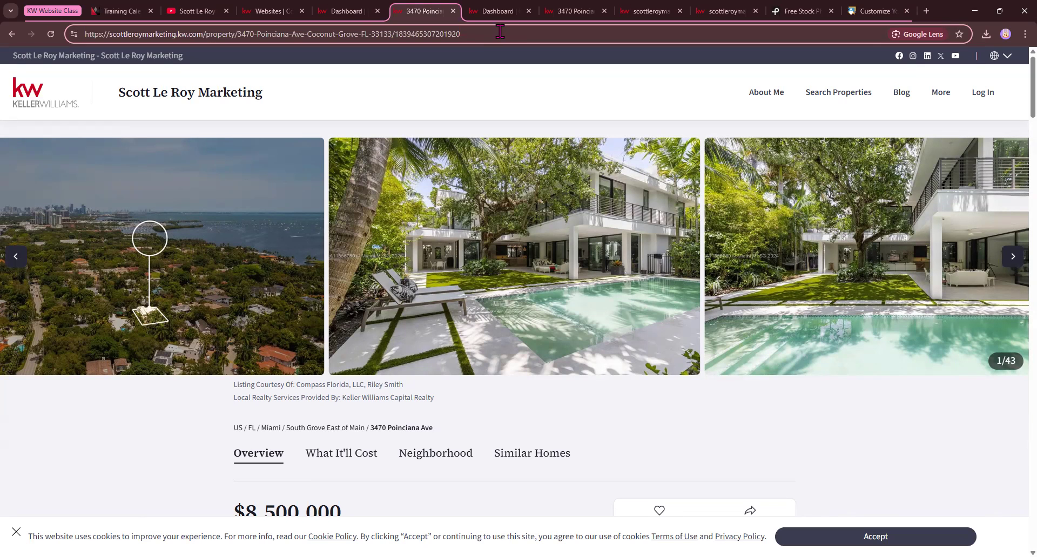
{"action": "type", "text": "/"}
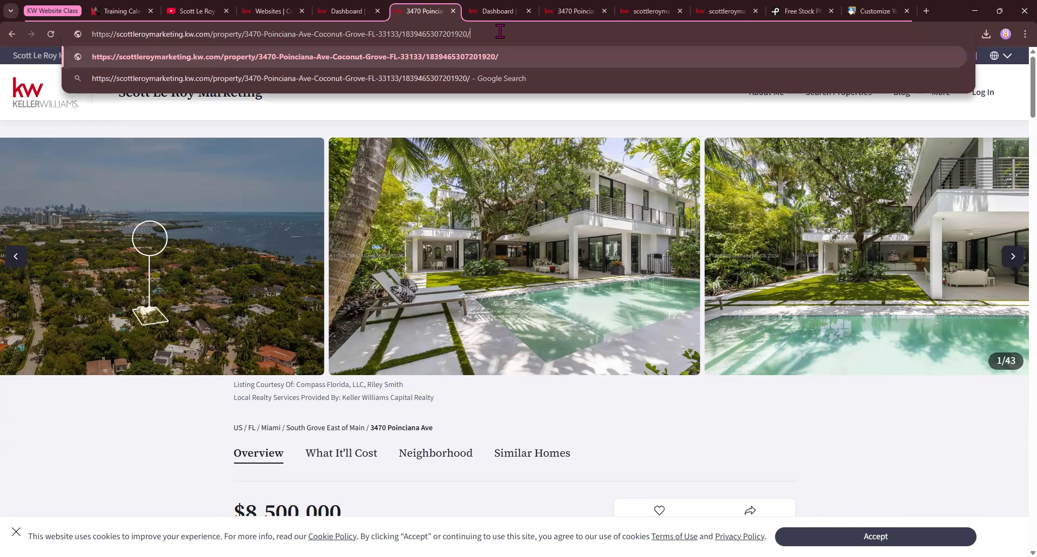
{"action": "type", "text": "openhouse"}
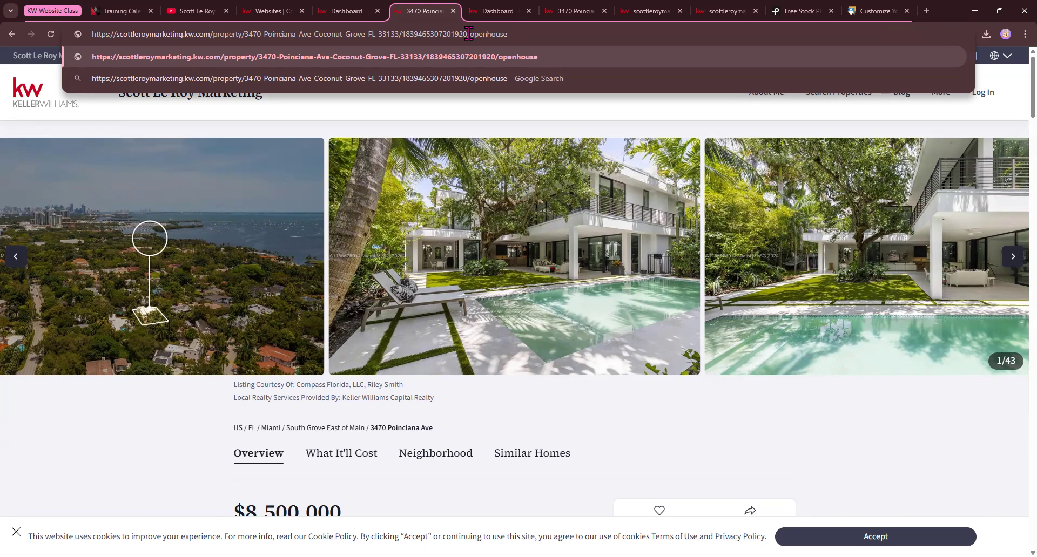
{"action": "left_click_drag", "start_coordinate": [468, 34], "coordinate": [511, 36]}
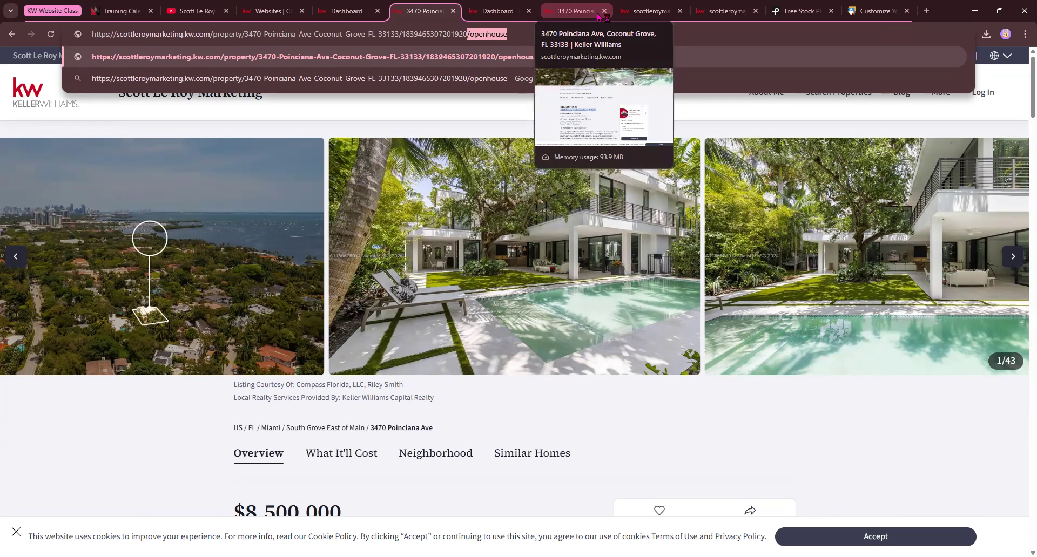
{"action": "key", "text": "Return"}
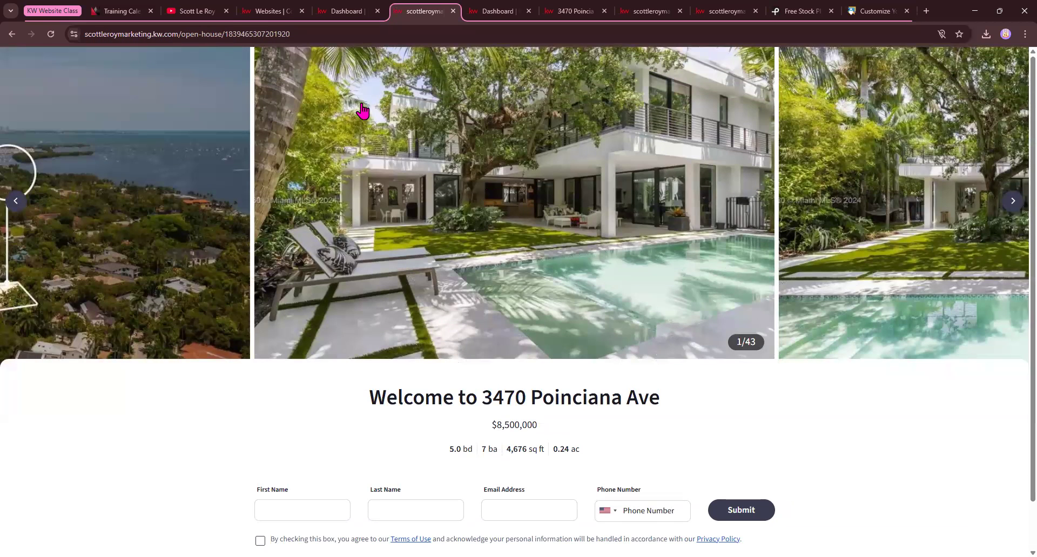
Examine the open house page's web address, visitor contact form and consent checkboxes
{"action": "left_click_drag", "start_coordinate": [86, 35], "coordinate": [308, 31]}
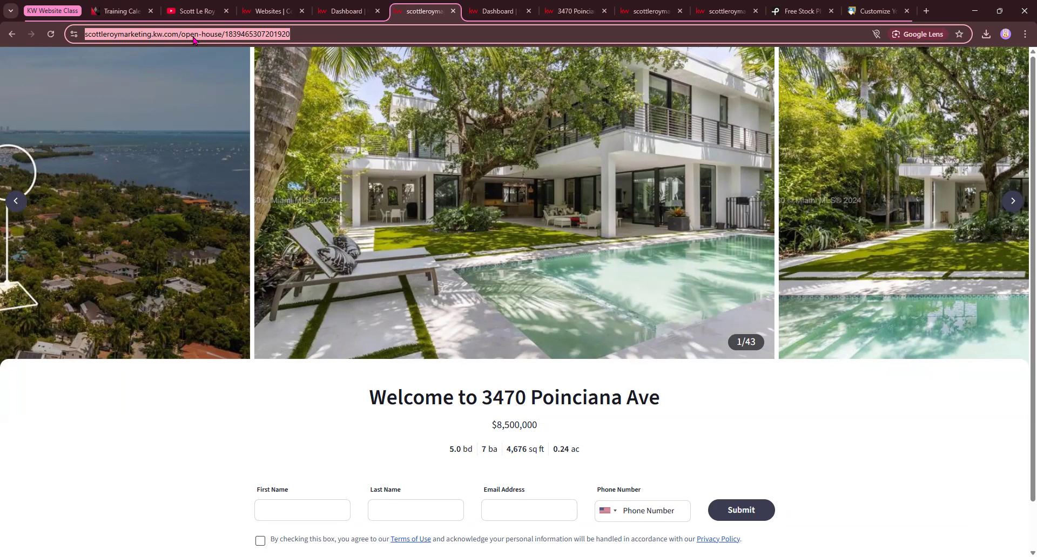
{"action": "scroll", "coordinate": [489, 223], "scroll_direction": "down", "scroll_amount": 1}
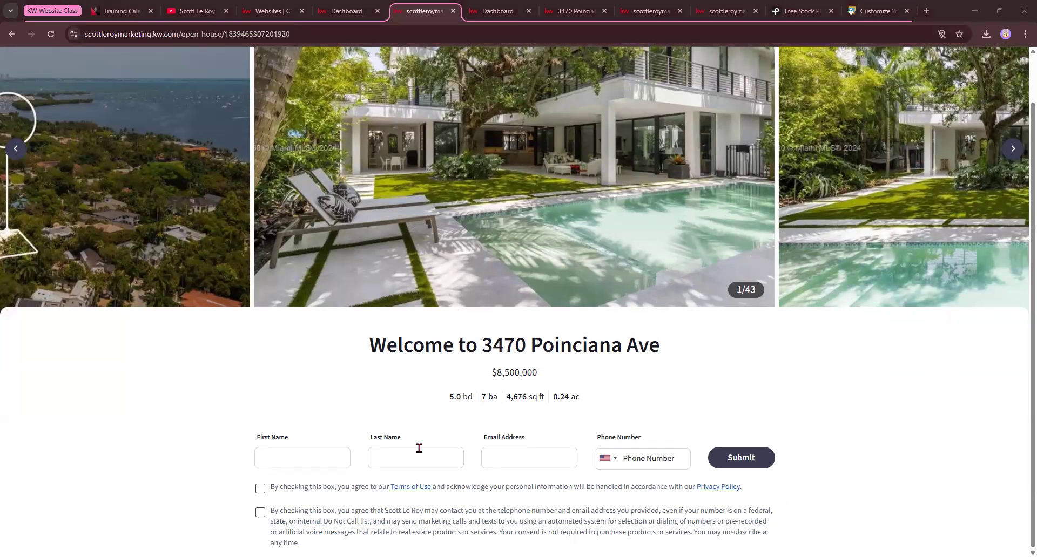
{"action": "scroll", "coordinate": [631, 413], "scroll_direction": "up", "scroll_amount": 1}
{"action": "scroll", "coordinate": [519, 406], "scroll_direction": "down", "scroll_amount": 1}
Compare the standard listing's details and agent contact card, close the extra dashboard tab and return to the open house page
{"action": "left_click", "coordinate": [575, 11]}
{"action": "scroll", "coordinate": [489, 238], "scroll_direction": "down", "scroll_amount": 3}
{"action": "scroll", "coordinate": [487, 238], "scroll_direction": "down", "scroll_amount": 1}
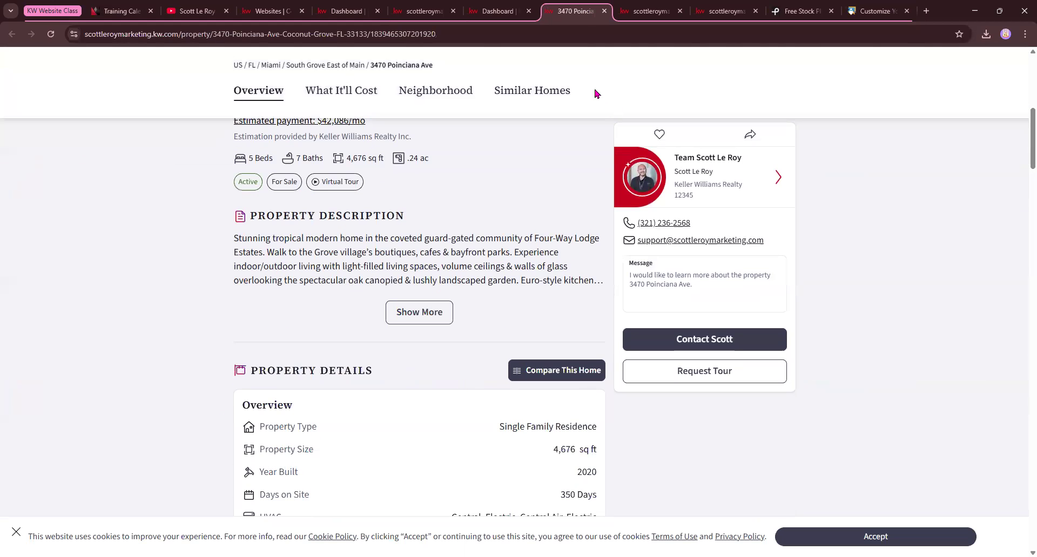
{"action": "left_click", "coordinate": [486, 11]}
{"action": "left_click", "coordinate": [421, 11]}
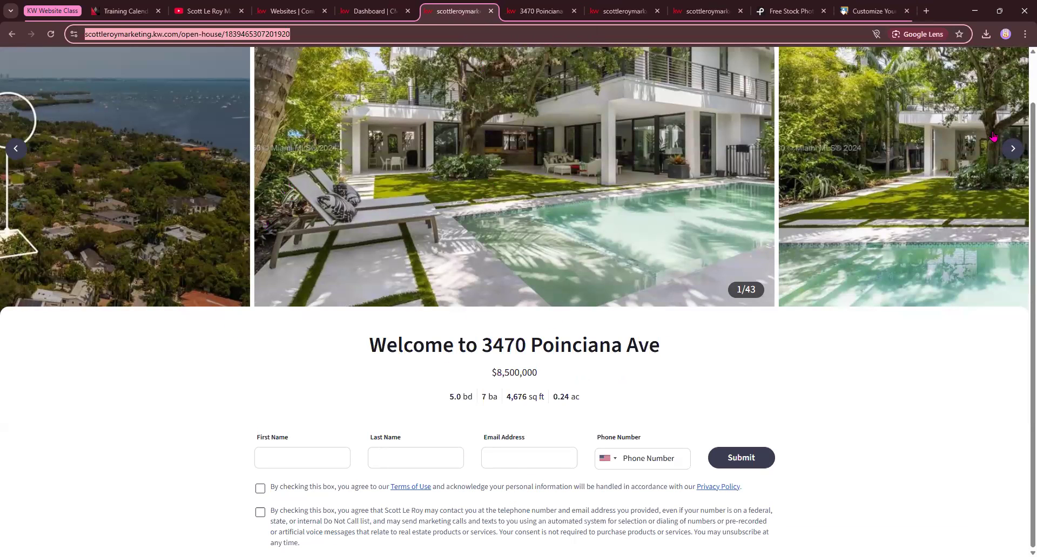
Browse the open house page's photo gallery and examine its welcome heading and property details
{"action": "left_click", "coordinate": [1013, 149]}
{"action": "left_click", "coordinate": [1013, 149]}
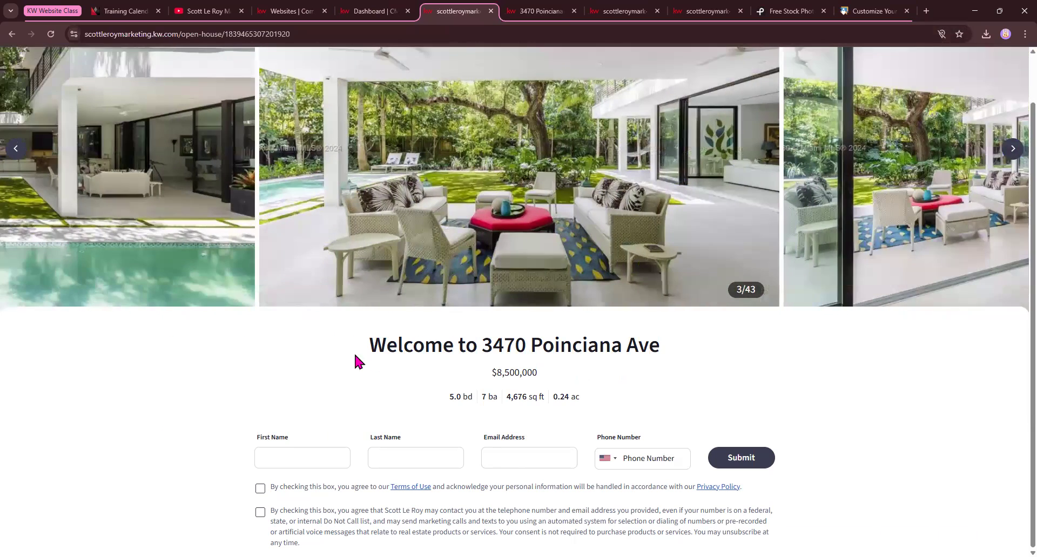
{"action": "left_click_drag", "start_coordinate": [355, 352], "coordinate": [616, 390]}
{"action": "left_click", "coordinate": [659, 385]}
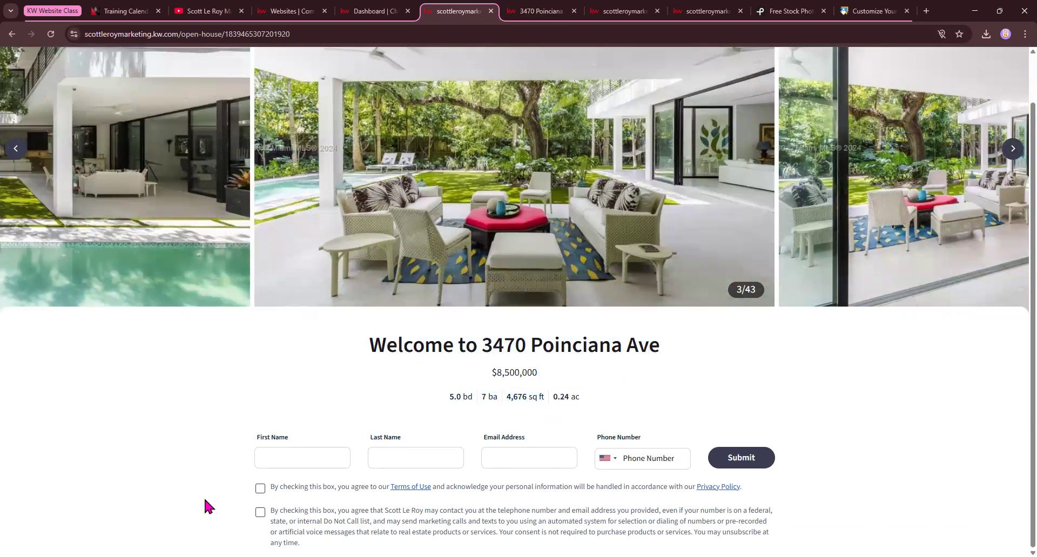
{"action": "scroll", "coordinate": [574, 465], "scroll_direction": "up", "scroll_amount": 1}
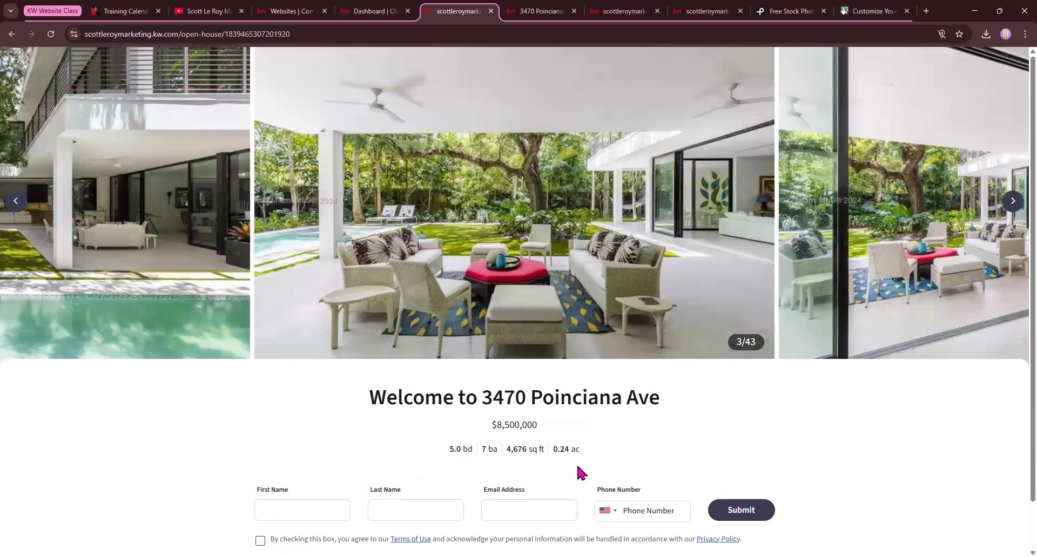
Check the website dashboard, and open the South Grove East of Main neighborhood page from the property listing
{"action": "left_click", "coordinate": [381, 14]}
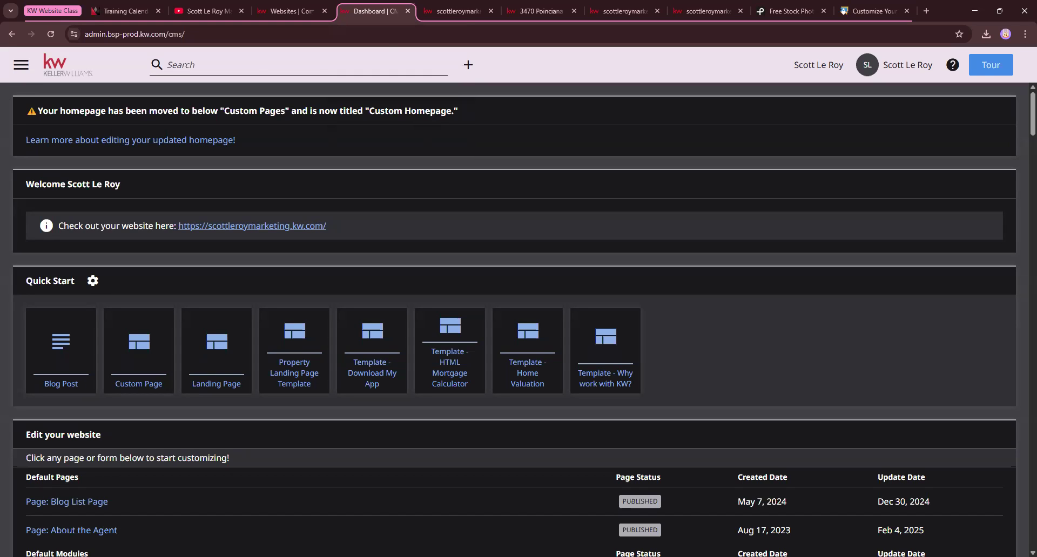
{"action": "left_click", "coordinate": [541, 11]}
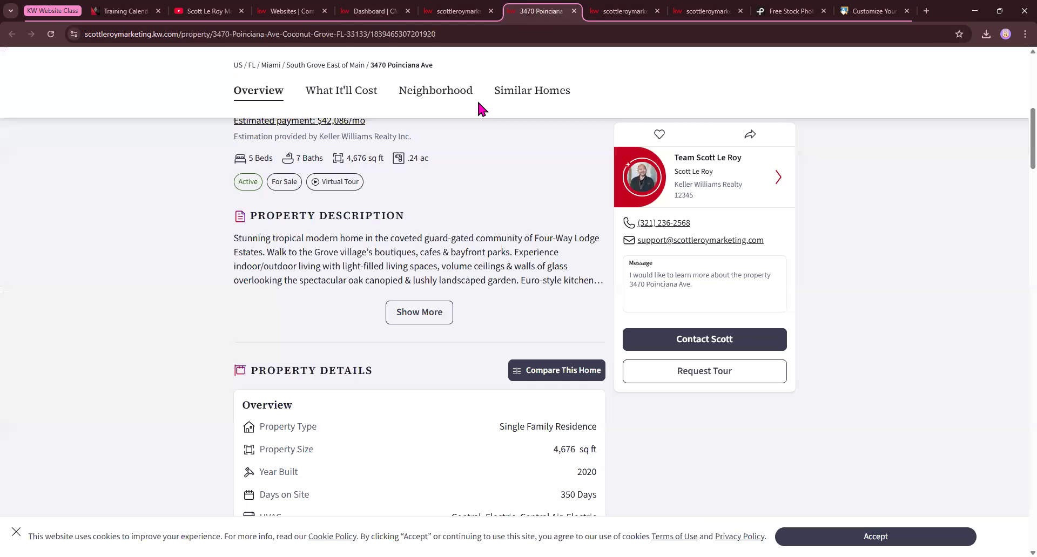
{"action": "scroll", "coordinate": [393, 356], "scroll_direction": "down", "scroll_amount": 20}
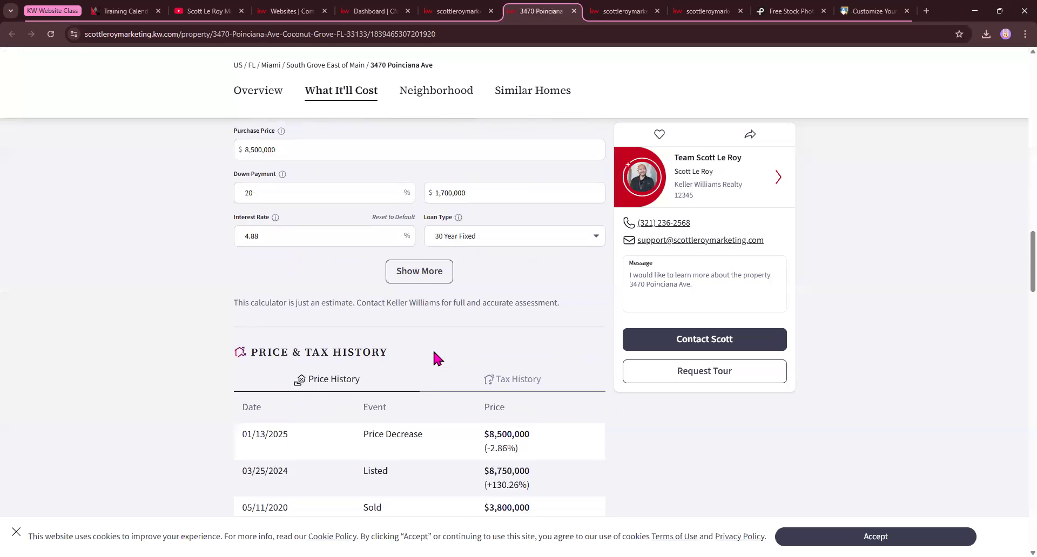
{"action": "scroll", "coordinate": [434, 353], "scroll_direction": "down", "scroll_amount": 5}
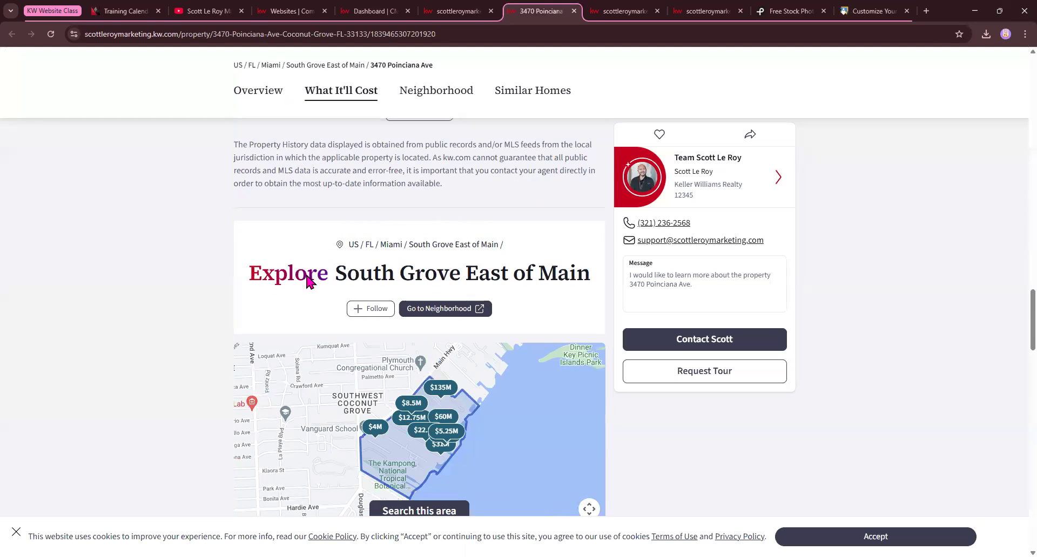
{"action": "left_click", "coordinate": [454, 310]}
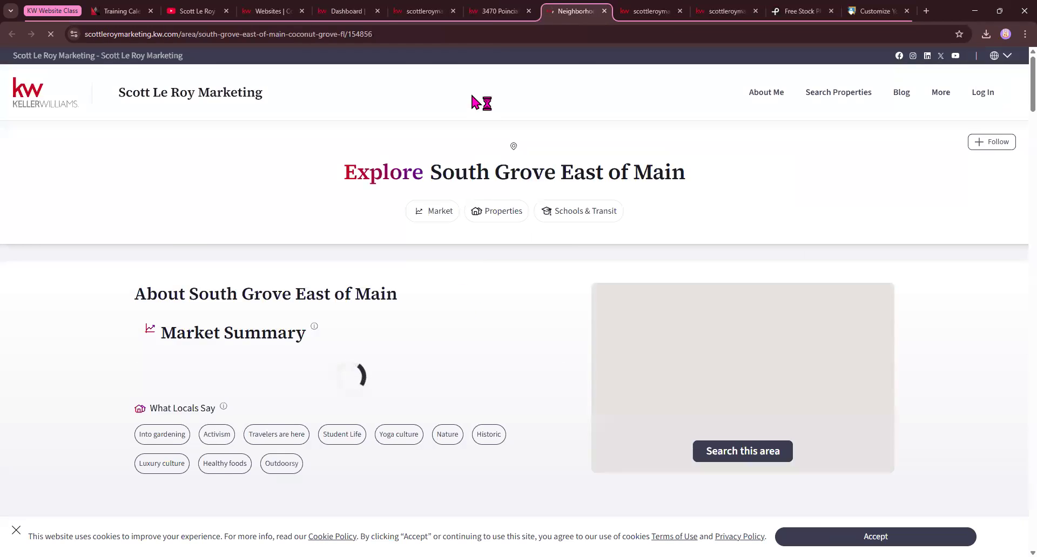
{"action": "left_click", "coordinate": [498, 11]}
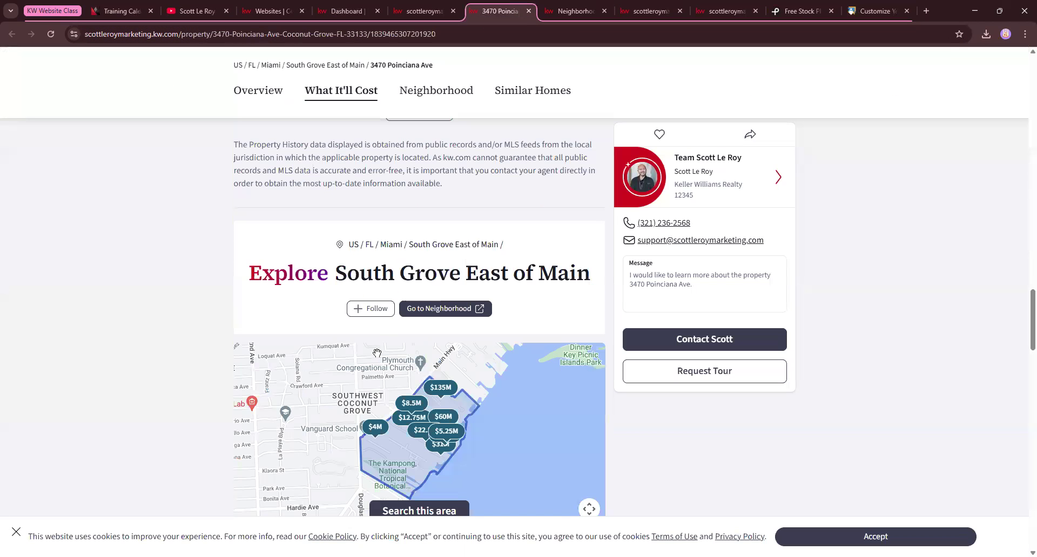
{"action": "left_click", "coordinate": [573, 11]}
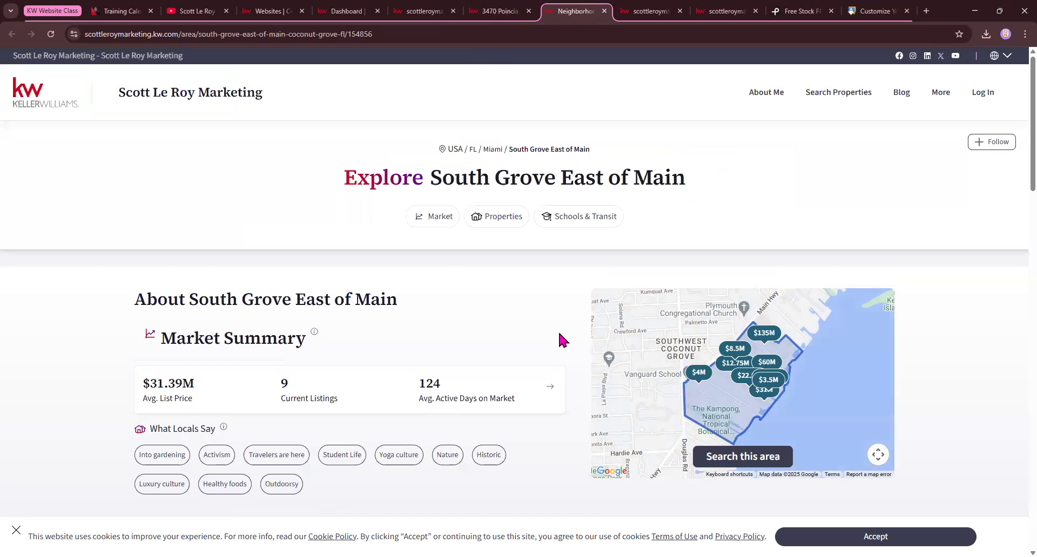
Examine the neighborhood page's market snapshot, properties, nearby schools, and transit and commute sections
{"action": "left_click_drag", "start_coordinate": [355, 188], "coordinate": [711, 188]}
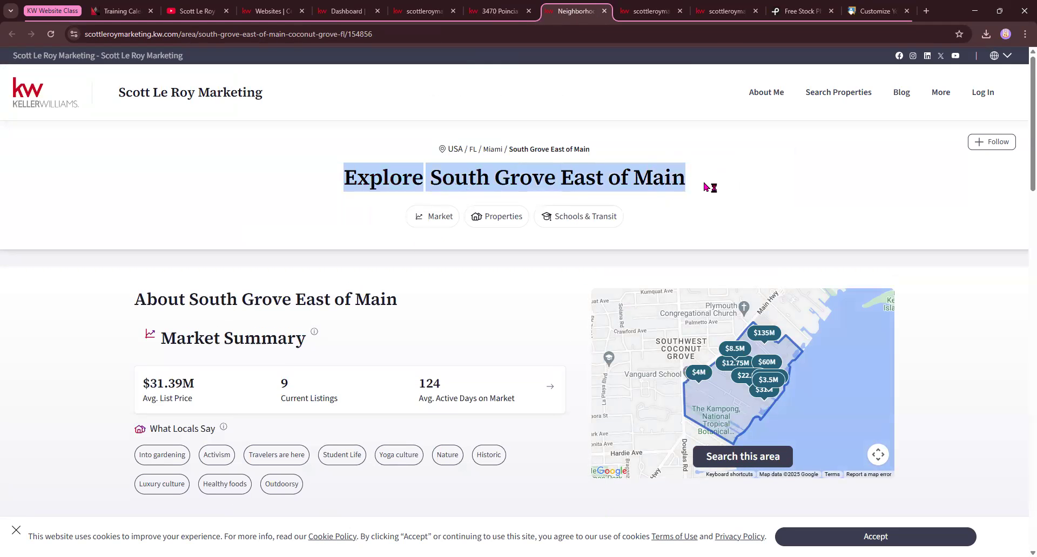
{"action": "scroll", "coordinate": [178, 300], "scroll_direction": "down", "scroll_amount": 8}
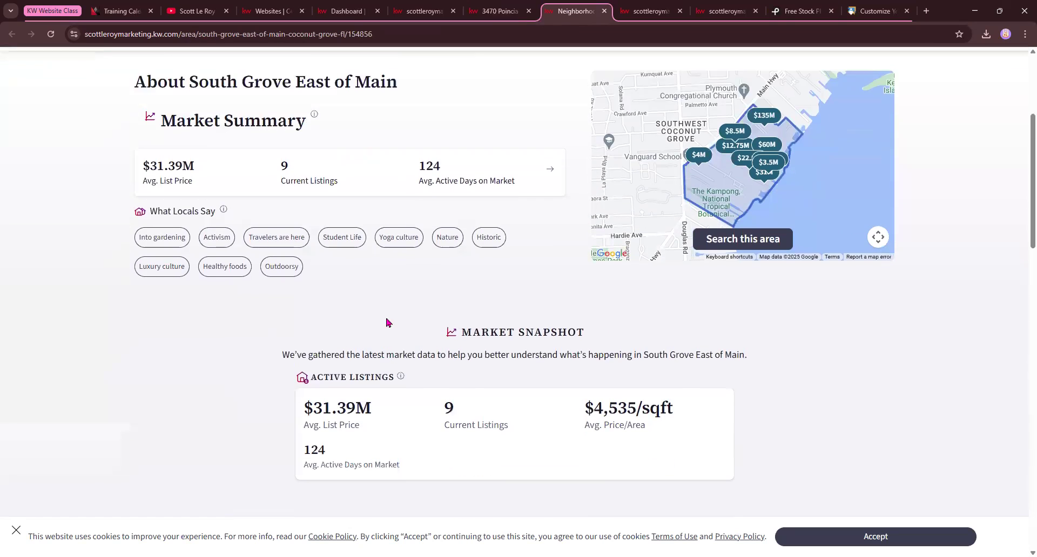
{"action": "scroll", "coordinate": [378, 292], "scroll_direction": "down", "scroll_amount": 2}
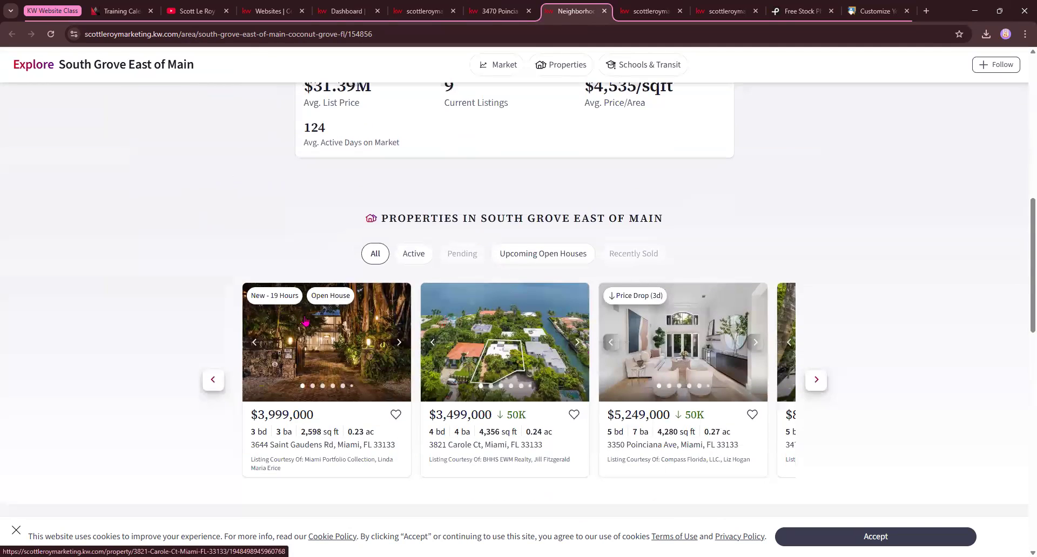
{"action": "scroll", "coordinate": [415, 352], "scroll_direction": "down", "scroll_amount": 7}
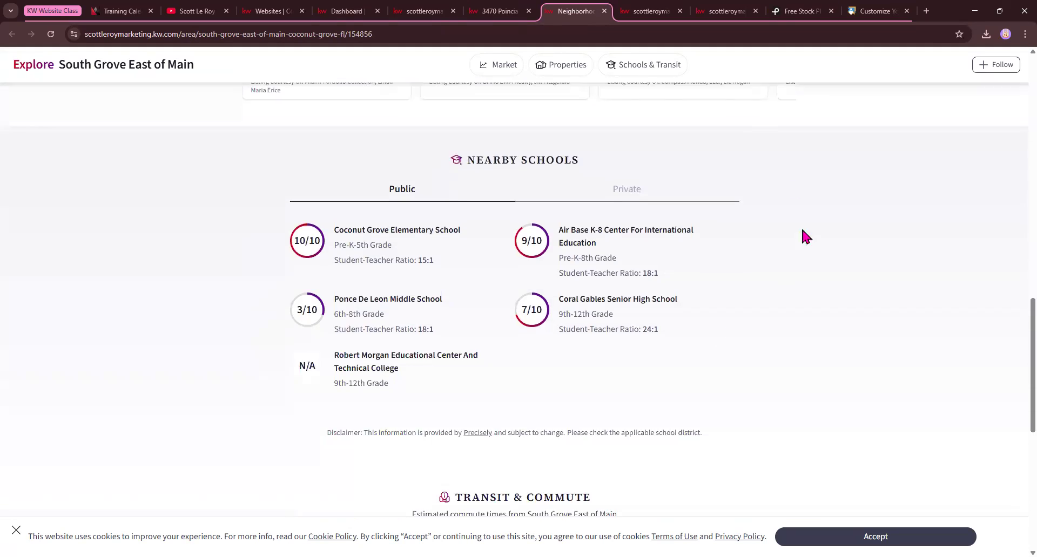
{"action": "scroll", "coordinate": [381, 375], "scroll_direction": "down", "scroll_amount": 7}
{"action": "scroll", "coordinate": [534, 297], "scroll_direction": "up", "scroll_amount": 11}
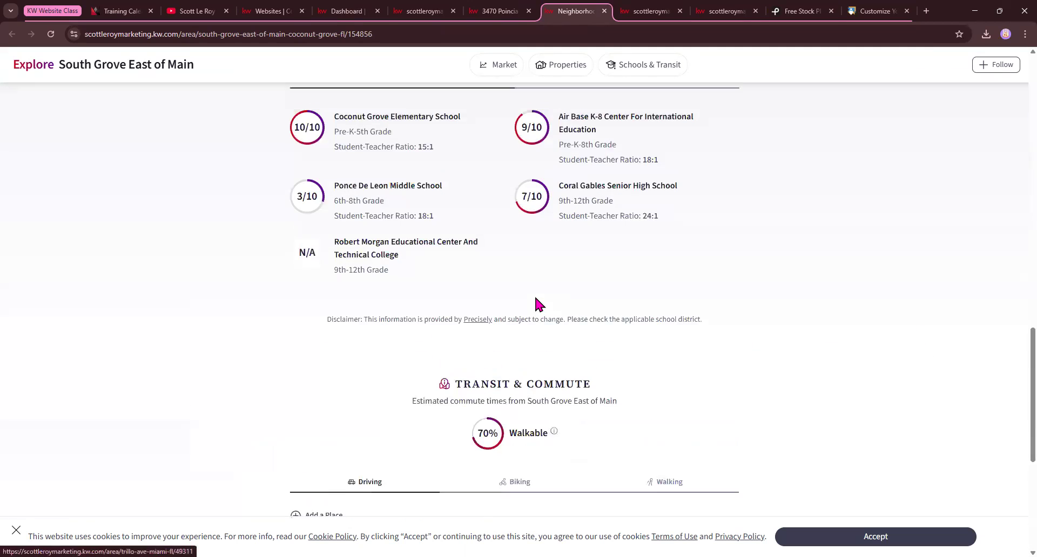
{"action": "scroll", "coordinate": [534, 302], "scroll_direction": "up", "scroll_amount": 10}
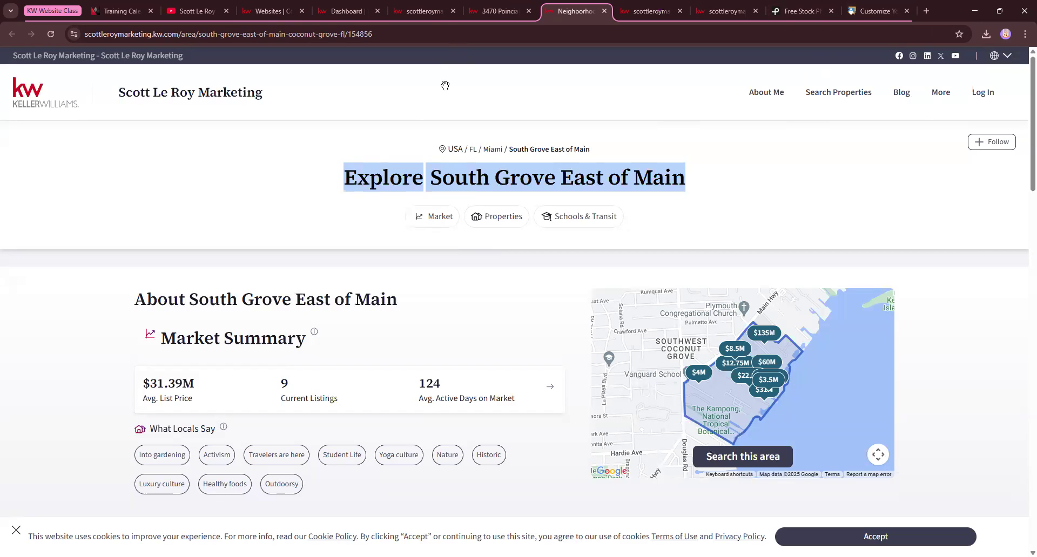
Copy the neighborhood page's web address and start a new custom page in the website dashboard
{"action": "left_click", "coordinate": [370, 39]}
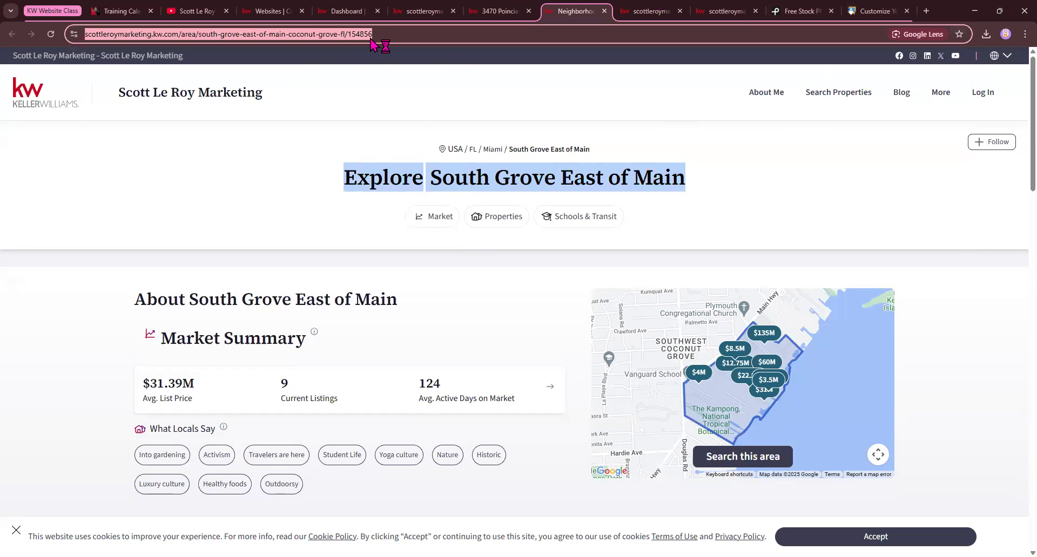
{"action": "right_click", "coordinate": [371, 39]}
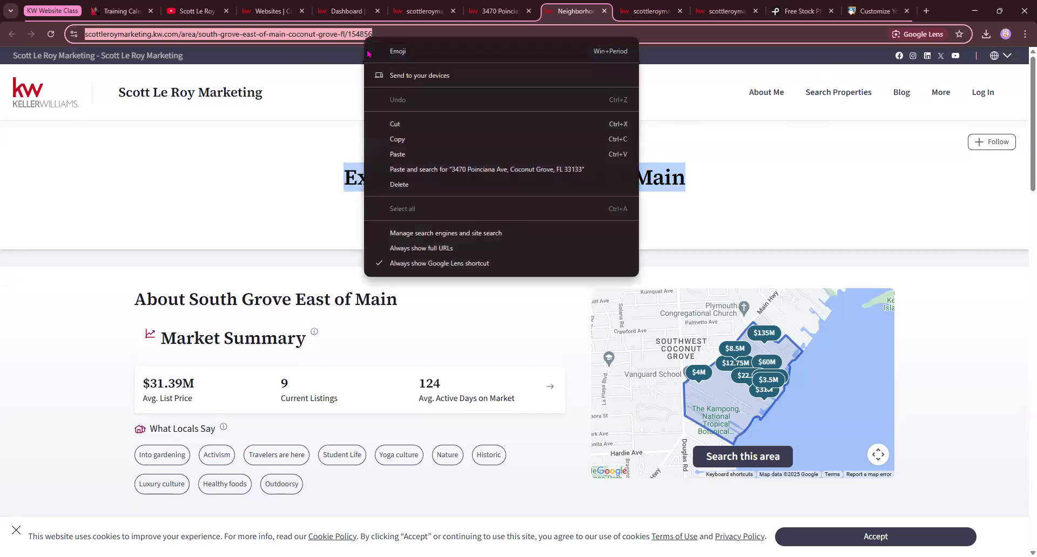
{"action": "left_click", "coordinate": [400, 143]}
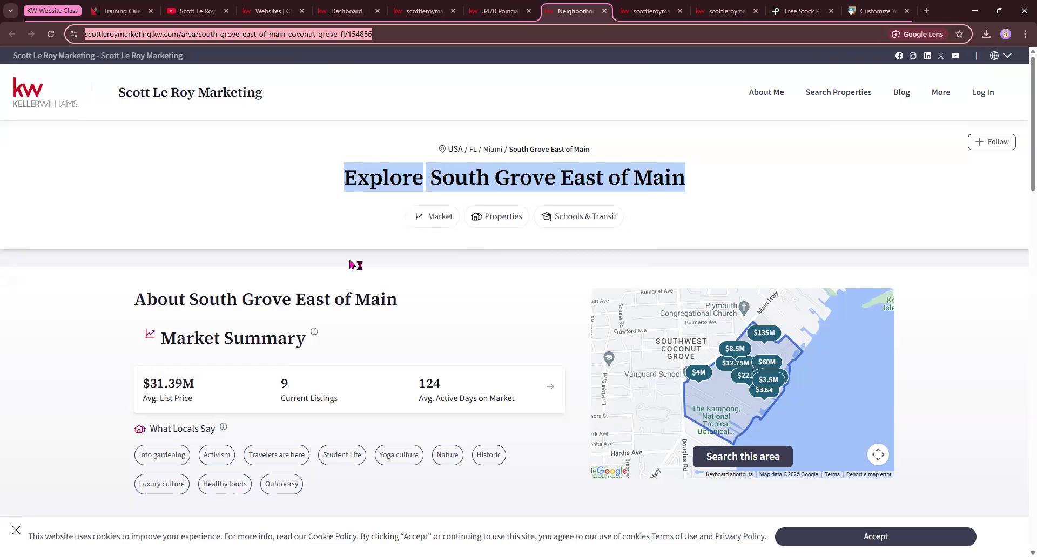
{"action": "key", "text": "ctrl+shift+Tab"}
{"action": "key", "text": "ctrl+shift+Tab"}
{"action": "key", "text": "ctrl+shift+Tab"}
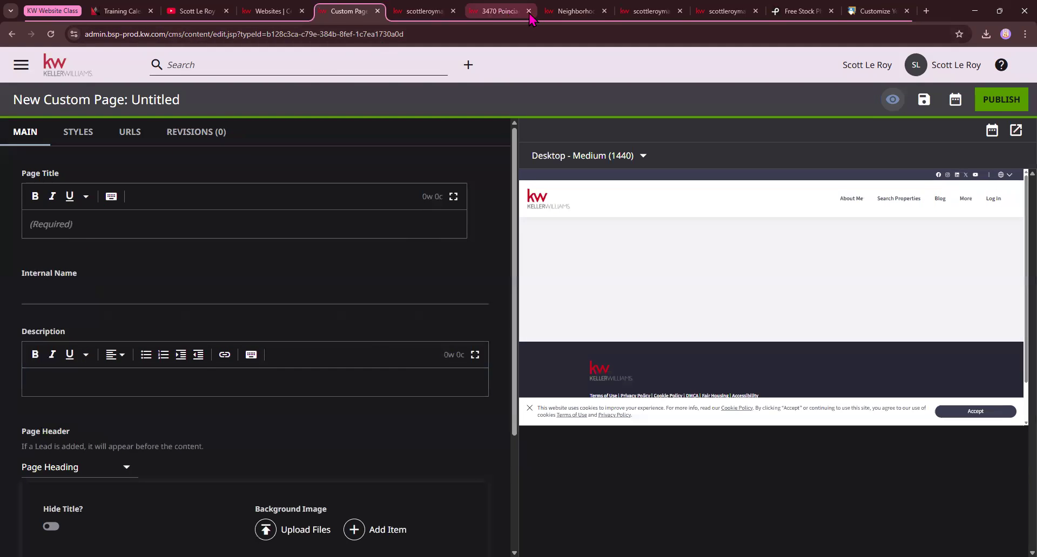
Close the open house page's tab and return to the property listing after checking the new custom page
{"action": "left_click", "coordinate": [429, 16]}
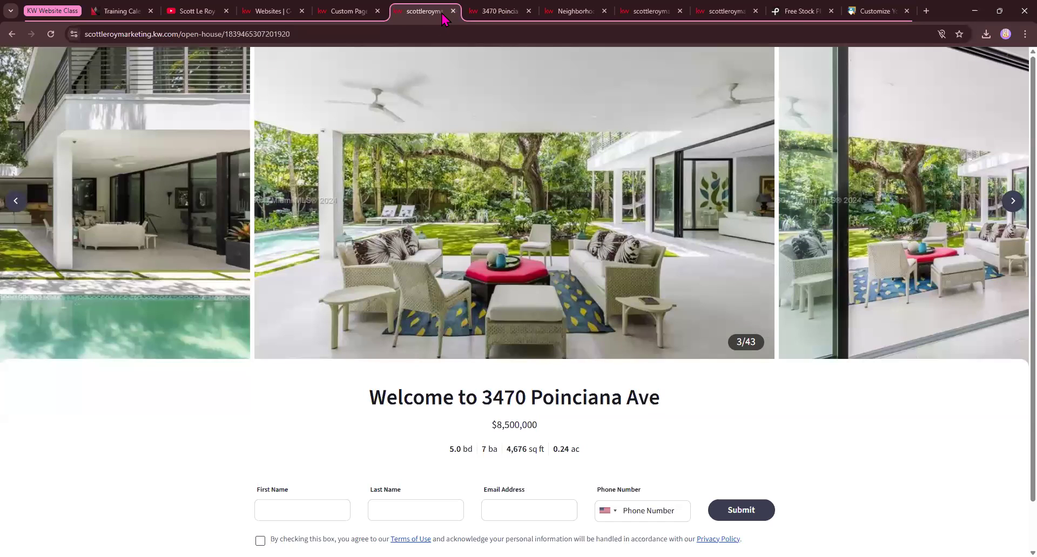
{"action": "left_click", "coordinate": [452, 11]}
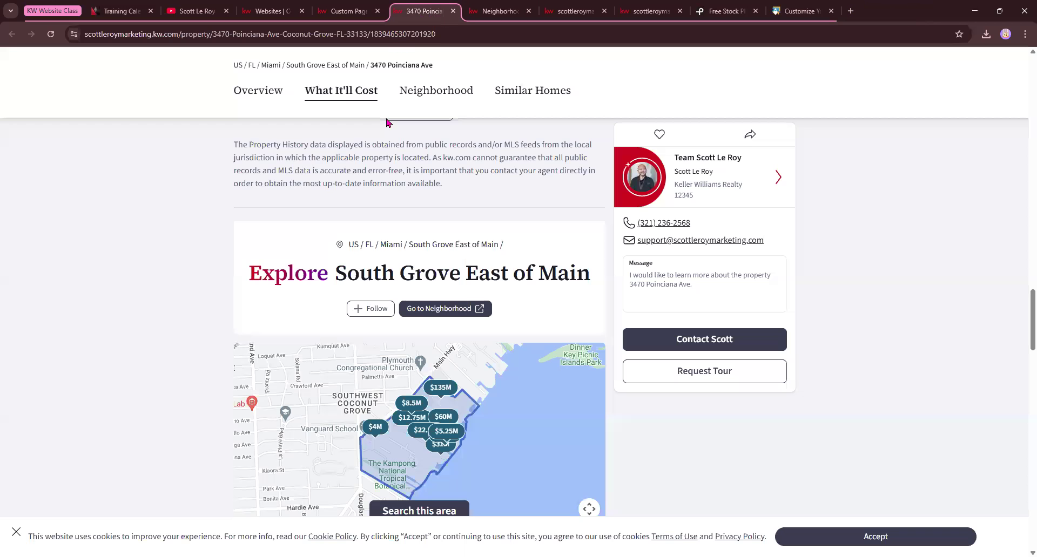
{"action": "left_click", "coordinate": [349, 11]}
{"action": "left_click", "coordinate": [432, 8]}
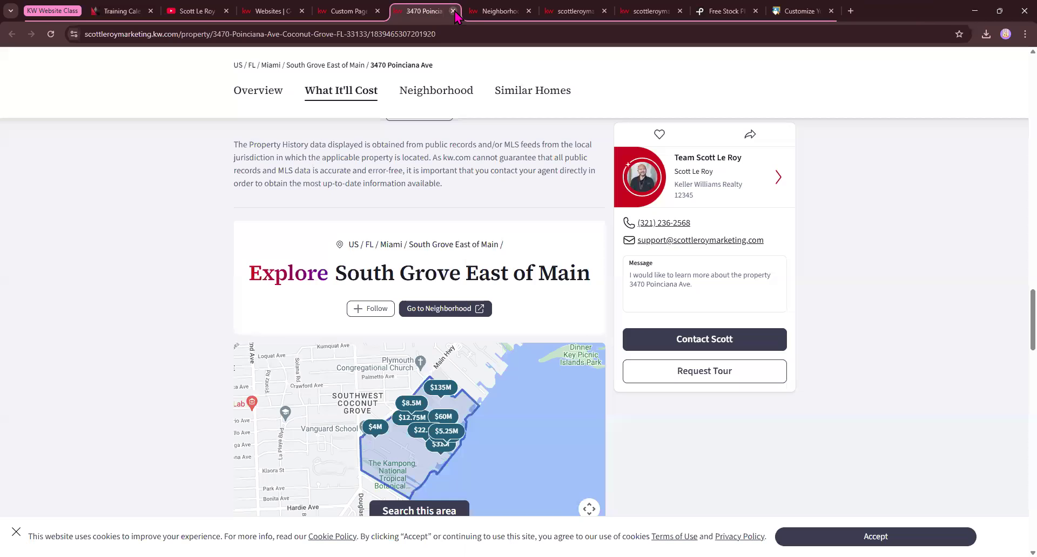
Close the property listing and set the new custom page's title to the neighborhood page's heading, "Explore South Grove East of Main"
{"action": "left_click", "coordinate": [452, 11]}
{"action": "left_click", "coordinate": [416, 11]}
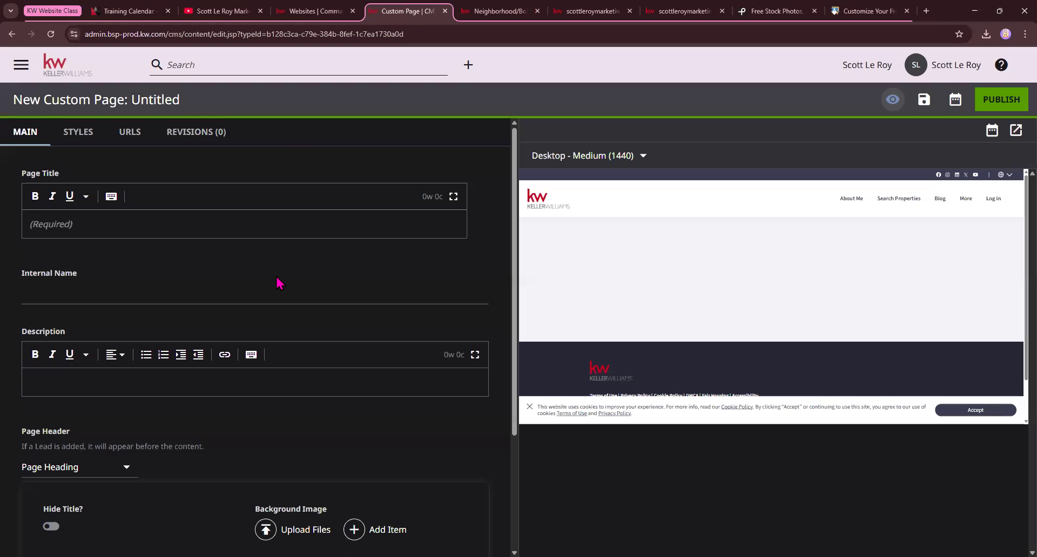
{"action": "left_click", "coordinate": [494, 12]}
{"action": "left_click", "coordinate": [713, 174]}
{"action": "left_click_drag", "start_coordinate": [713, 174], "coordinate": [348, 179]}
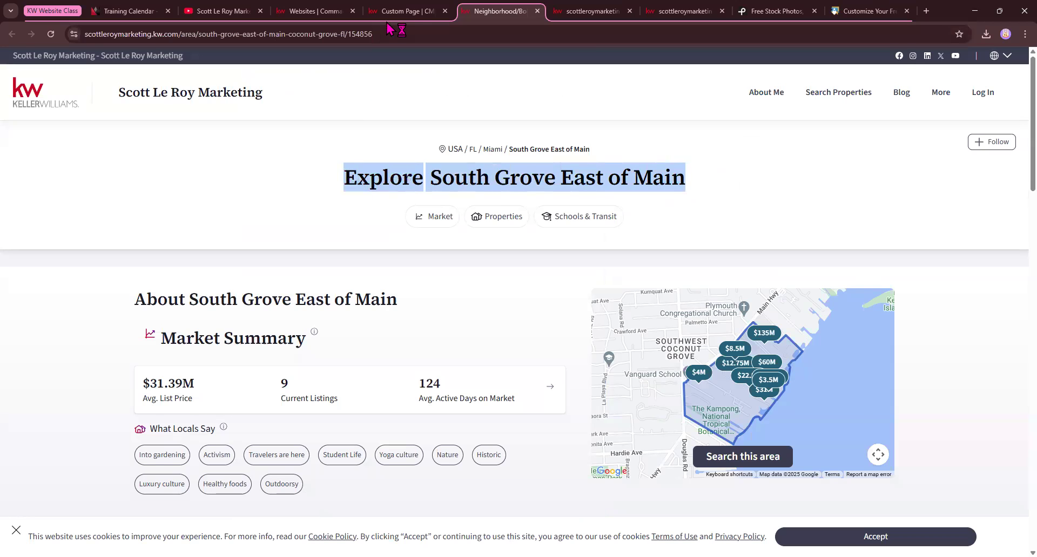
{"action": "left_click", "coordinate": [401, 11]}
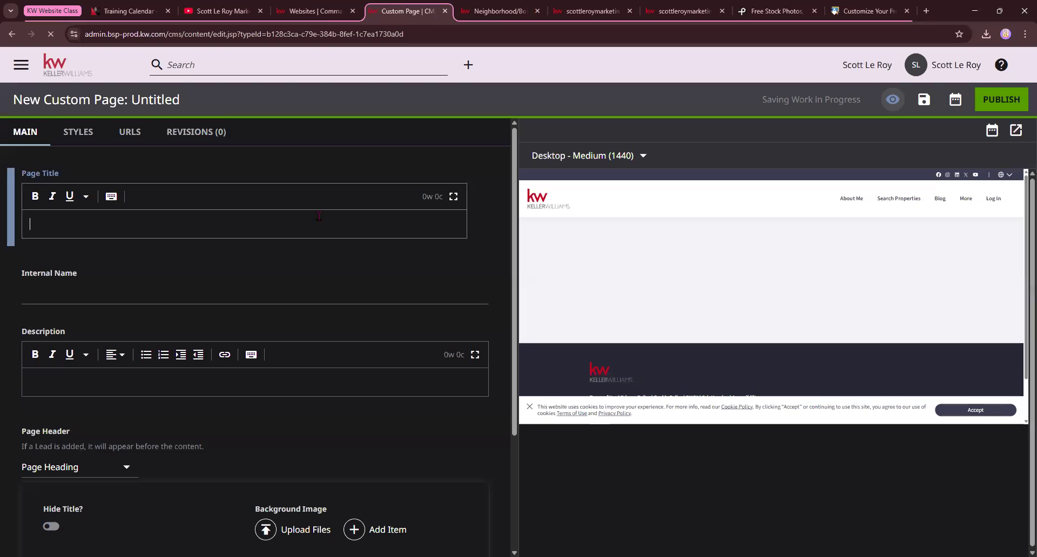
{"action": "left_click", "coordinate": [267, 222]}
{"action": "key", "text": "ctrl+v"}
Add an Iframe Embed module to the custom page's contents
{"action": "scroll", "coordinate": [100, 359], "scroll_direction": "down", "scroll_amount": 2}
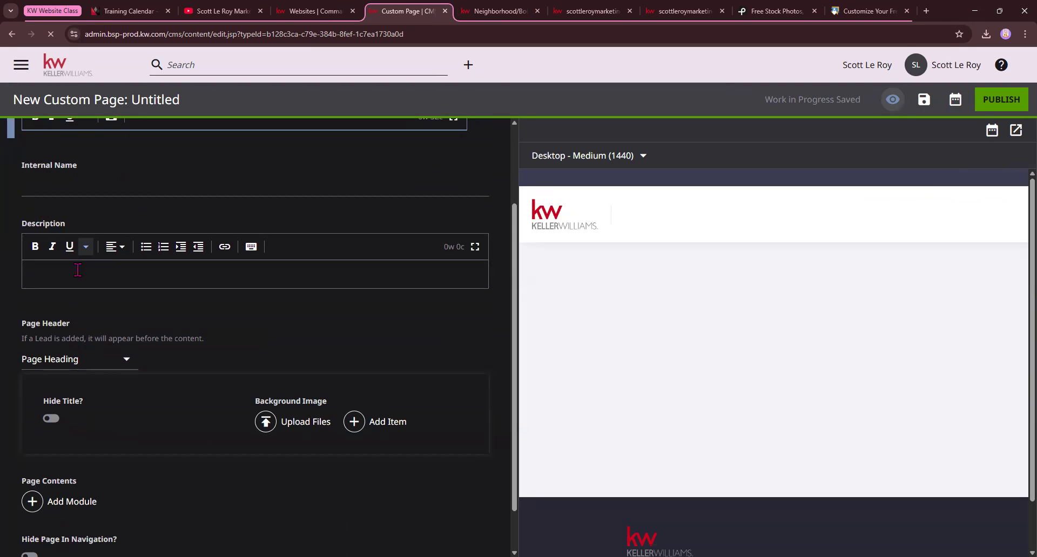
{"action": "scroll", "coordinate": [72, 270], "scroll_direction": "down", "scroll_amount": 1}
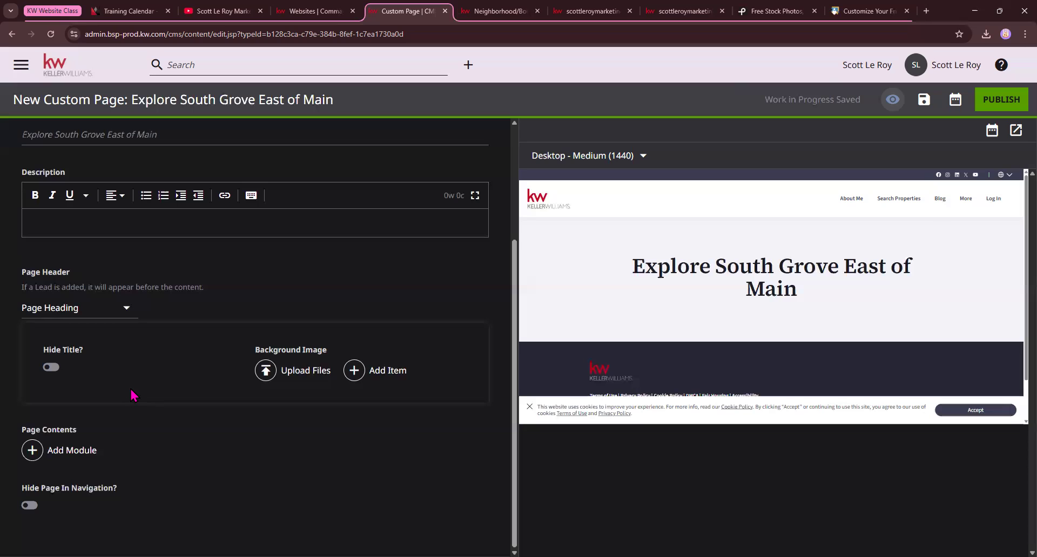
{"action": "left_click", "coordinate": [76, 461]}
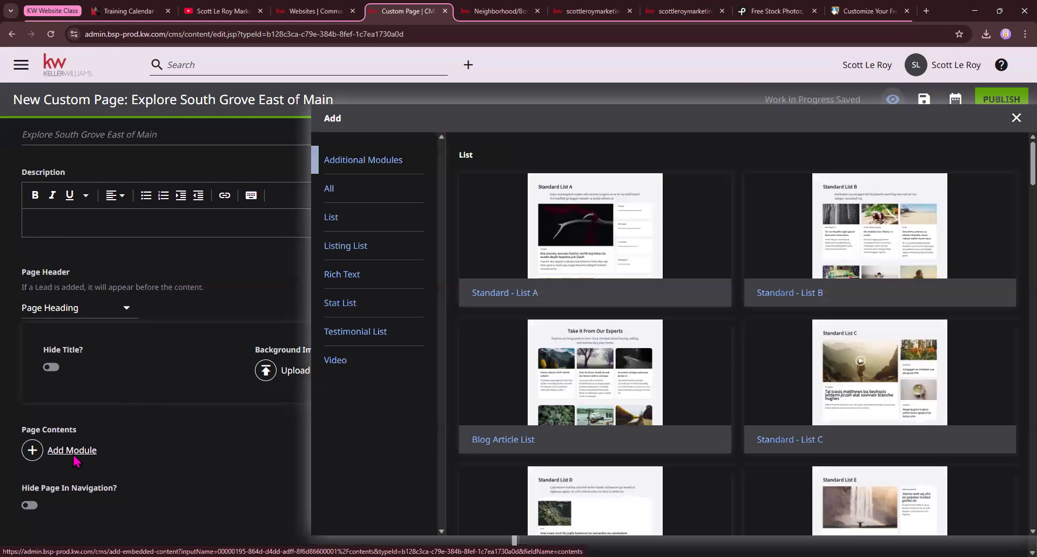
{"action": "scroll", "coordinate": [496, 377], "scroll_direction": "down", "scroll_amount": 14}
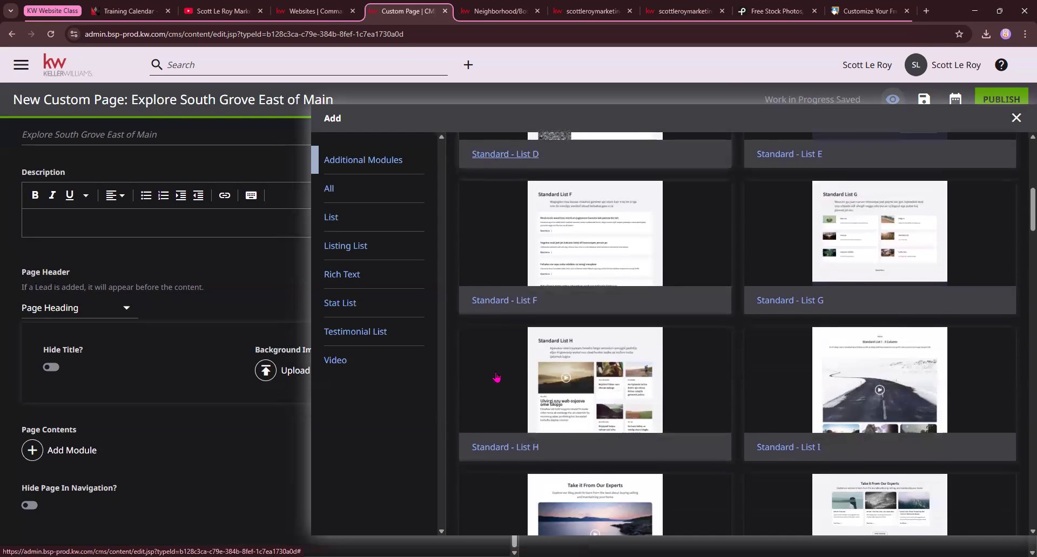
{"action": "scroll", "coordinate": [496, 377], "scroll_direction": "down", "scroll_amount": 18}
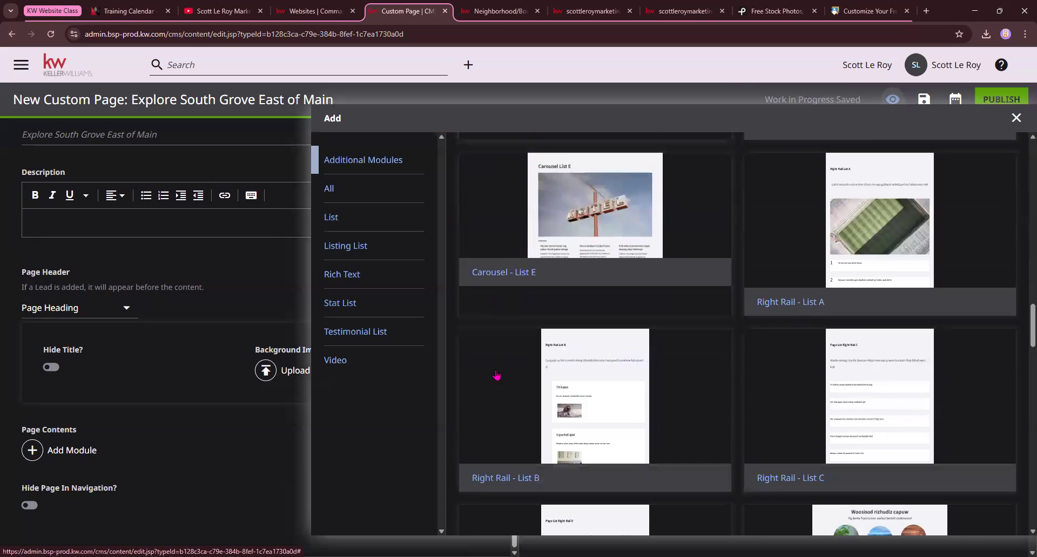
{"action": "scroll", "coordinate": [496, 377], "scroll_direction": "down", "scroll_amount": 15}
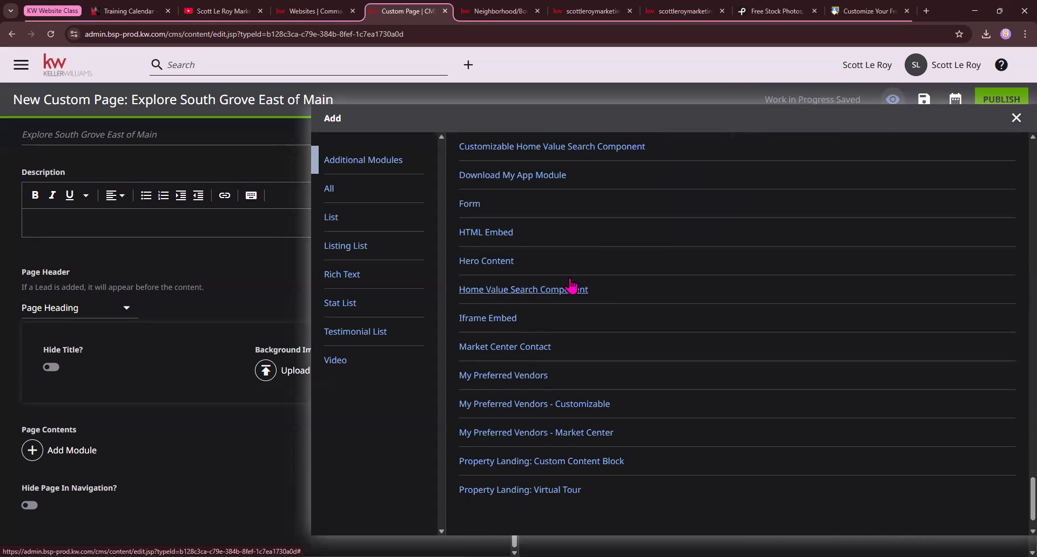
{"action": "left_click", "coordinate": [489, 318]}
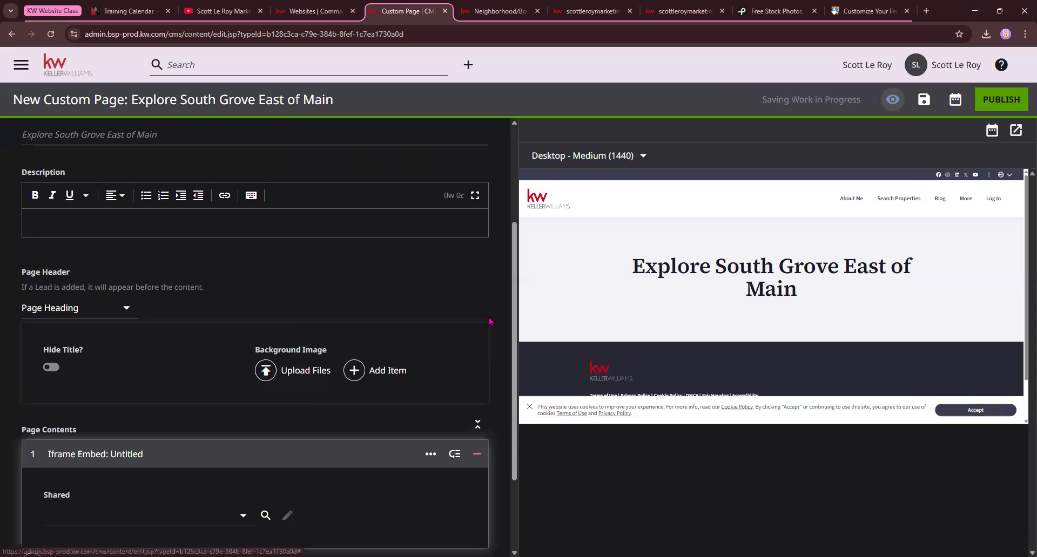
Create a new shared item for the page's Iframe Embed module
{"action": "scroll", "coordinate": [90, 446], "scroll_direction": "down", "scroll_amount": 2}
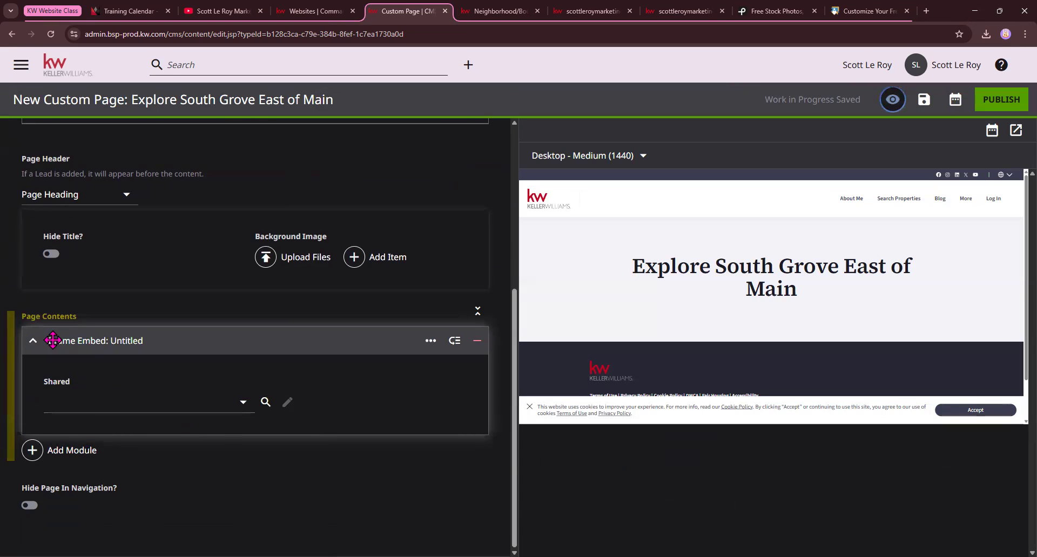
{"action": "left_click", "coordinate": [218, 403]}
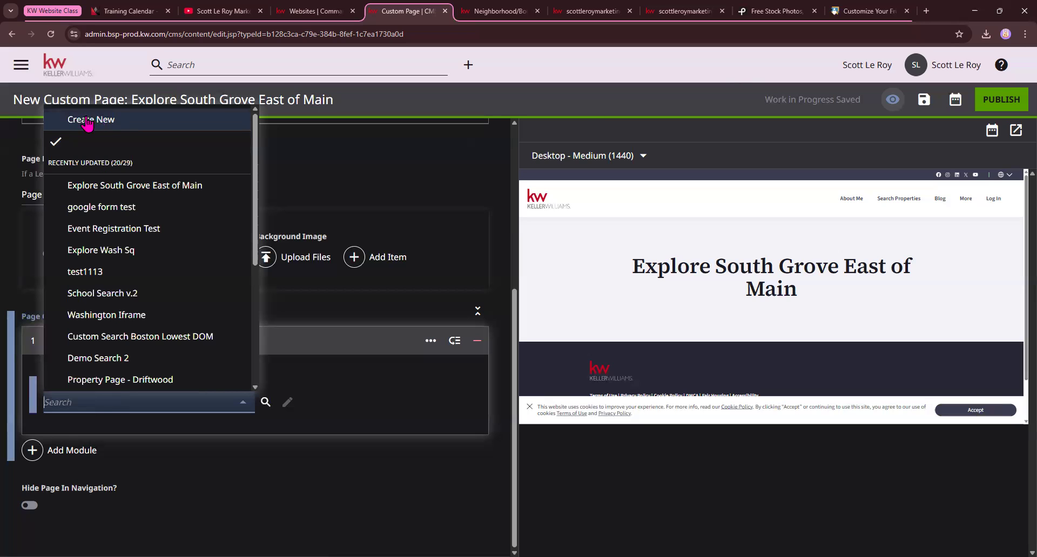
{"action": "left_click", "coordinate": [108, 124]}
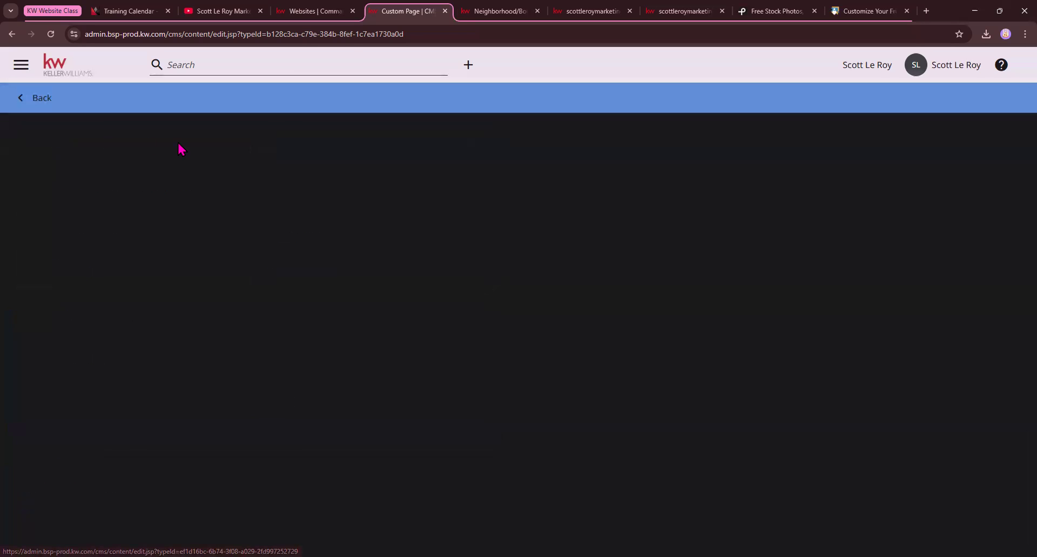
Copy the neighborhood's name from its page and set the iframe module's internal name to "South Grove East of Main 3/11"
{"action": "left_click", "coordinate": [591, 11]}
{"action": "left_click", "coordinate": [492, 9]}
{"action": "right_click", "coordinate": [626, 167]}
{"action": "left_click", "coordinate": [546, 193]}
{"action": "left_click_drag", "start_coordinate": [700, 176], "coordinate": [431, 175]}
{"action": "left_click", "coordinate": [403, 8]}
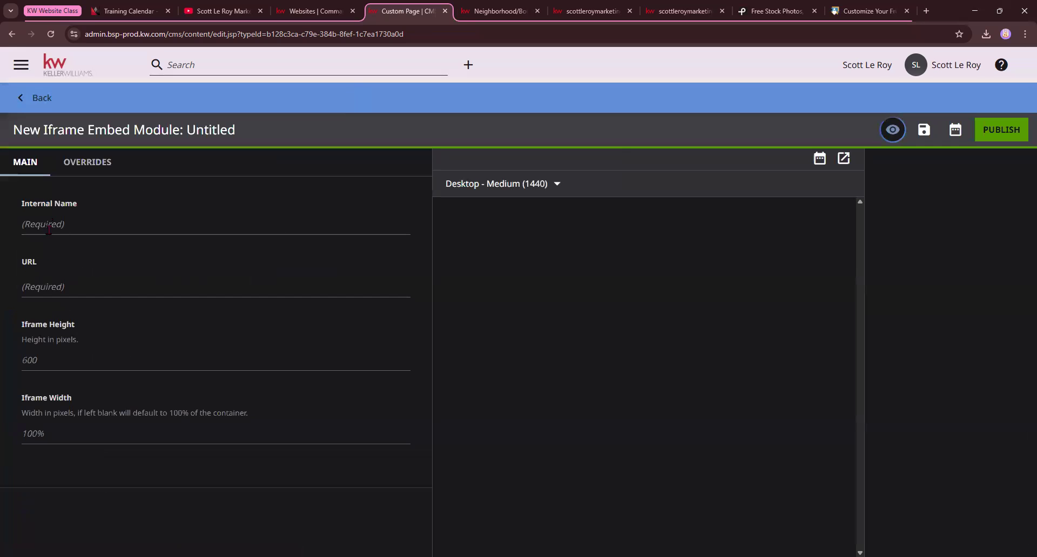
{"action": "left_click", "coordinate": [48, 224]}
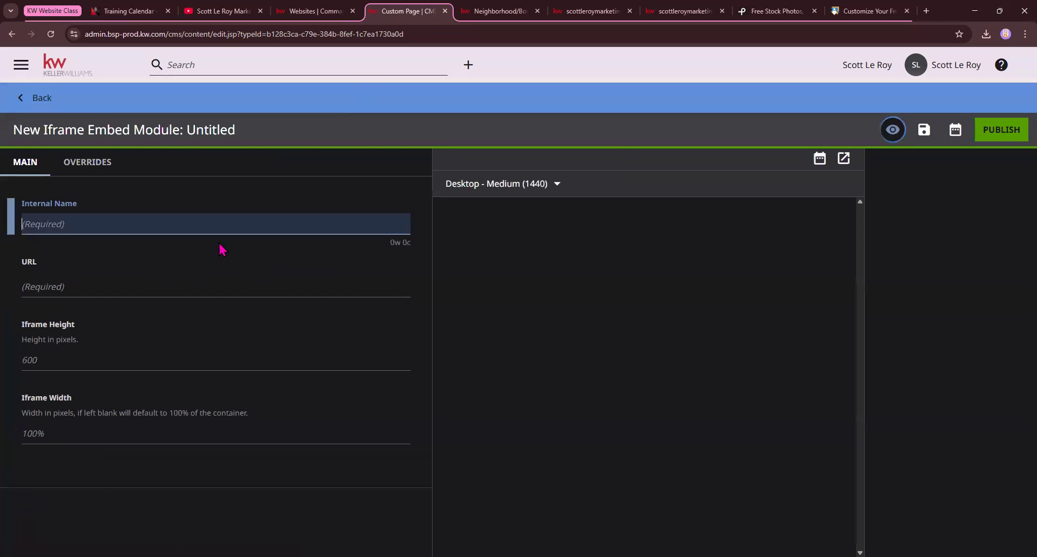
{"action": "key", "text": "ctrl+v"}
{"action": "type", "text": "3/11"}
Copy the South Grove East of Main neighborhood page's web address and enter it as the iframe module's URL
{"action": "left_click", "coordinate": [507, 12]}
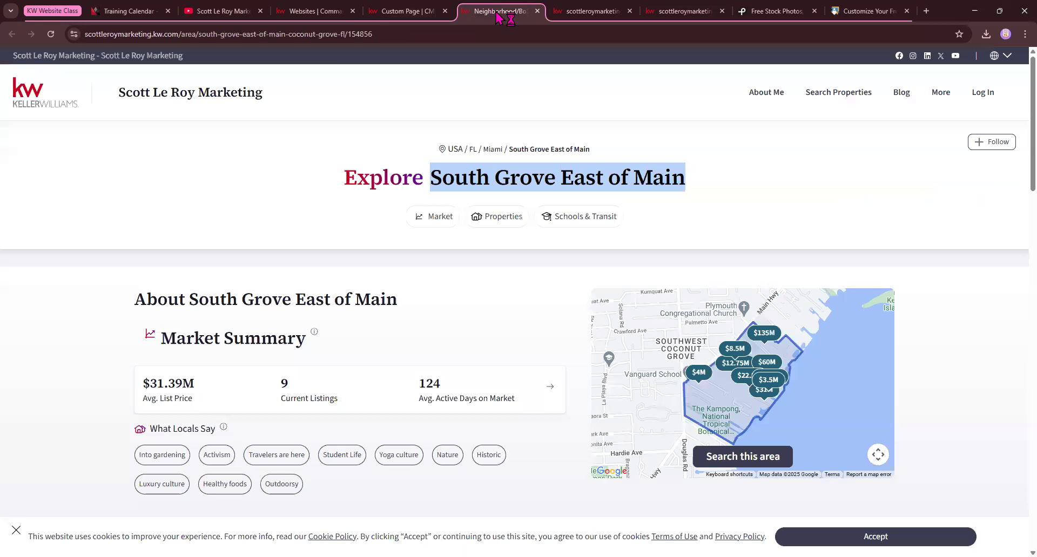
{"action": "left_click", "coordinate": [299, 36]}
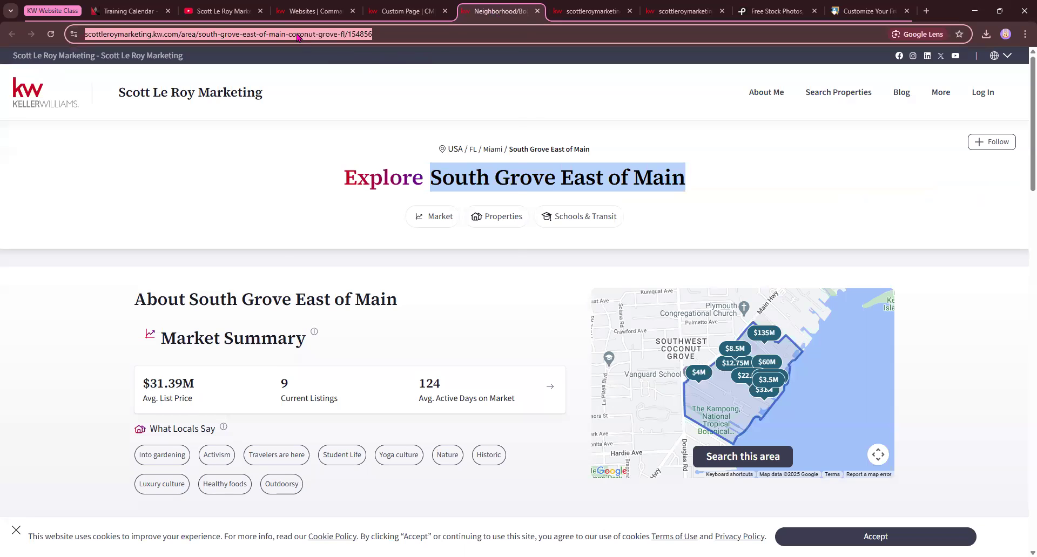
{"action": "right_click", "coordinate": [297, 37]}
{"action": "left_click", "coordinate": [340, 136]}
{"action": "left_click", "coordinate": [381, 11]}
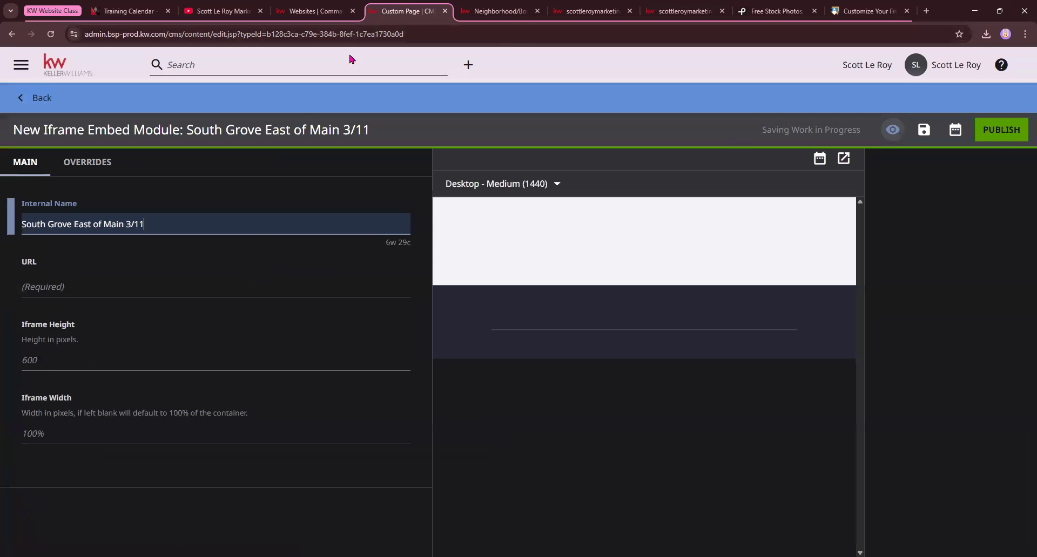
{"action": "left_click", "coordinate": [33, 286]}
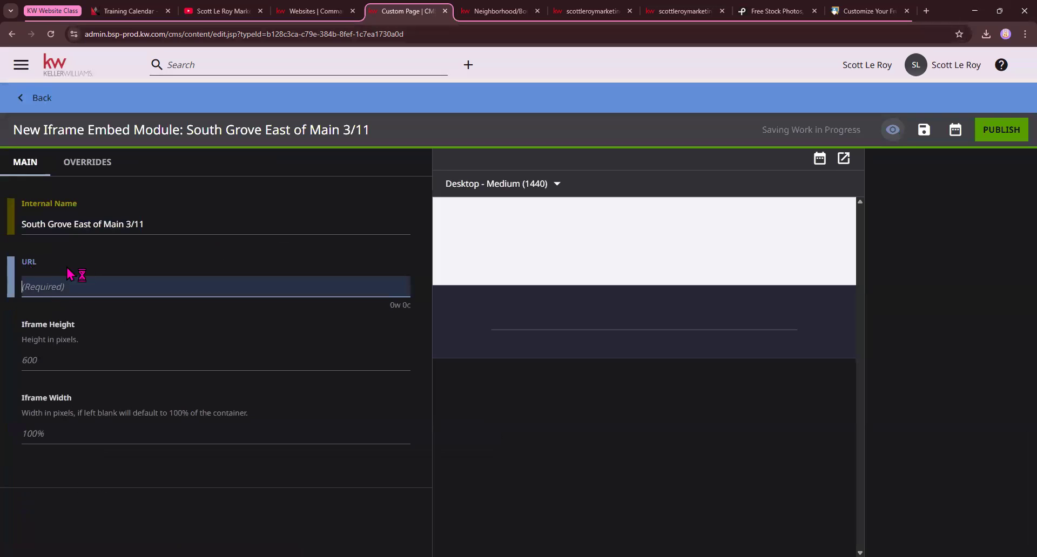
{"action": "key", "text": "ctrl+v"}
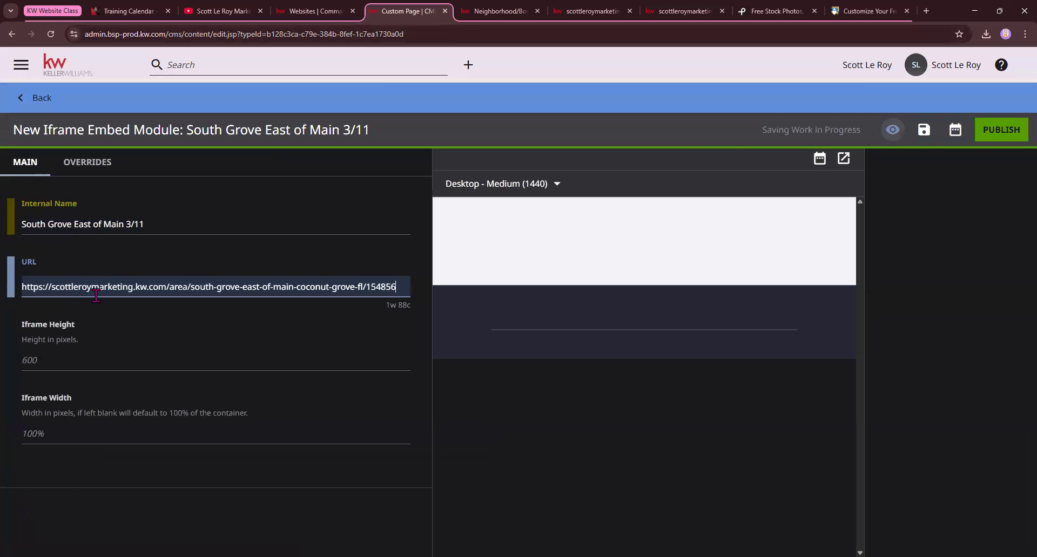
Review the embedded neighborhood page in the iframe module and publish the module
{"action": "scroll", "coordinate": [144, 307], "scroll_direction": "down", "scroll_amount": 7}
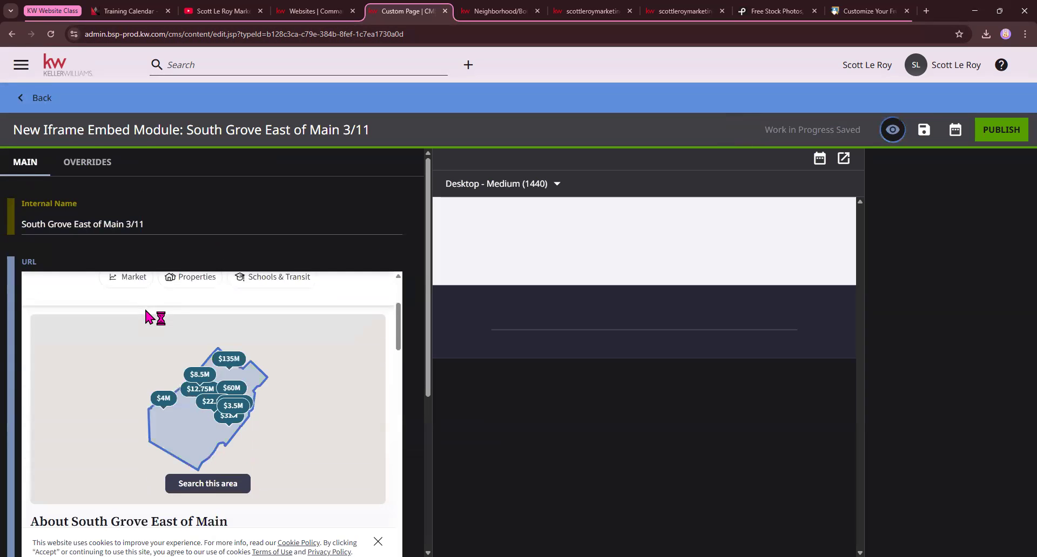
{"action": "scroll", "coordinate": [116, 378], "scroll_direction": "down", "scroll_amount": 10}
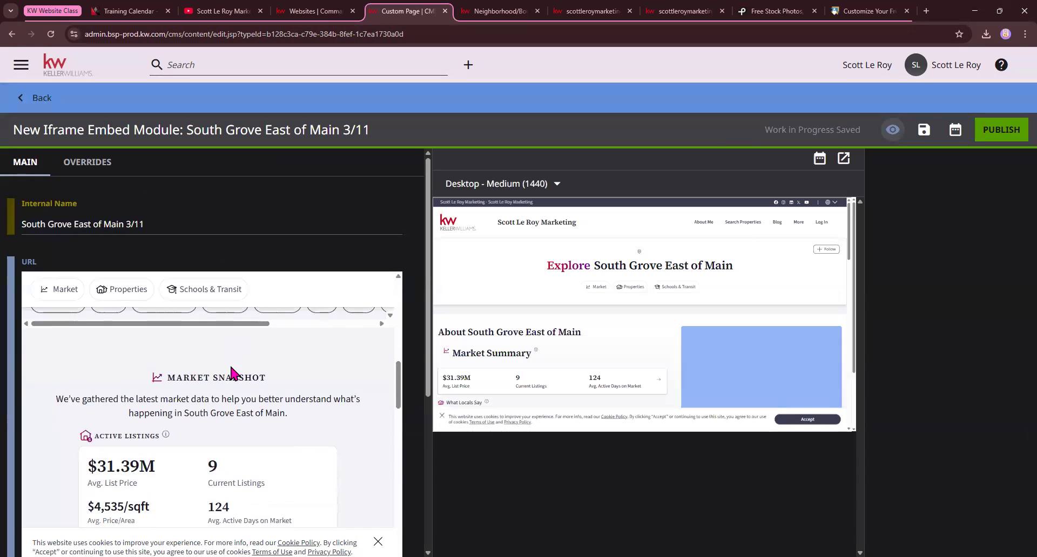
{"action": "scroll", "coordinate": [216, 324], "scroll_direction": "down", "scroll_amount": 15}
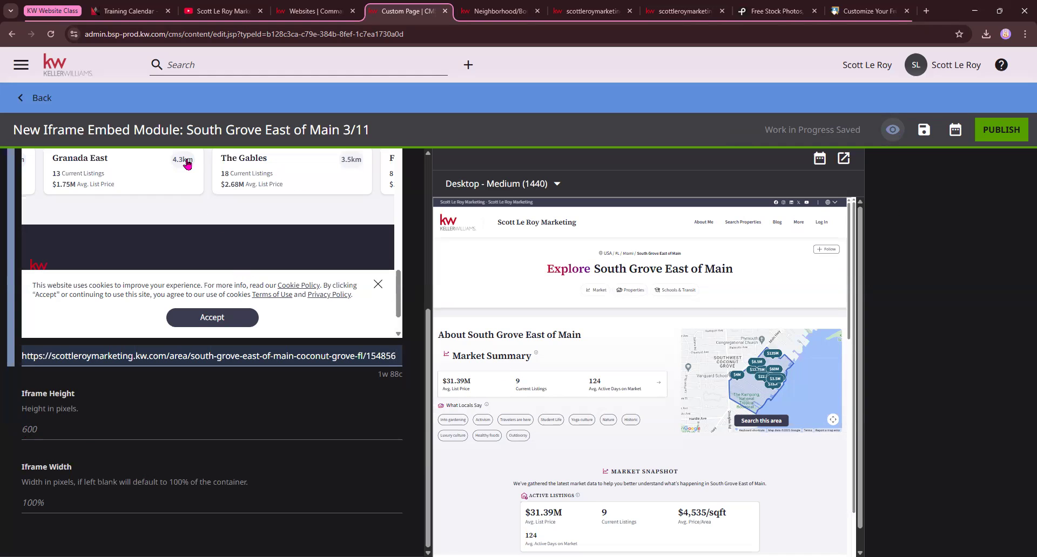
{"action": "left_click", "coordinate": [108, 130]}
{"action": "left_click_drag", "start_coordinate": [108, 130], "coordinate": [190, 131]}
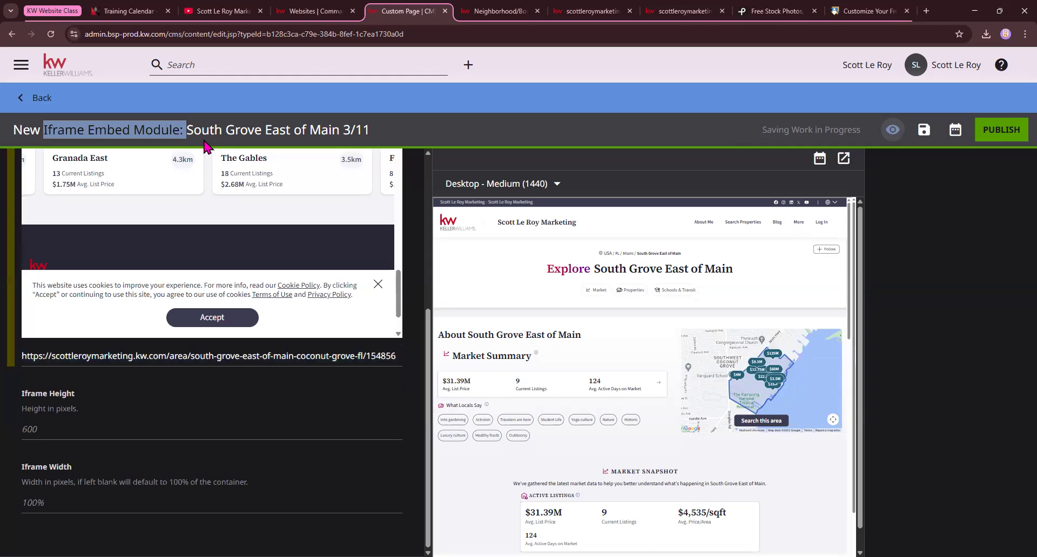
{"action": "left_click", "coordinate": [997, 131]}
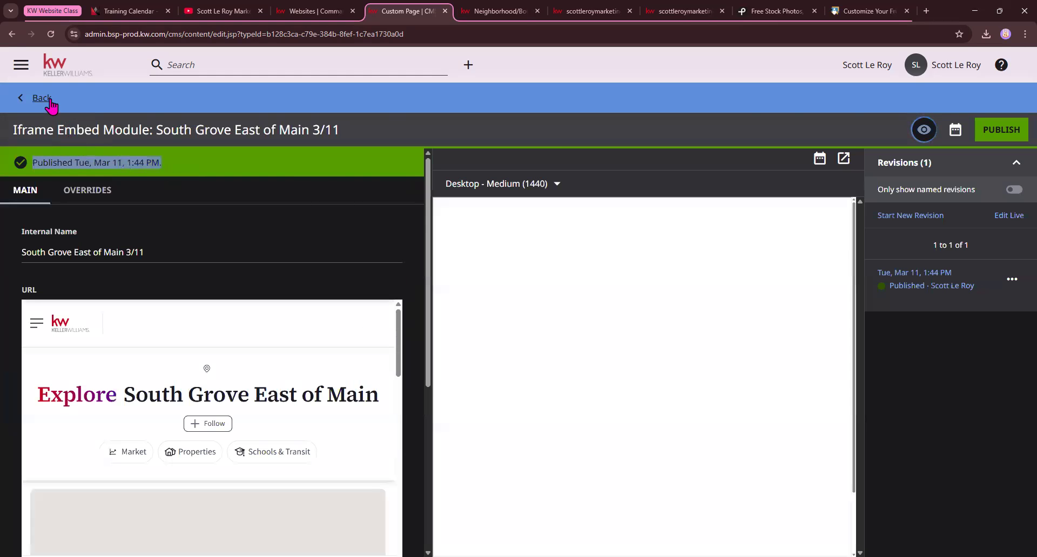
Return to the custom page and choose "South Grove East of Main 3/11" as the shared item for its Iframe Embed module
{"action": "left_click", "coordinate": [45, 103]}
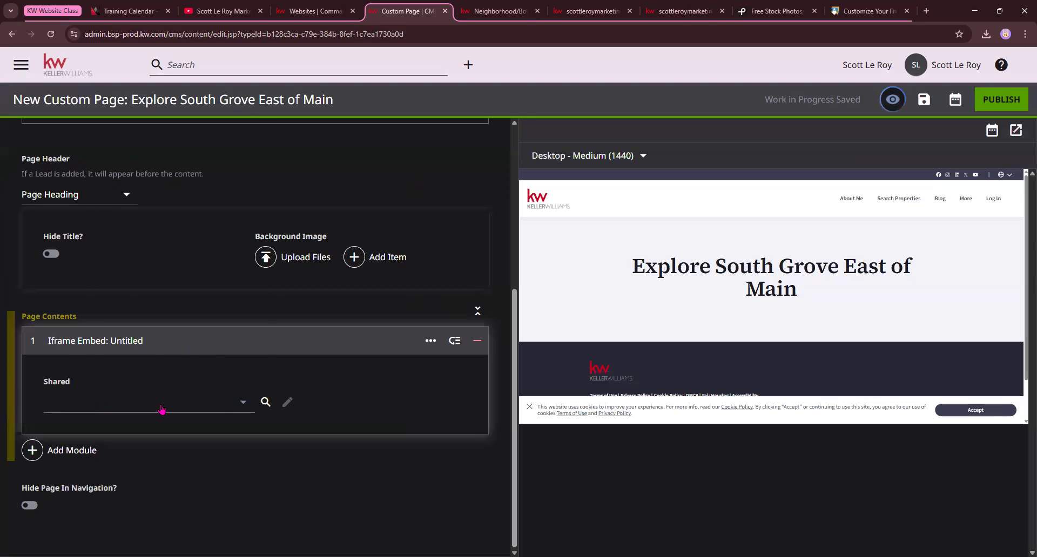
{"action": "left_click", "coordinate": [230, 404]}
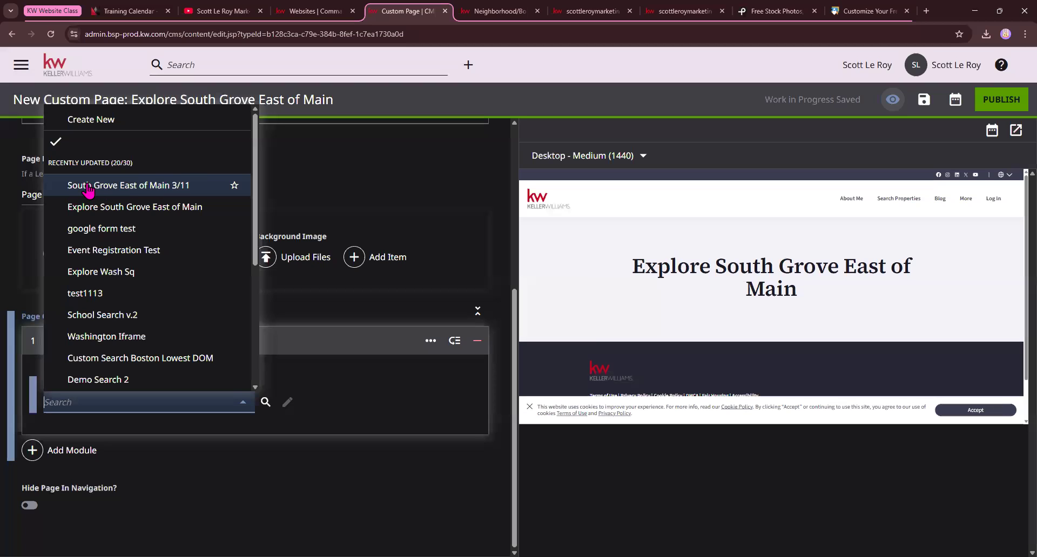
{"action": "left_click", "coordinate": [187, 187]}
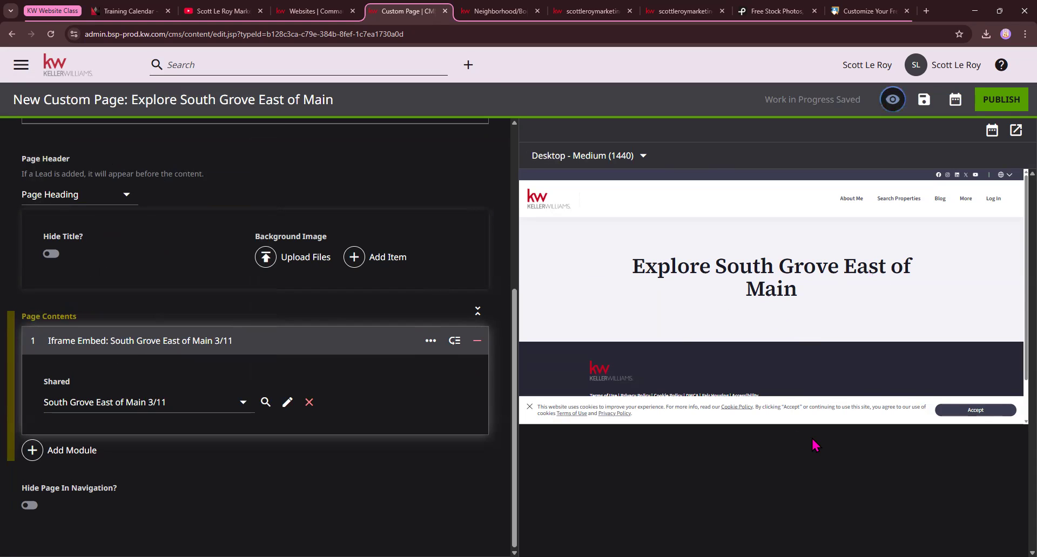
Examine the custom page's preview and compare the embedded neighborhood content with the original neighborhood page
{"action": "scroll", "coordinate": [770, 393], "scroll_direction": "down", "scroll_amount": 1}
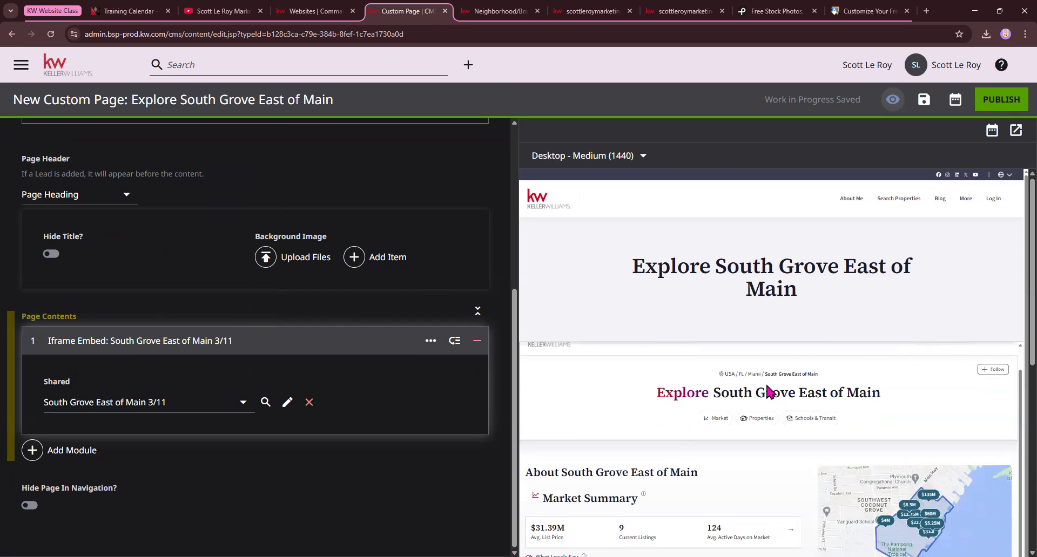
{"action": "scroll", "coordinate": [655, 352], "scroll_direction": "up", "scroll_amount": 1}
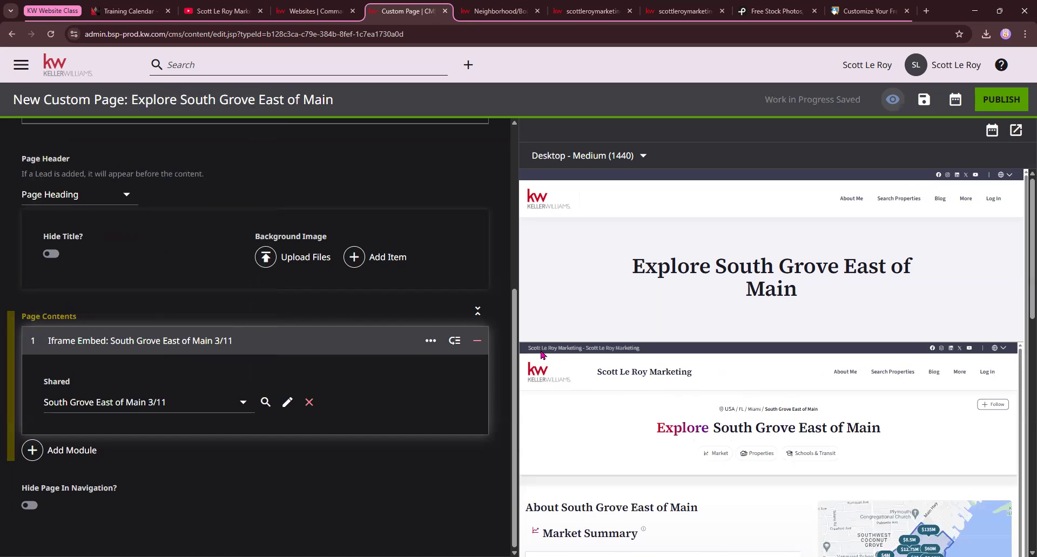
{"action": "left_click", "coordinate": [500, 11]}
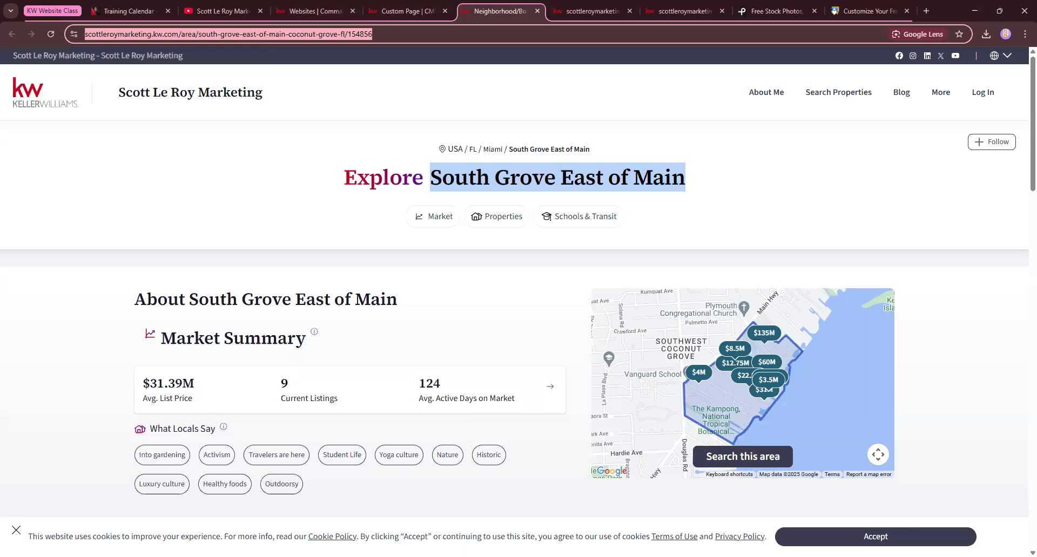
{"action": "left_click", "coordinate": [427, 12]}
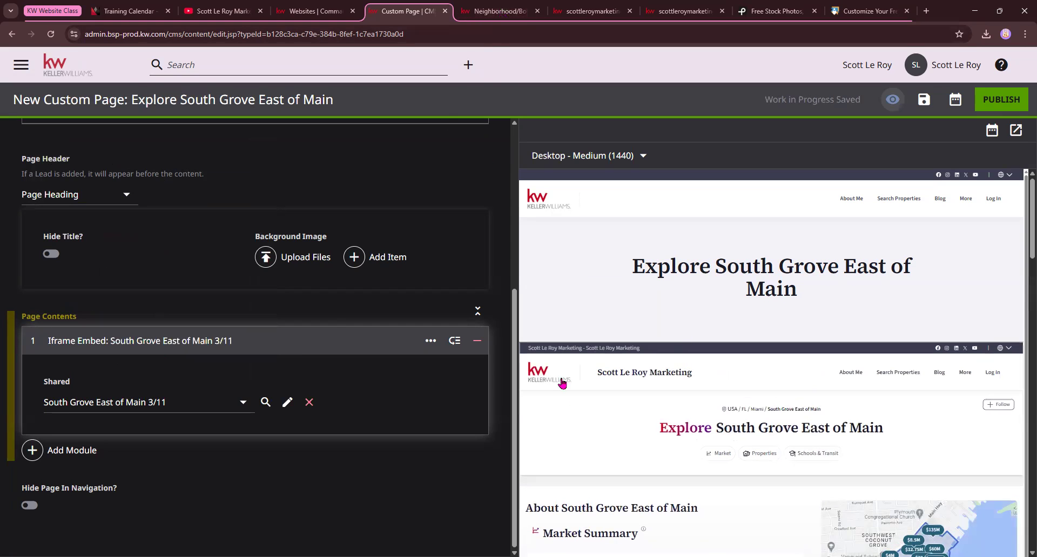
{"action": "scroll", "coordinate": [870, 383], "scroll_direction": "down", "scroll_amount": 1}
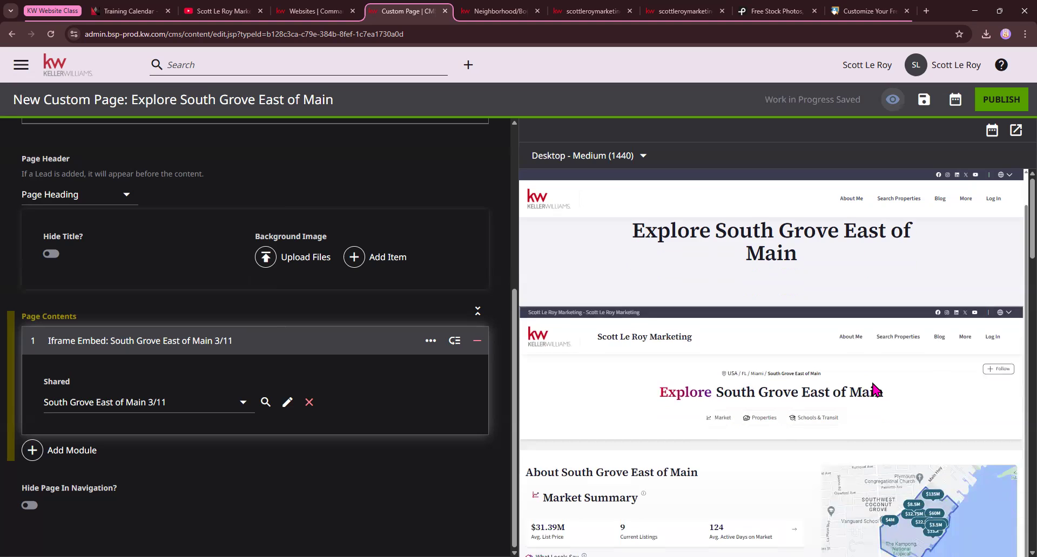
{"action": "scroll", "coordinate": [873, 384], "scroll_direction": "down", "scroll_amount": 6}
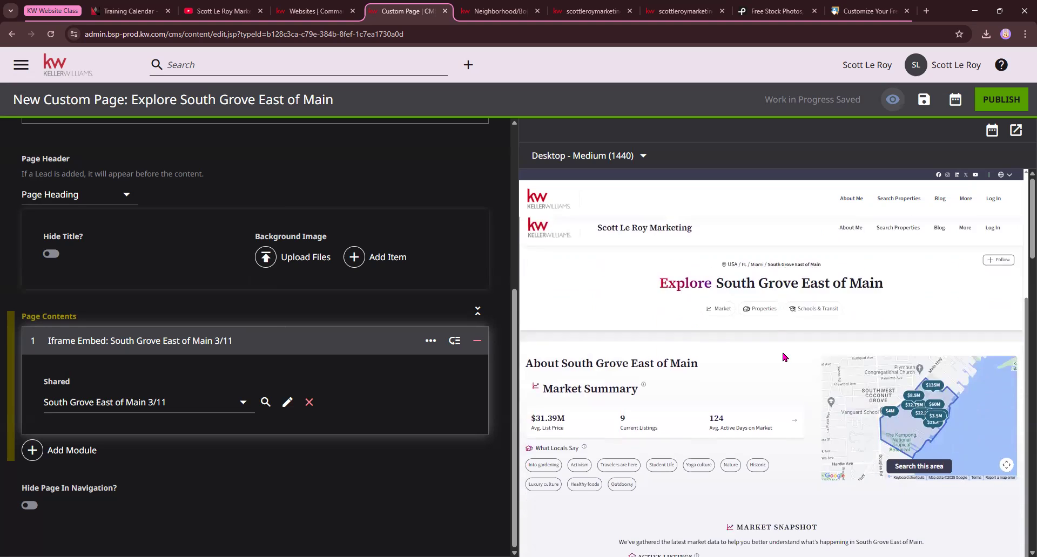
{"action": "scroll", "coordinate": [809, 367], "scroll_direction": "down", "scroll_amount": 4}
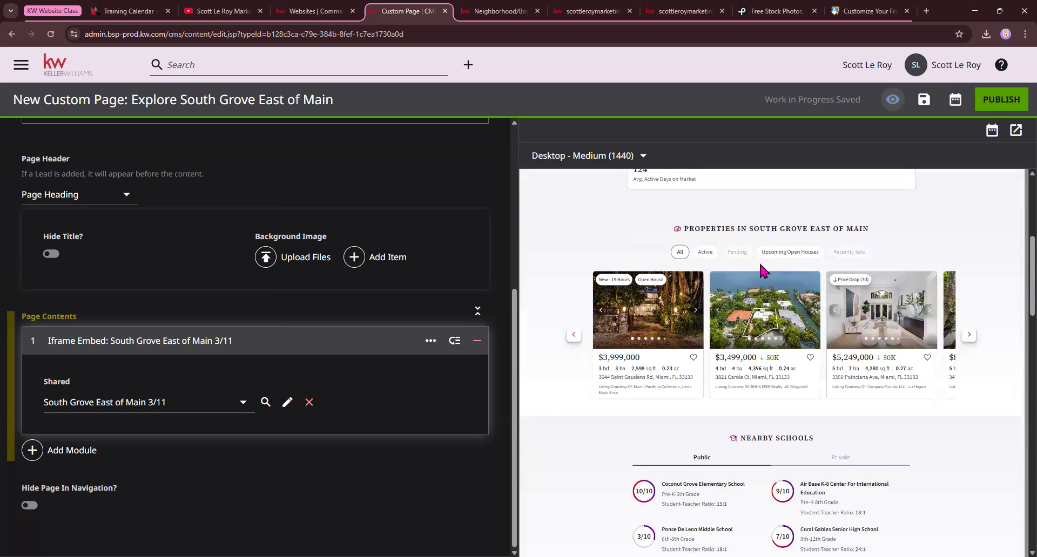
Add a Form module to the custom page's contents after the Iframe Embed module
{"action": "scroll", "coordinate": [764, 270], "scroll_direction": "down", "scroll_amount": 8}
{"action": "scroll", "coordinate": [704, 224], "scroll_direction": "up", "scroll_amount": 5}
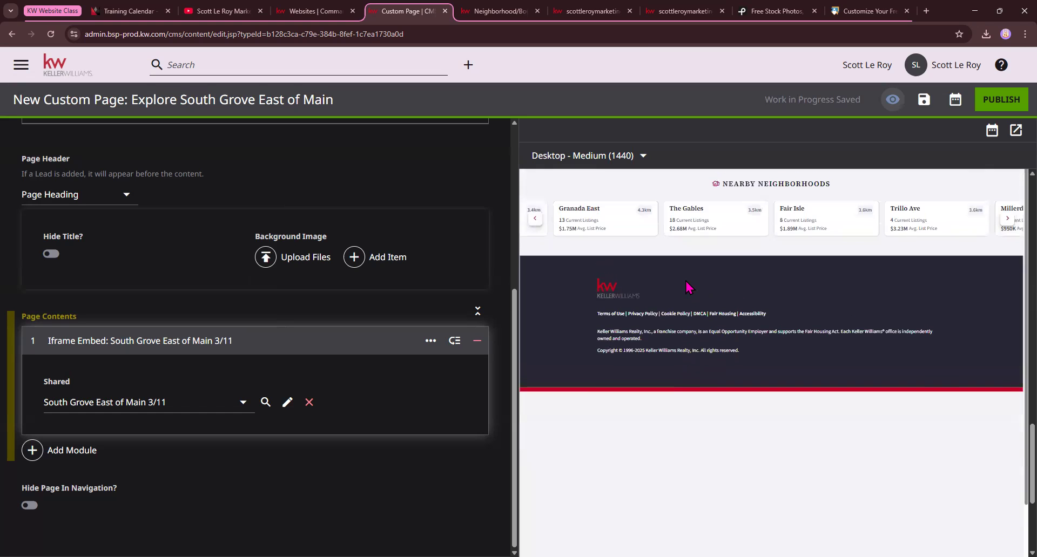
{"action": "left_click", "coordinate": [75, 457]}
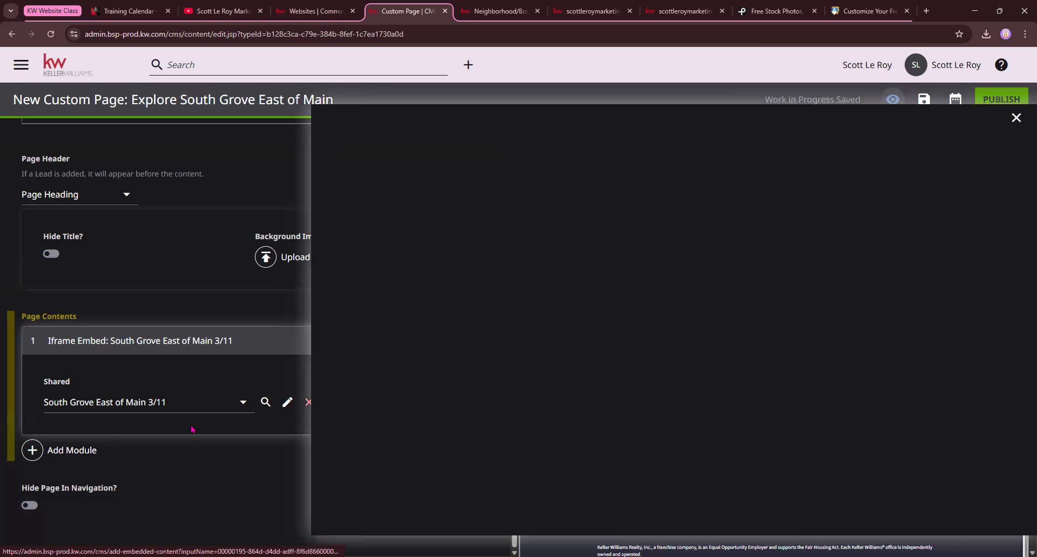
{"action": "scroll", "coordinate": [545, 252], "scroll_direction": "down", "scroll_amount": 12}
{"action": "scroll", "coordinate": [545, 253], "scroll_direction": "down", "scroll_amount": 15}
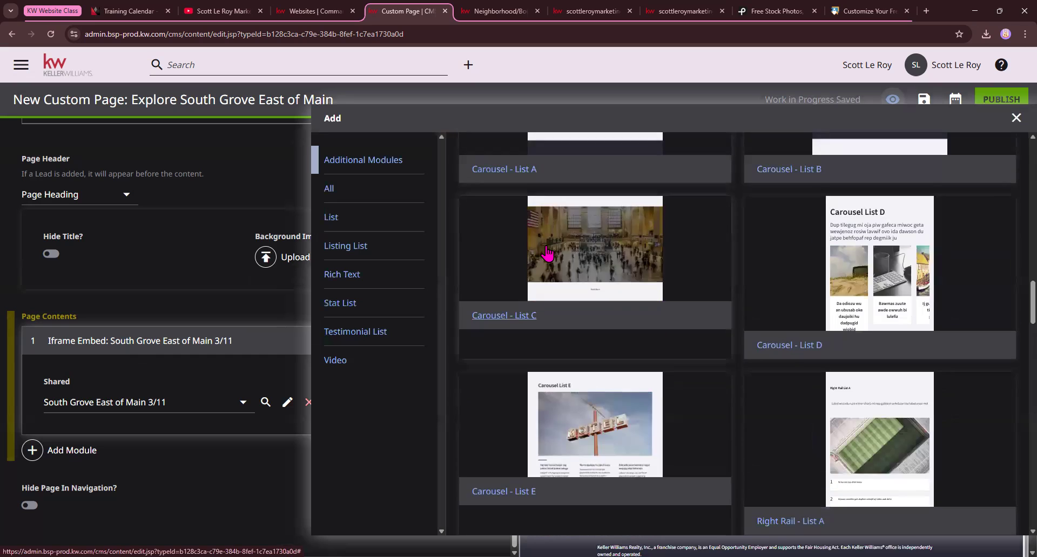
{"action": "scroll", "coordinate": [545, 259], "scroll_direction": "down", "scroll_amount": 6}
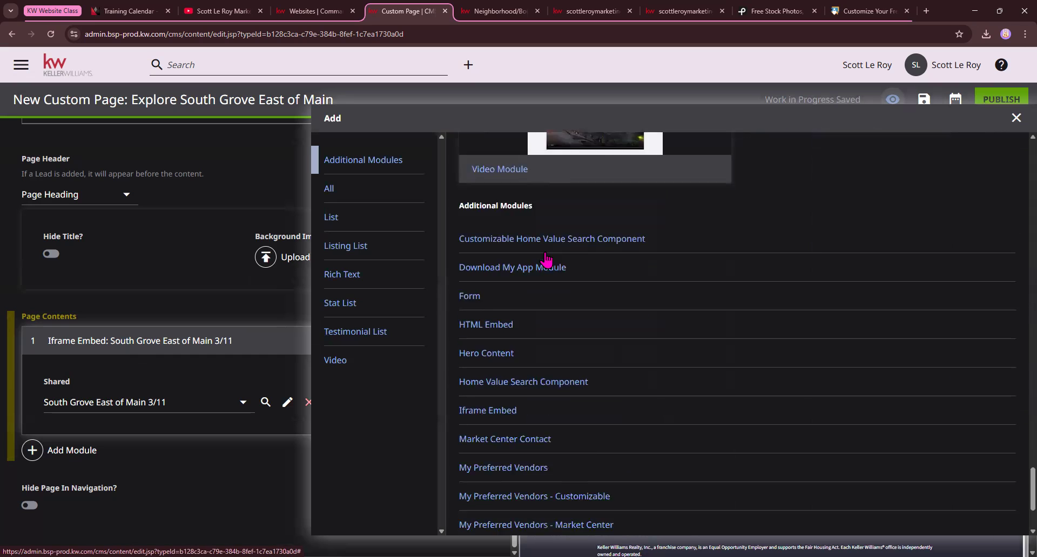
{"action": "scroll", "coordinate": [497, 270], "scroll_direction": "up", "scroll_amount": 1}
{"action": "left_click", "coordinate": [497, 319]}
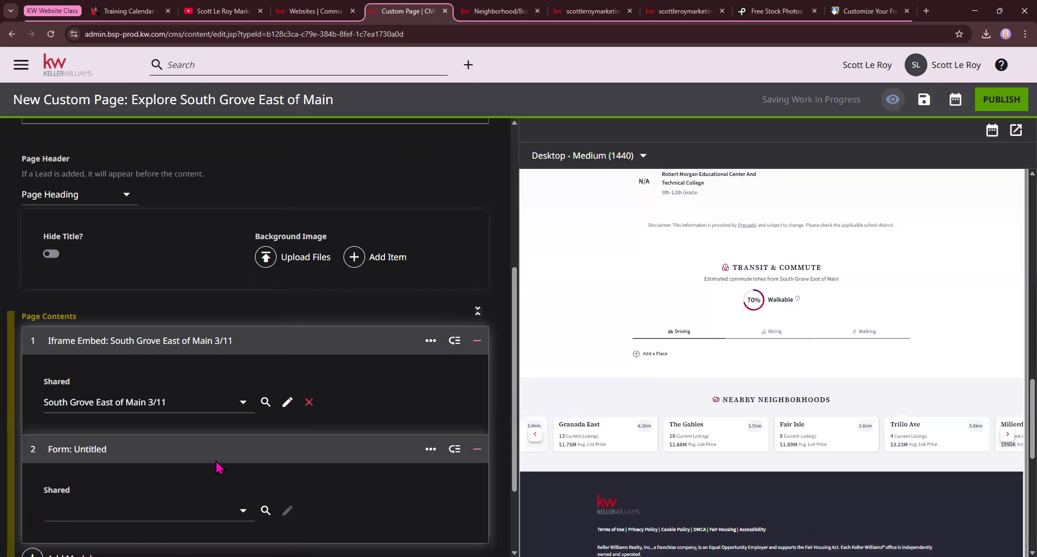
Choose defaultAgentContactTitle as the Form module's shared item and check the contact form in the page preview
{"action": "left_click", "coordinate": [205, 511]}
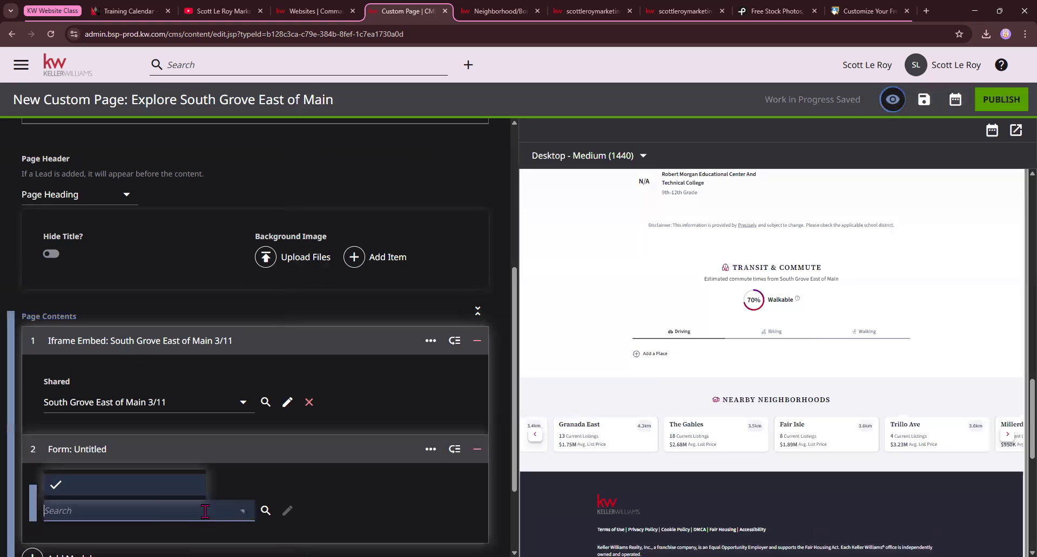
{"action": "left_click", "coordinate": [147, 487]}
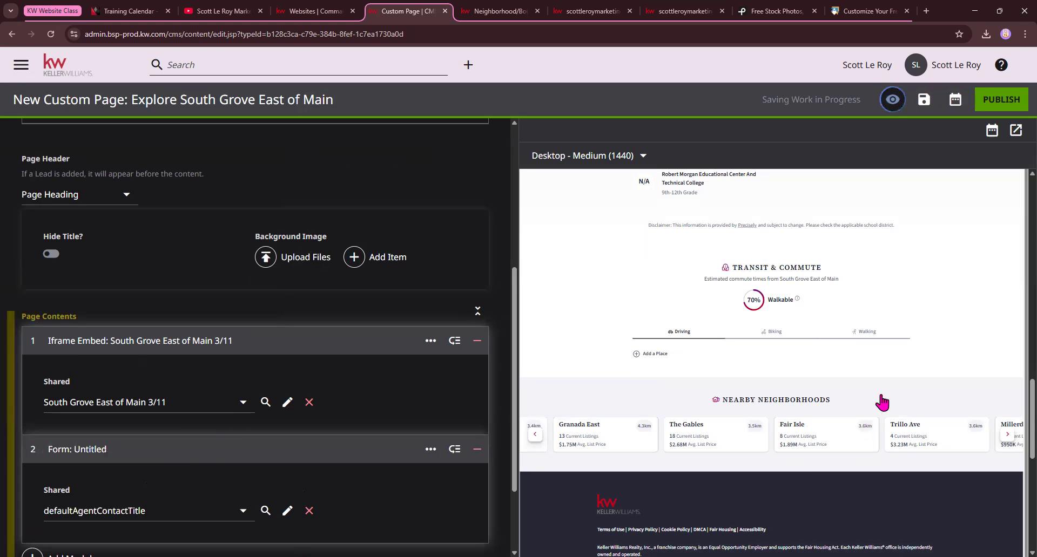
{"action": "scroll", "coordinate": [734, 366], "scroll_direction": "down", "scroll_amount": 2}
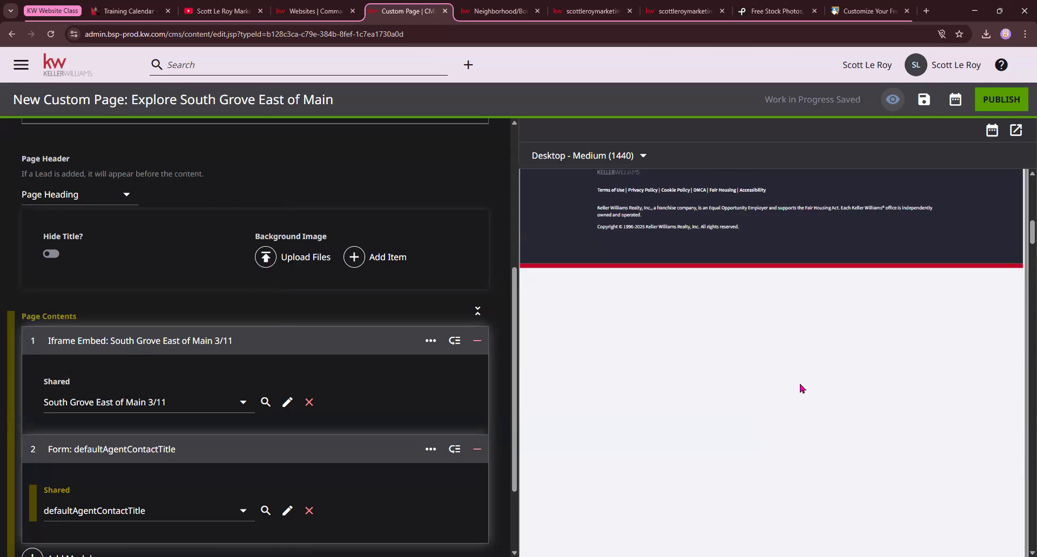
{"action": "scroll", "coordinate": [801, 386], "scroll_direction": "down", "scroll_amount": 20}
{"action": "scroll", "coordinate": [805, 383], "scroll_direction": "down", "scroll_amount": 10}
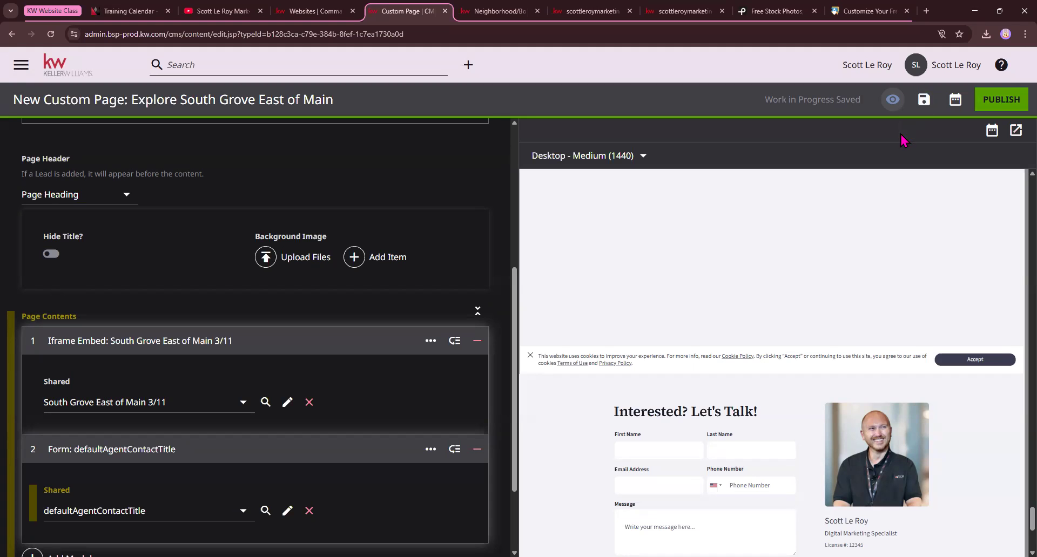
Check the pages listed under More in the live website's navigation and return to the custom page in the CMS
{"action": "left_click", "coordinate": [702, 11]}
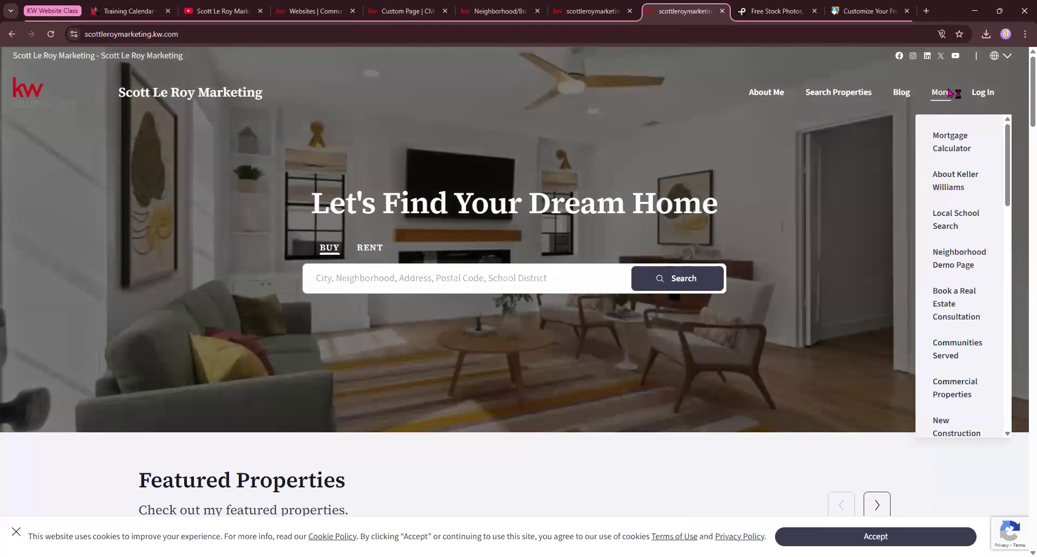
{"action": "left_click", "coordinate": [412, 12]}
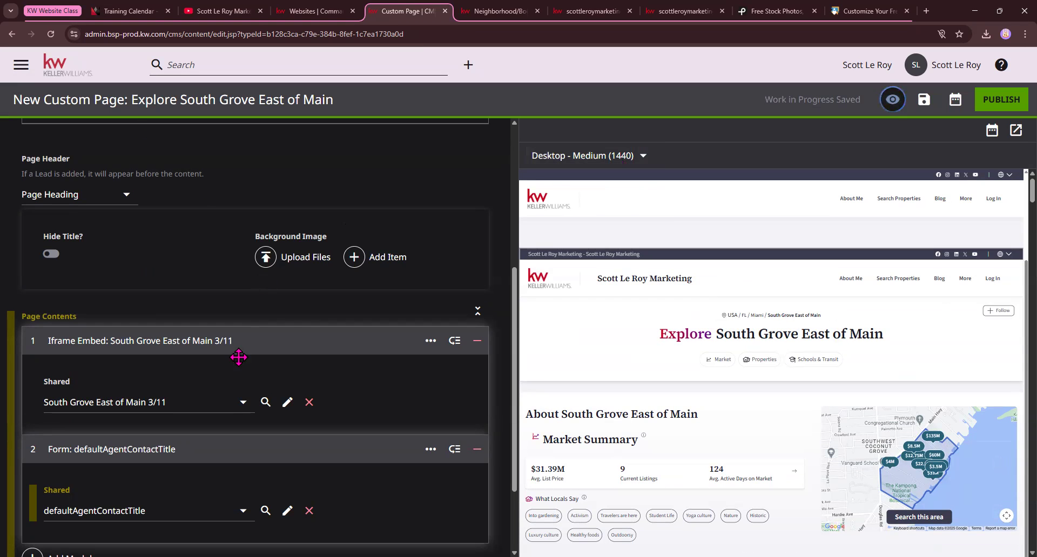
{"action": "scroll", "coordinate": [240, 359], "scroll_direction": "down", "scroll_amount": 2}
Leave the custom page editor for the CMS home page without publishing, confirming the exit
{"action": "scroll", "coordinate": [253, 378], "scroll_direction": "up", "scroll_amount": 7}
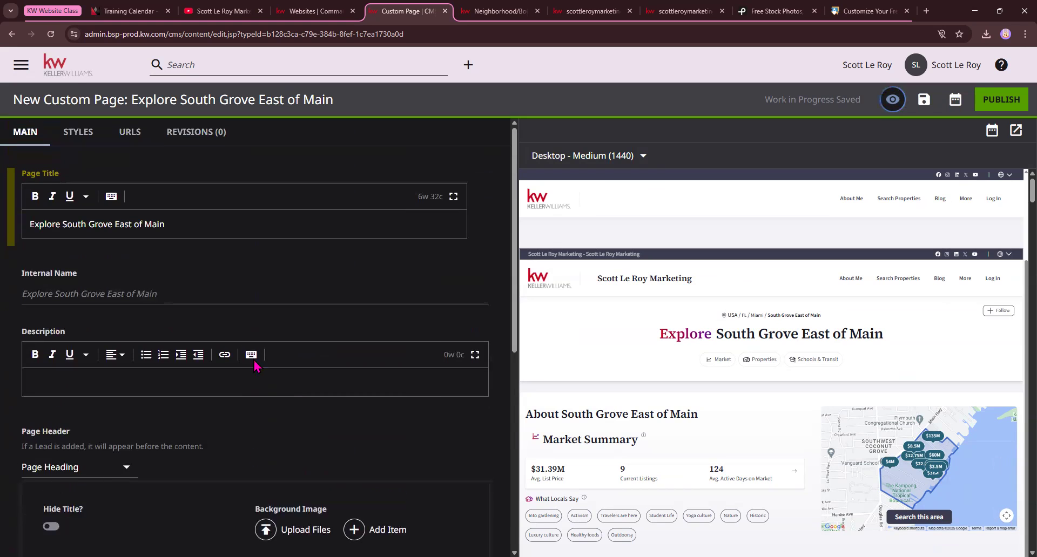
{"action": "left_click", "coordinate": [70, 74]}
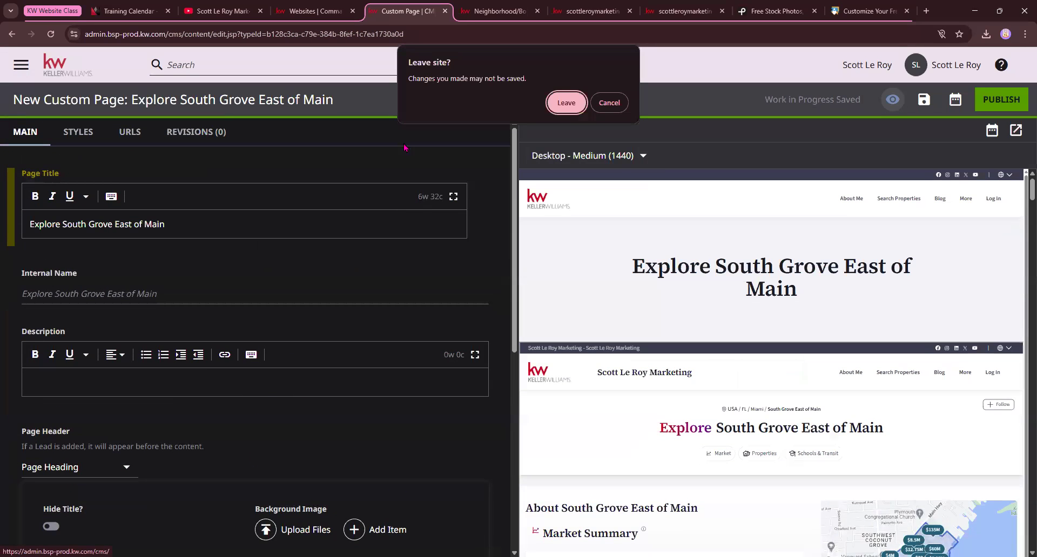
{"action": "left_click", "coordinate": [574, 106]}
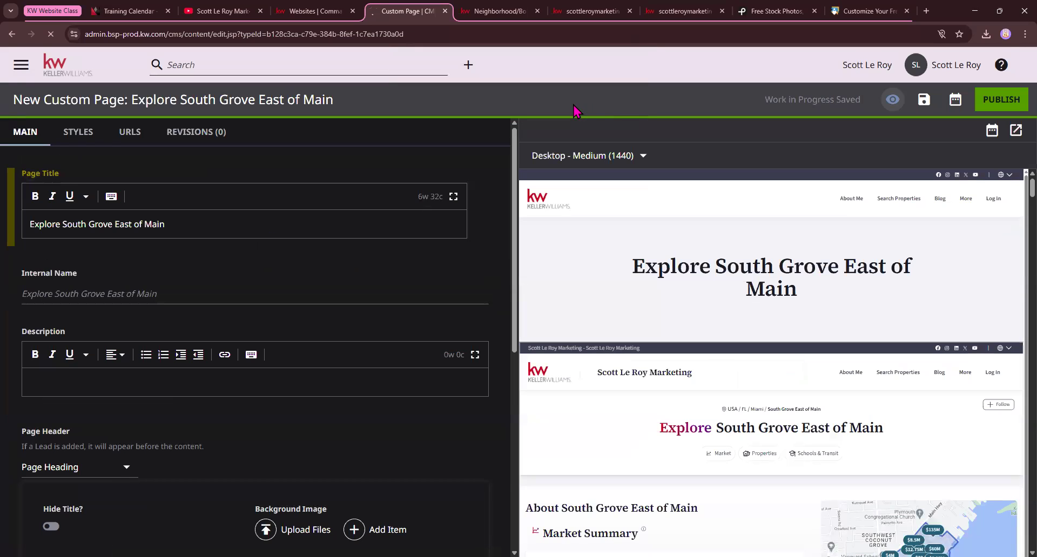